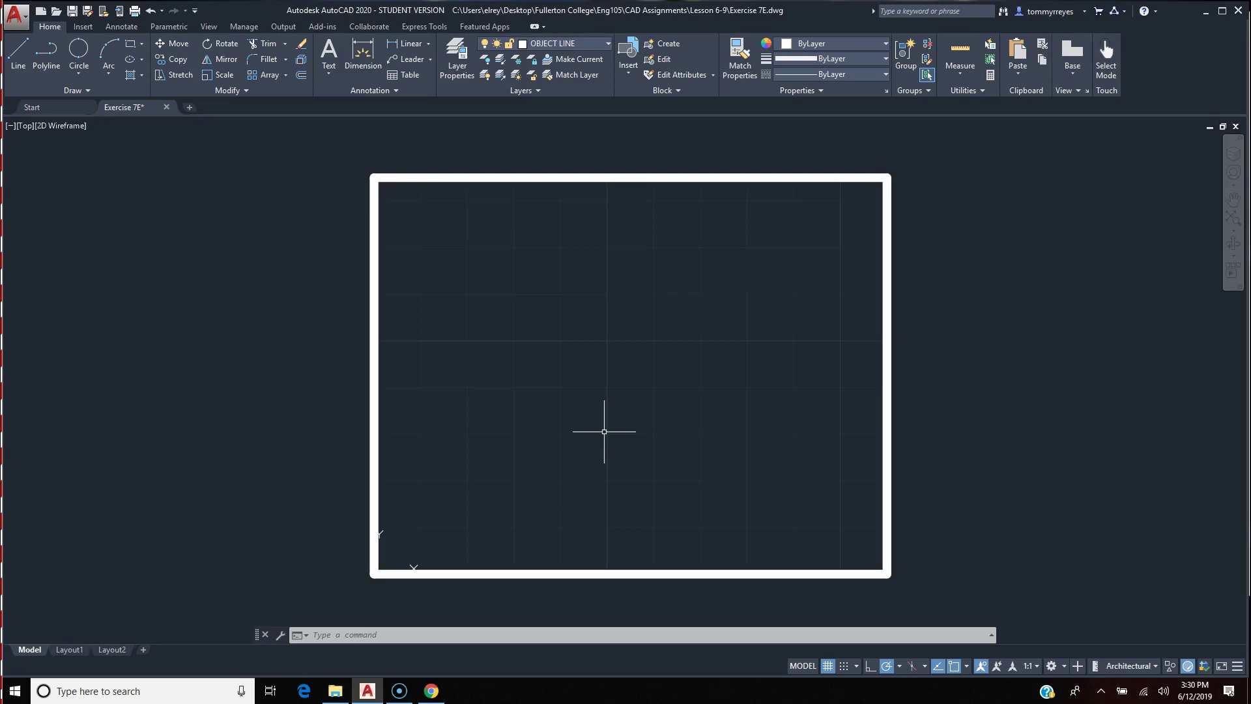
# - Draw a horizontal line about 7 1/2" long across the upper middle of the sheet border
pyautogui.write('l')
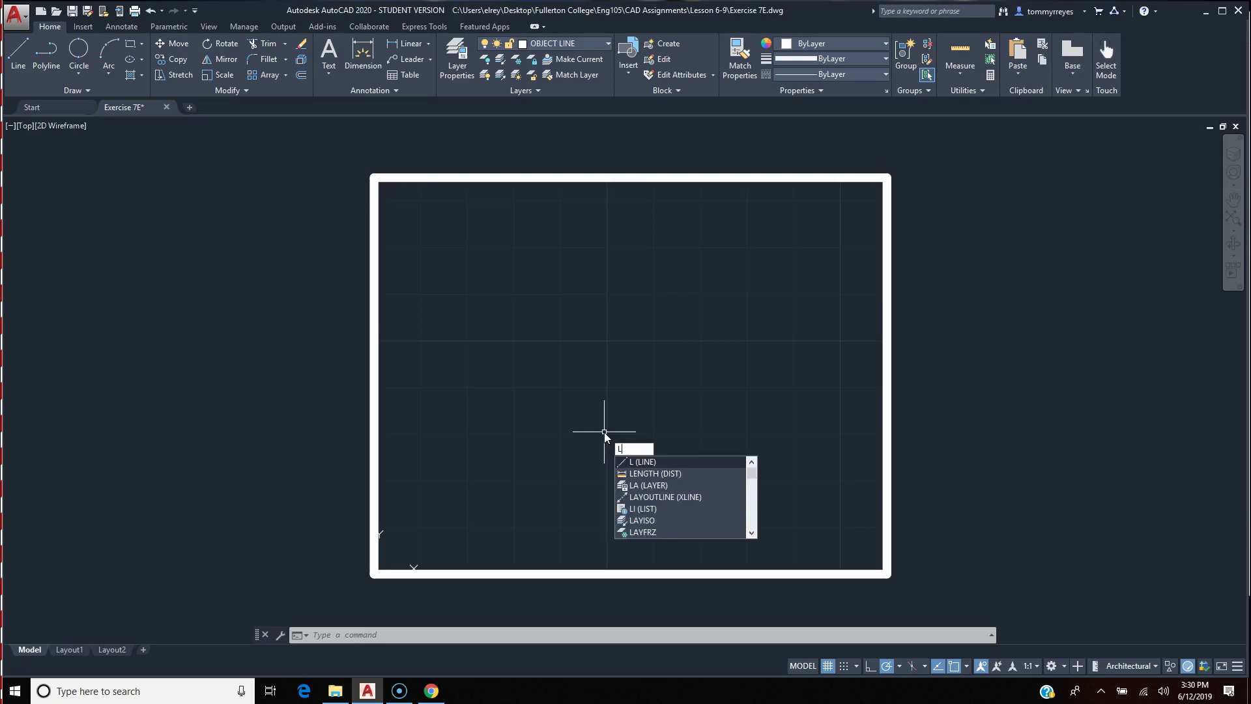
pyautogui.press('Return')
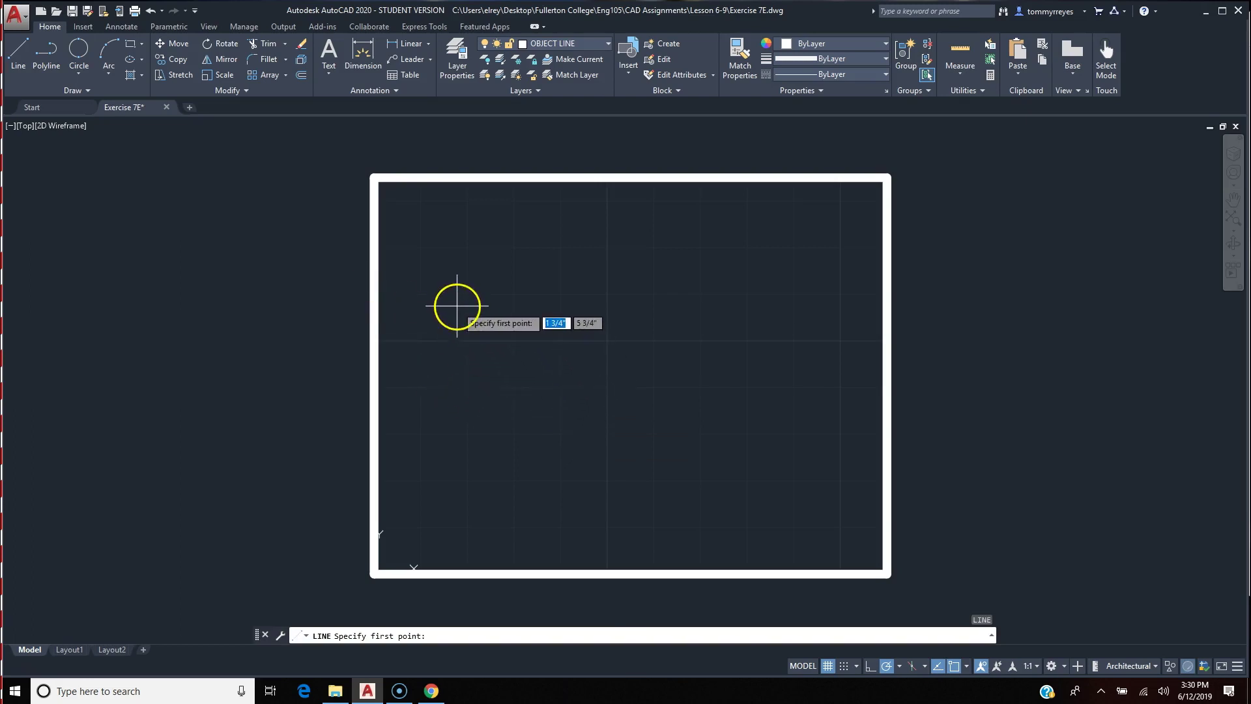
pyautogui.click(460, 334)
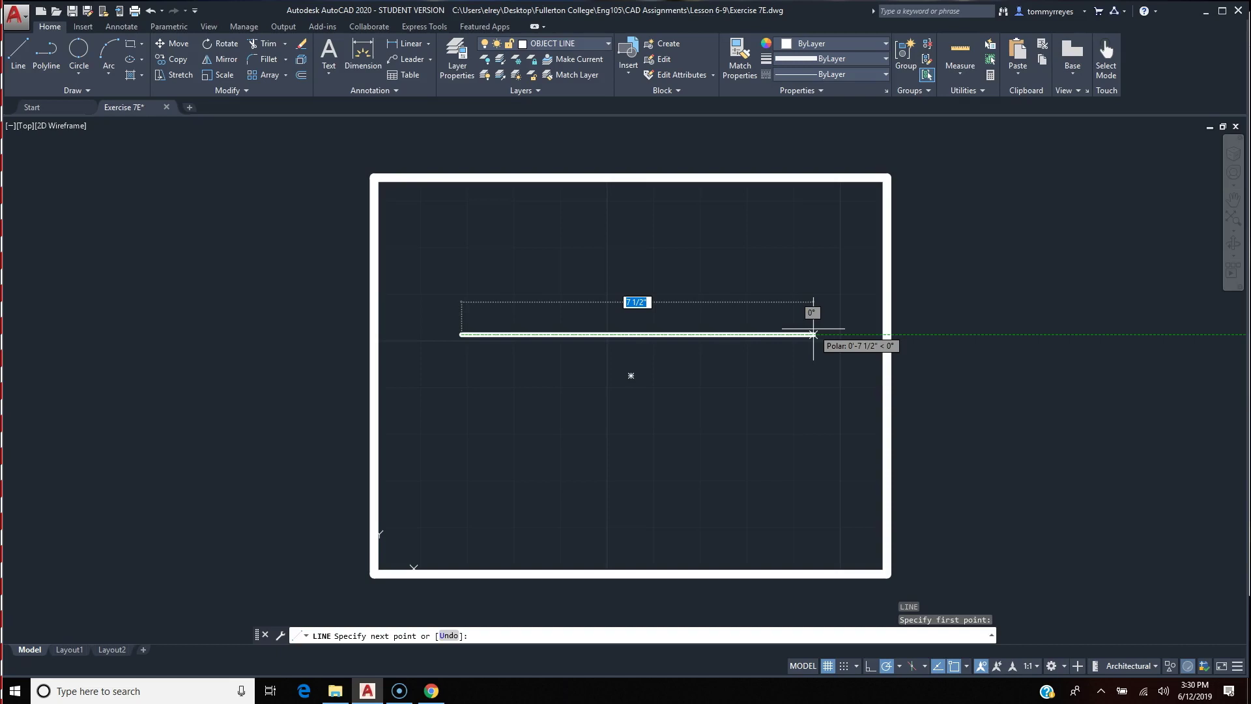
pyautogui.click(814, 334)
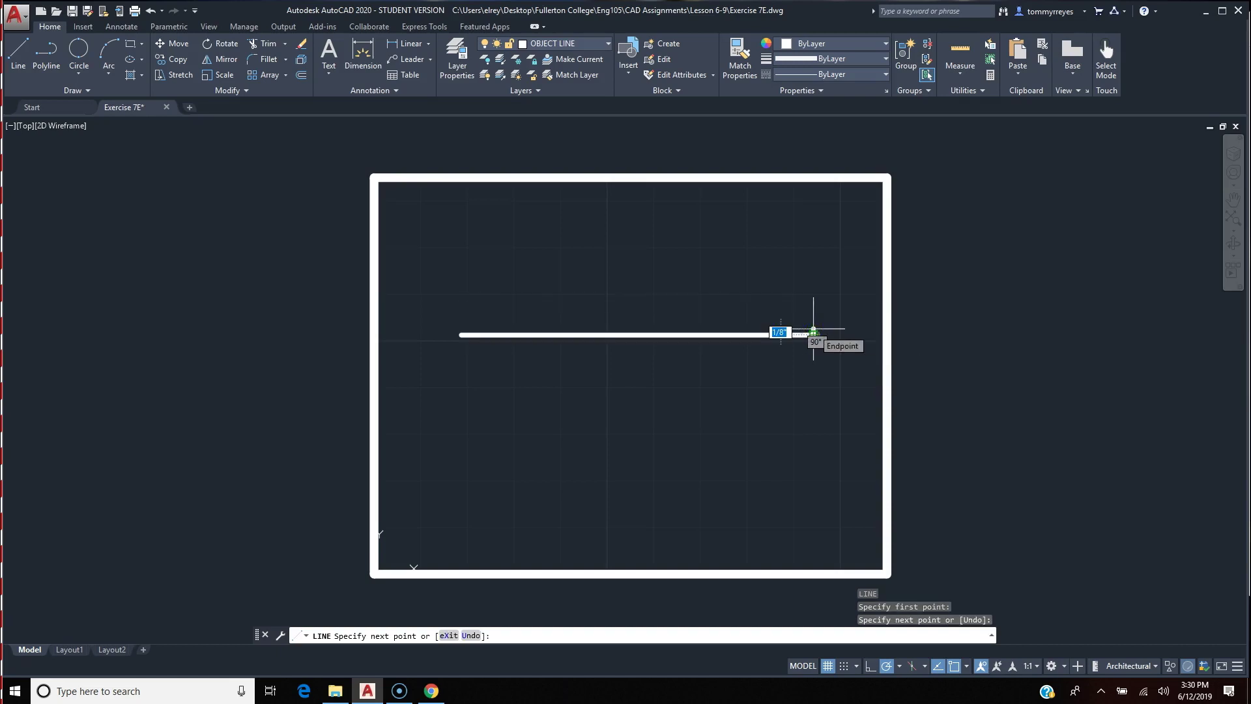
pyautogui.rightClick(804, 371)
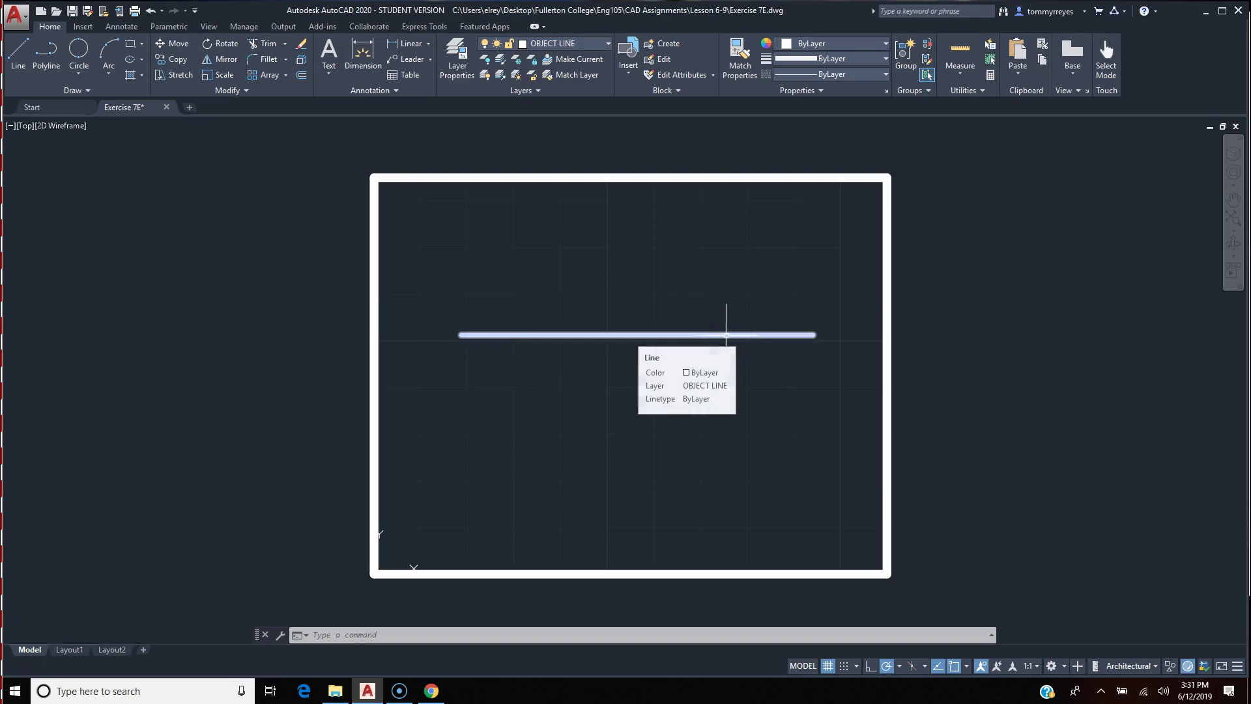
# - Copy the horizontal line 1.5" straight down
pyautogui.write('ct ')
pyautogui.write('o')
pyautogui.press('Return')
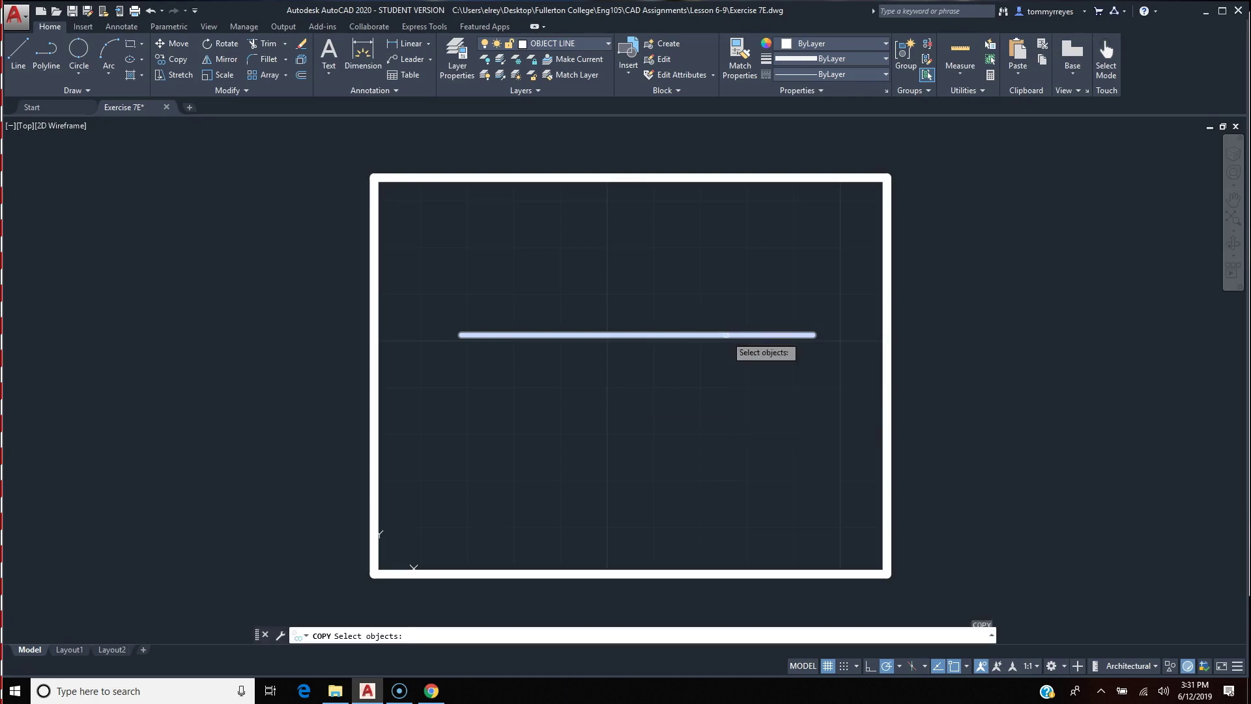
pyautogui.click(483, 336)
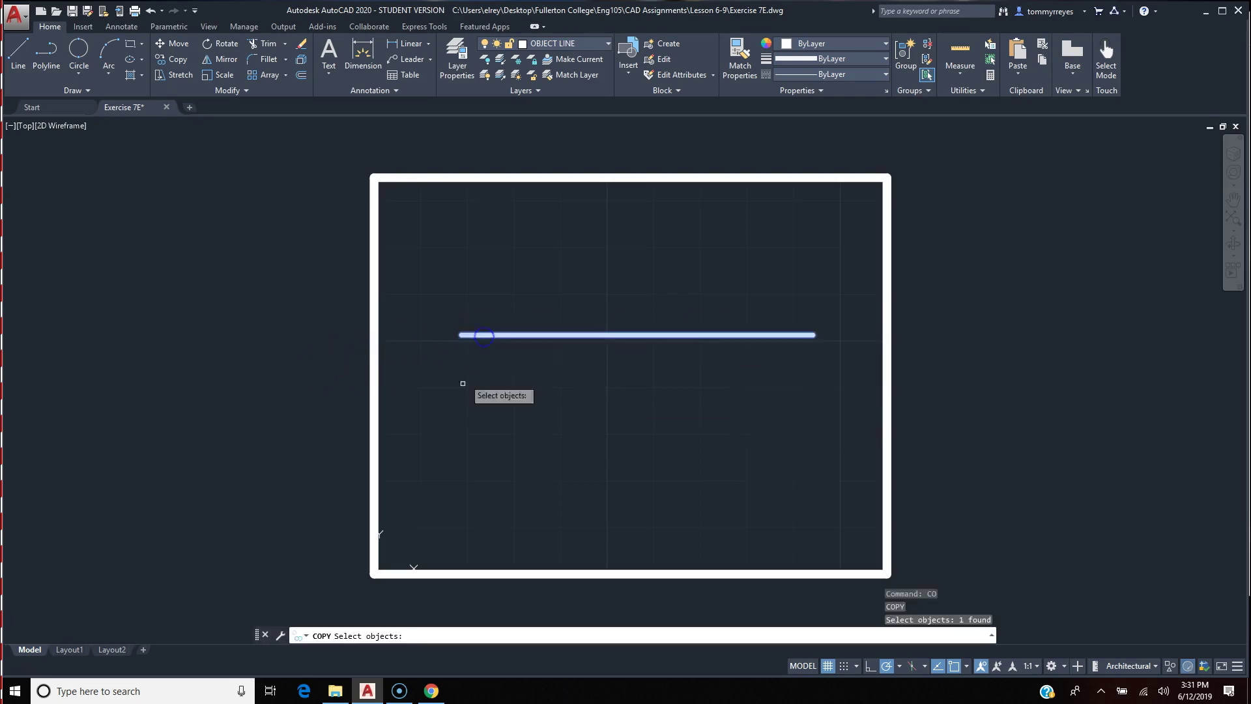
pyautogui.press('Return')
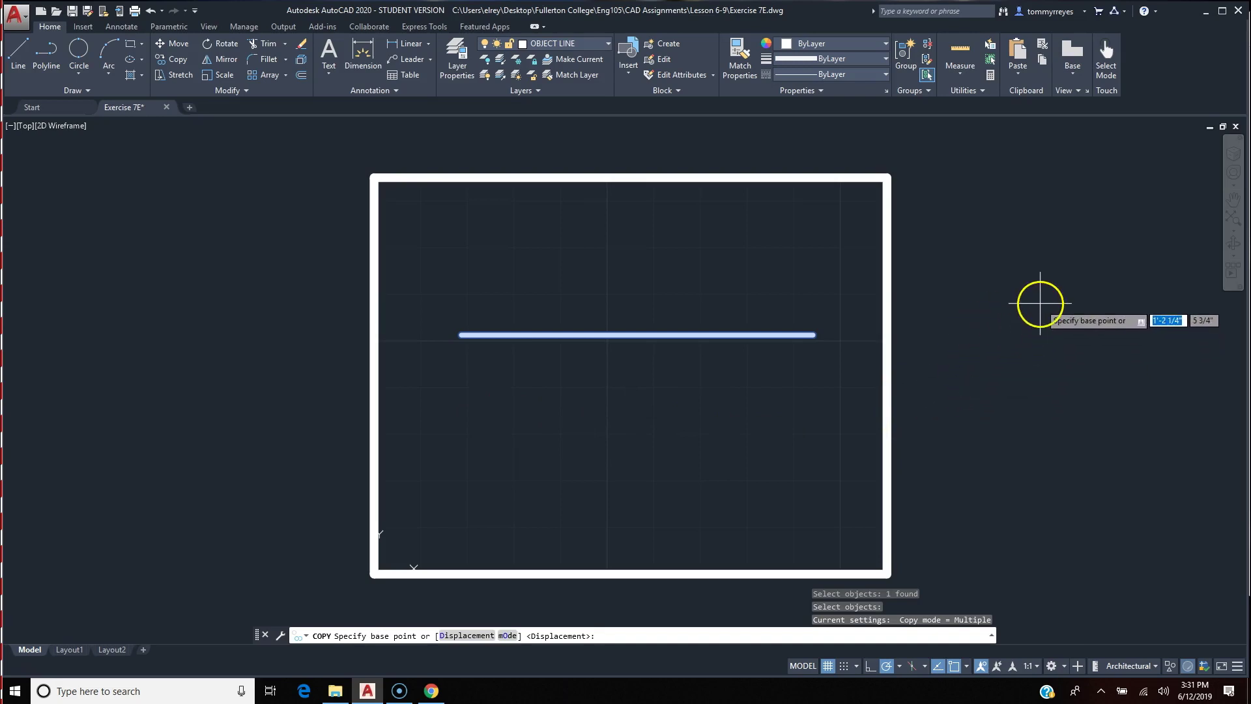
pyautogui.click(1040, 303)
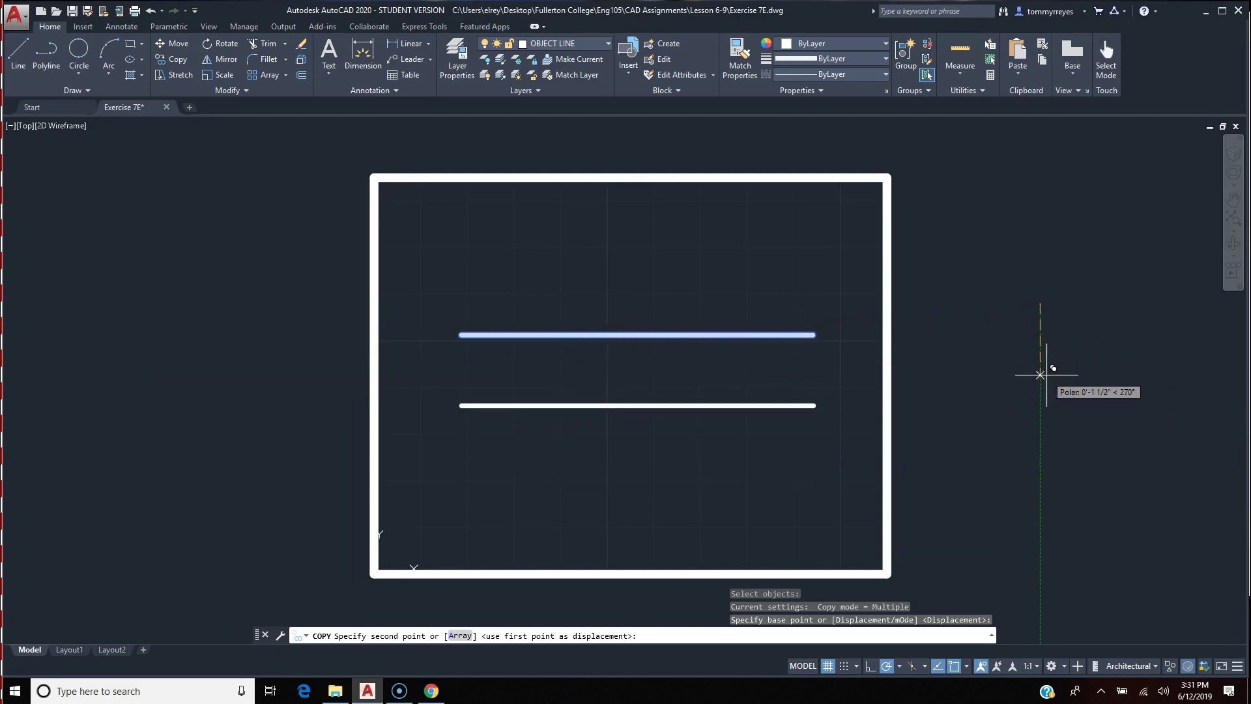
pyautogui.write('1')
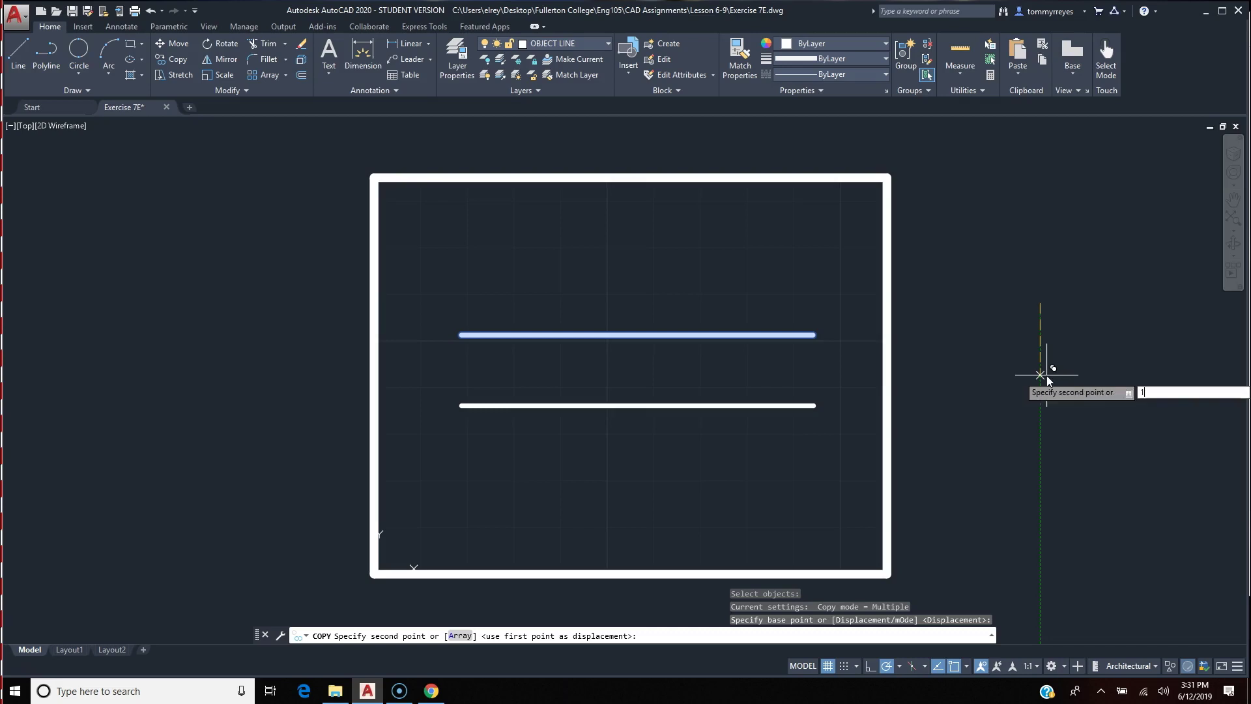
pyautogui.write('.5')
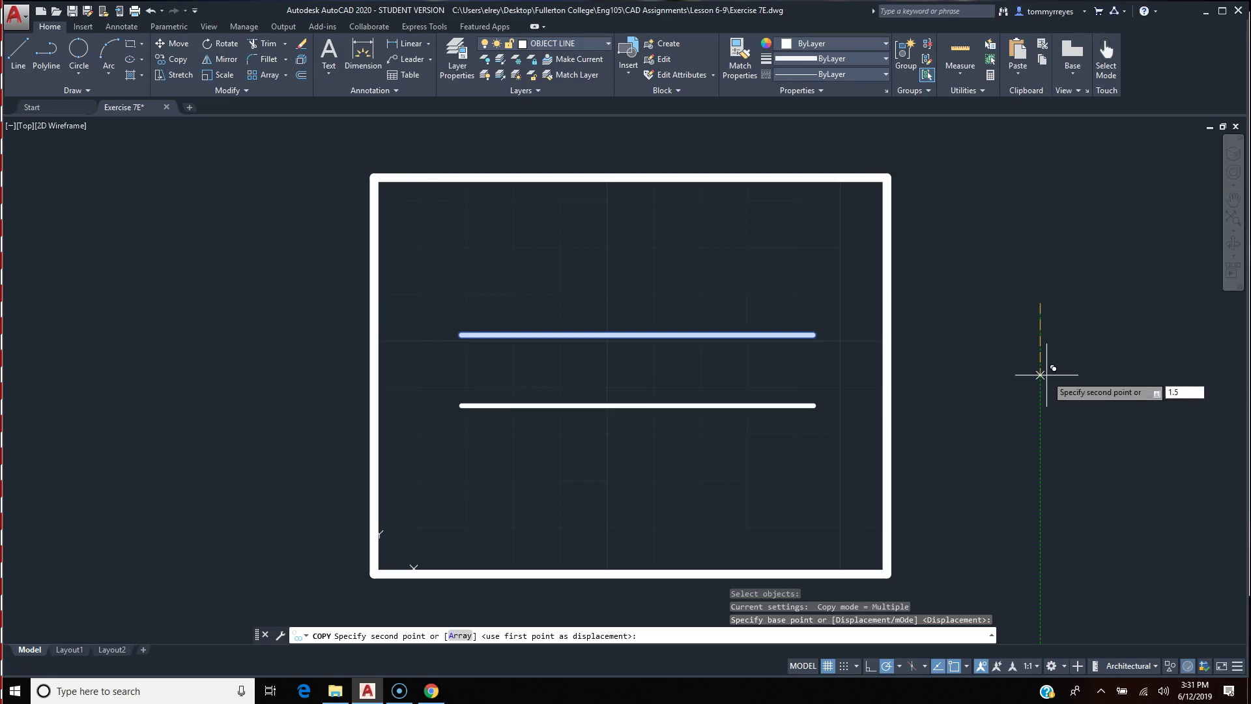
pyautogui.press('Return')
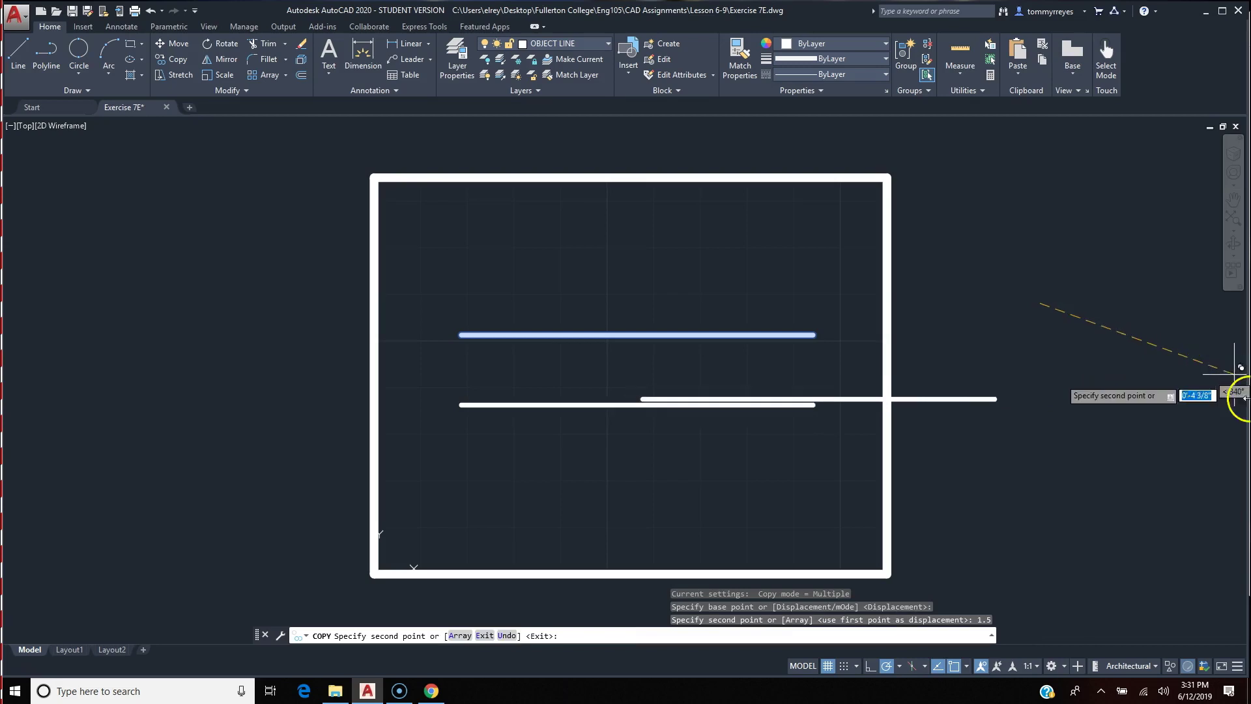
pyautogui.press('Return')
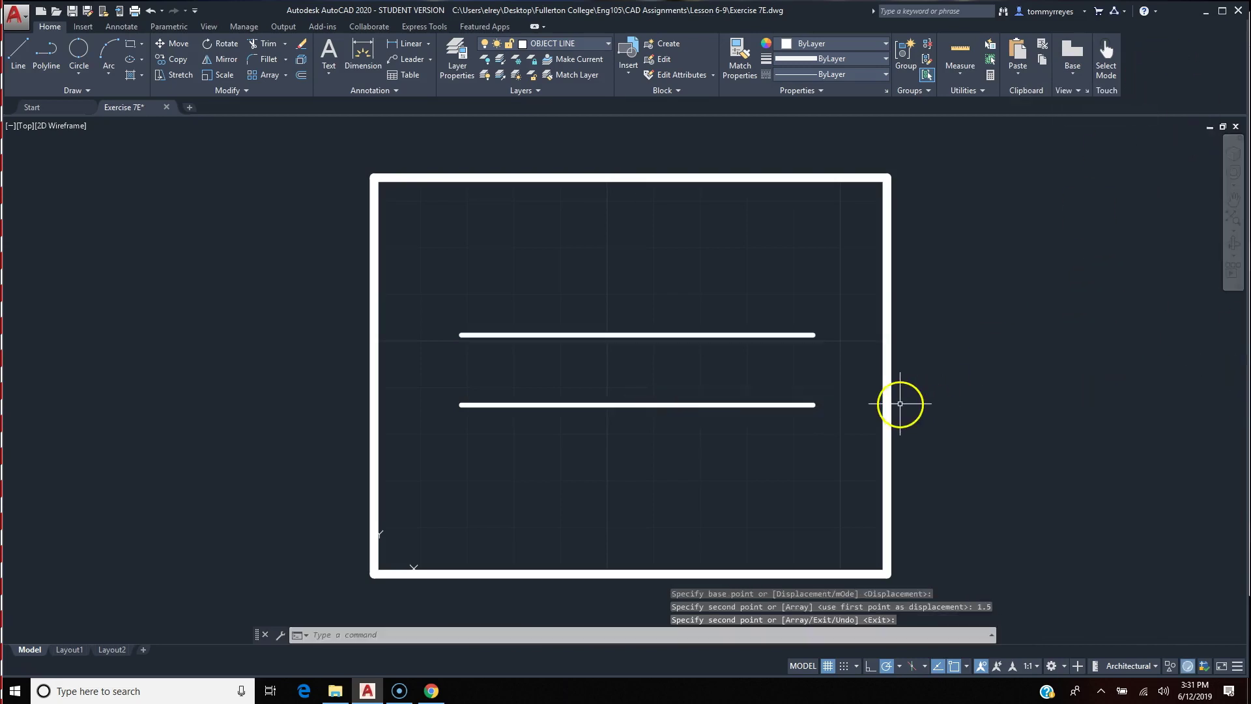
# - Draw a vertical line about 3 1/4" long just left of the two horizontal lines, extending above and below them
pyautogui.write('l')
pyautogui.press('Return')
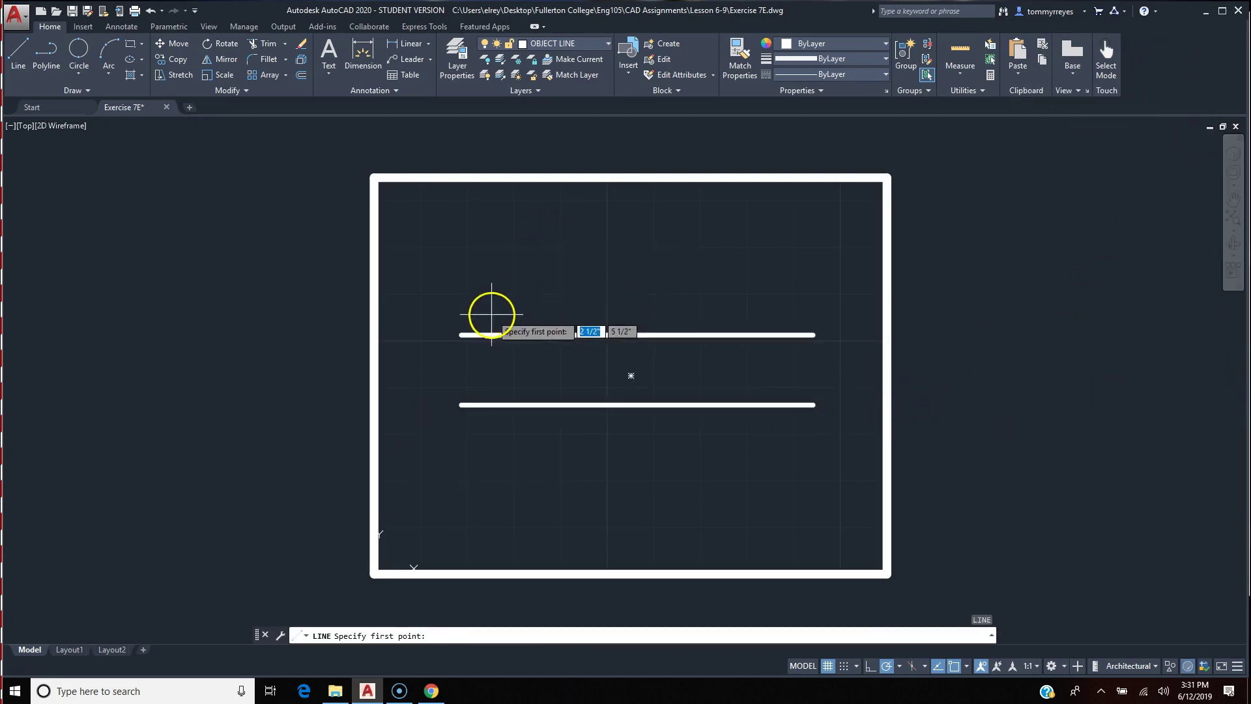
pyautogui.click(428, 301)
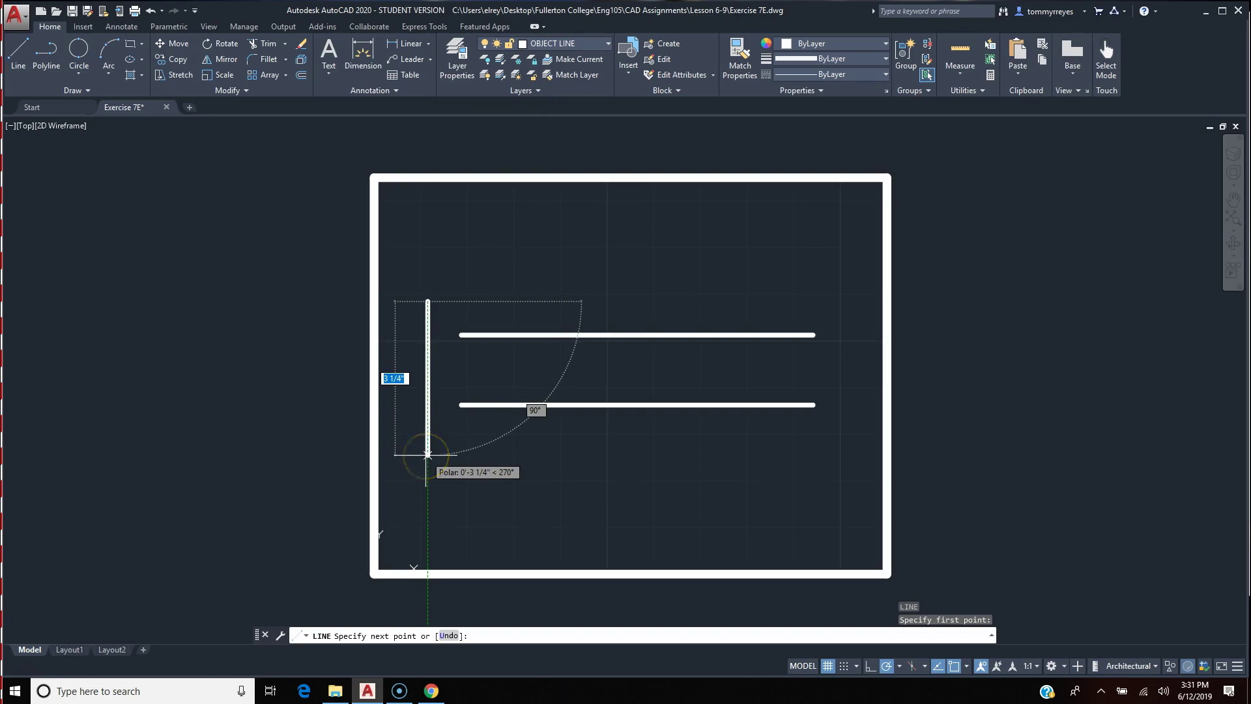
pyautogui.click(428, 454)
pyautogui.press('Return')
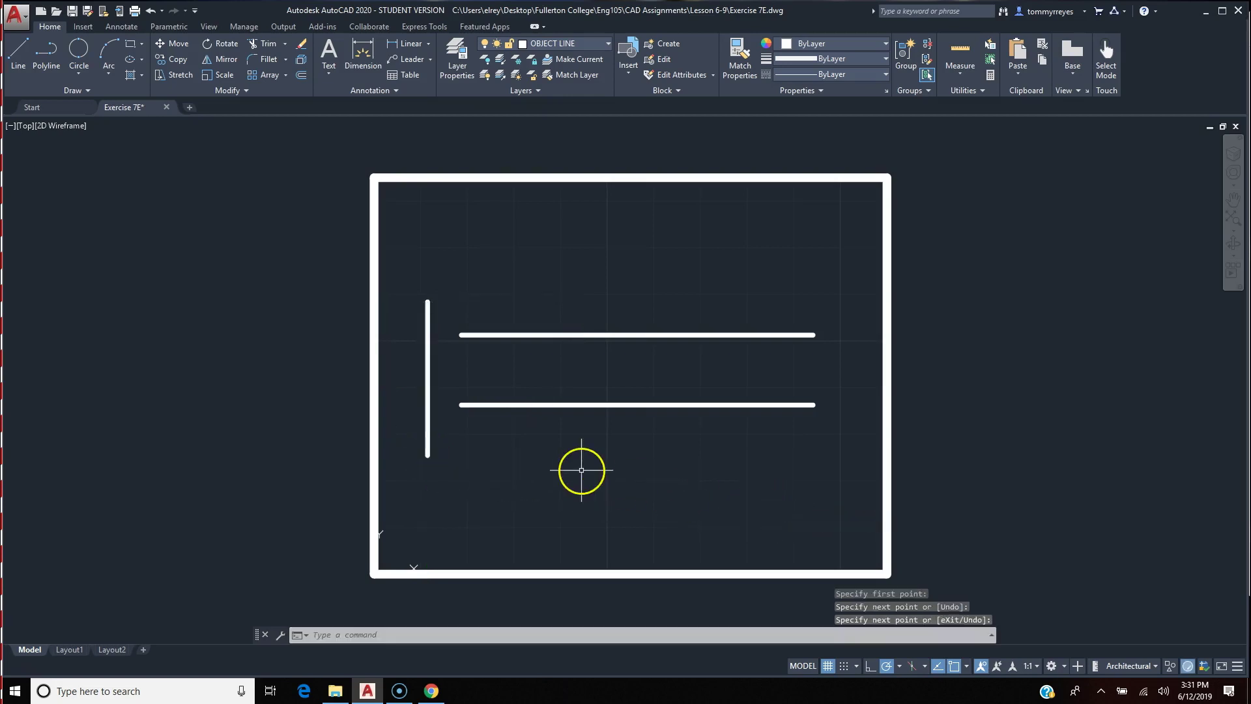
# - Draw a construction line joining the left endpoints of the two horizontal lines
pyautogui.press('Return')
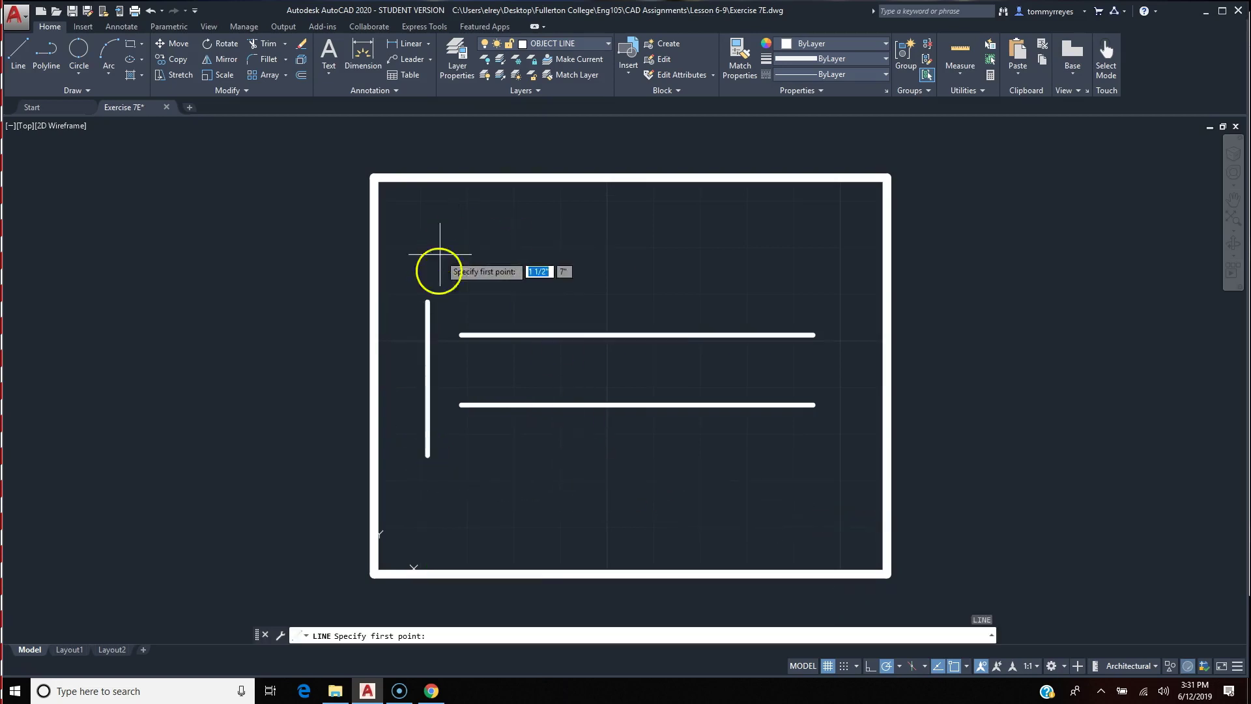
pyautogui.click(460, 335)
pyautogui.click(462, 404)
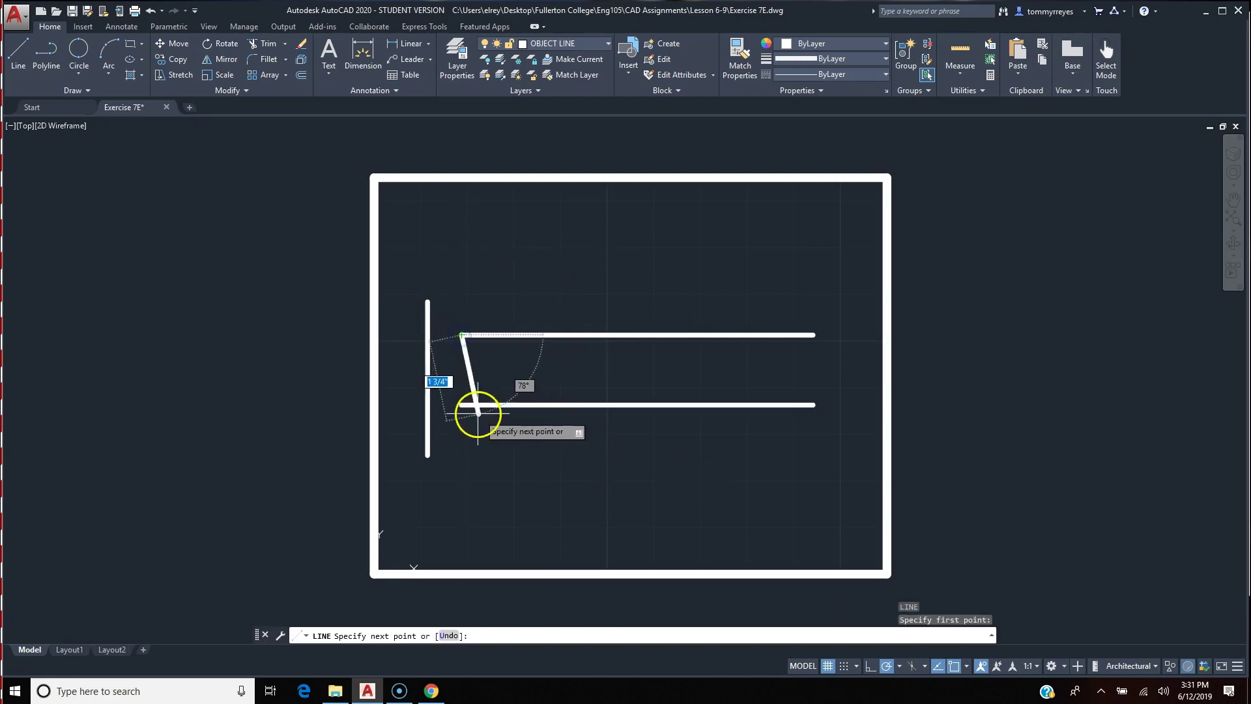
pyautogui.press('Return')
# - Draw a short horizontal construction line from the midpoint of the joining line to the long vertical line
pyautogui.press('Return')
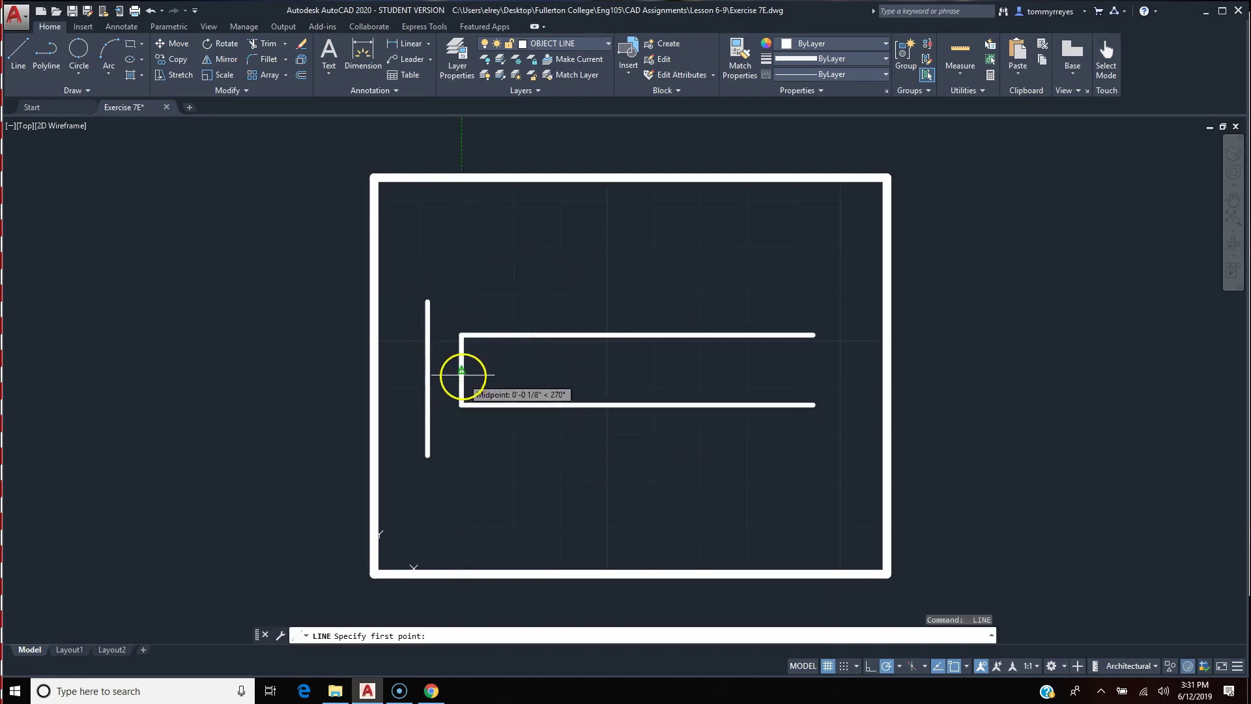
pyautogui.click(462, 369)
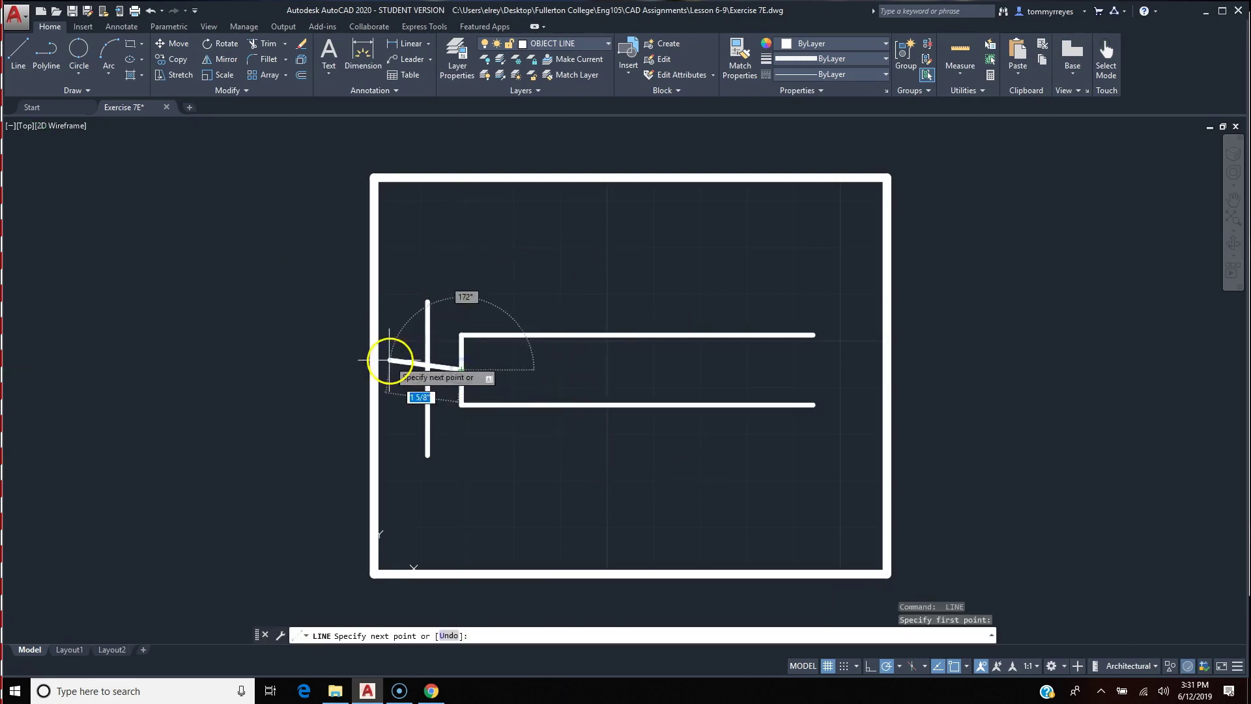
pyautogui.click(426, 369)
pyautogui.press('Return')
# - Move the long vertical line from its midpoint to the left end of the short horizontal construction line
pyautogui.click(443, 417)
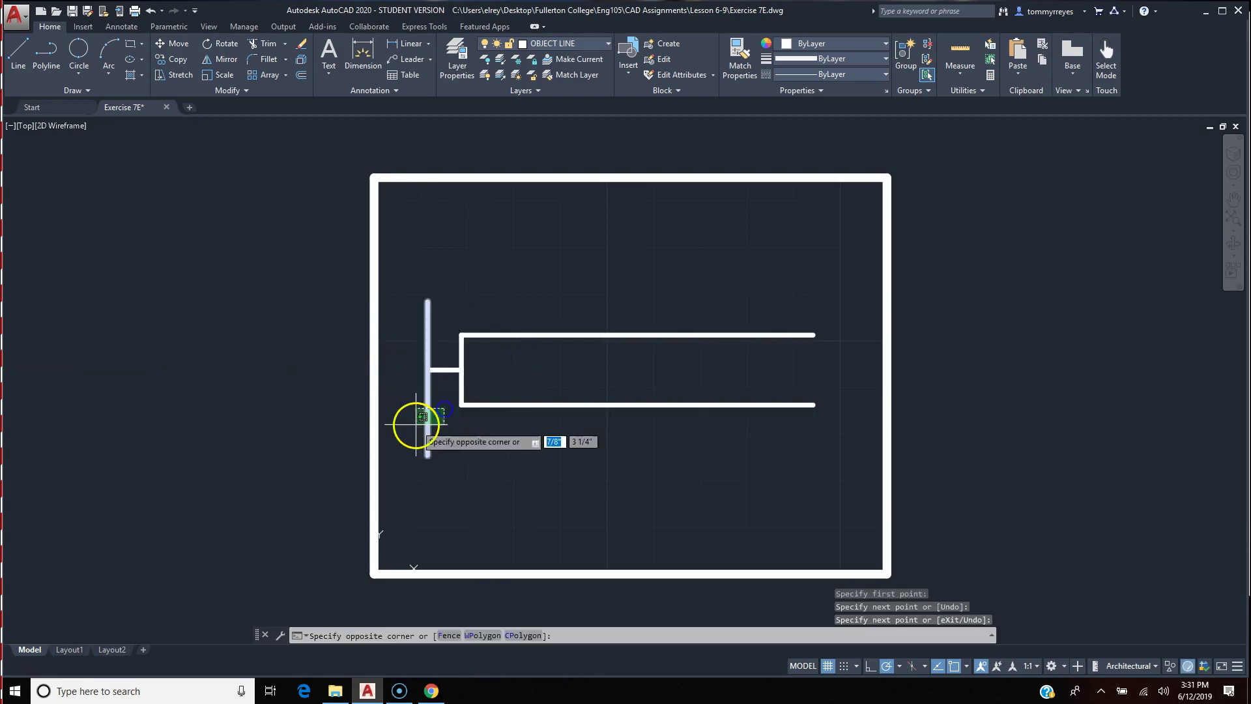
pyautogui.click(415, 425)
pyautogui.write('m')
pyautogui.press('Return')
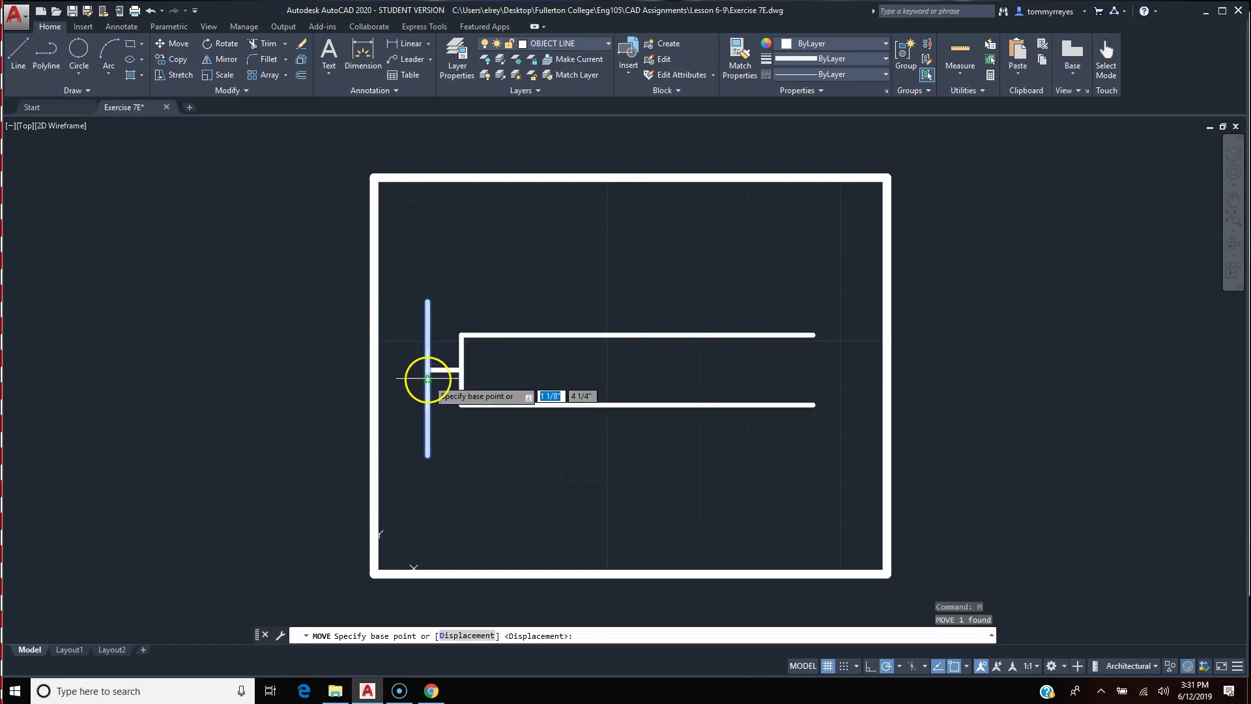
pyautogui.click(428, 378)
pyautogui.click(424, 369)
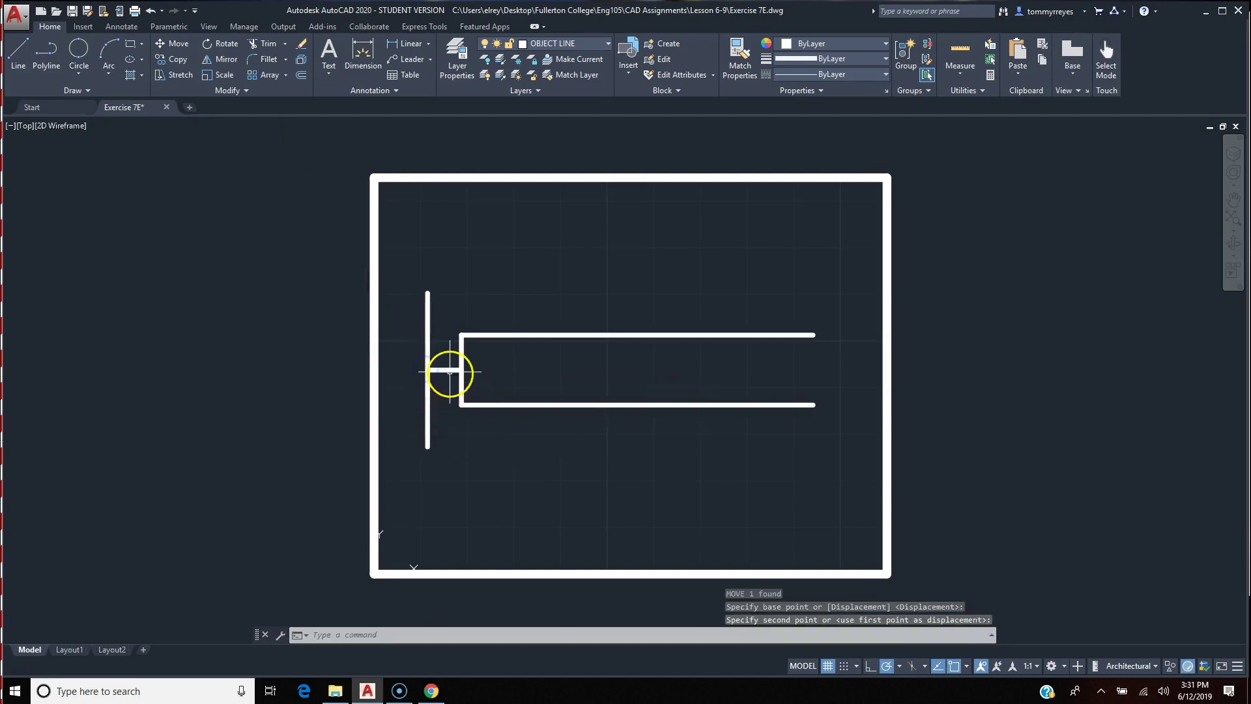
# - Erase the short horizontal construction line and the line joining the left ends of the horizontal lines
pyautogui.click(444, 371)
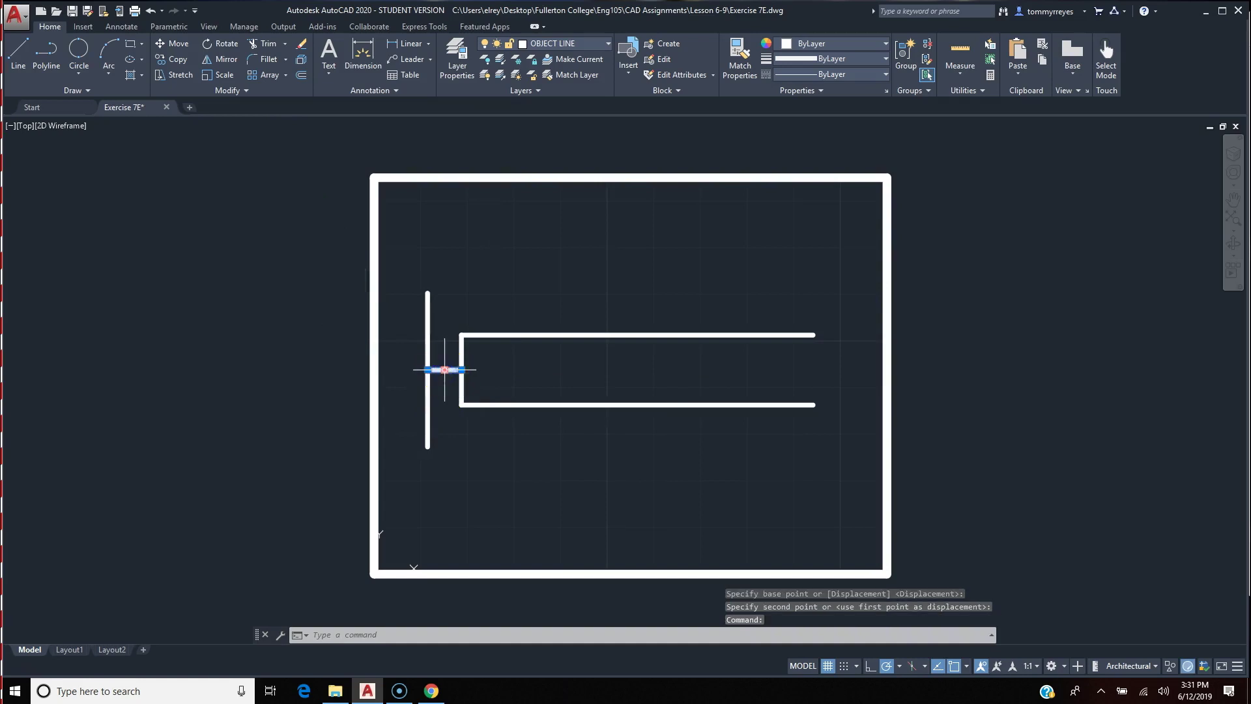
pyautogui.press('Delete')
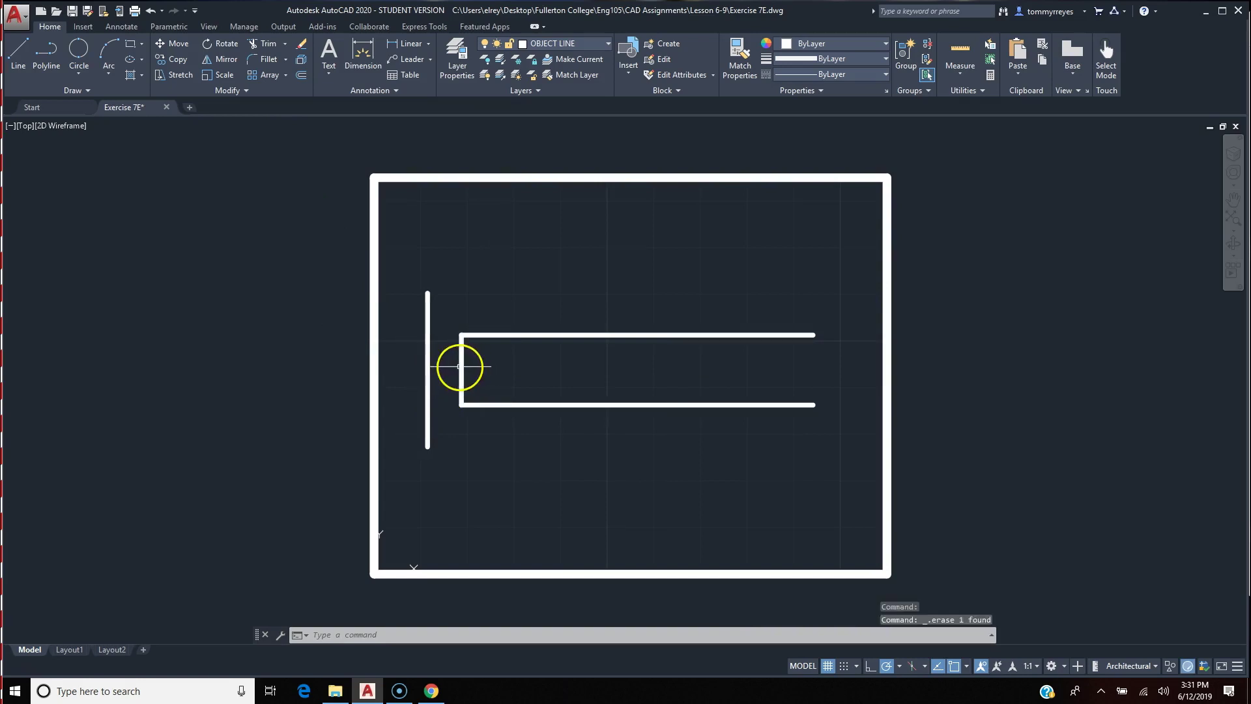
pyautogui.click(460, 367)
pyautogui.press('Delete')
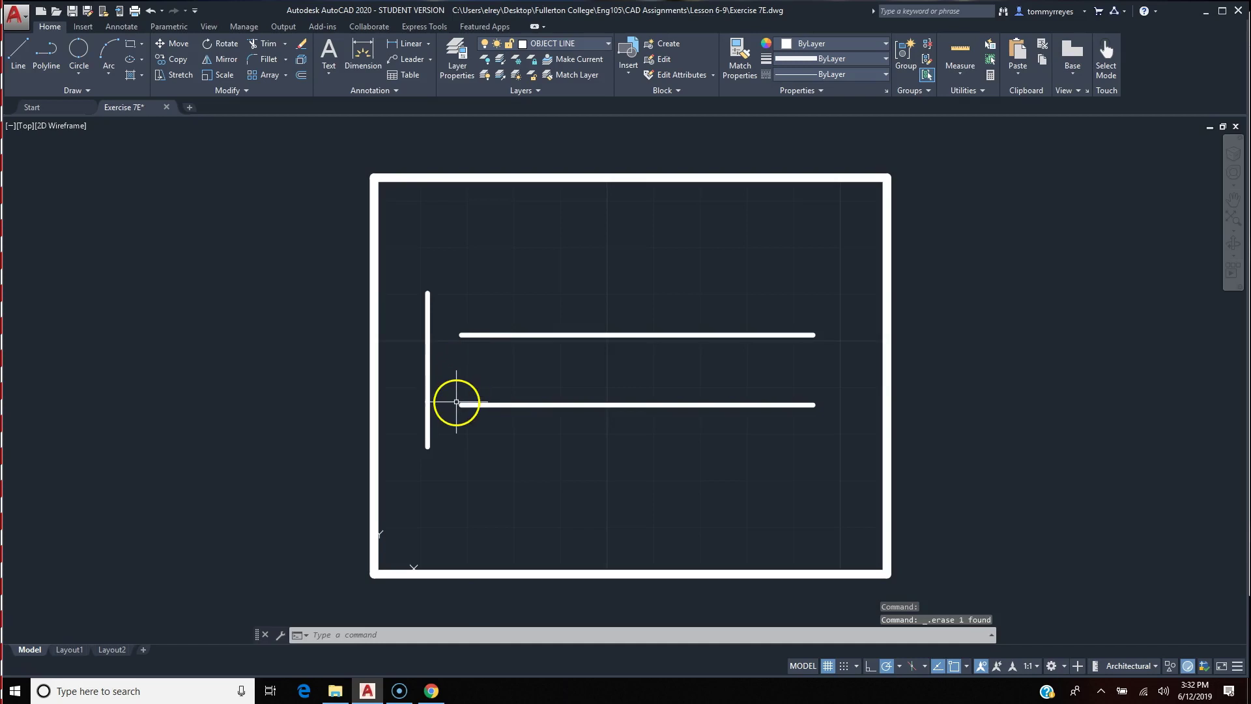
# - Copy the vertical line about 1 5/8" to the right so that it crosses both horizontal lines
pyautogui.write('co')
pyautogui.press('Return')
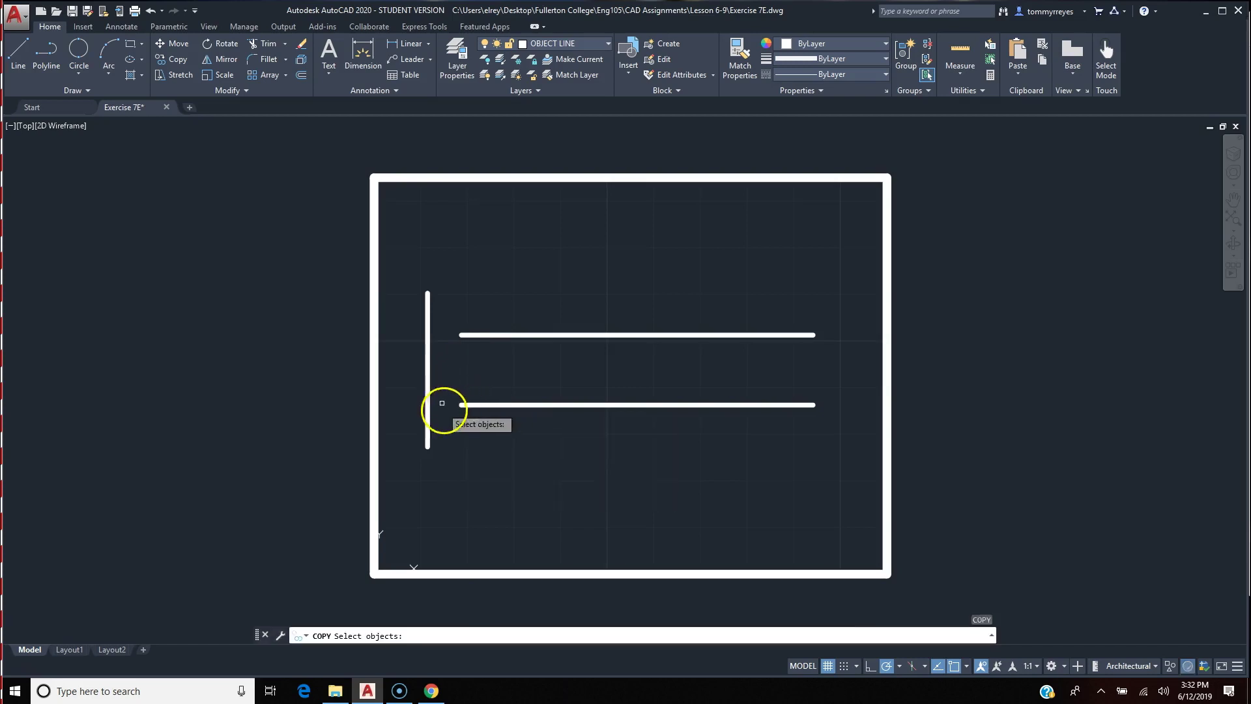
pyautogui.click(427, 388)
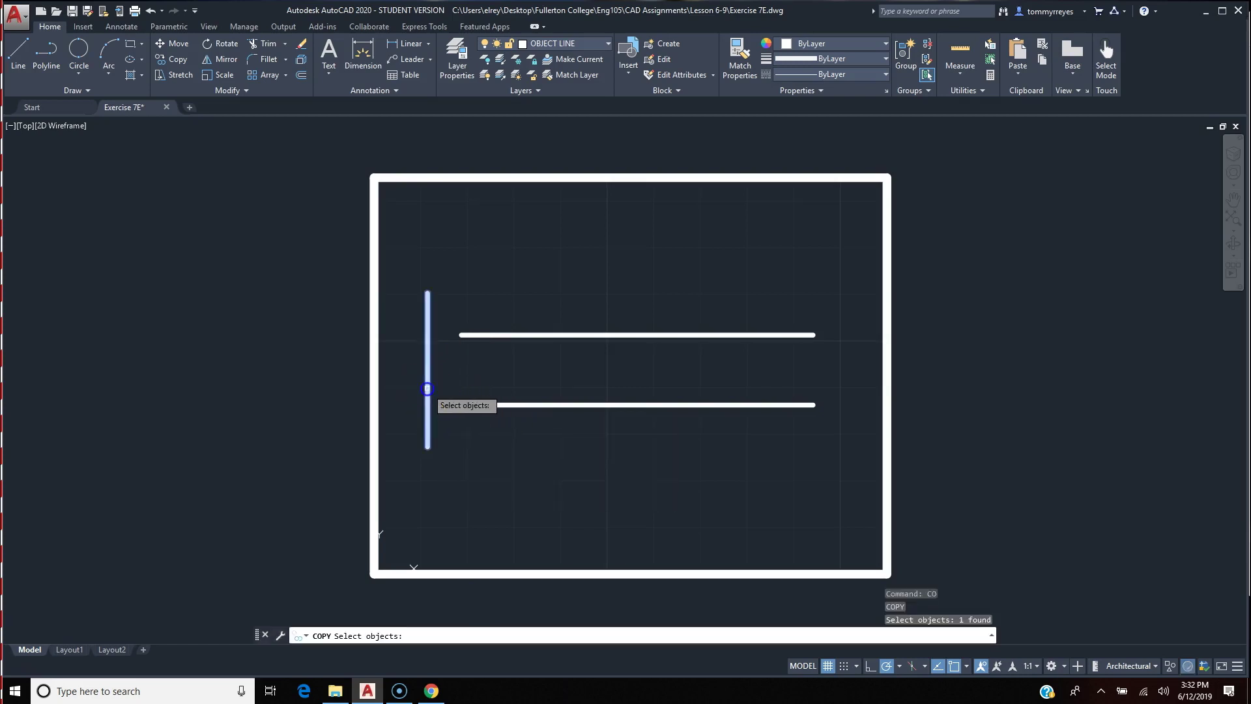
pyautogui.rightClick(425, 424)
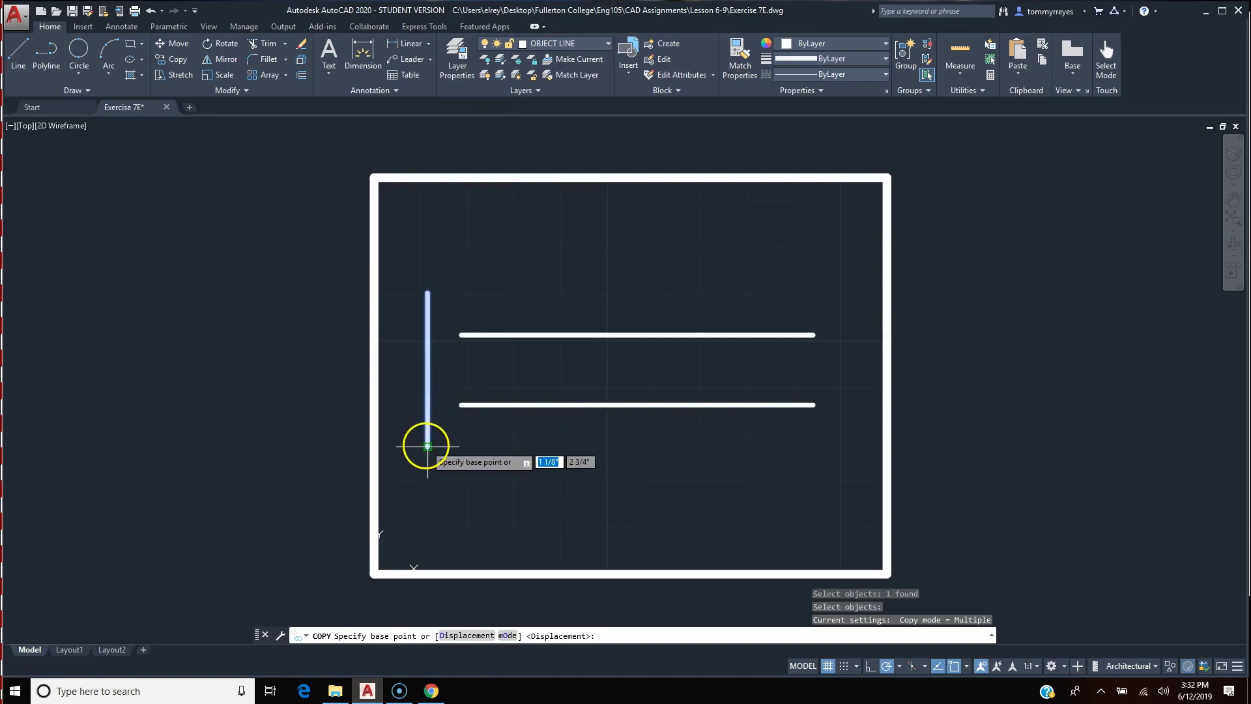
pyautogui.click(428, 527)
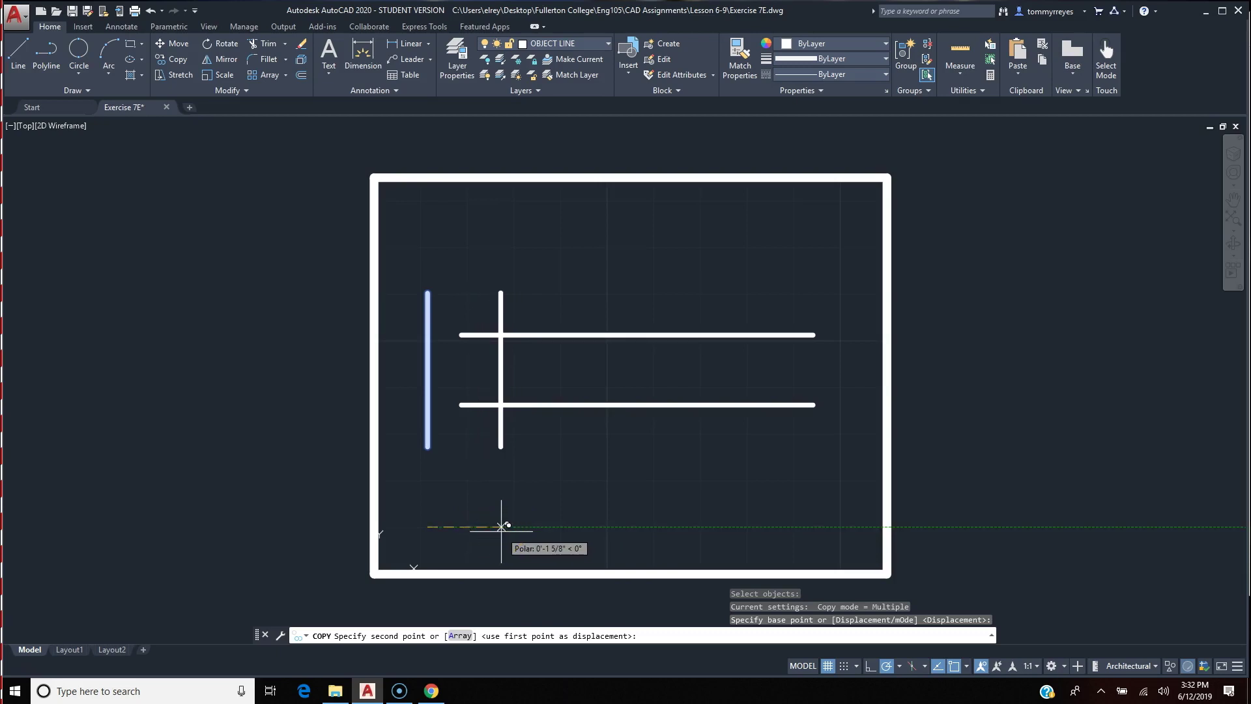
pyautogui.click(555, 536)
pyautogui.press('Escape')
pyautogui.press('Escape')
pyautogui.press('Escape')
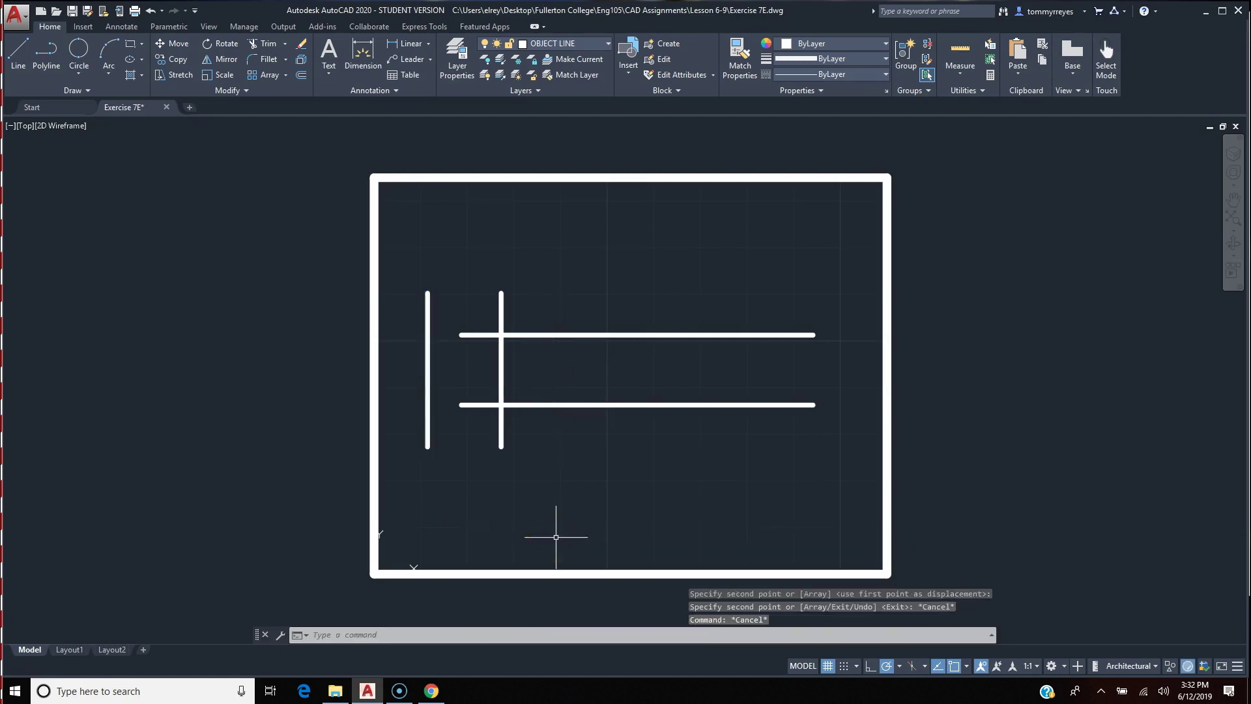
# - Erase the original vertical line left of the horizontal lines
pyautogui.click(457, 436)
pyautogui.click(422, 457)
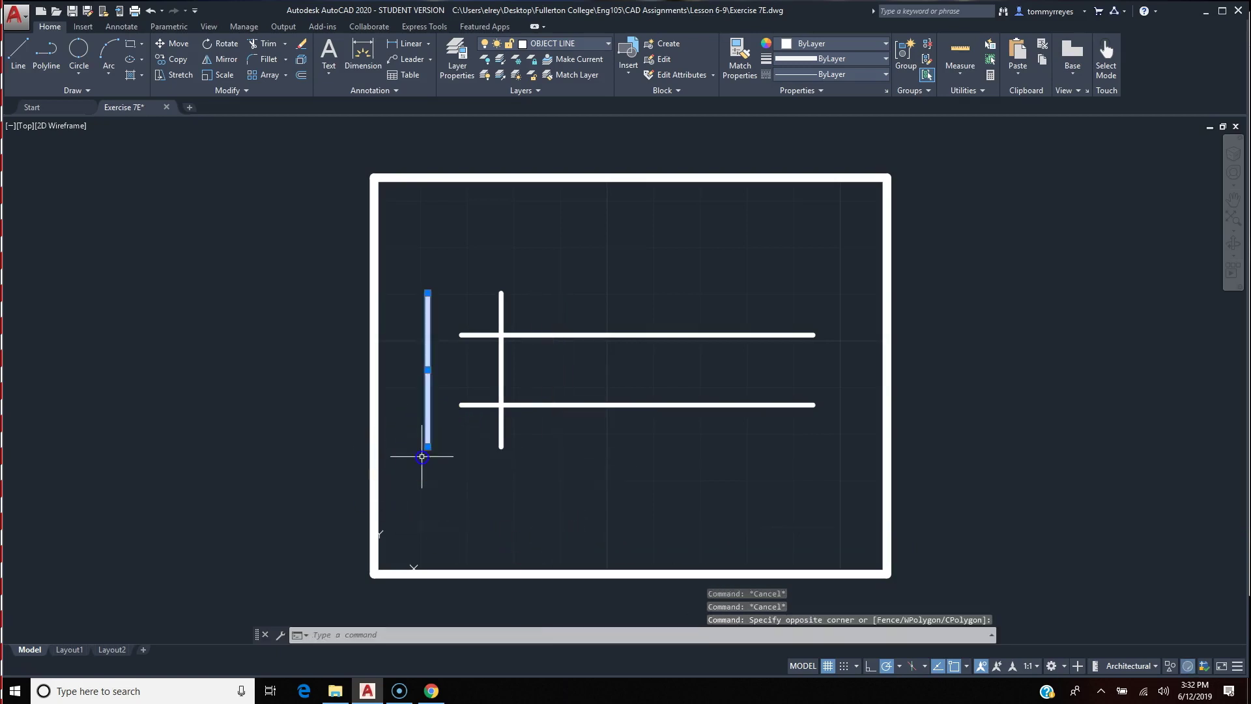
pyautogui.press('Delete')
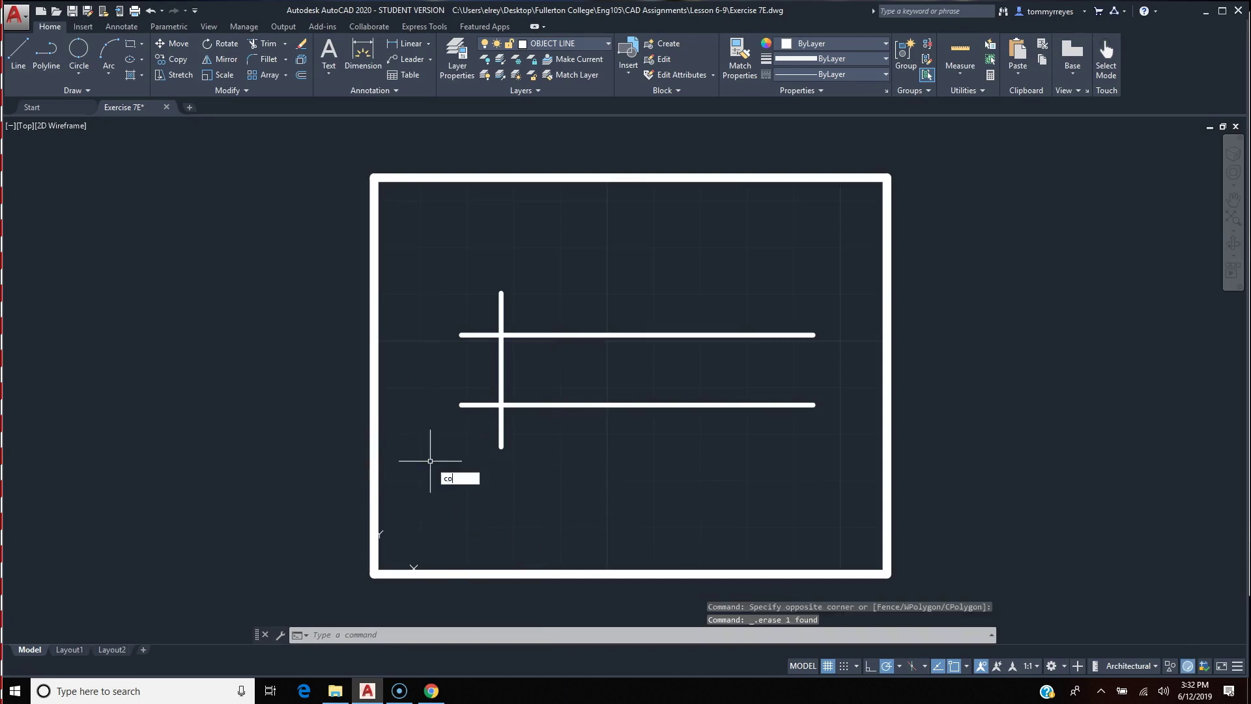
# - Copy the vertical line three times to the right, spaced by the distance from the lower horizontal line's left end to the first vertical line
pyautogui.write('co')
pyautogui.press('Return')
pyautogui.click(529, 420)
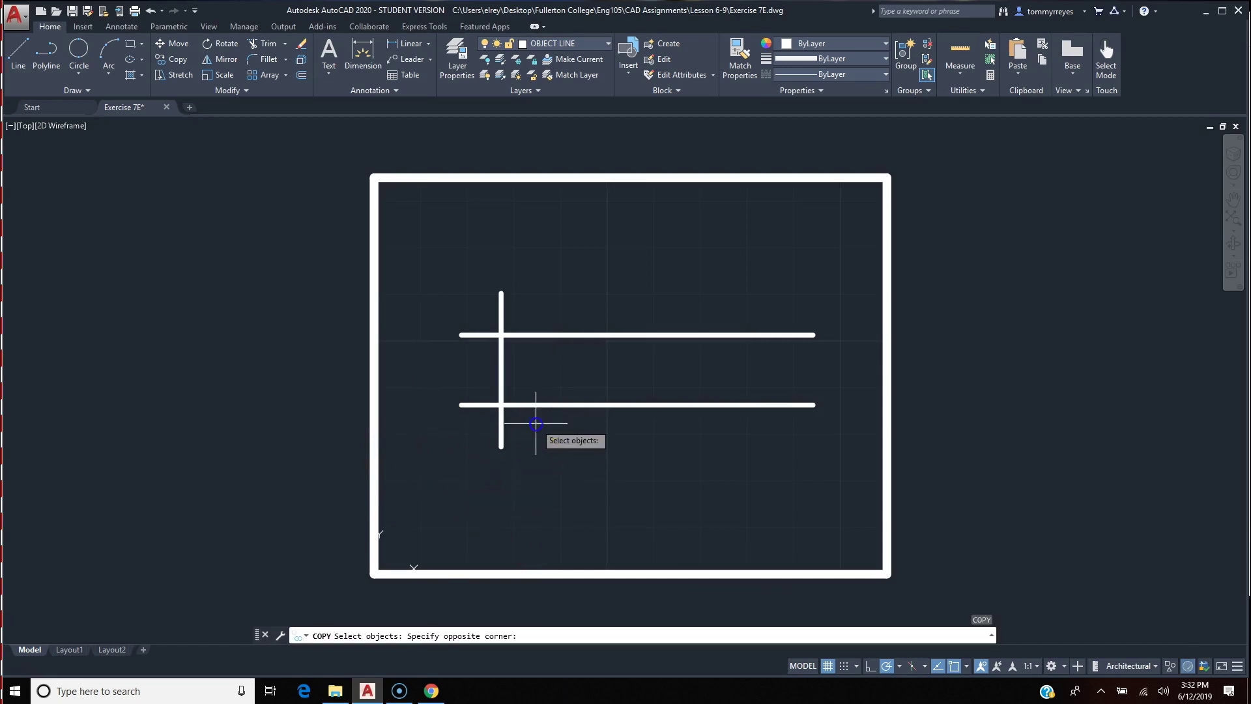
pyautogui.click(464, 467)
pyautogui.press('Return')
pyautogui.click(461, 405)
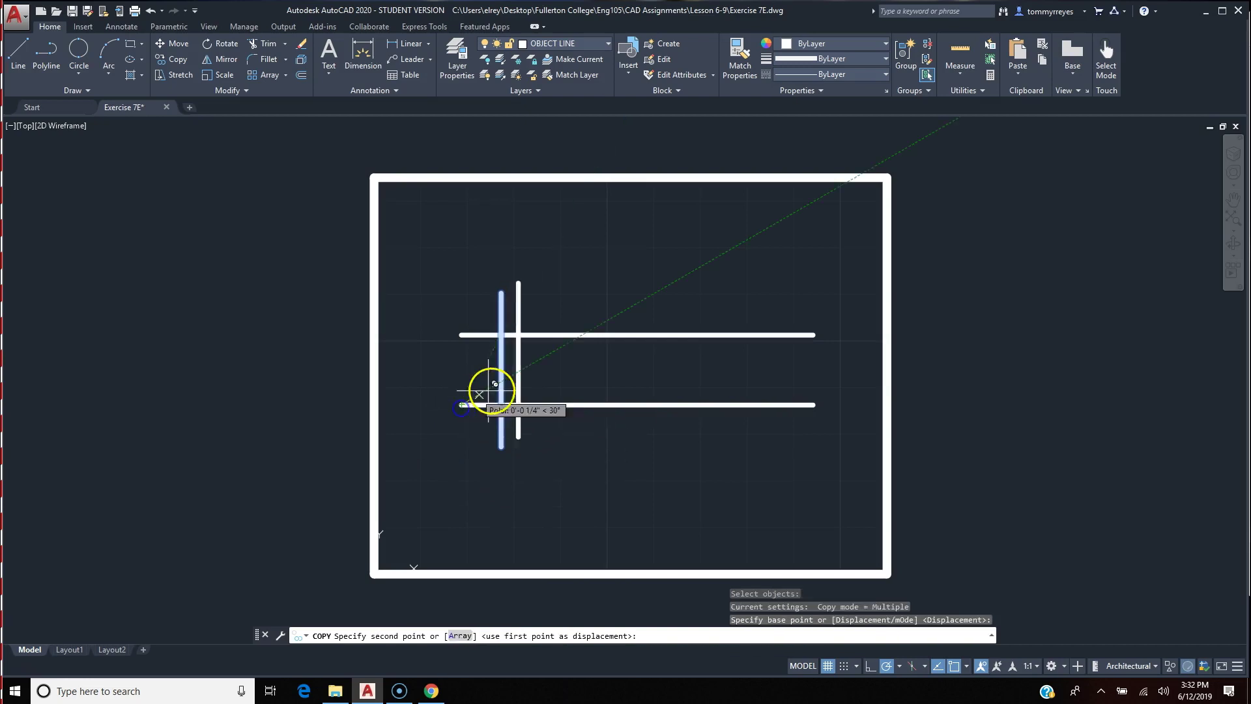
pyautogui.click(501, 404)
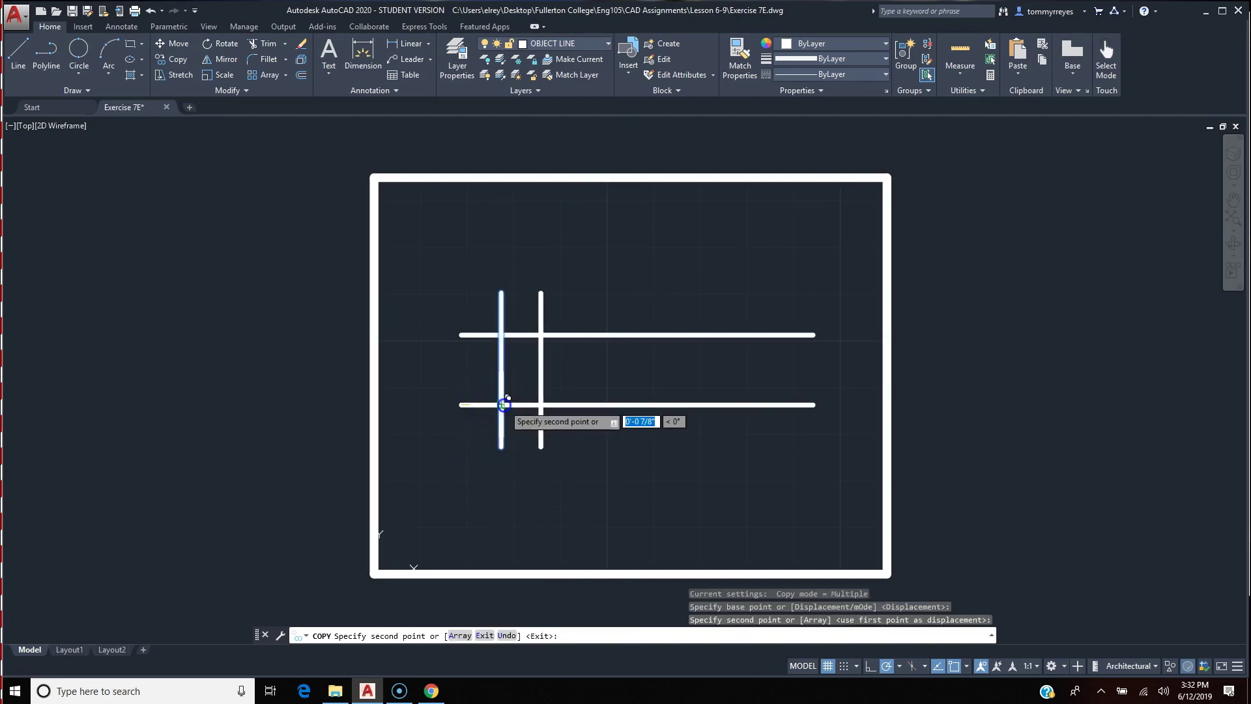
pyautogui.click(541, 405)
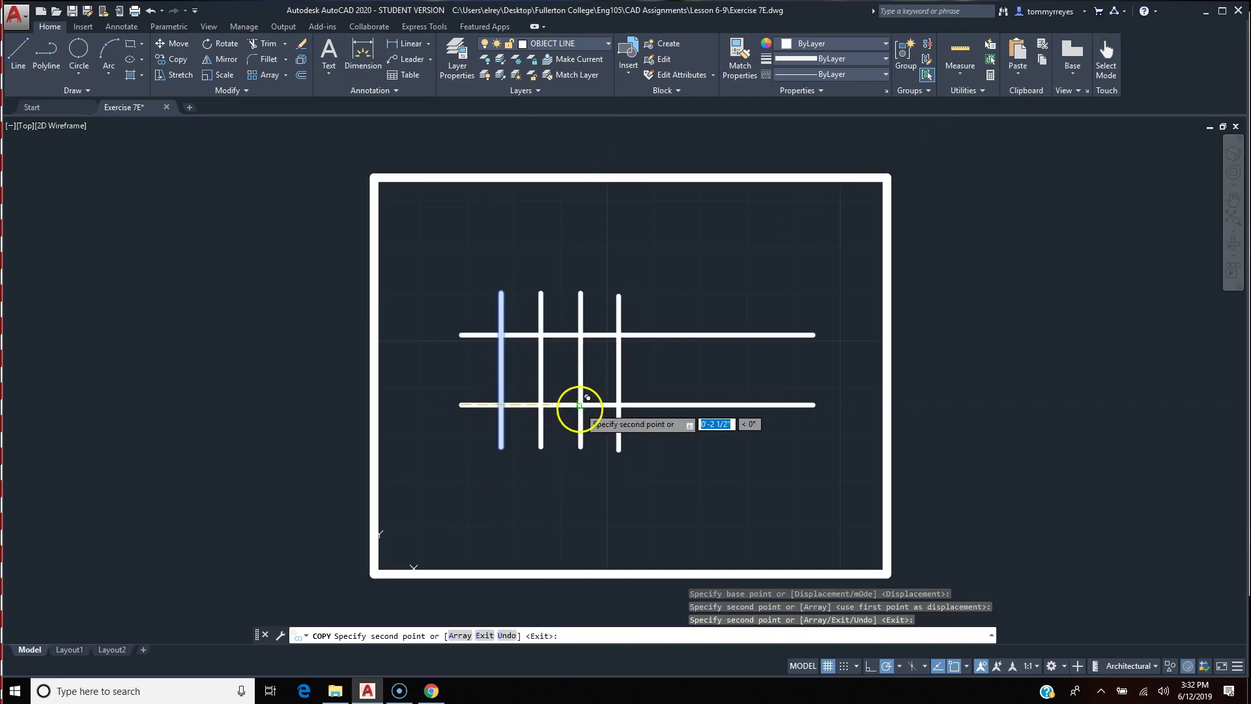
pyautogui.click(580, 405)
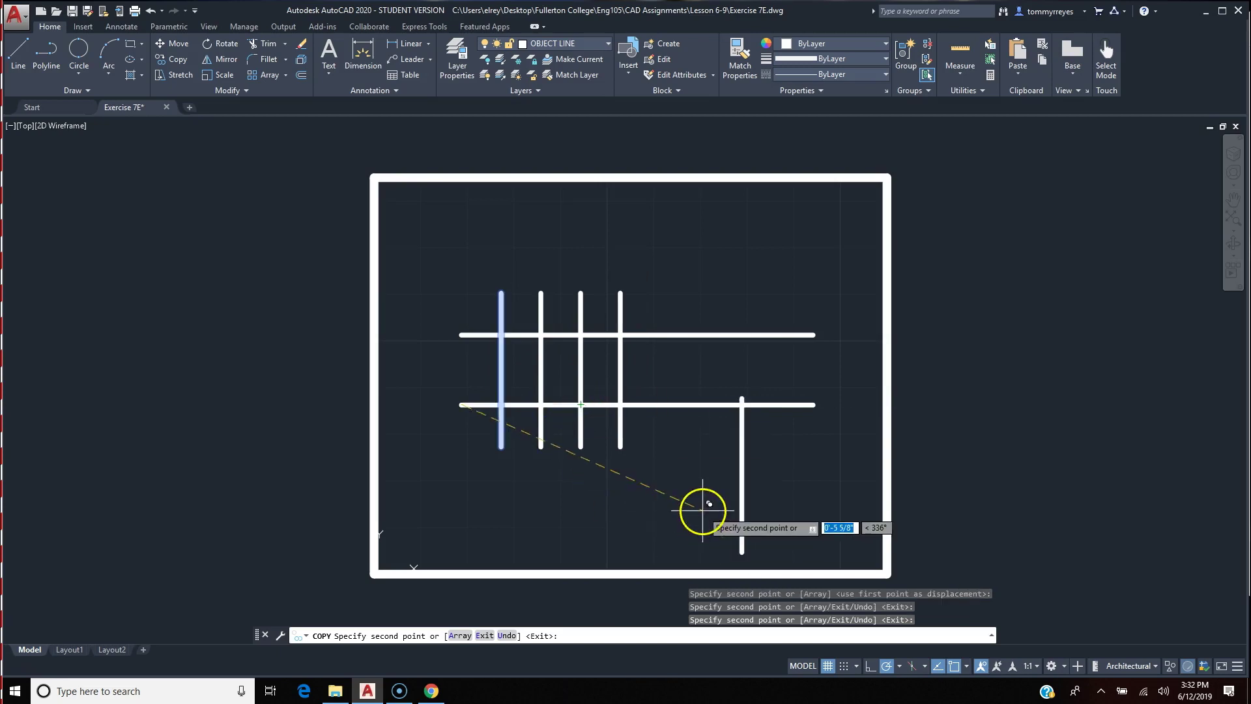
pyautogui.press('Return')
# - Mirror the three leftmost vertical lines about the fourth vertical line, keeping the source lines
pyautogui.click(659, 433)
pyautogui.click(720, 505)
pyautogui.click(600, 433)
pyautogui.click(425, 477)
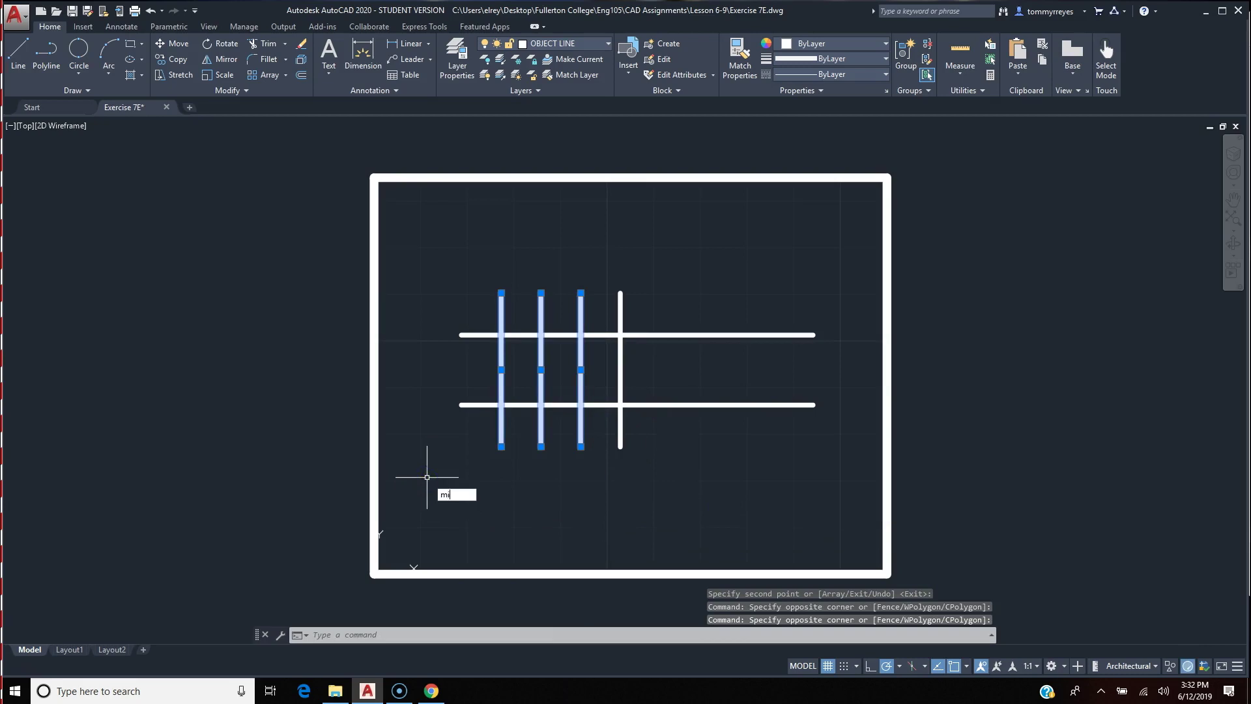
pyautogui.press('Return')
pyautogui.click(620, 447)
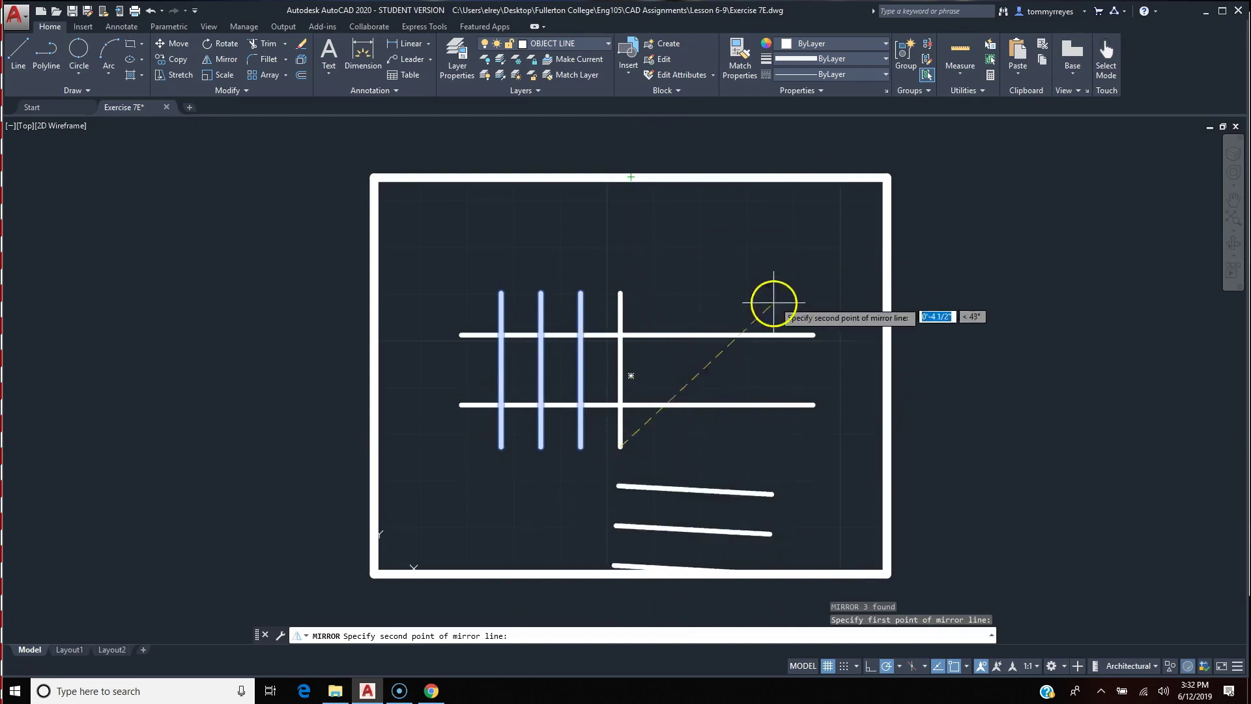
pyautogui.click(621, 204)
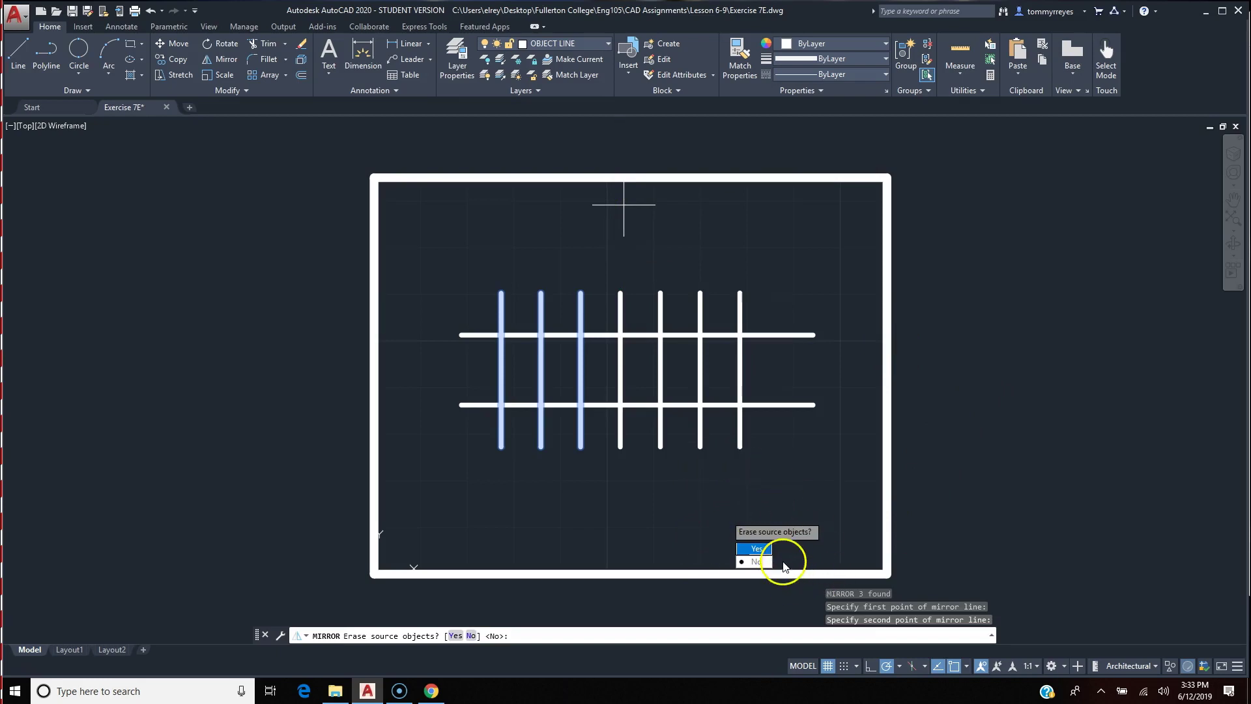
pyautogui.click(756, 562)
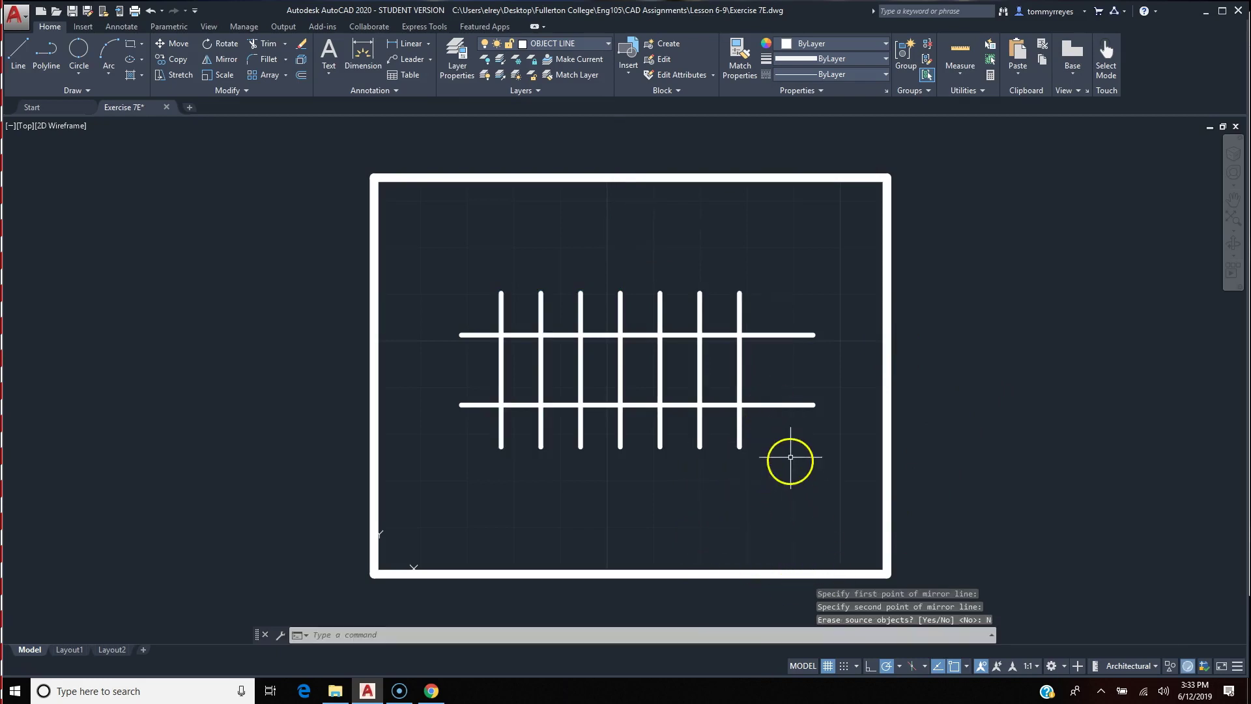
# - Copy the rightmost vertical line one line spacing further to the right, using the upper ends of the last two lines as reference
pyautogui.write('co')
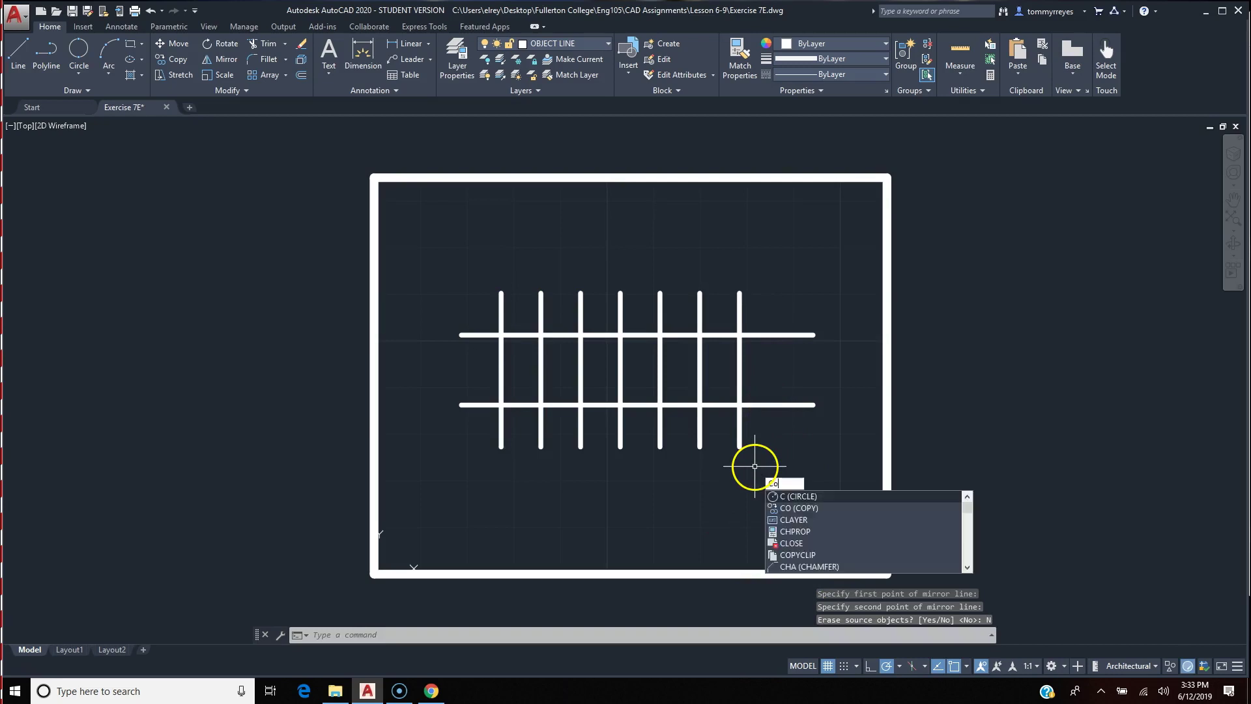
pyautogui.press('Return')
pyautogui.click(762, 425)
pyautogui.click(728, 474)
pyautogui.press('Return')
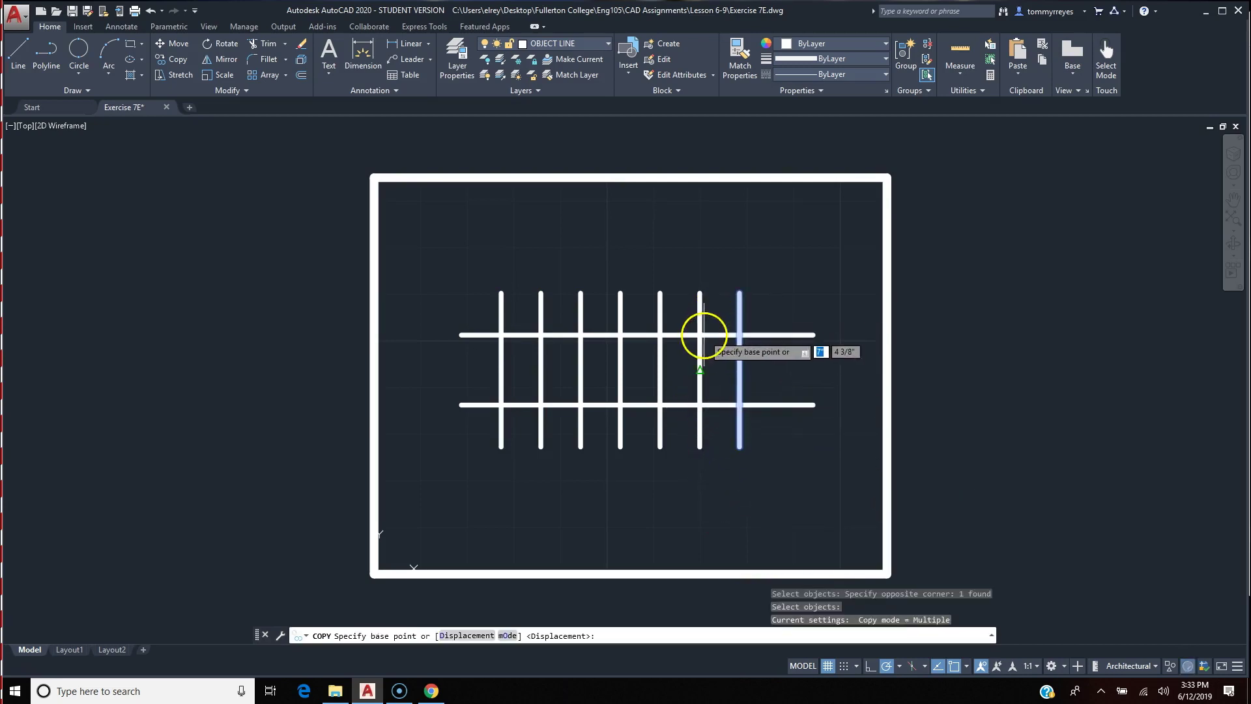
pyautogui.click(700, 293)
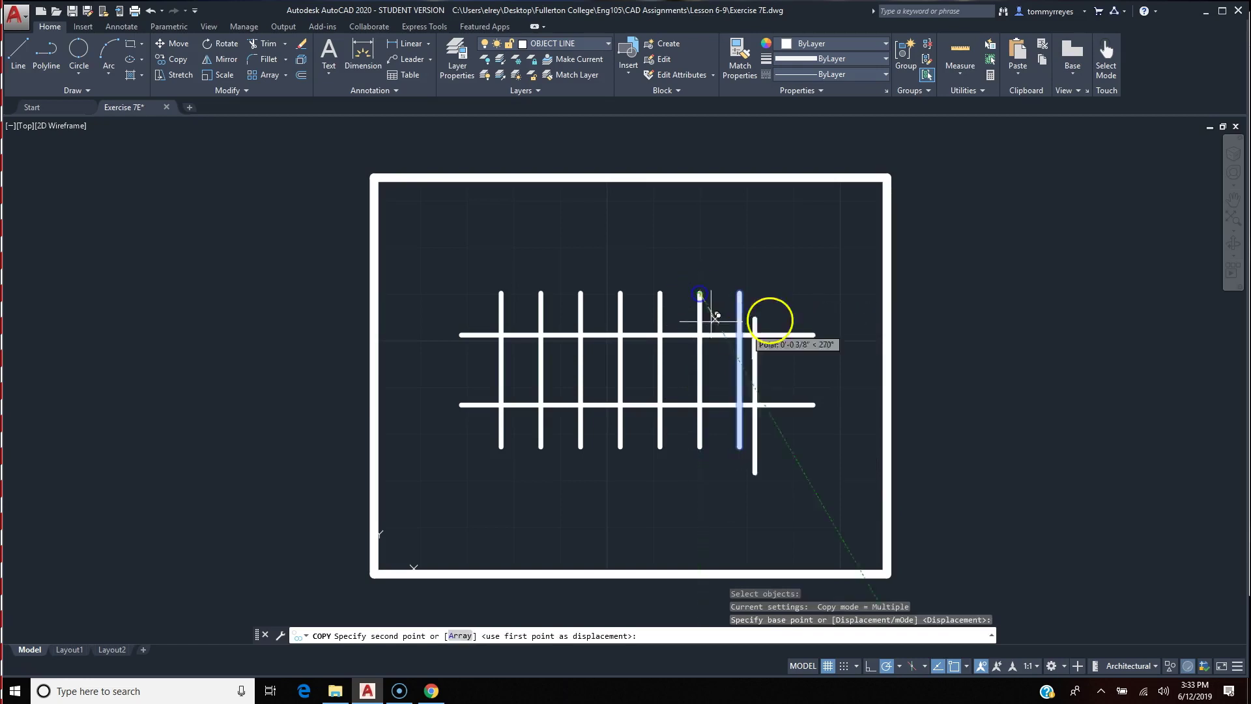
pyautogui.click(740, 293)
pyautogui.press('Return')
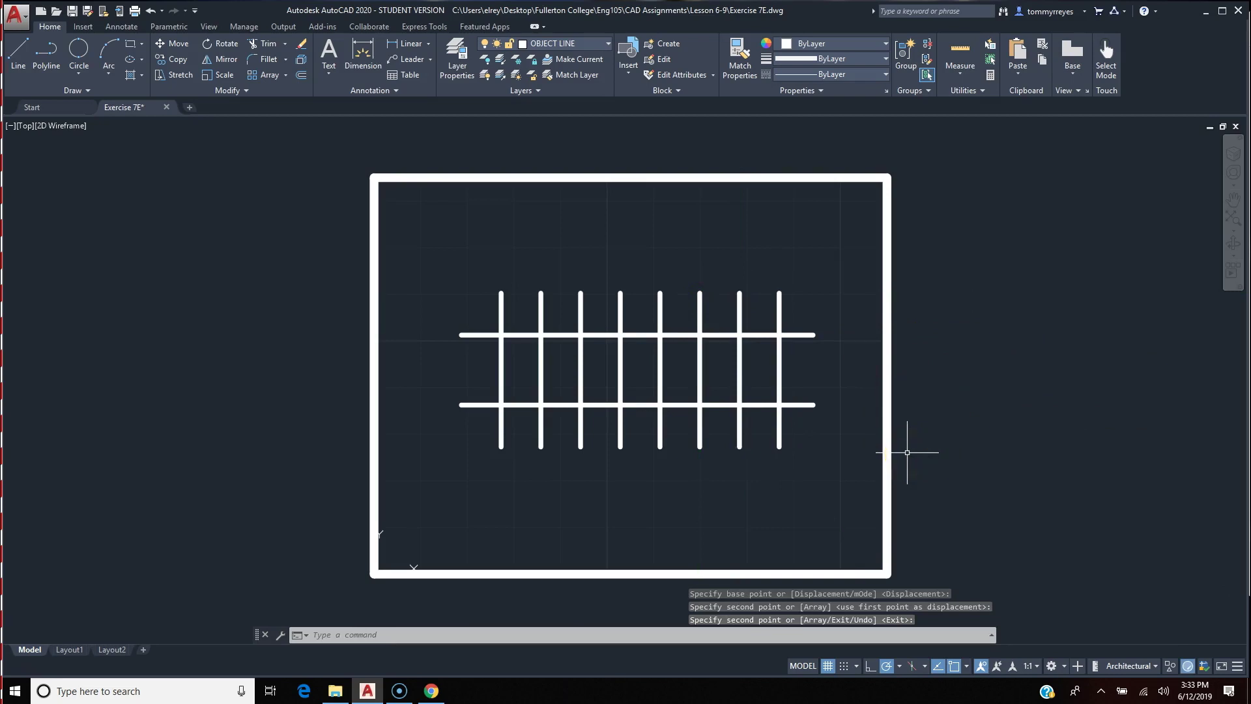
# - Draw a circle with a radius of about 3/8" in the upper right corner of the sheet border
pyautogui.write('c')
pyautogui.press('Return')
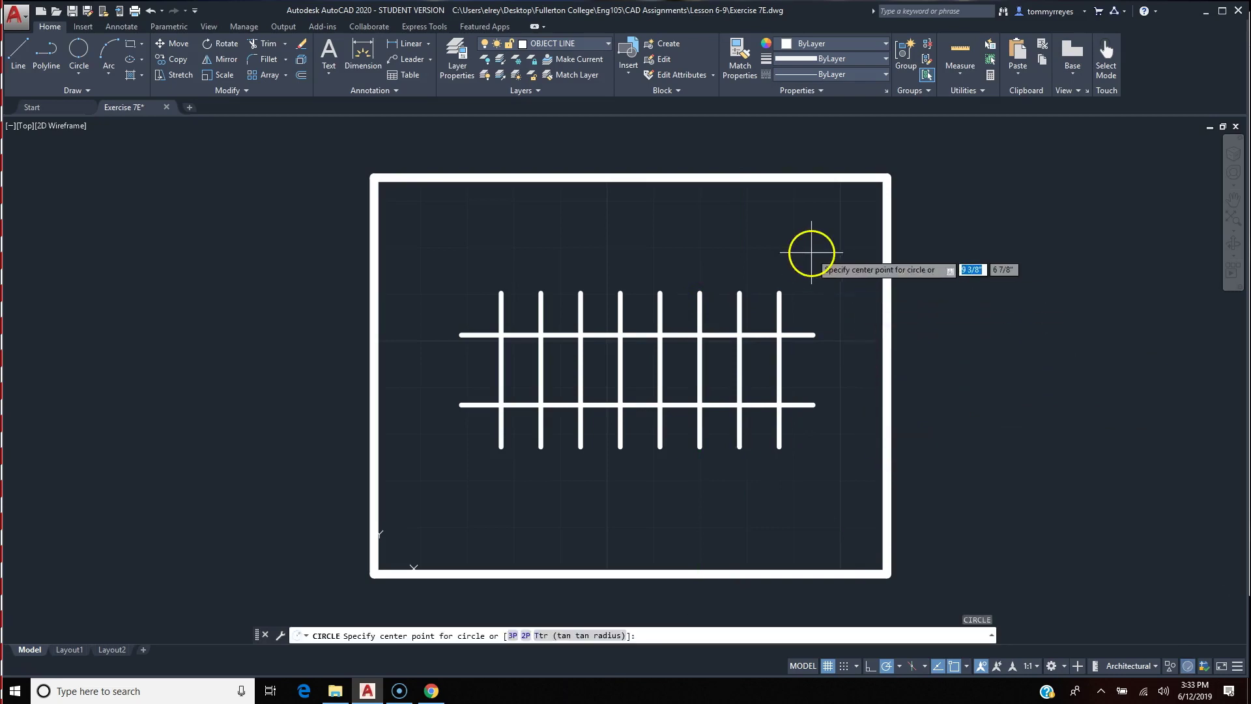
pyautogui.click(836, 215)
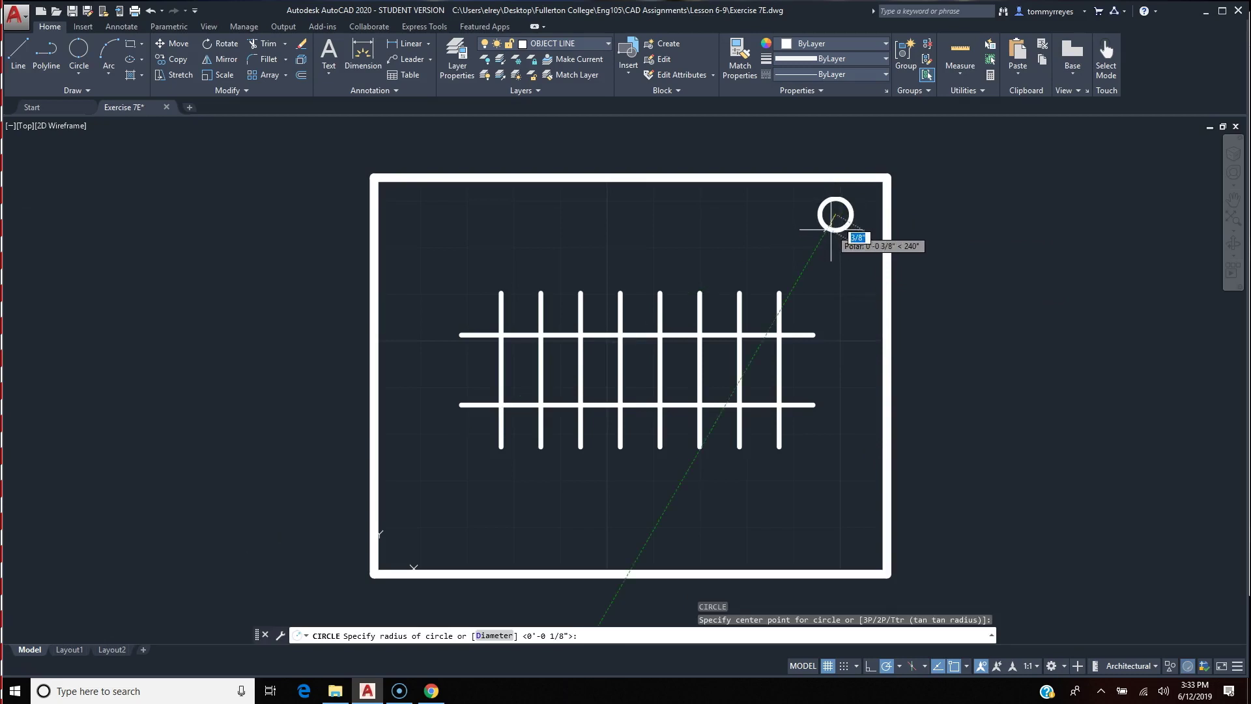
pyautogui.click(831, 229)
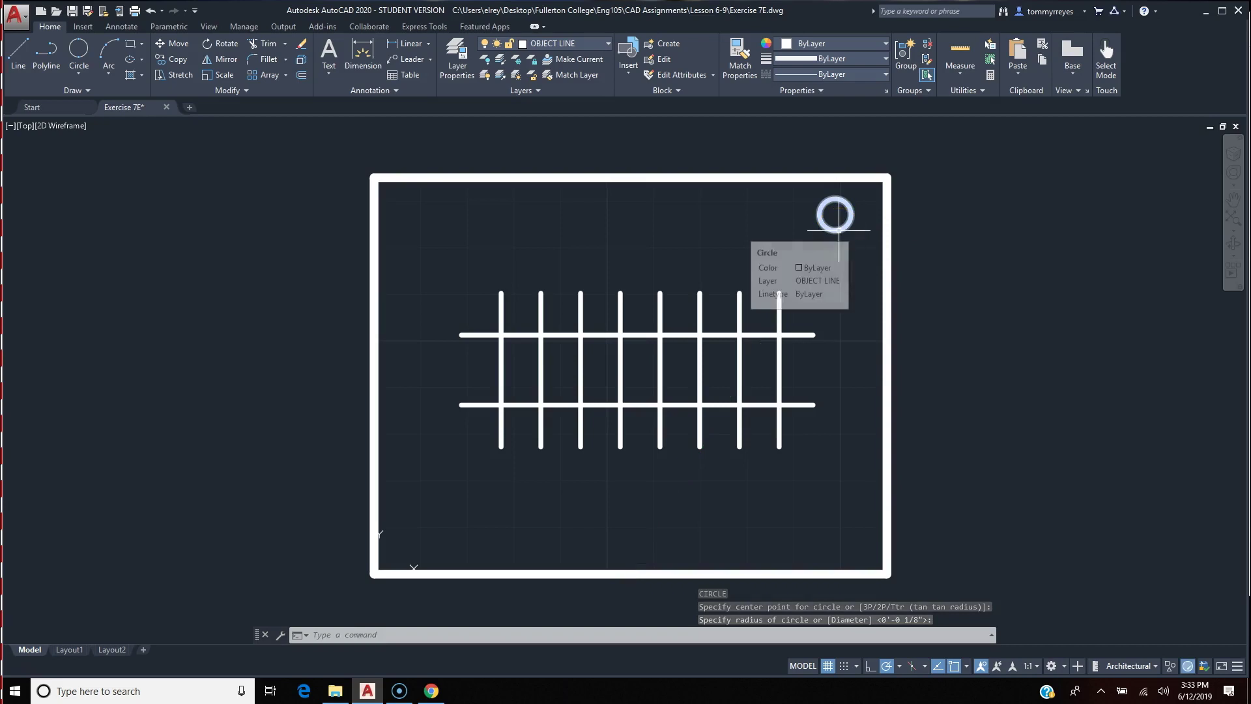
pyautogui.write('co')
pyautogui.press('Return')
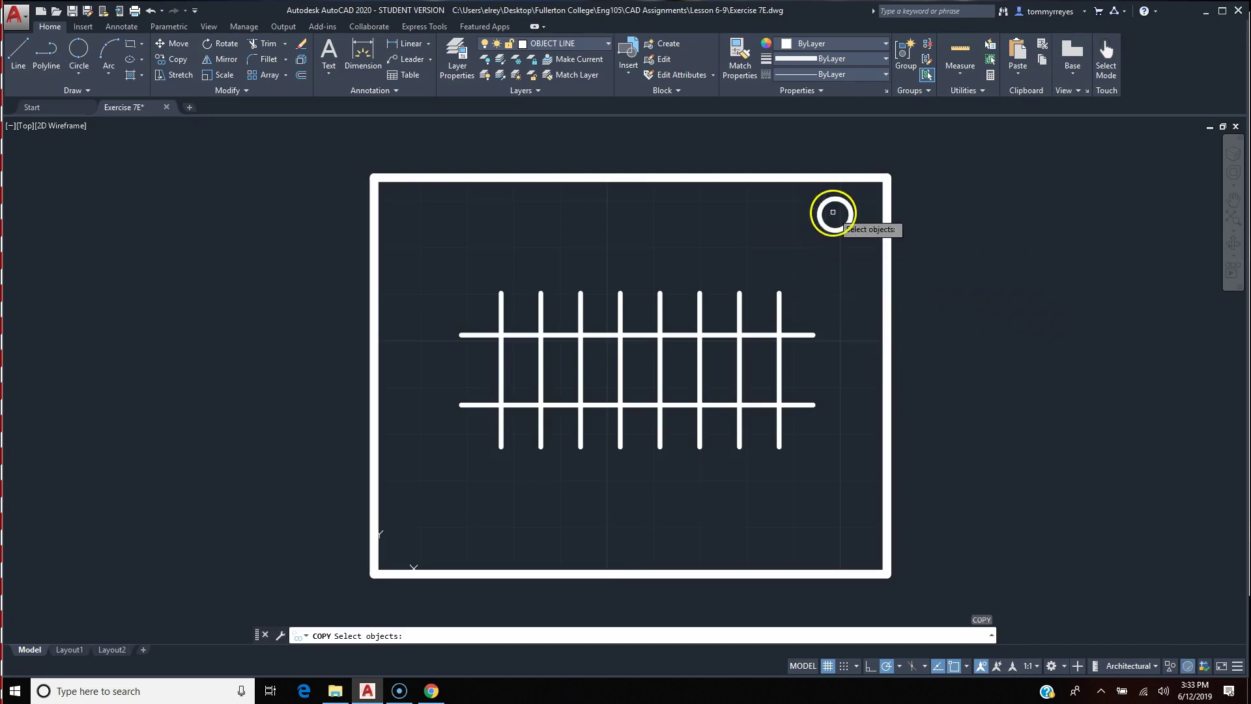
pyautogui.click(836, 231)
pyautogui.press('Return')
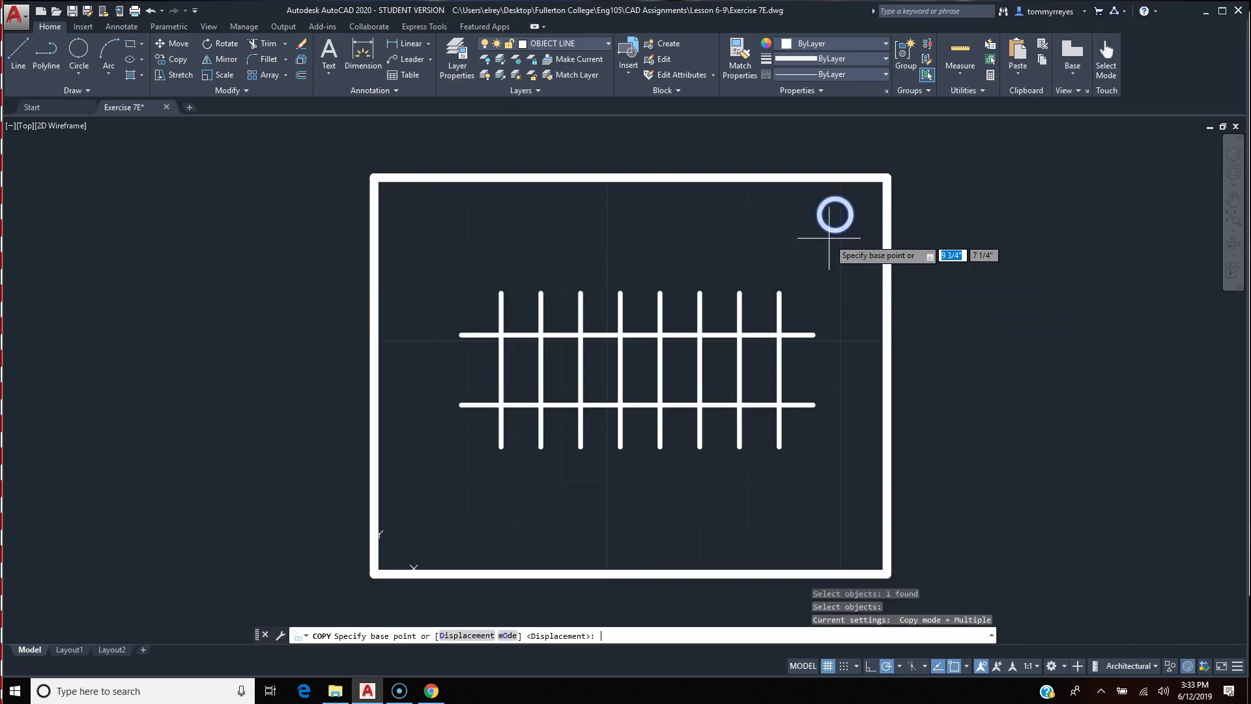
pyautogui.press('Escape')
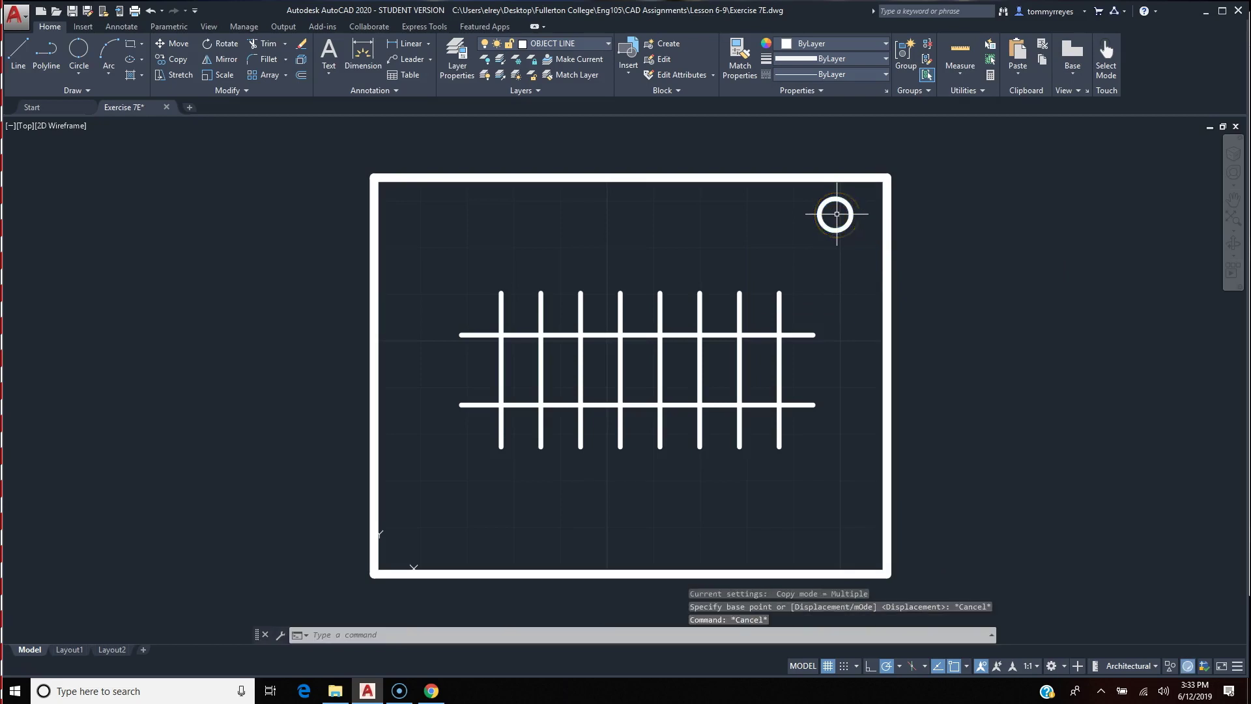
# - Copy the circle by its center to both ends of the first vertical line and the left ends of both horizontal lines
pyautogui.write('co')
pyautogui.press('Return')
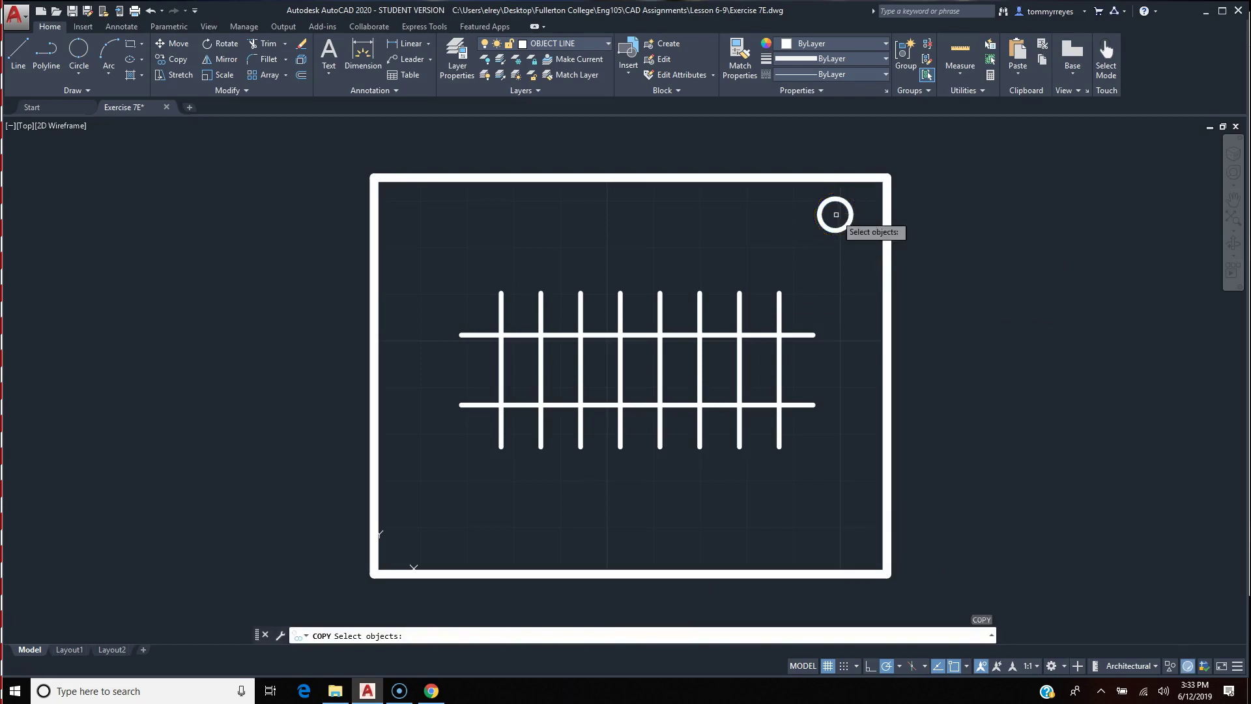
pyautogui.click(835, 229)
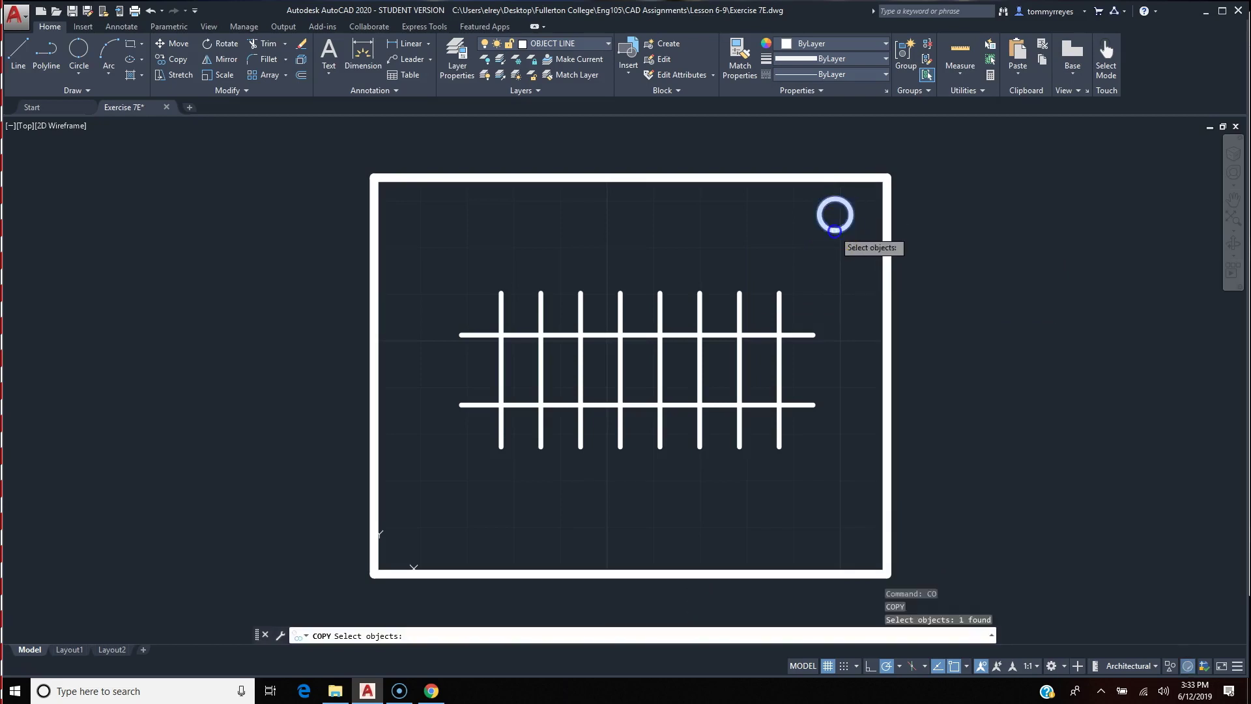
pyautogui.press('Return')
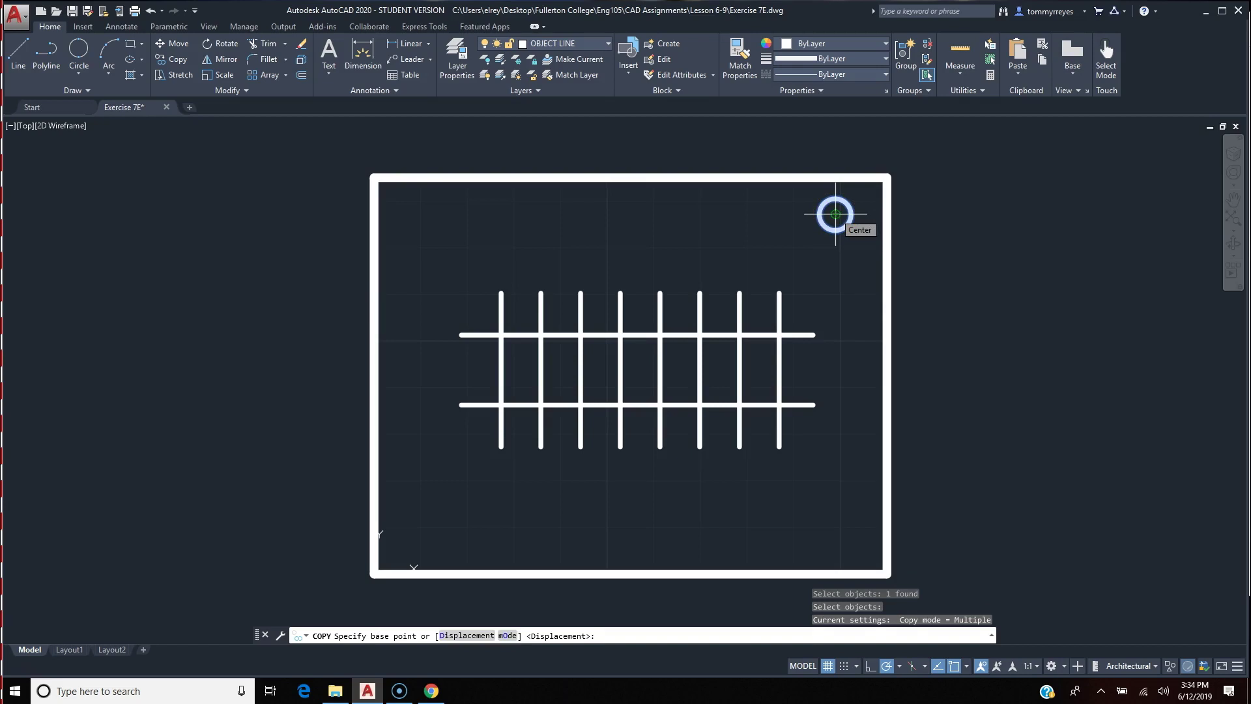
pyautogui.click(835, 214)
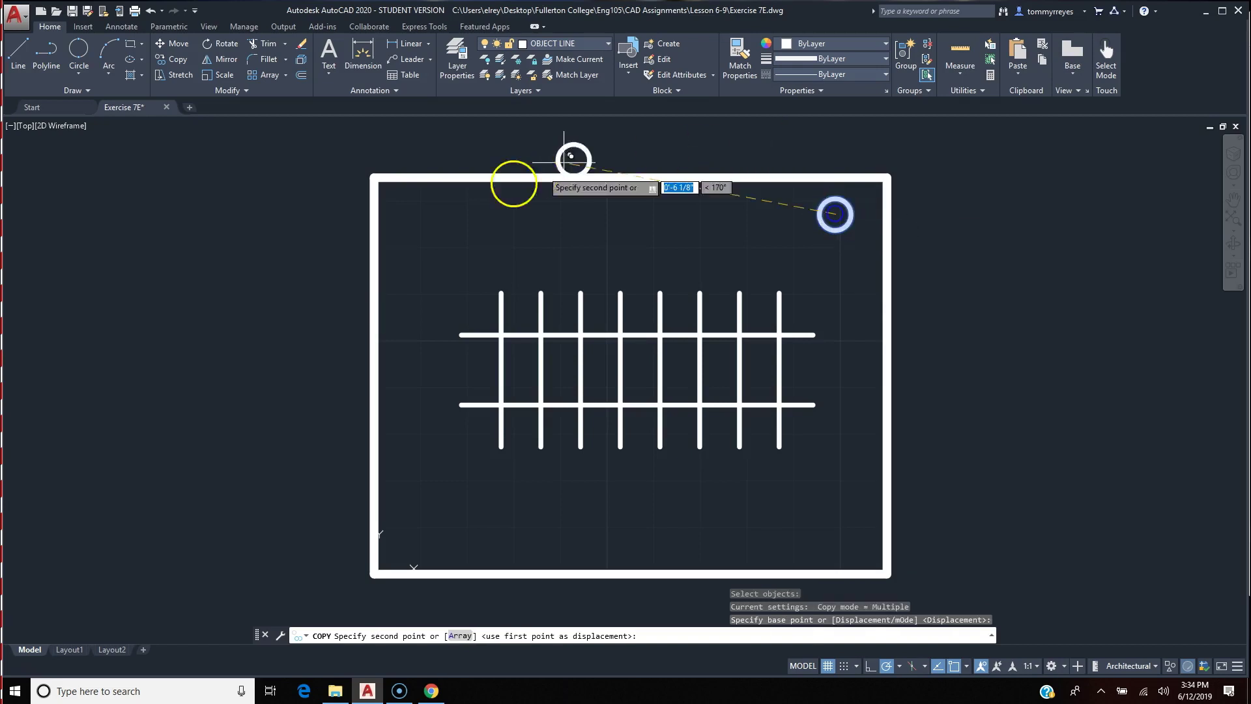
pyautogui.click(500, 292)
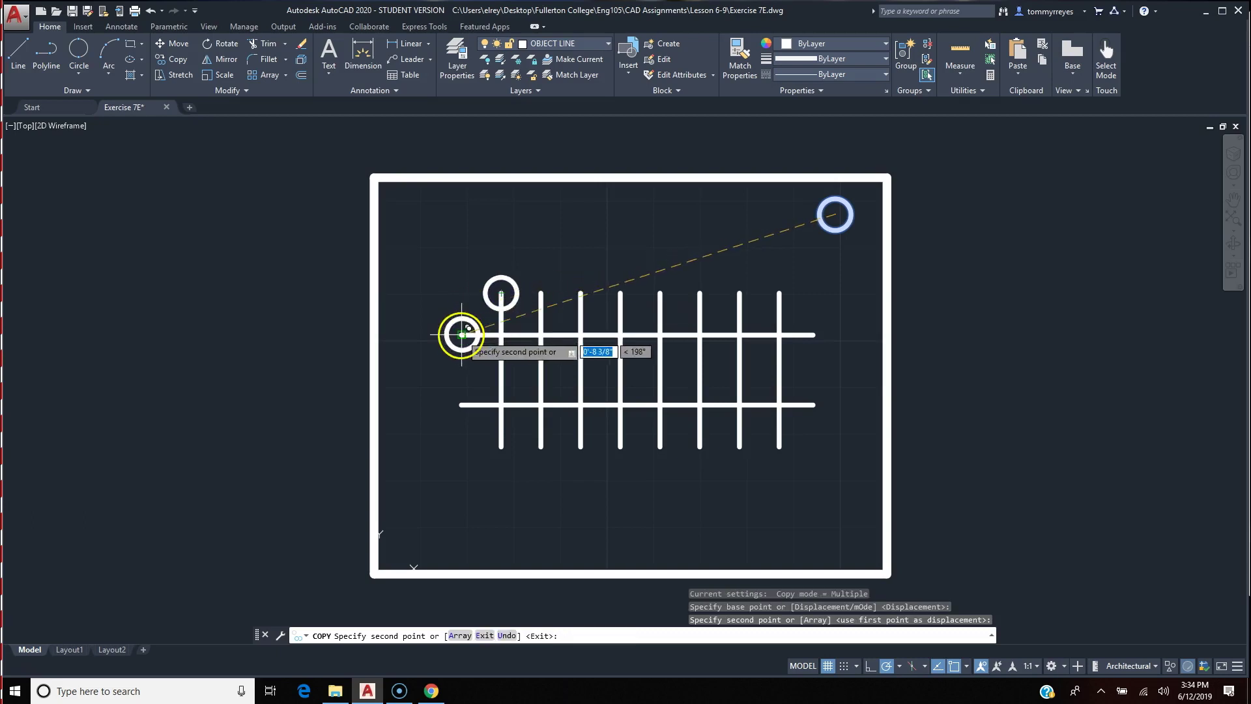
pyautogui.click(462, 334)
pyautogui.click(462, 404)
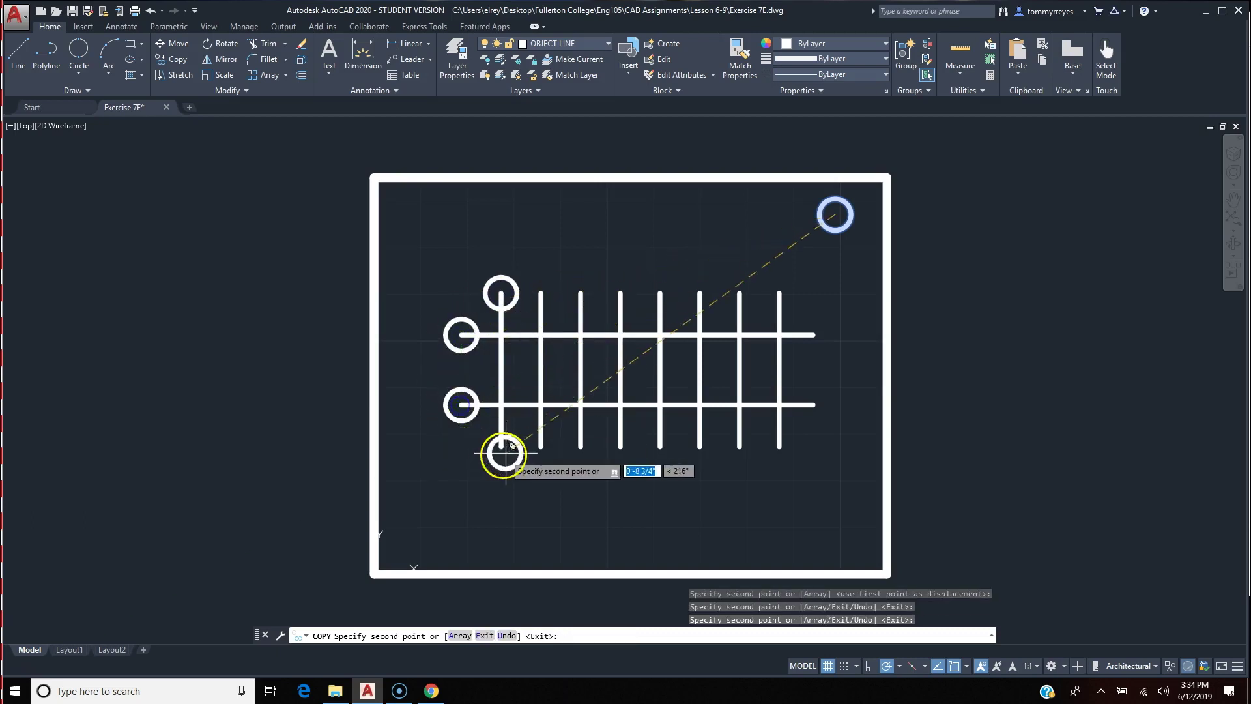
pyautogui.click(501, 447)
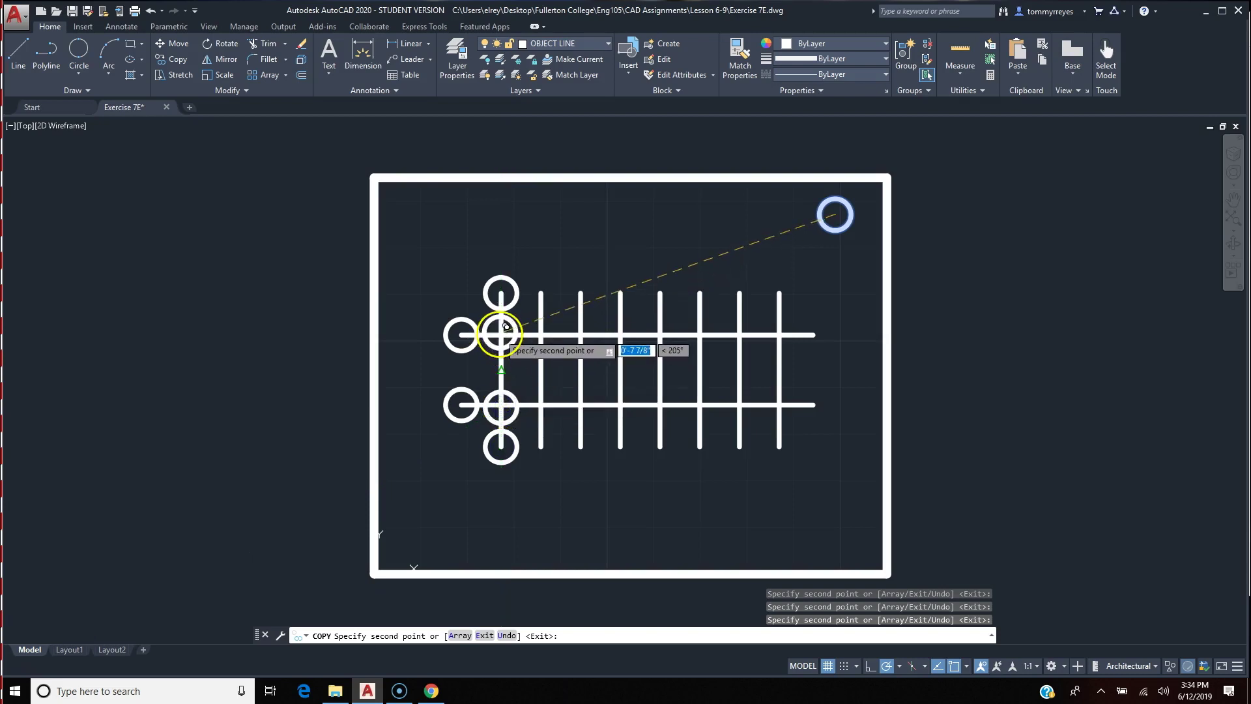
# - Place further copies of the circle on both ends of the second, third and fourth vertical lines and finish copying
pyautogui.scroll(5, 506, 326)
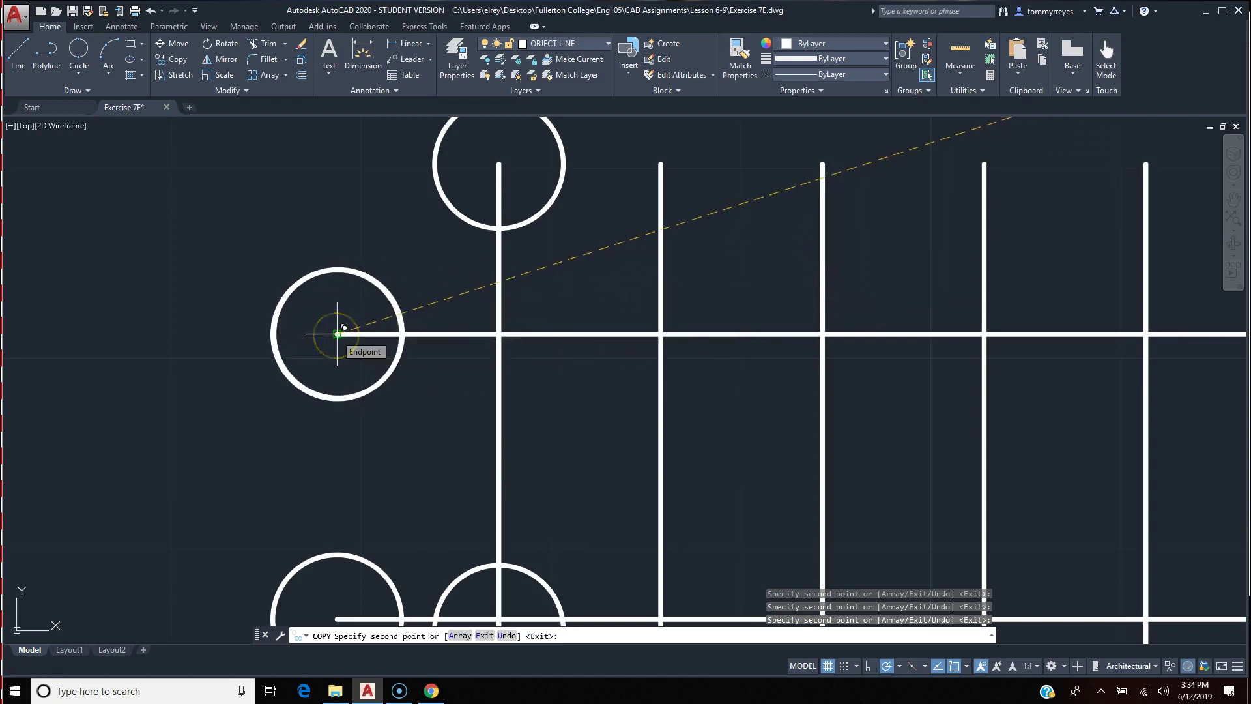
pyautogui.scroll(-4, 482, 398)
pyautogui.click(540, 309)
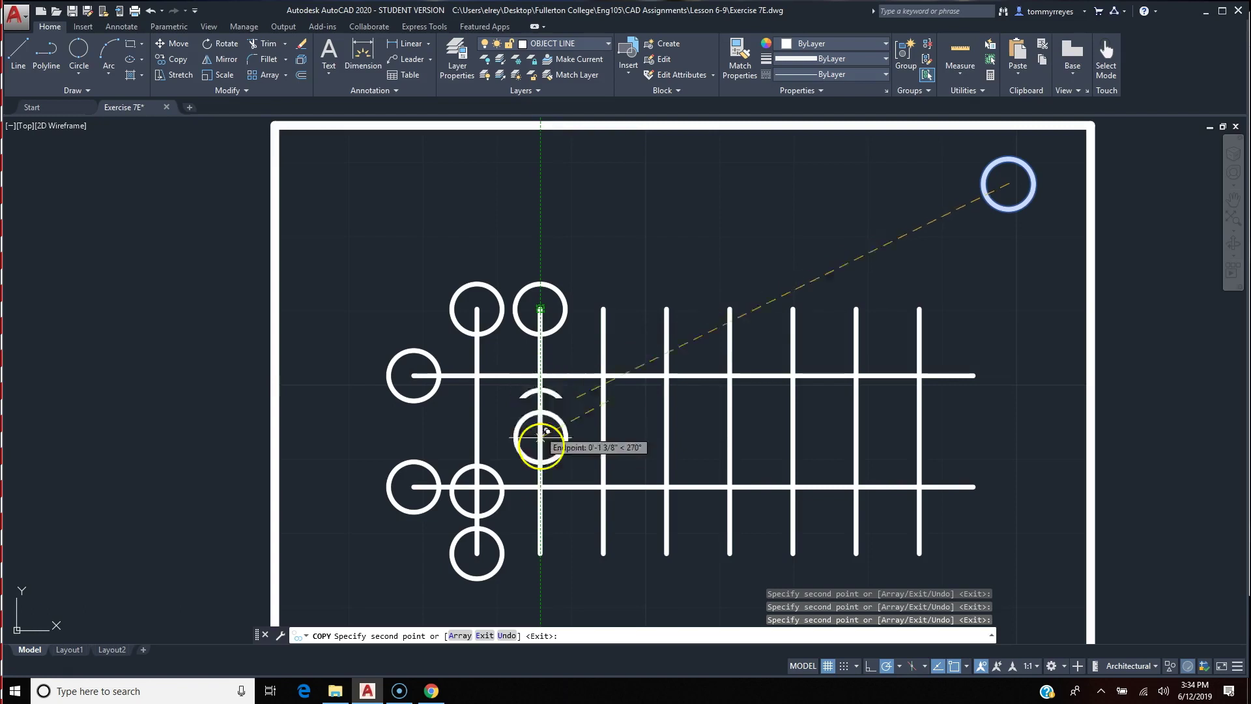
pyautogui.click(540, 553)
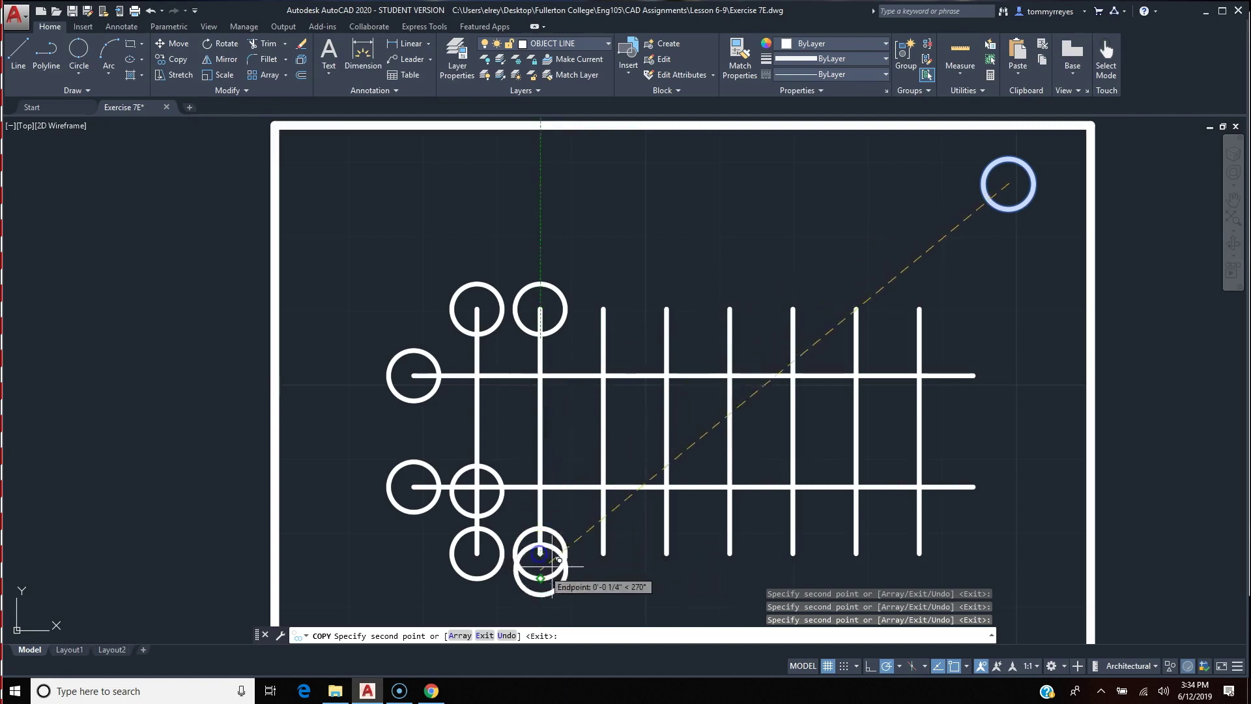
pyautogui.click(603, 554)
pyautogui.click(666, 554)
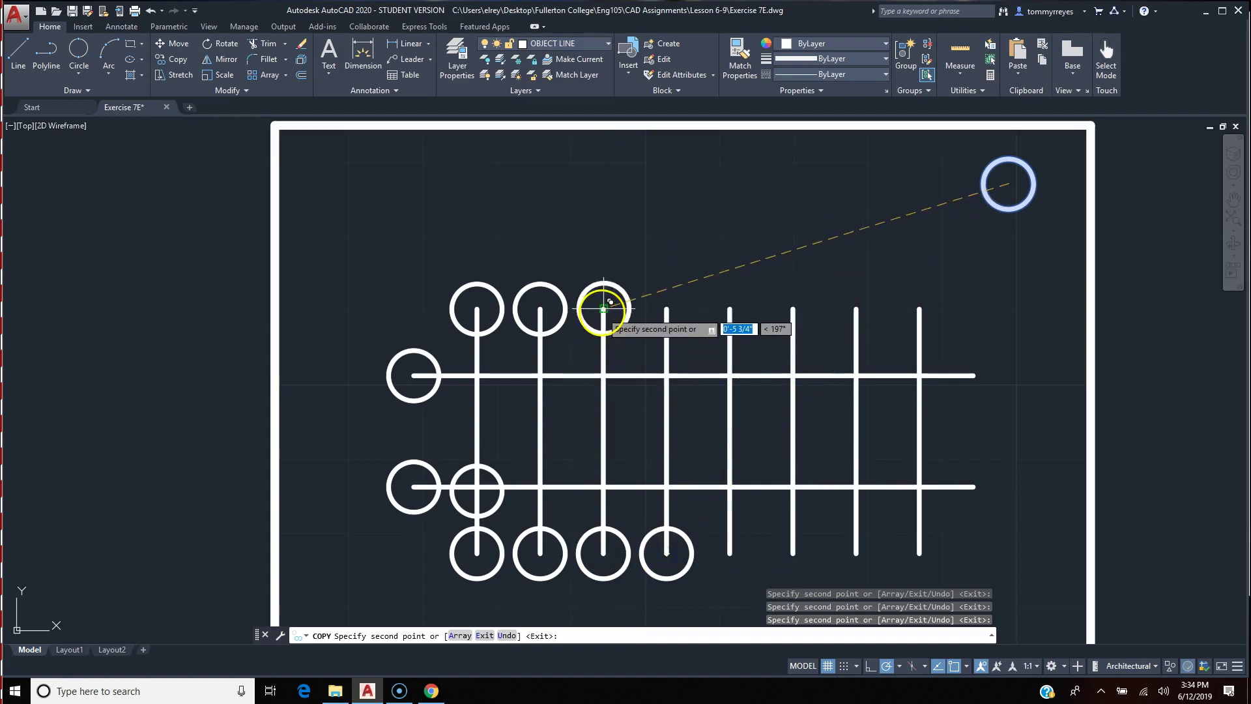
pyautogui.click(602, 309)
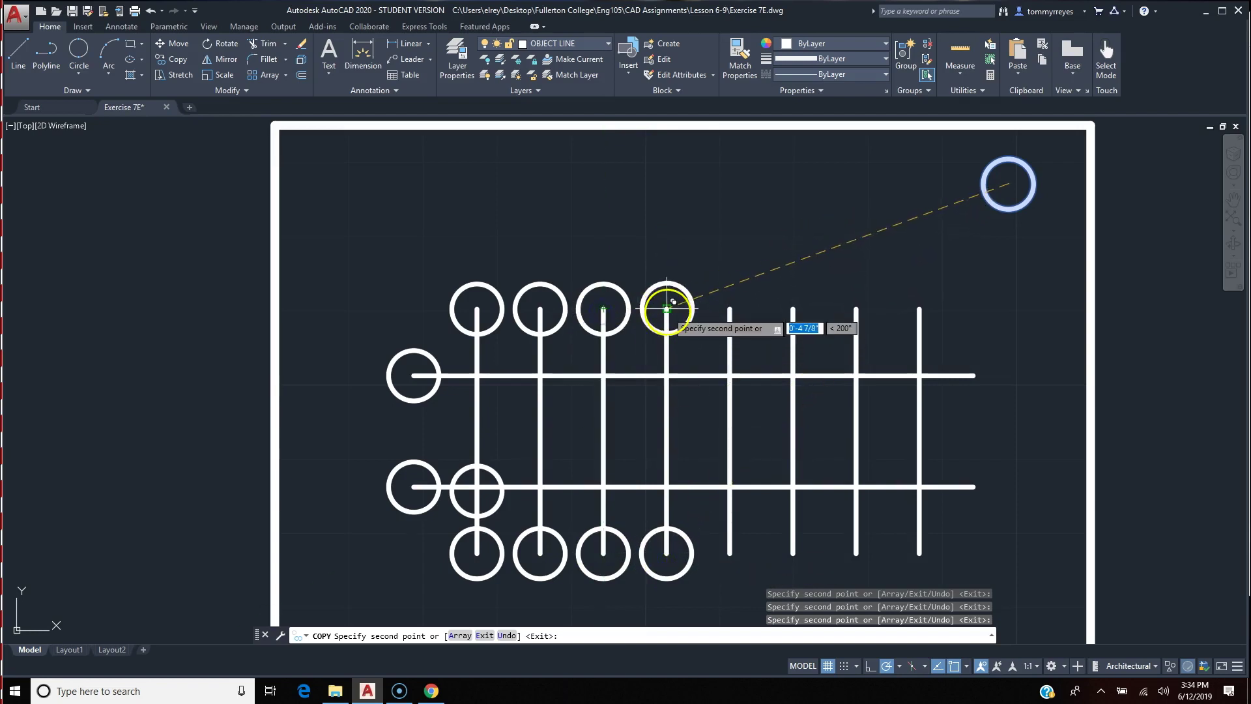
pyautogui.click(663, 309)
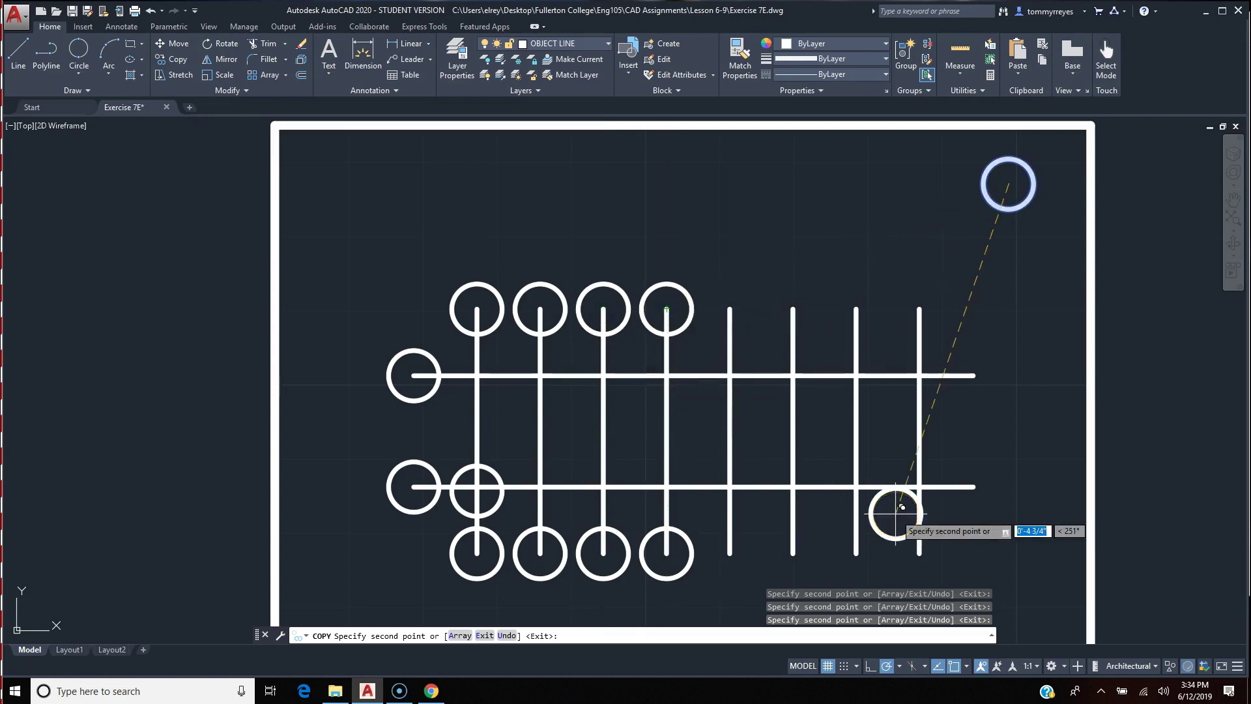
pyautogui.rightClick(714, 593)
# - Try to copy the off-center circle on the first vertical line up to the upper horizontal line, using the horizontal lines' left ends as reference
pyautogui.click(494, 469)
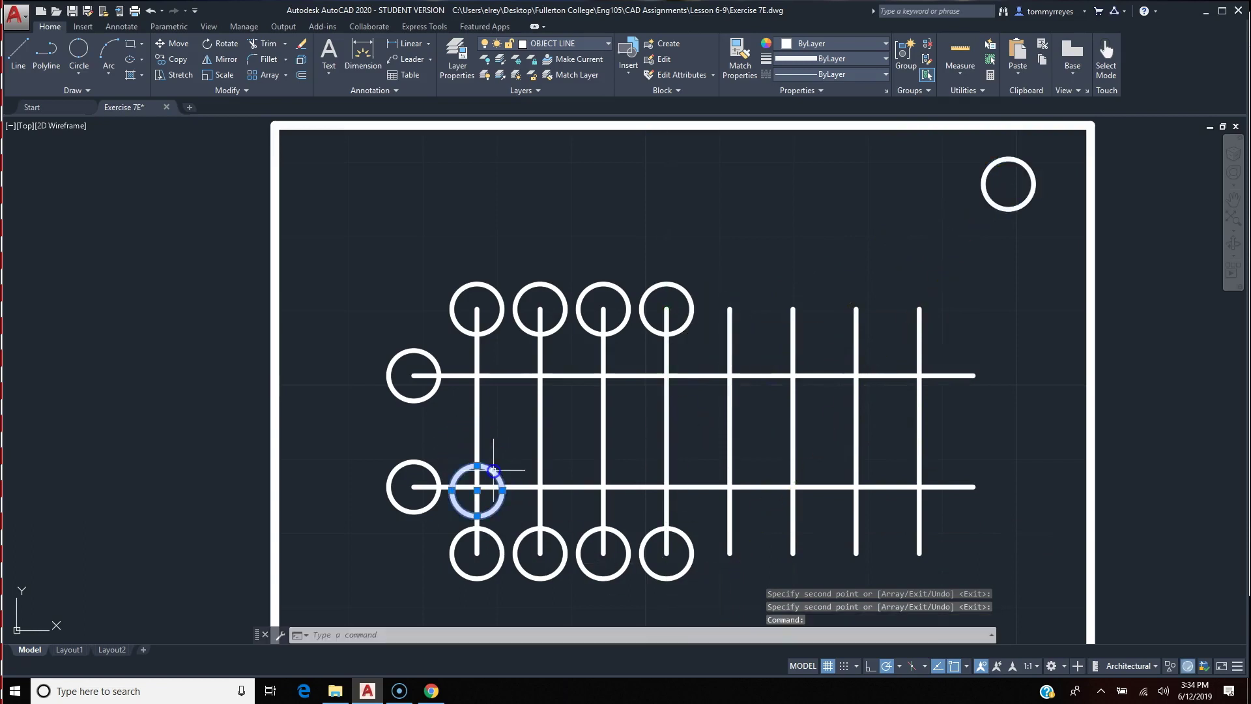
pyautogui.scroll(2, 493, 471)
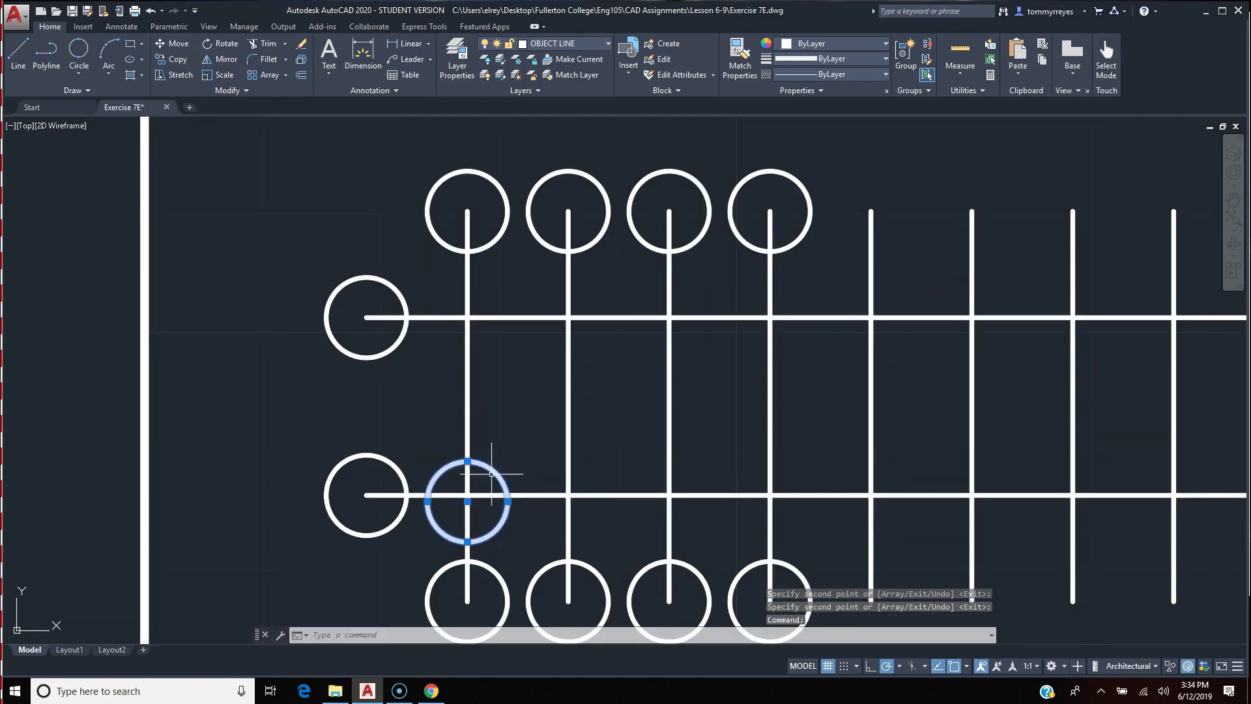
pyautogui.scroll(-2, 492, 474)
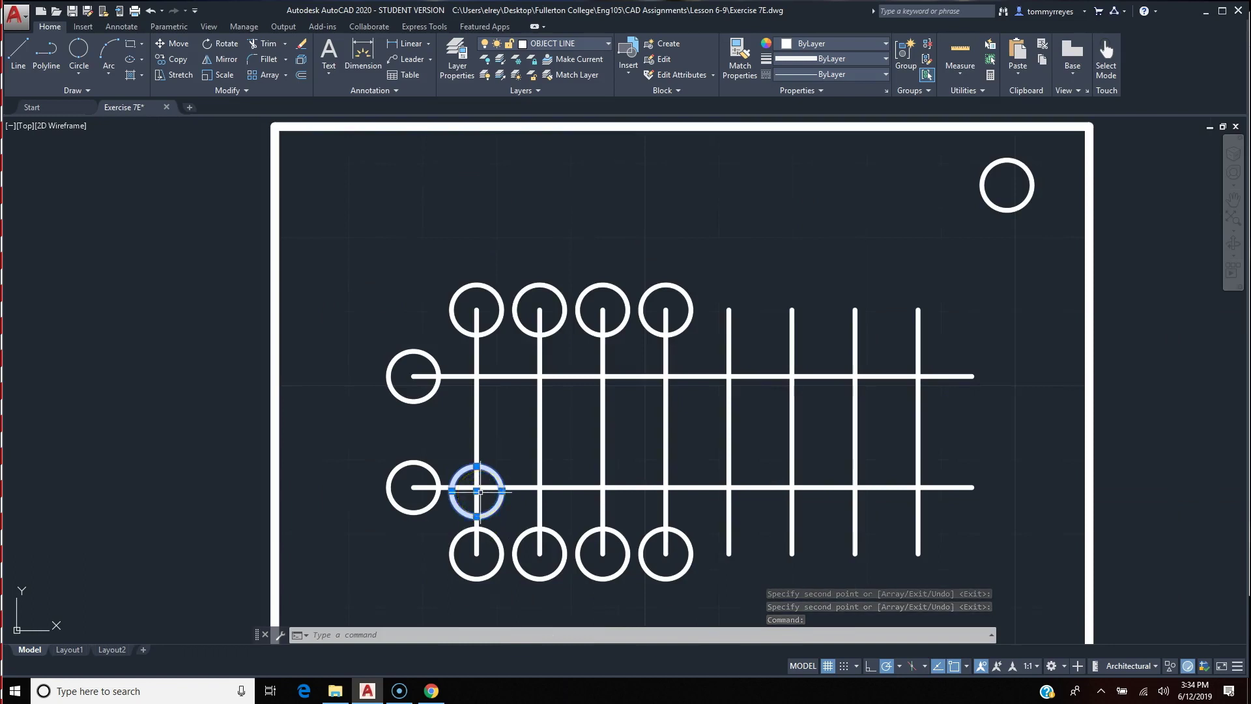
pyautogui.write('co')
pyautogui.press('Return')
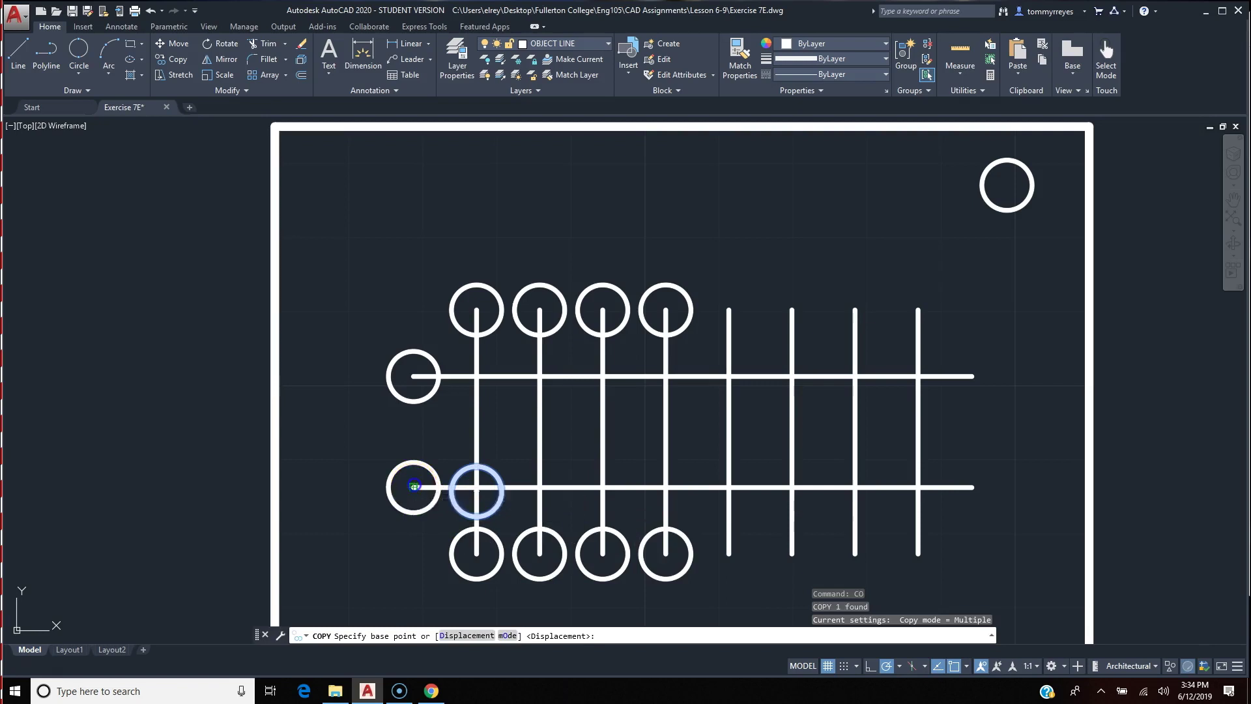
pyautogui.click(413, 486)
pyautogui.click(411, 376)
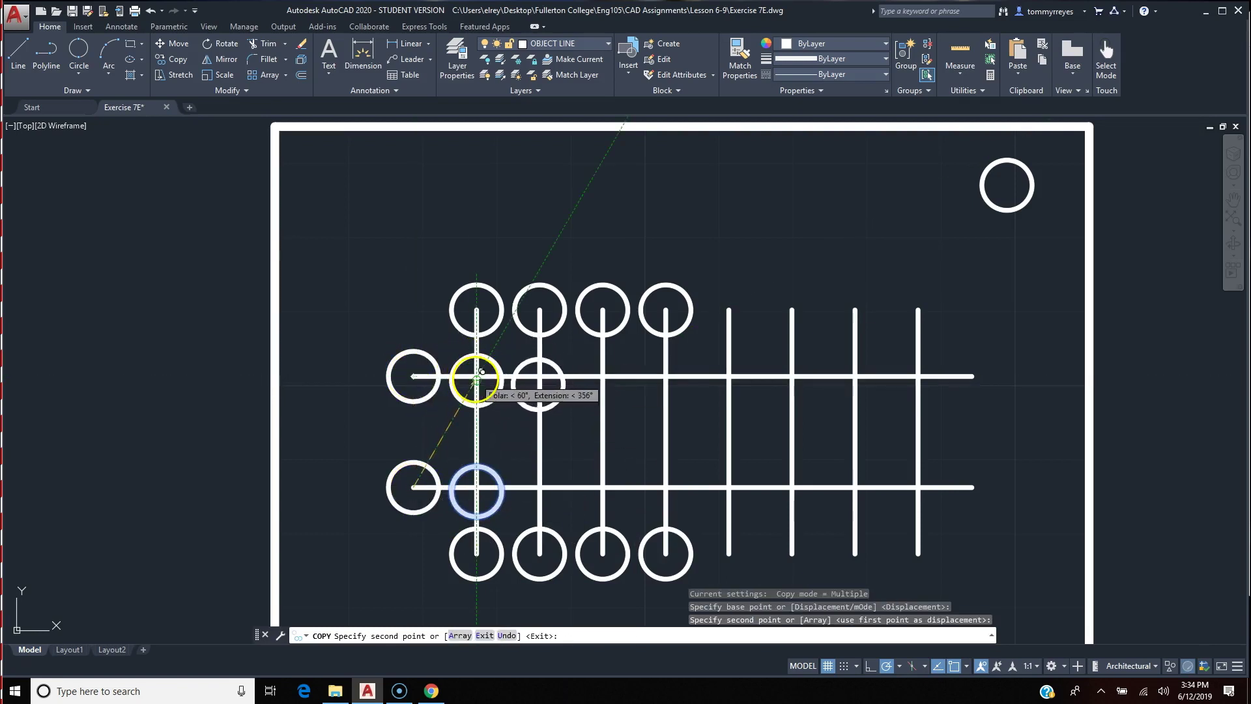
pyautogui.scroll(2, 477, 373)
pyautogui.scroll(2, 479, 388)
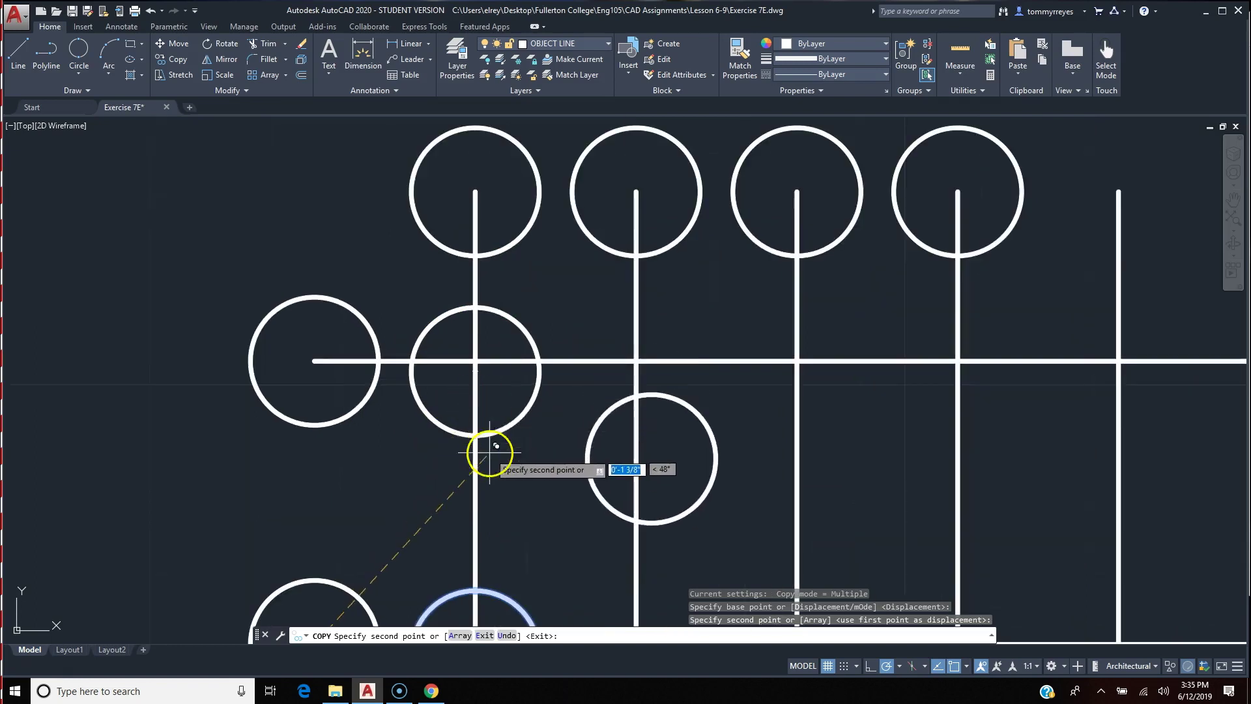
pyautogui.scroll(-2, 430, 388)
pyautogui.press('Escape')
# - Delete the two off-center circles near the first vertical line's crossings with the lower and upper horizontal lines
pyautogui.click(499, 526)
pyautogui.press('Delete')
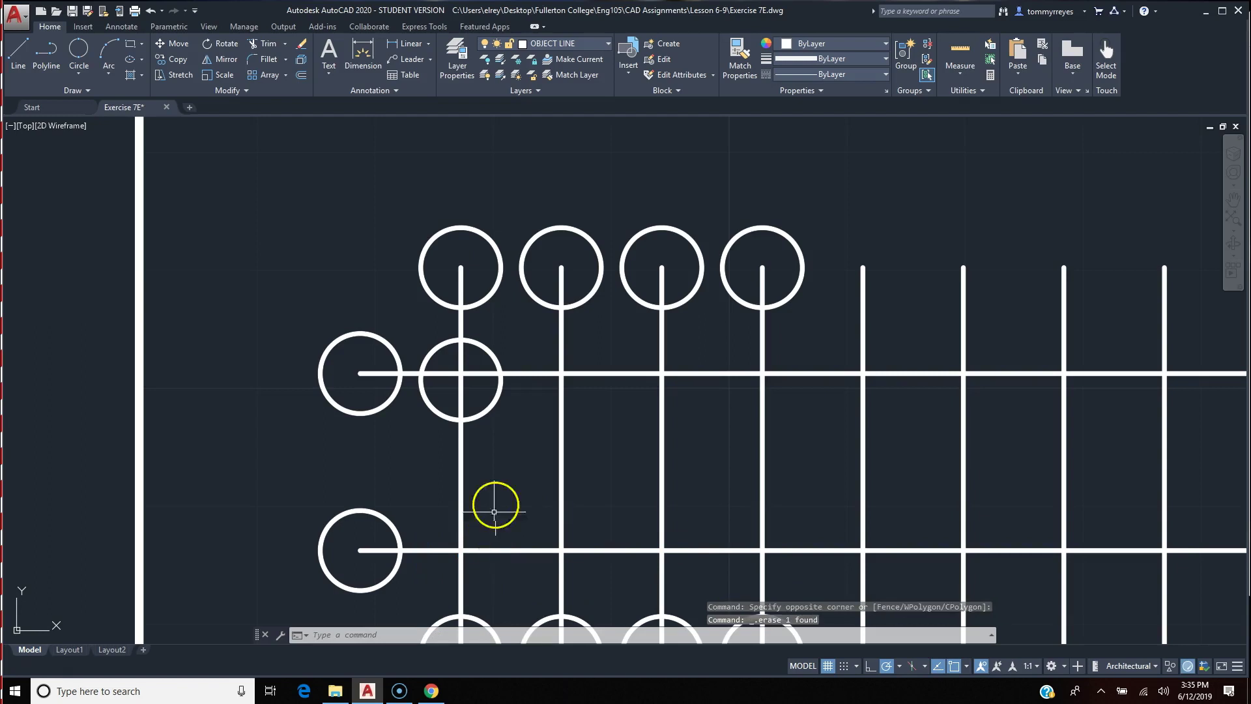
pyautogui.click(484, 386)
pyautogui.press('Delete')
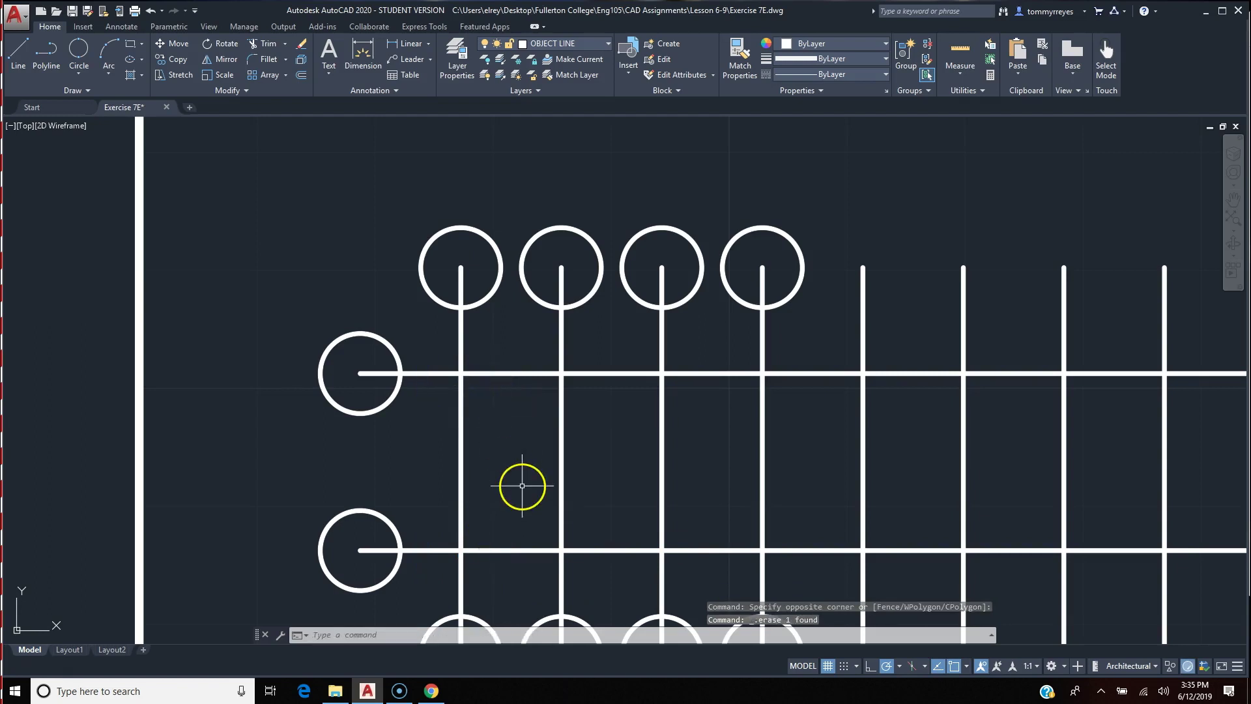
# - Copy the circle at the upper horizontal line's left end by its center to that line's intersections with the first four vertical lines
pyautogui.write('co')
pyautogui.press('Return')
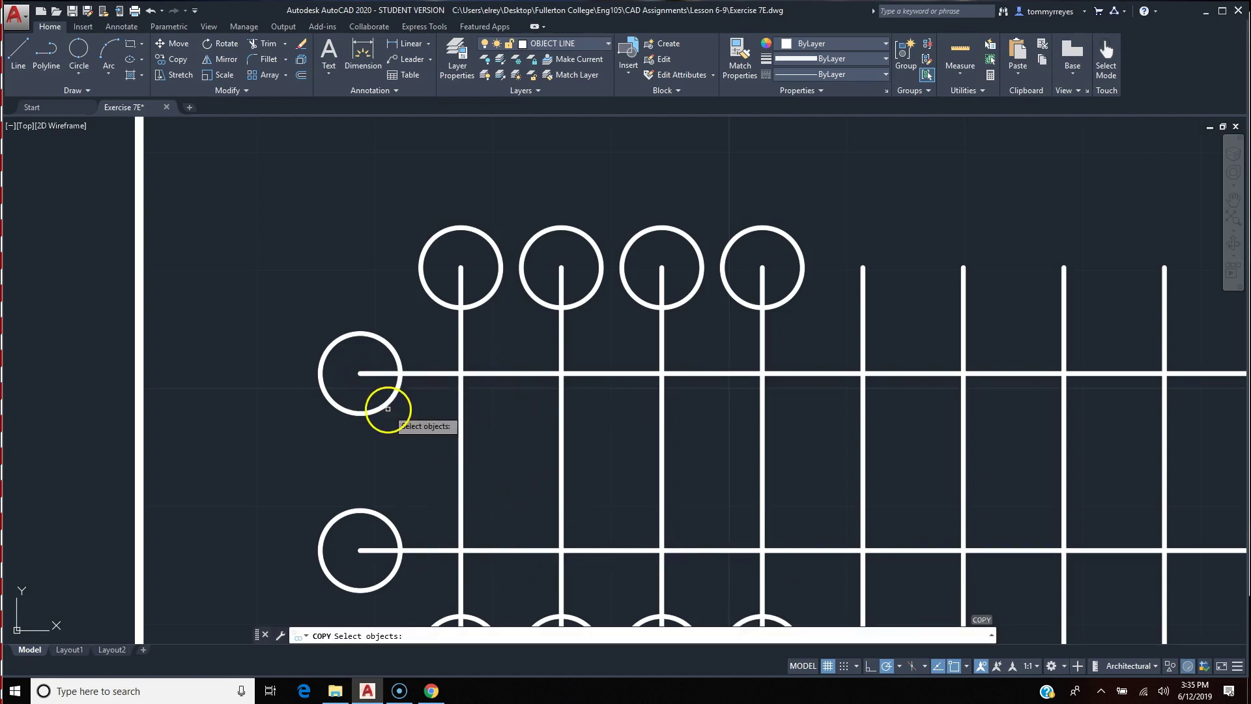
pyautogui.click(383, 406)
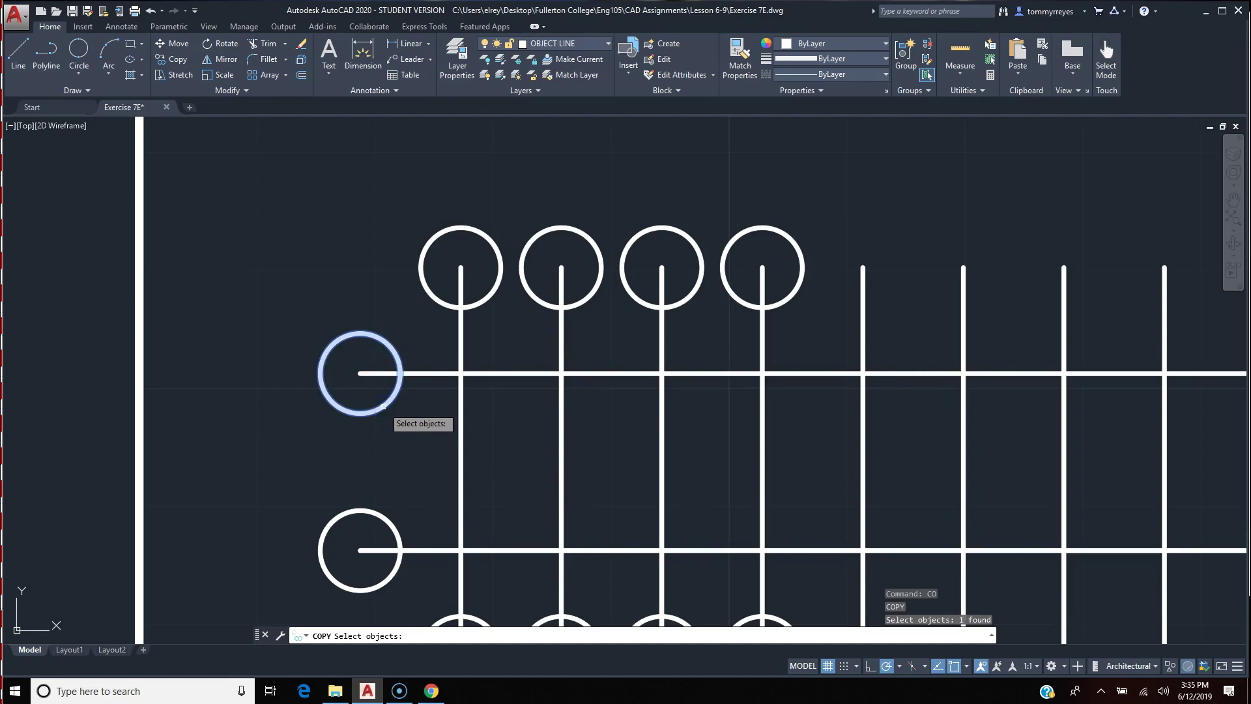
pyautogui.press('Return')
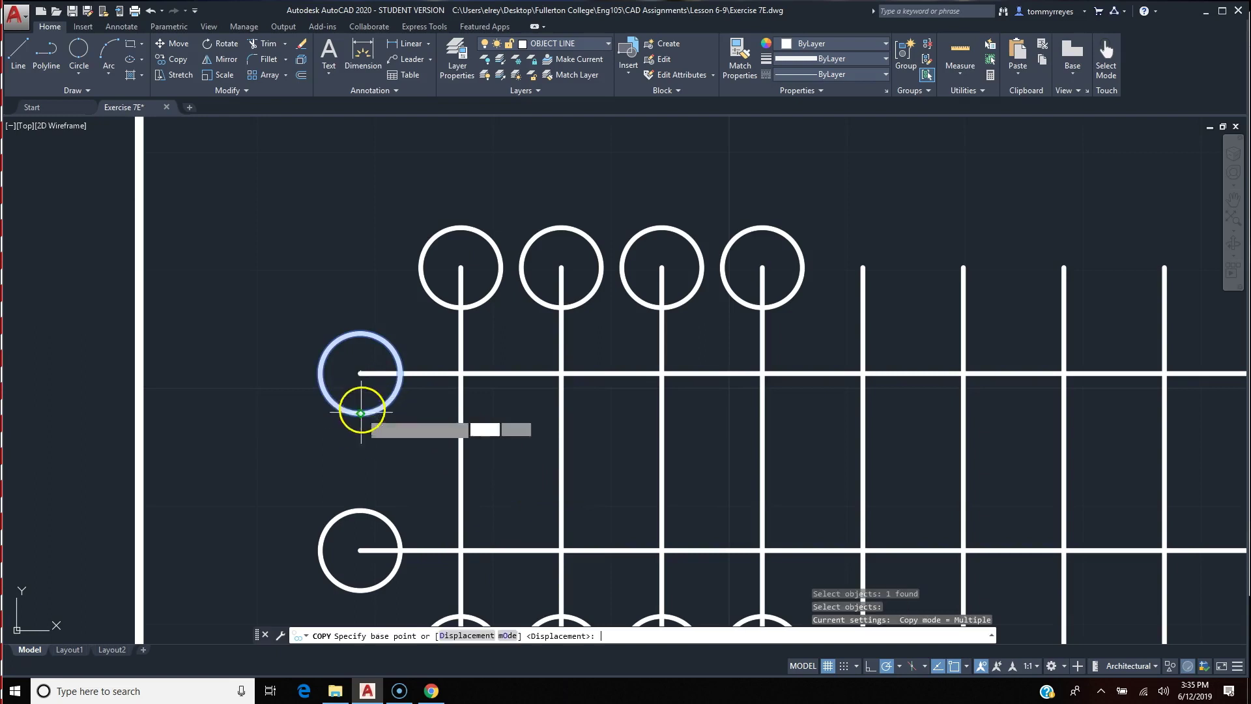
pyautogui.click(360, 373)
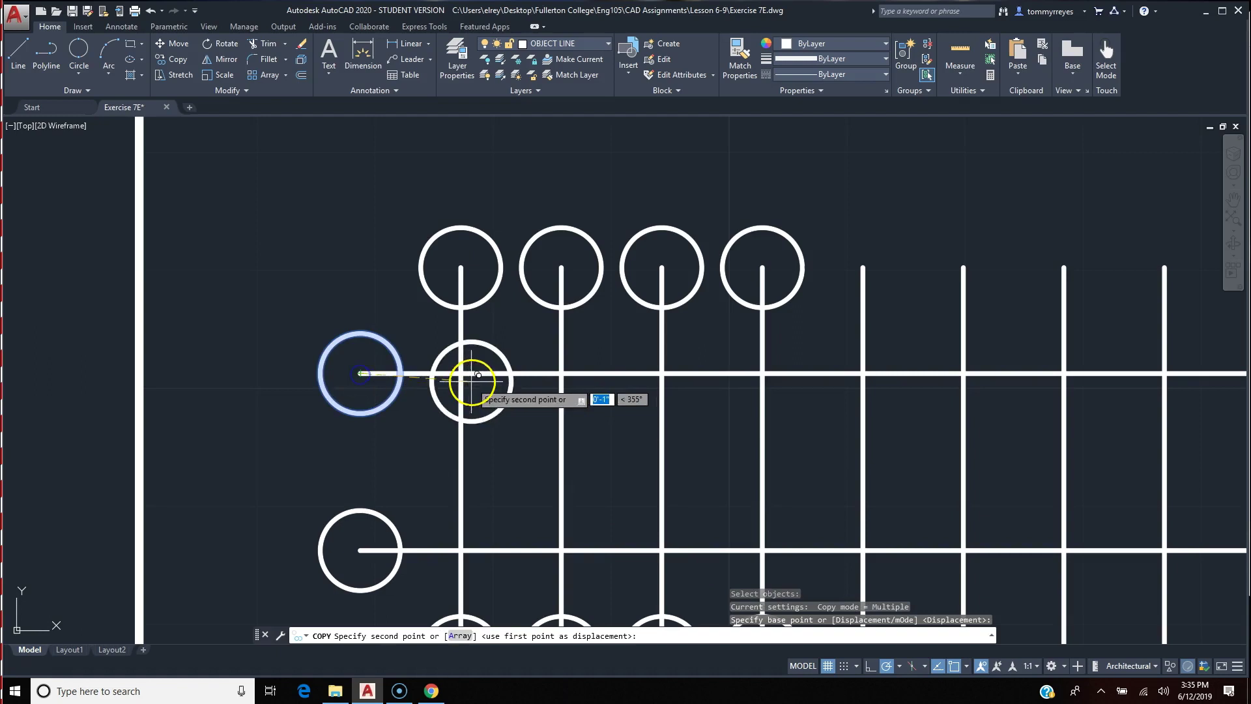
pyautogui.click(464, 367)
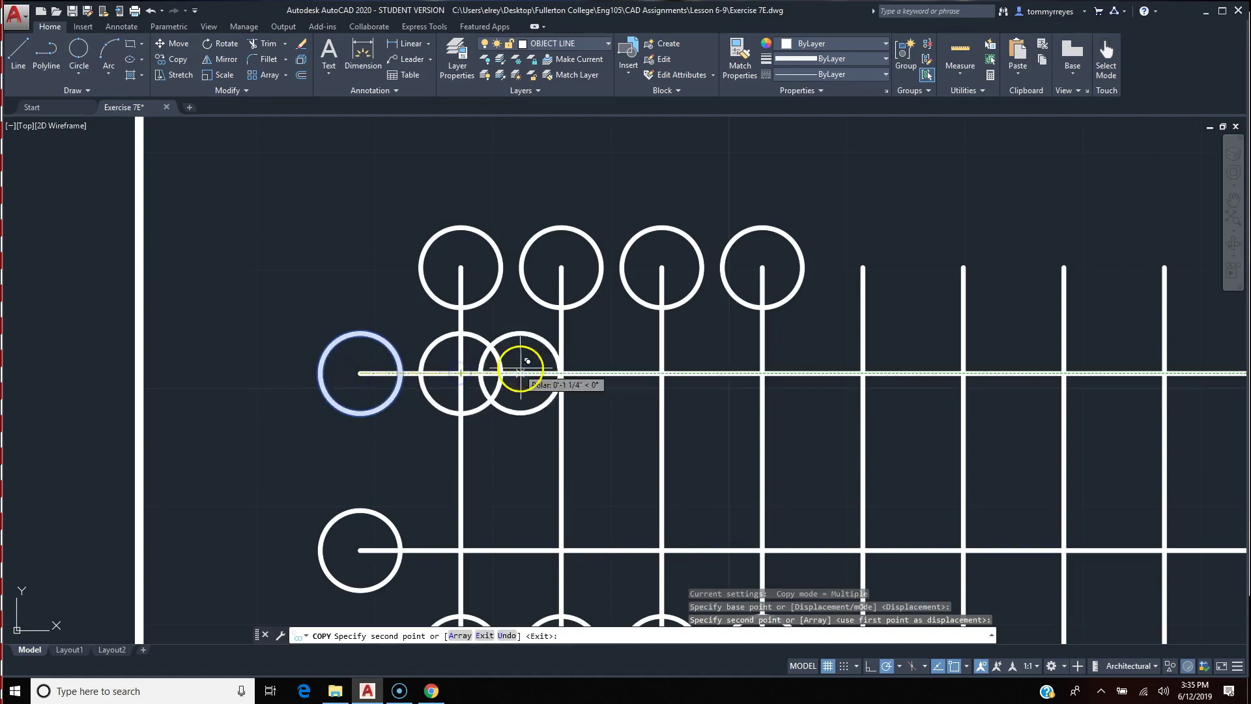
pyautogui.click(560, 373)
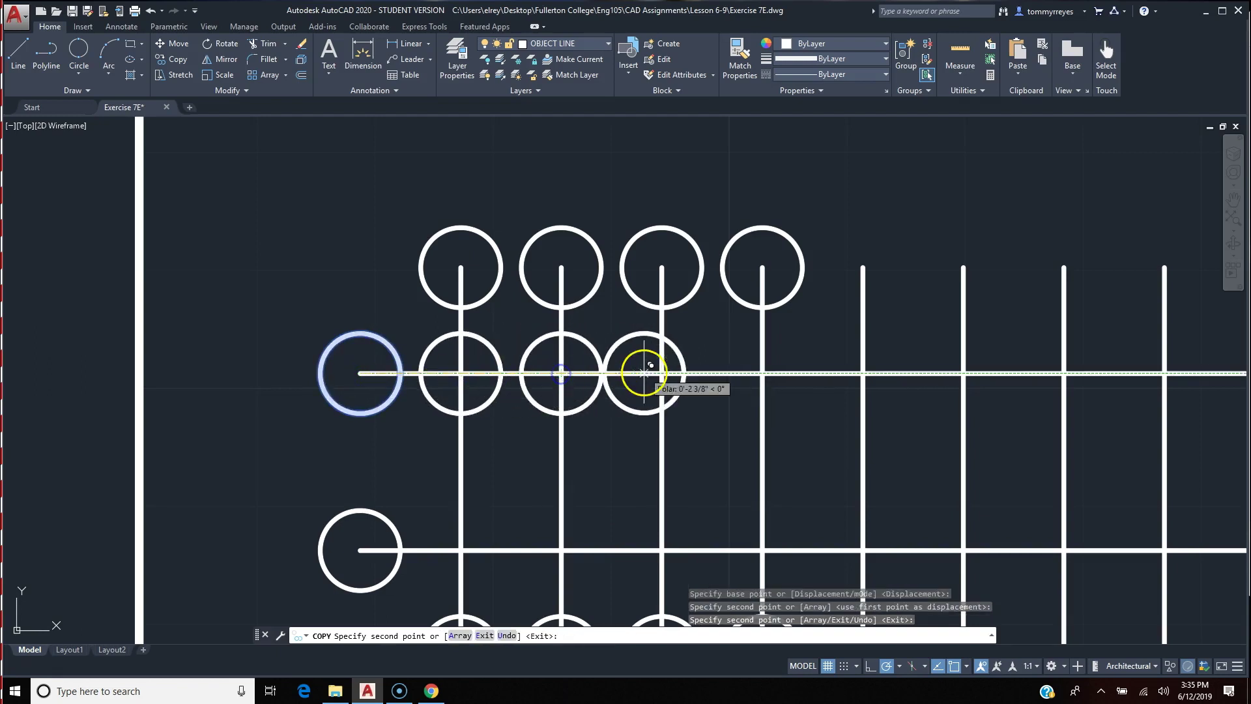
pyautogui.click(662, 373)
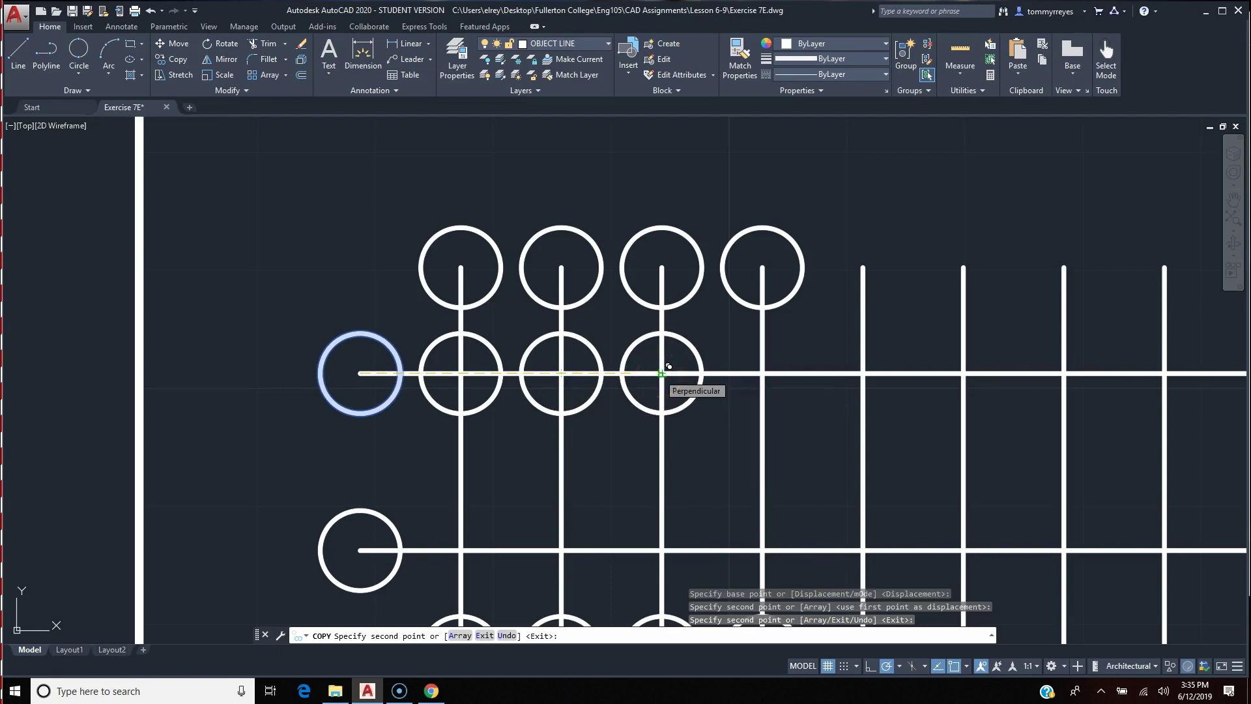
pyautogui.click(763, 373)
pyautogui.rightClick(791, 395)
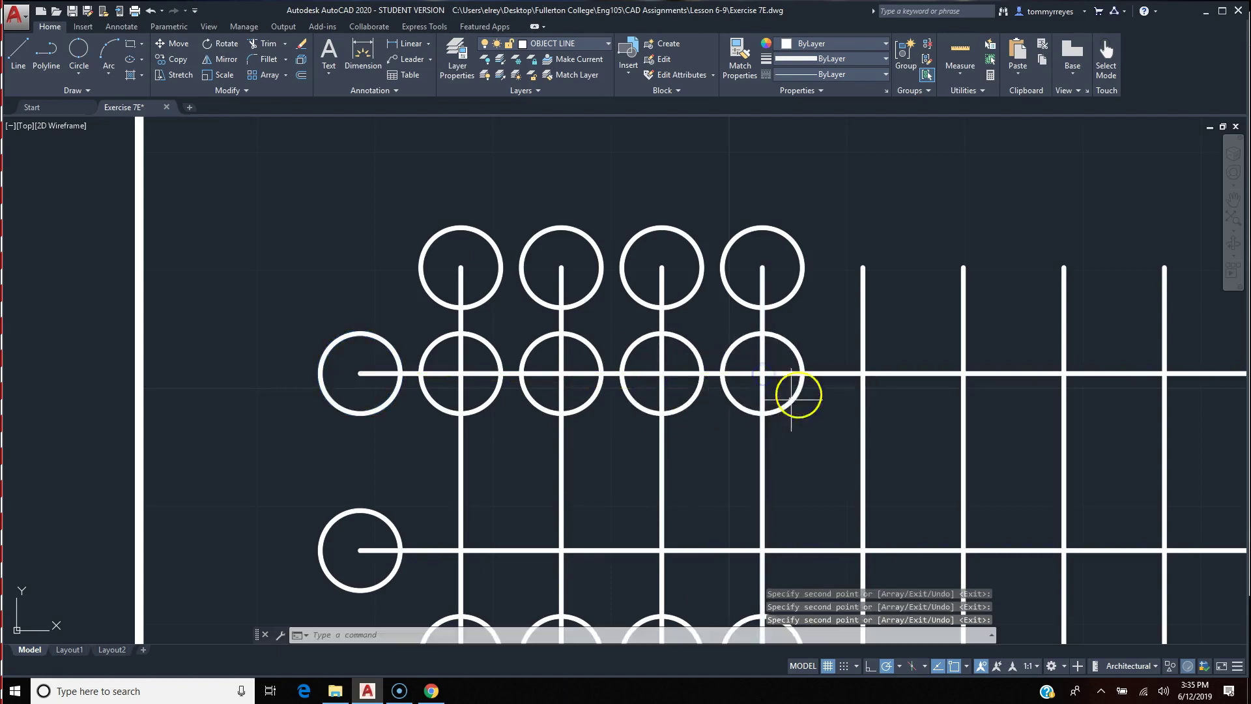
# - Copy the four intersection circles from the upper horizontal line down to the lower one, using the two lines' left ends as reference
pyautogui.click(411, 326)
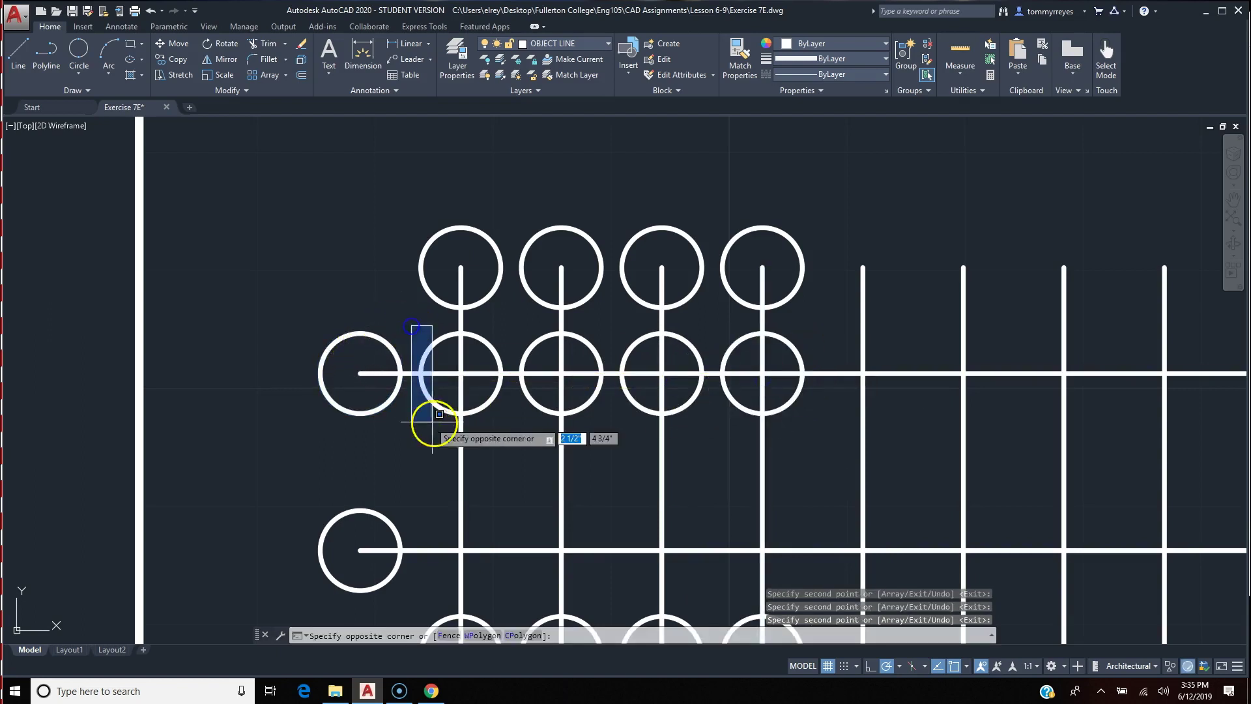
pyautogui.click(817, 437)
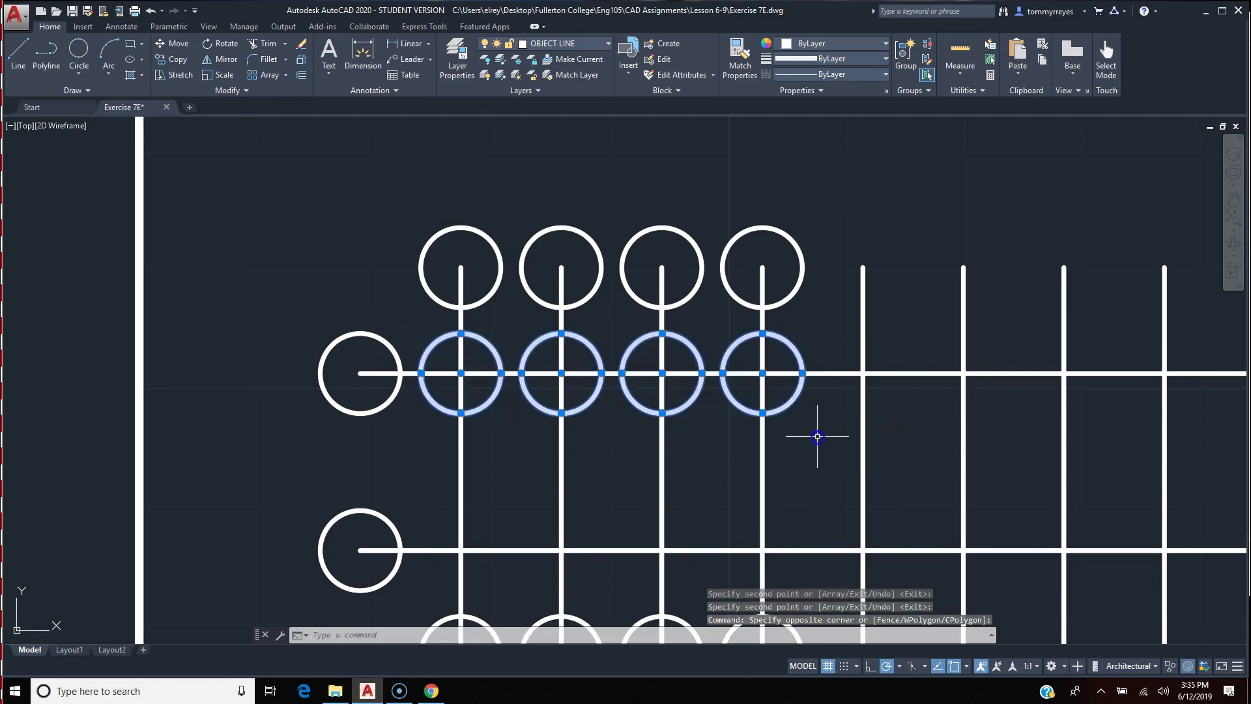
pyautogui.write('co')
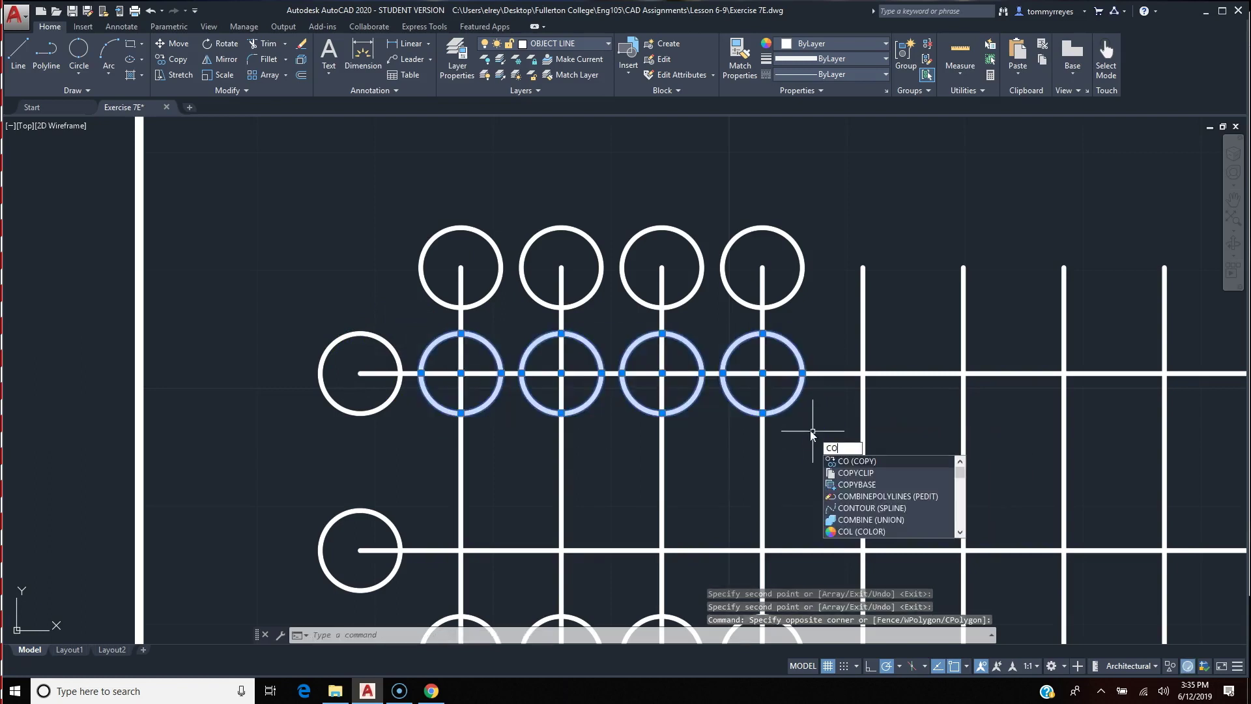
pyautogui.press('Return')
pyautogui.click(460, 373)
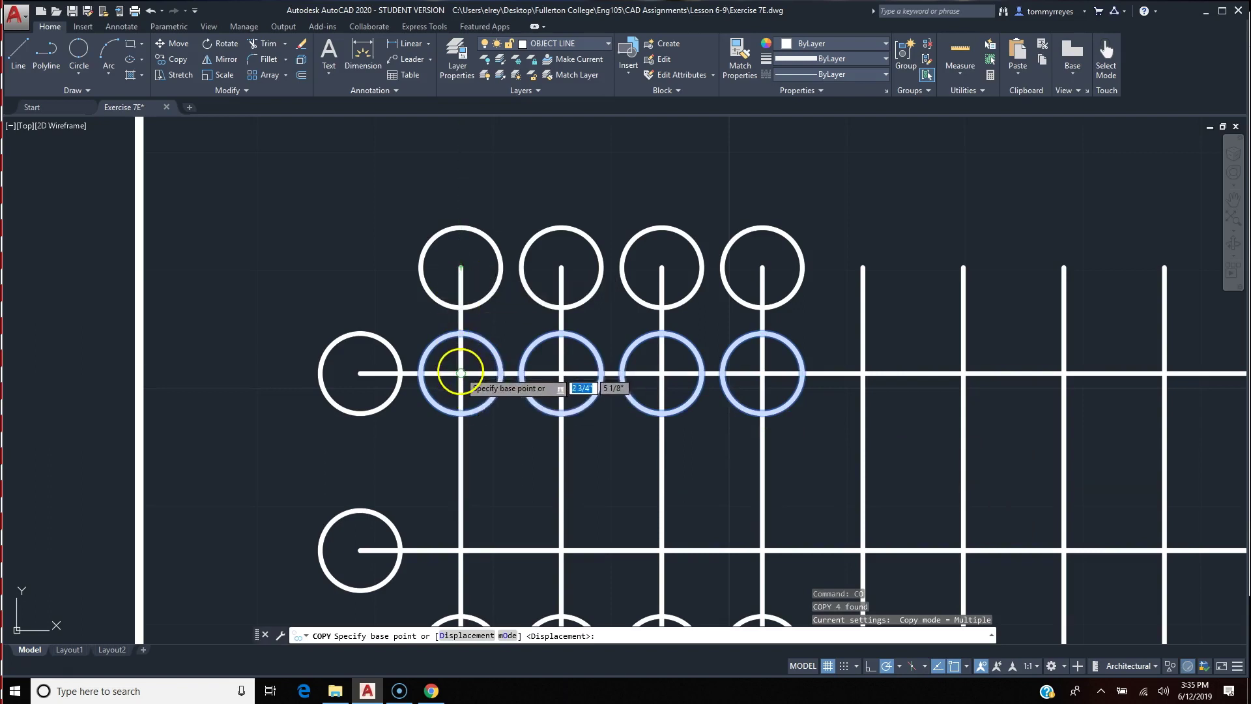
pyautogui.click(360, 373)
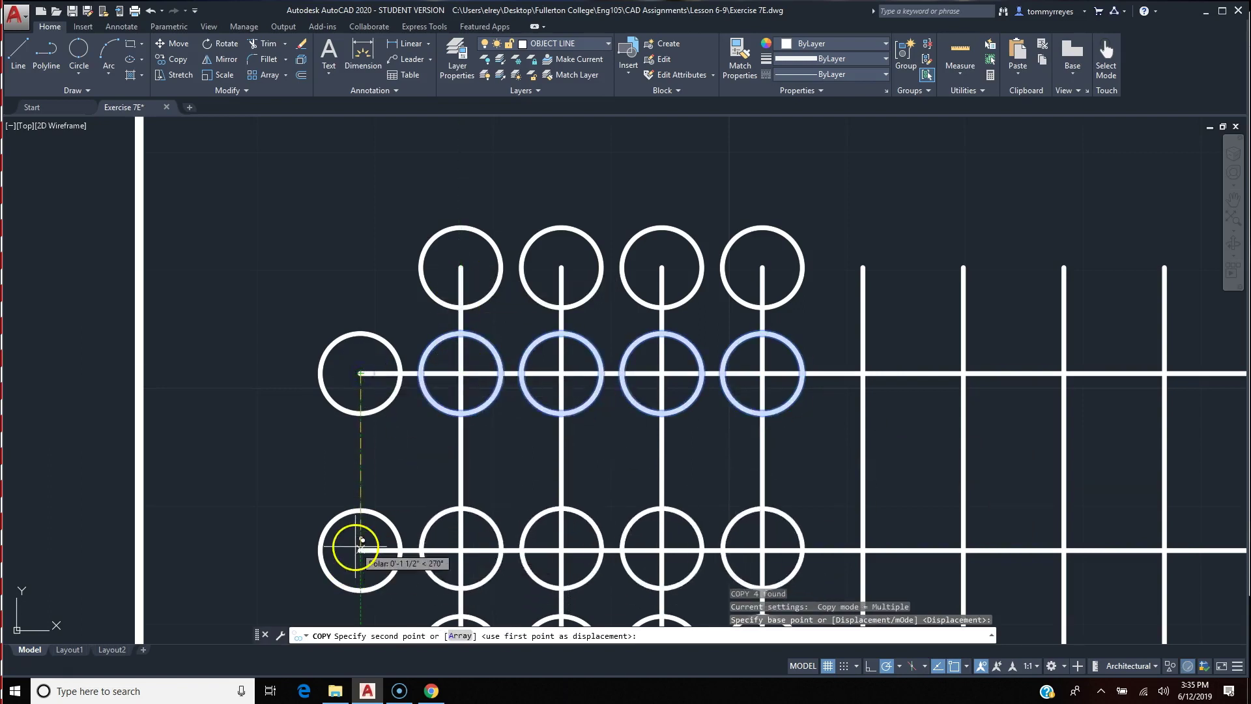
pyautogui.click(360, 551)
pyautogui.scroll(-3, 365, 355)
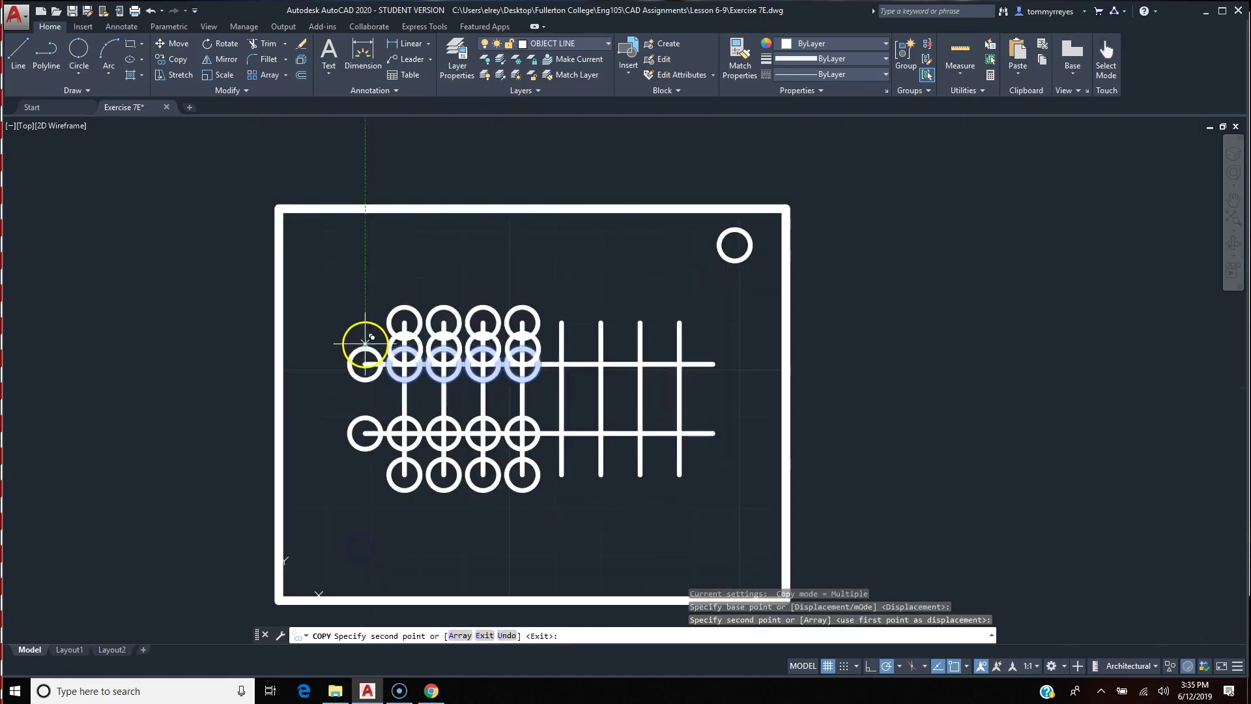
pyautogui.press('Escape')
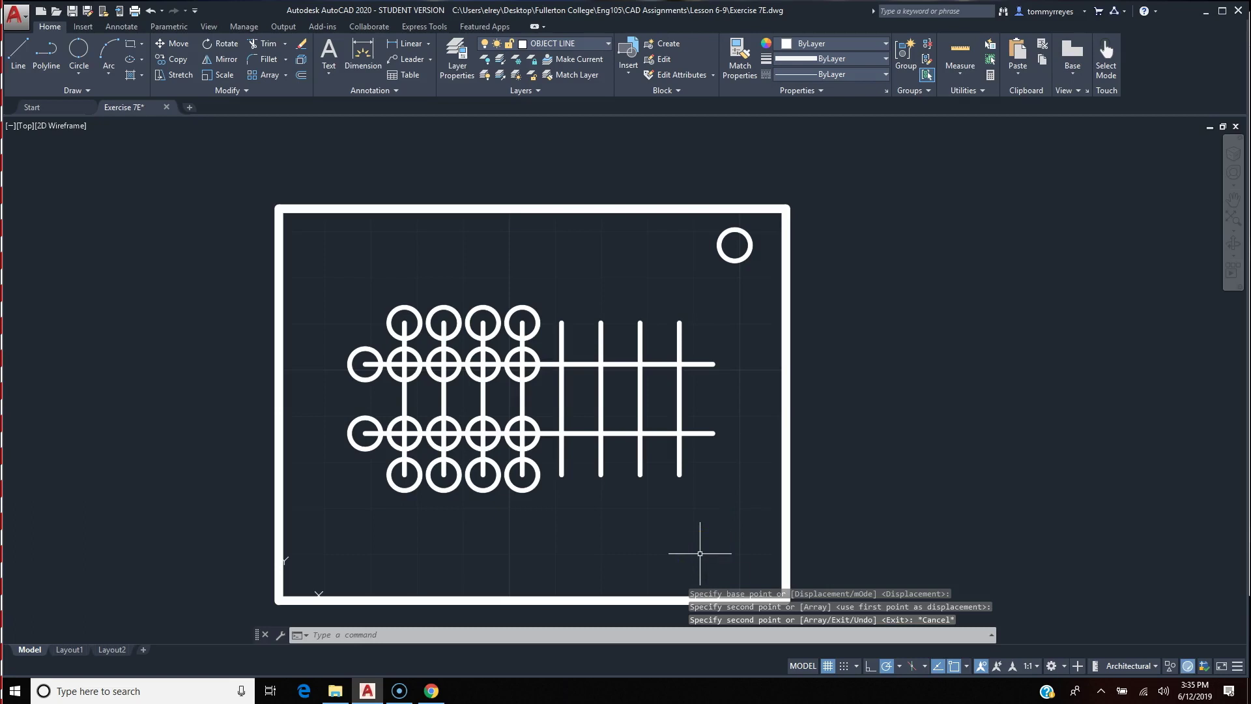
pyautogui.write('mi')
pyautogui.press('Return')
pyautogui.click(313, 275)
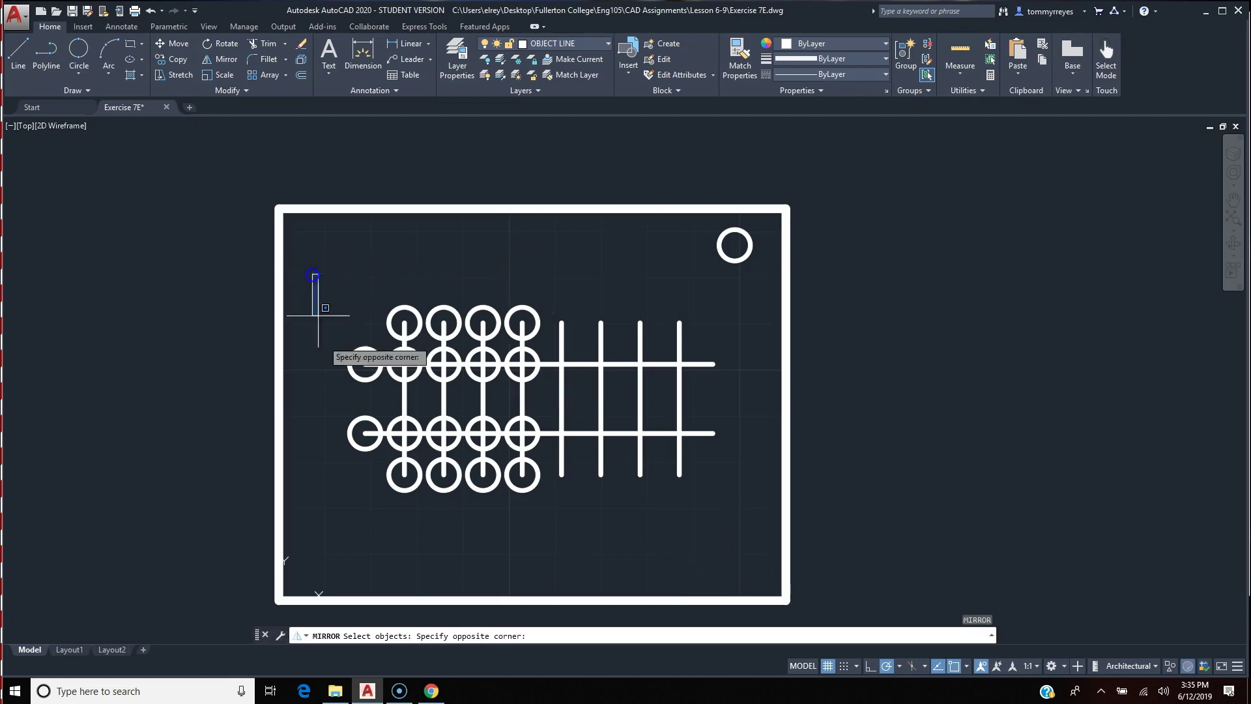
pyautogui.click(557, 538)
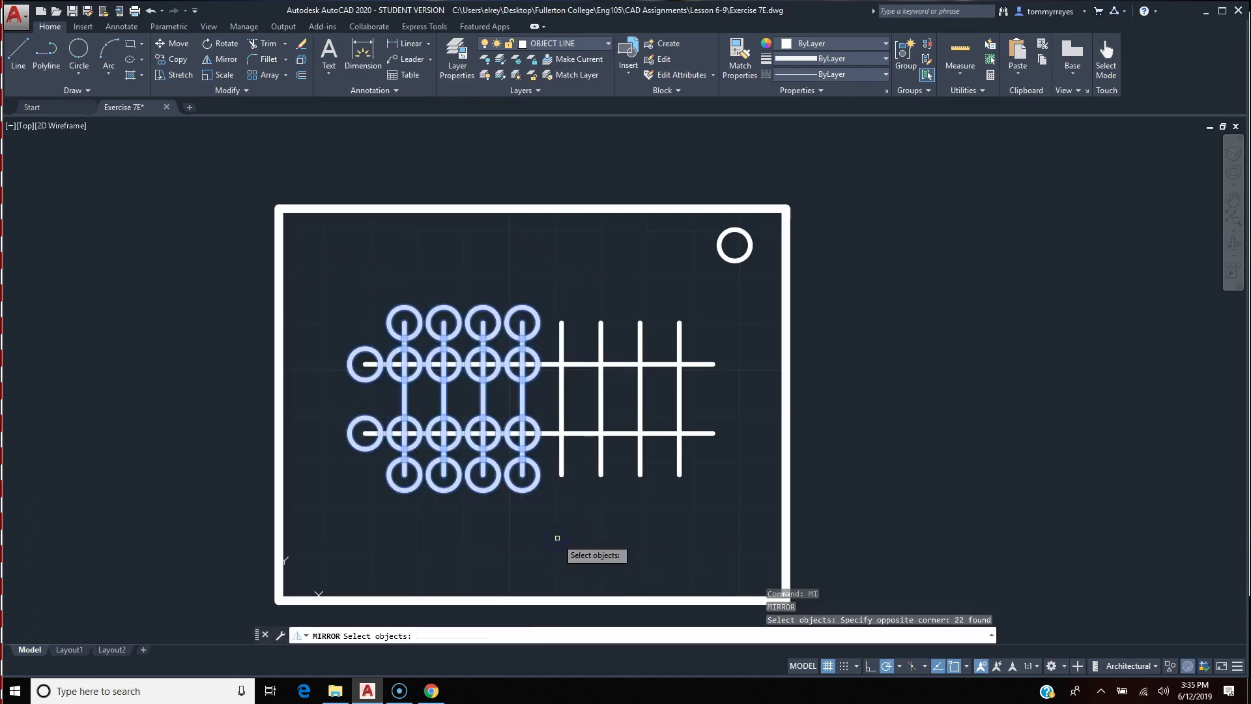
pyautogui.scroll(2, 553, 491)
pyautogui.press('Escape')
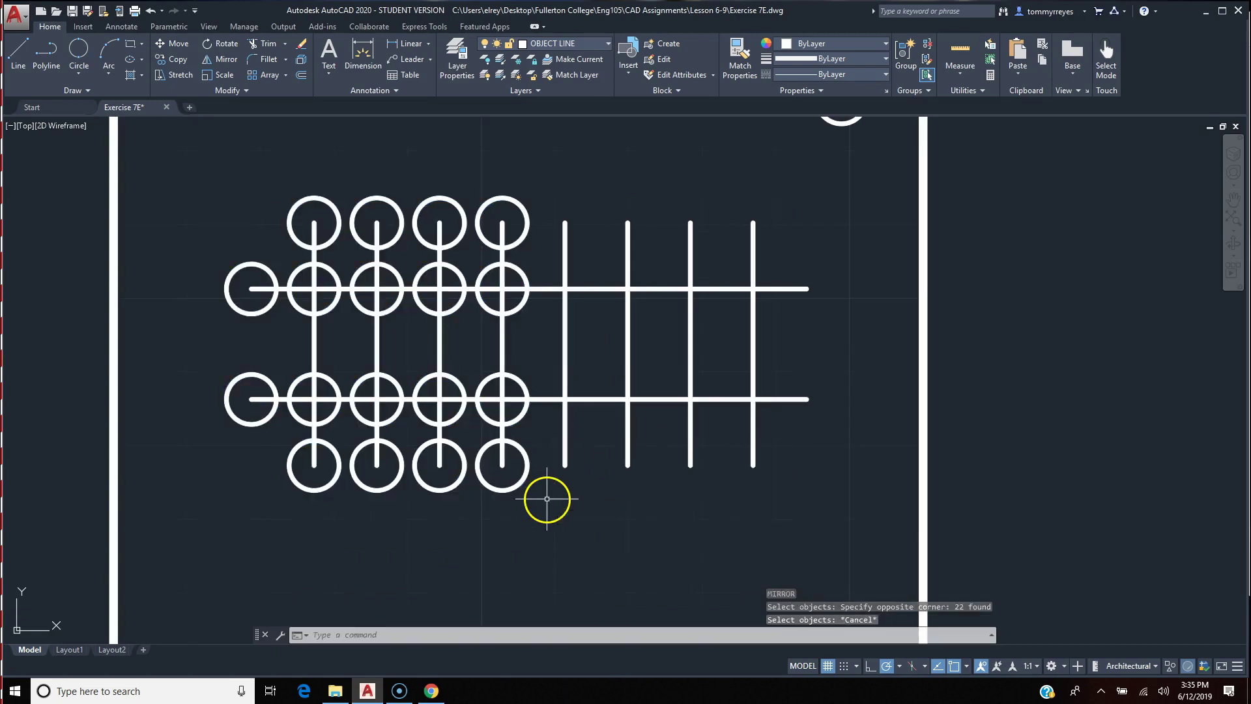
pyautogui.press('Escape')
# - Delete the four vertical lines without circles on the right half of the grid
pyautogui.click(804, 306)
pyautogui.click(546, 350)
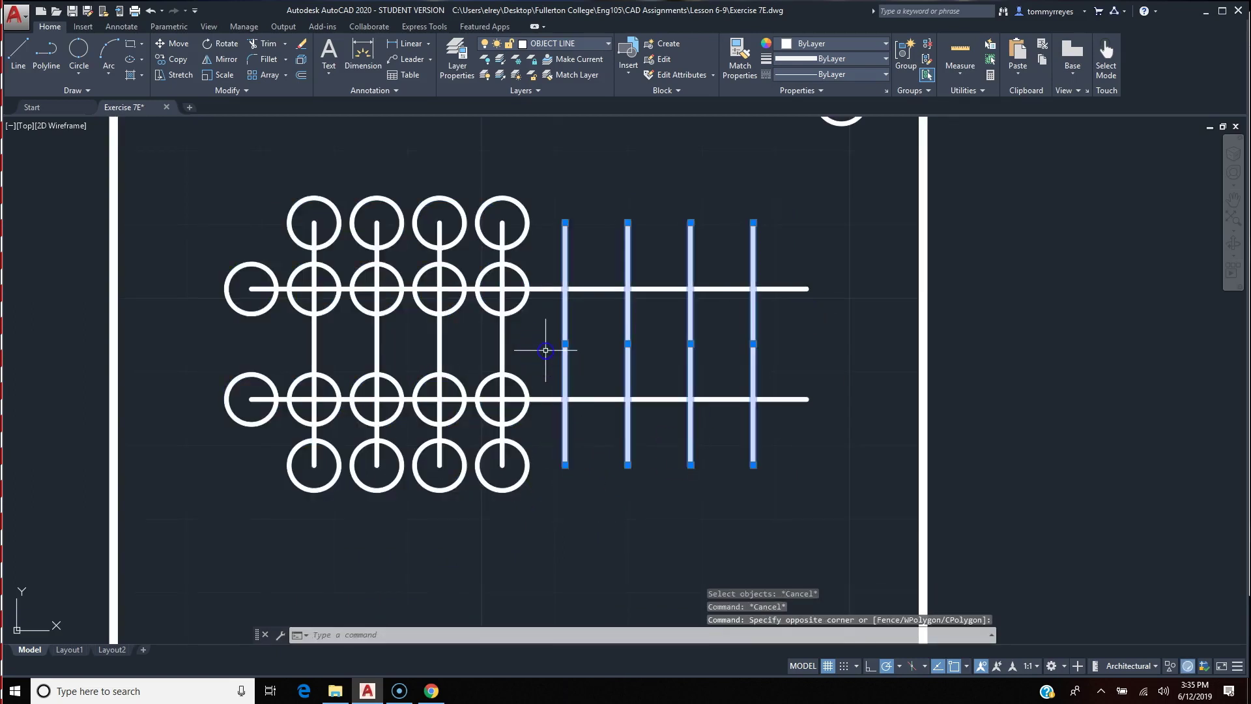
pyautogui.press('Delete')
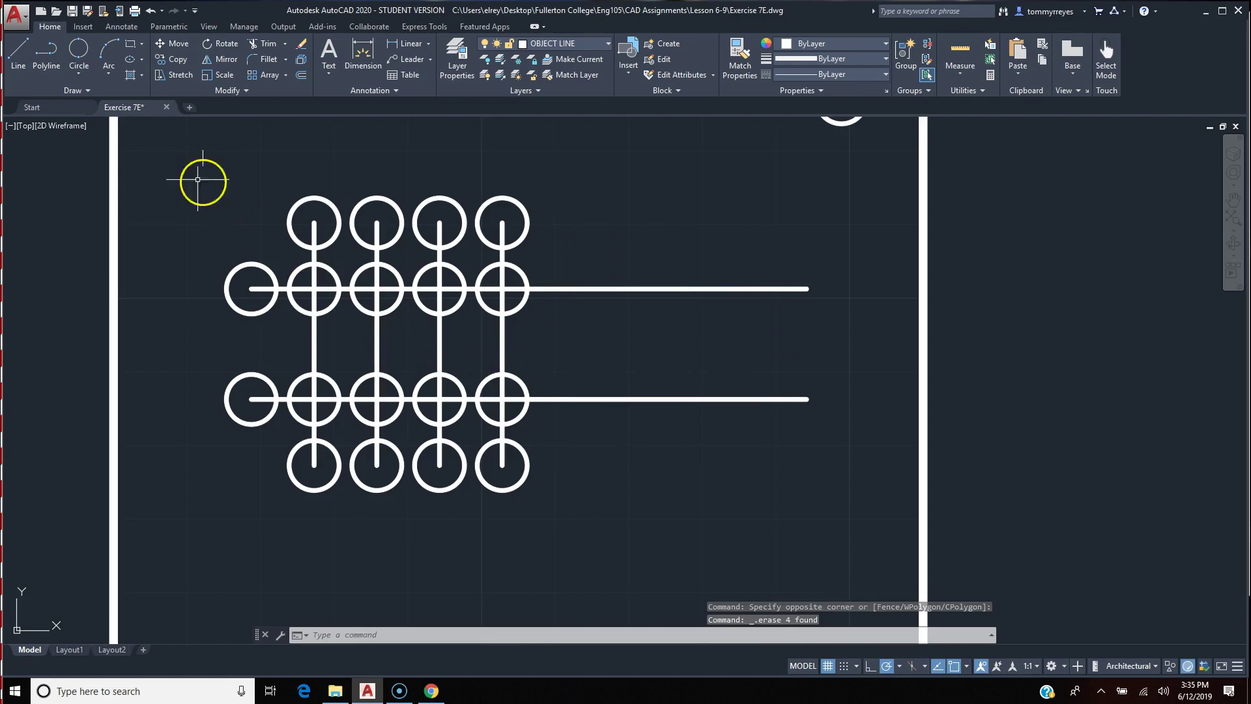
# - Try to mirror all circles and the four vertical lines about a vertical axis at the fourth column's right edge, keep the originals, and undo it
pyautogui.click(183, 170)
pyautogui.click(552, 579)
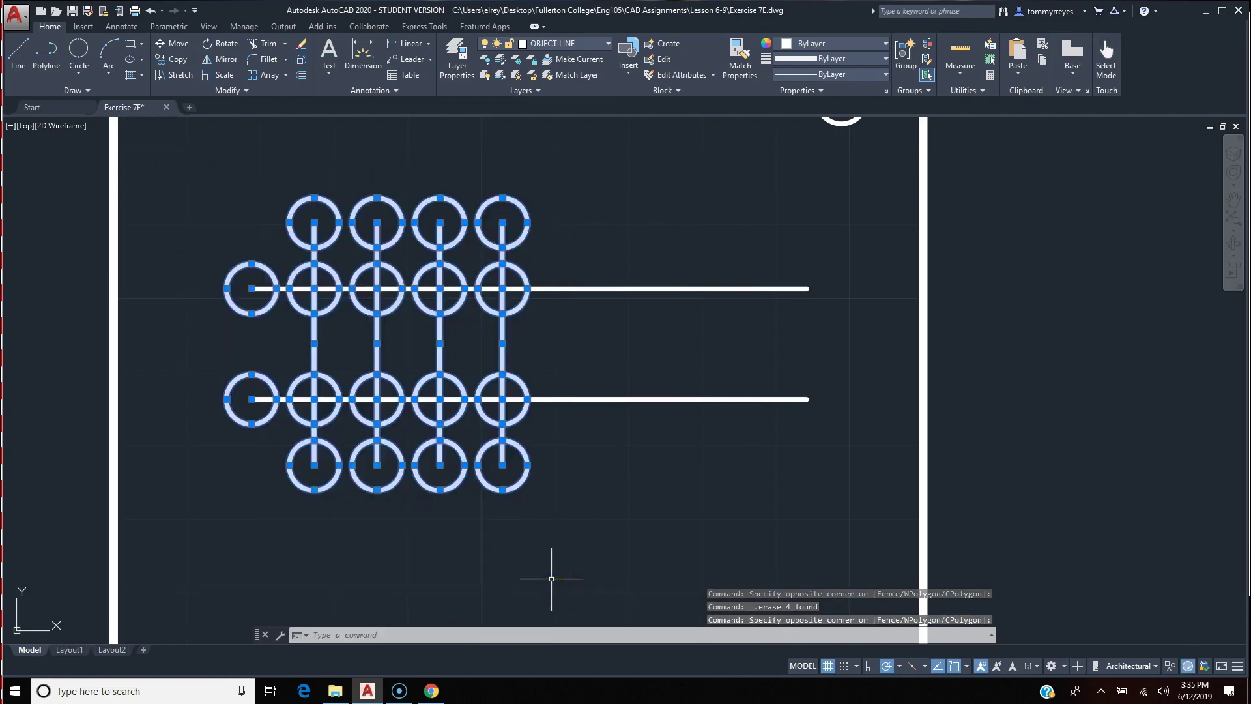
pyautogui.write('mi')
pyautogui.press('Return')
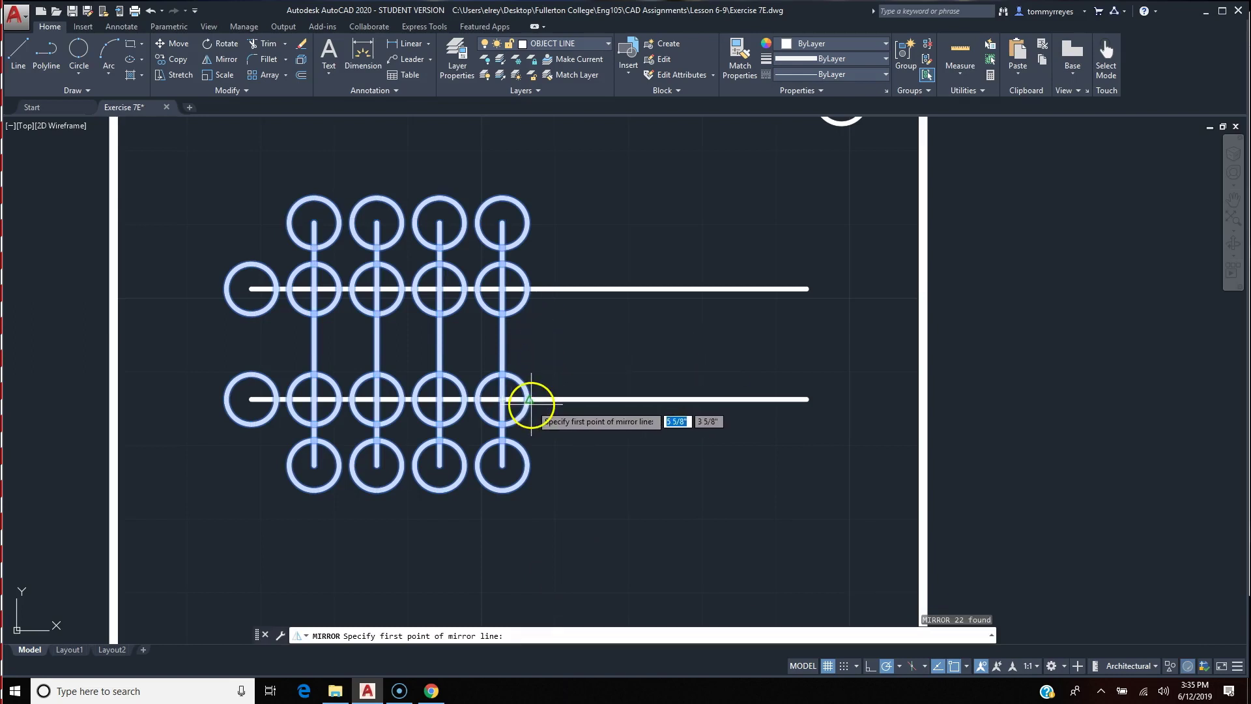
pyautogui.click(532, 404)
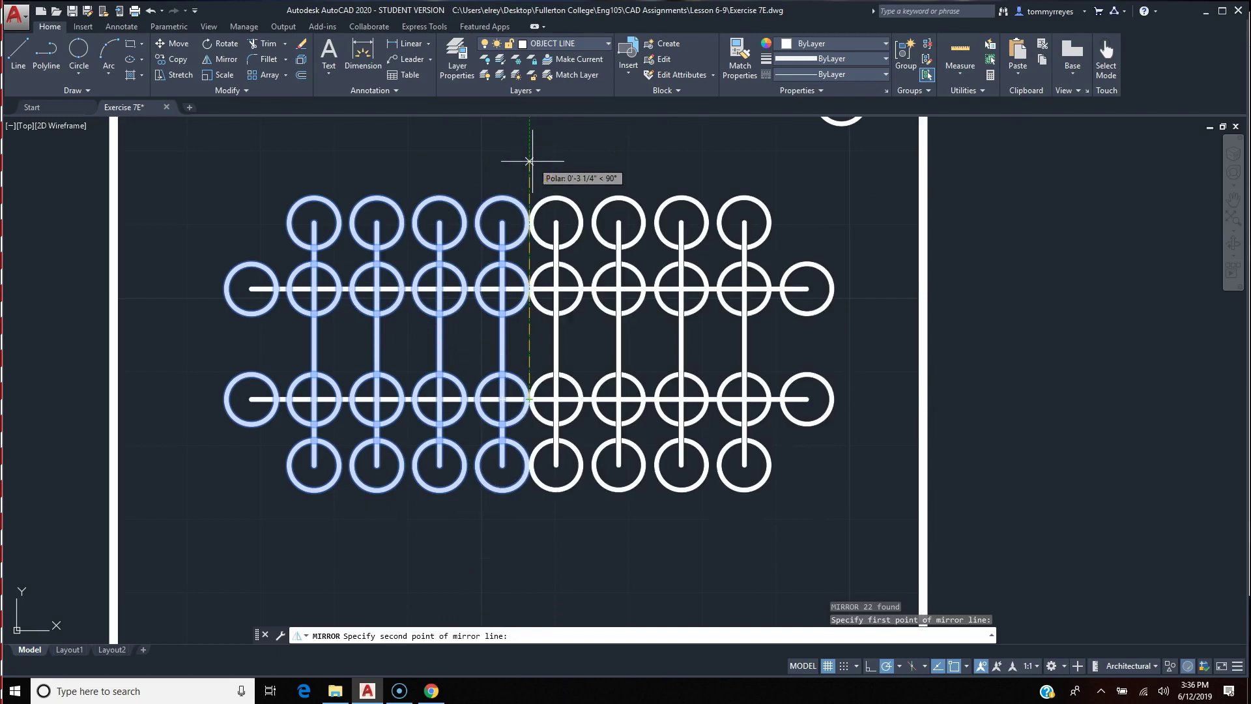
pyautogui.click(530, 160)
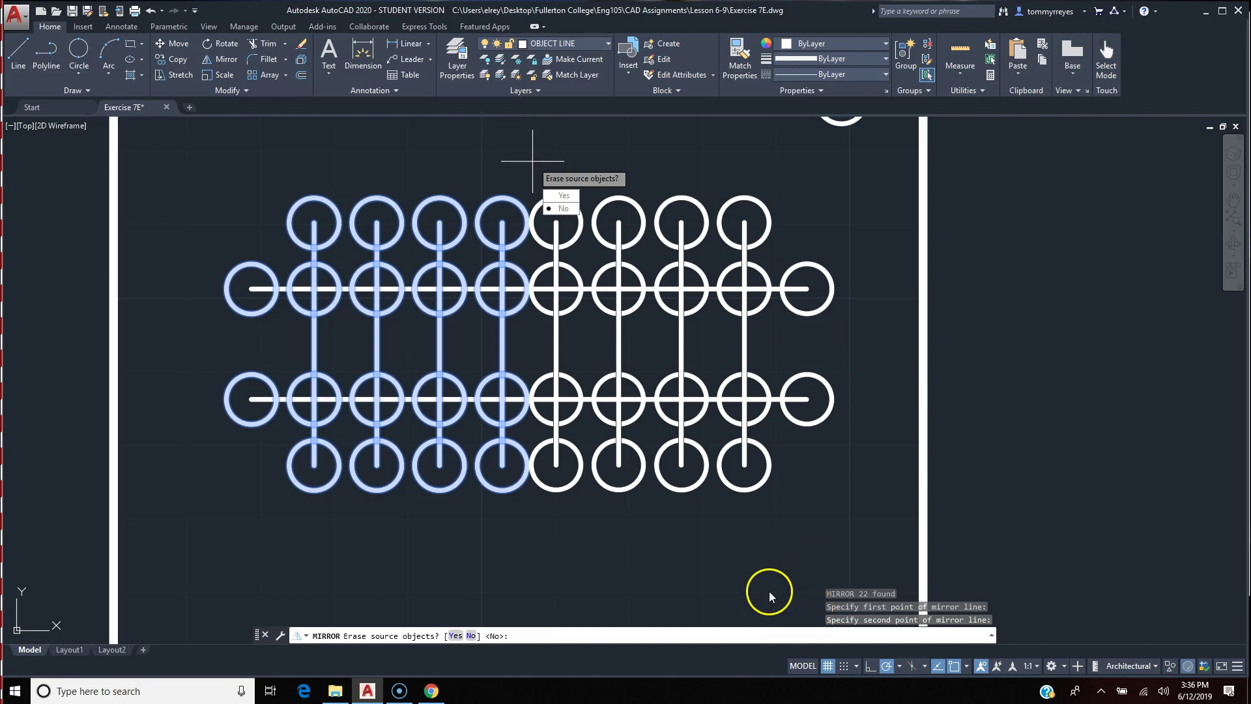
pyautogui.press('Return')
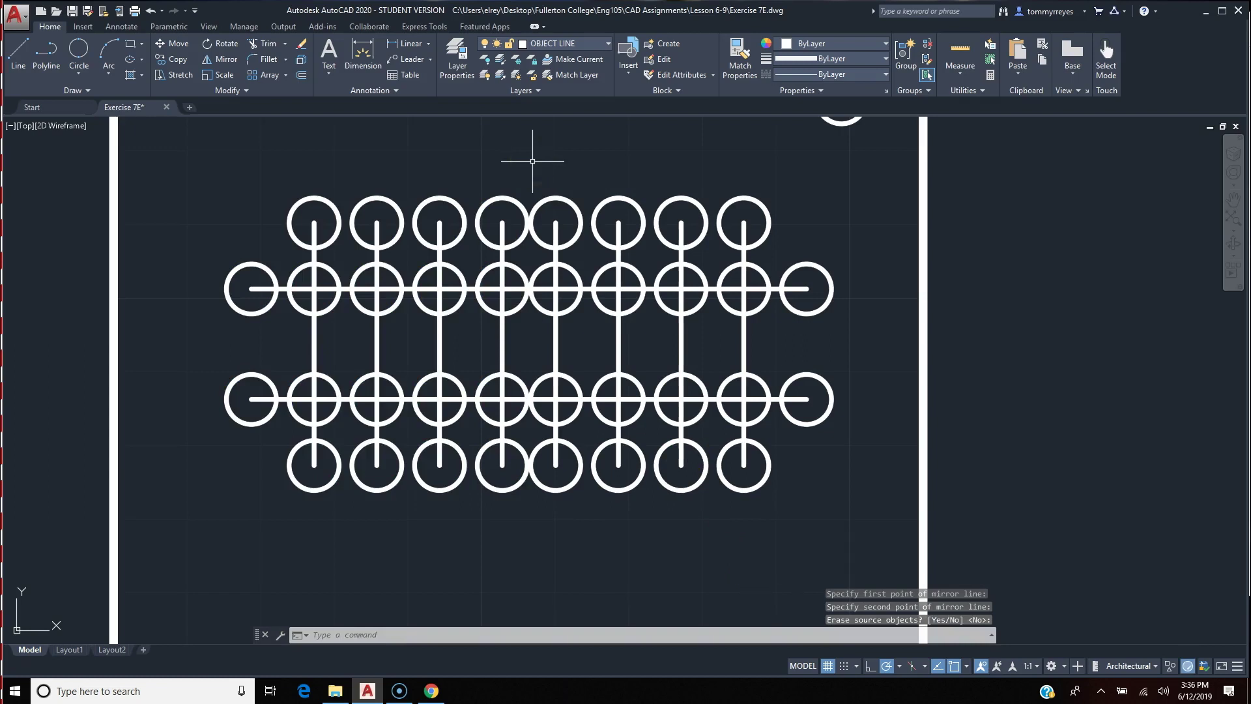
pyautogui.hotkey('ctrl', 'z')
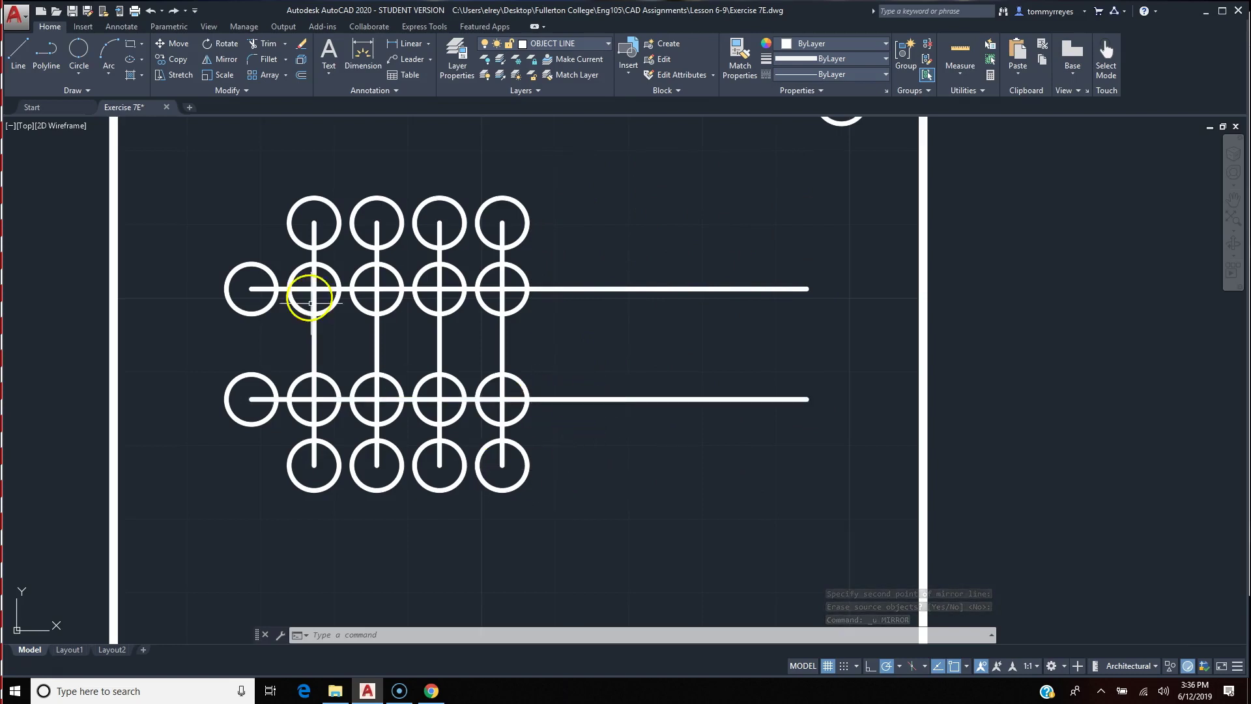
# - Copy the four vertical lines with all their circles rightward, from the lower horizontal line's left end to its intersection with the fourth vertical line
pyautogui.click(287, 167)
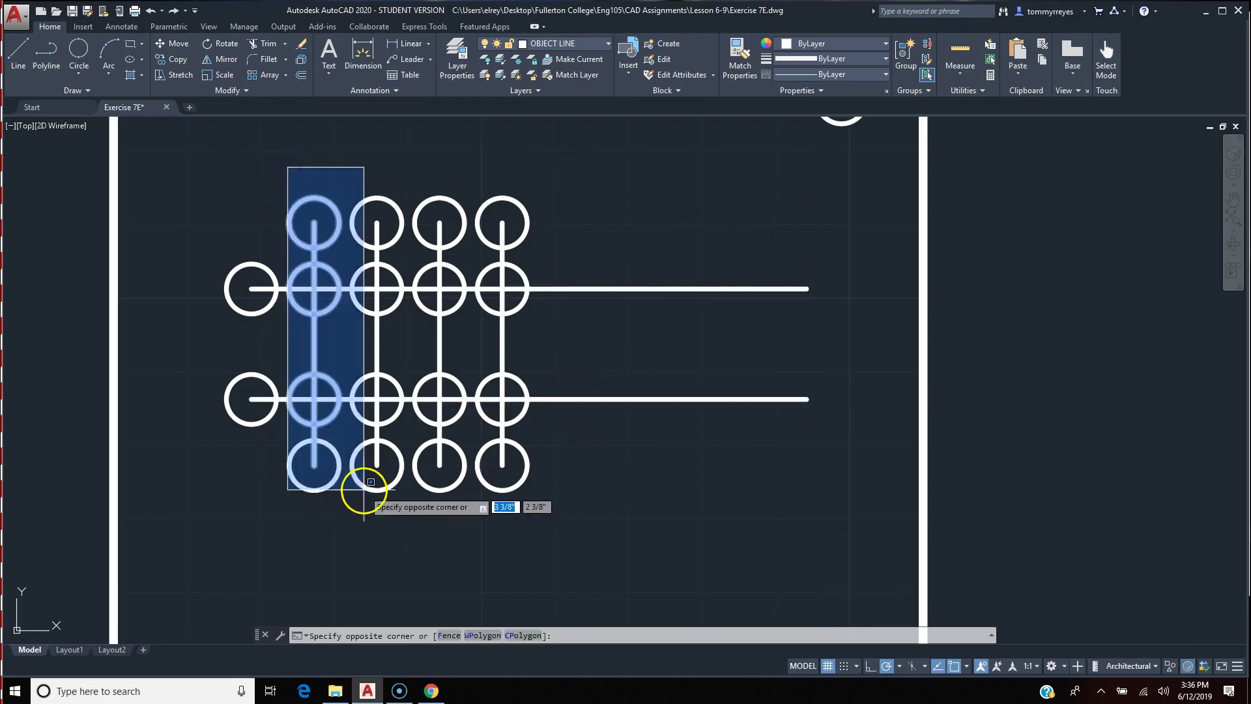
pyautogui.click(544, 527)
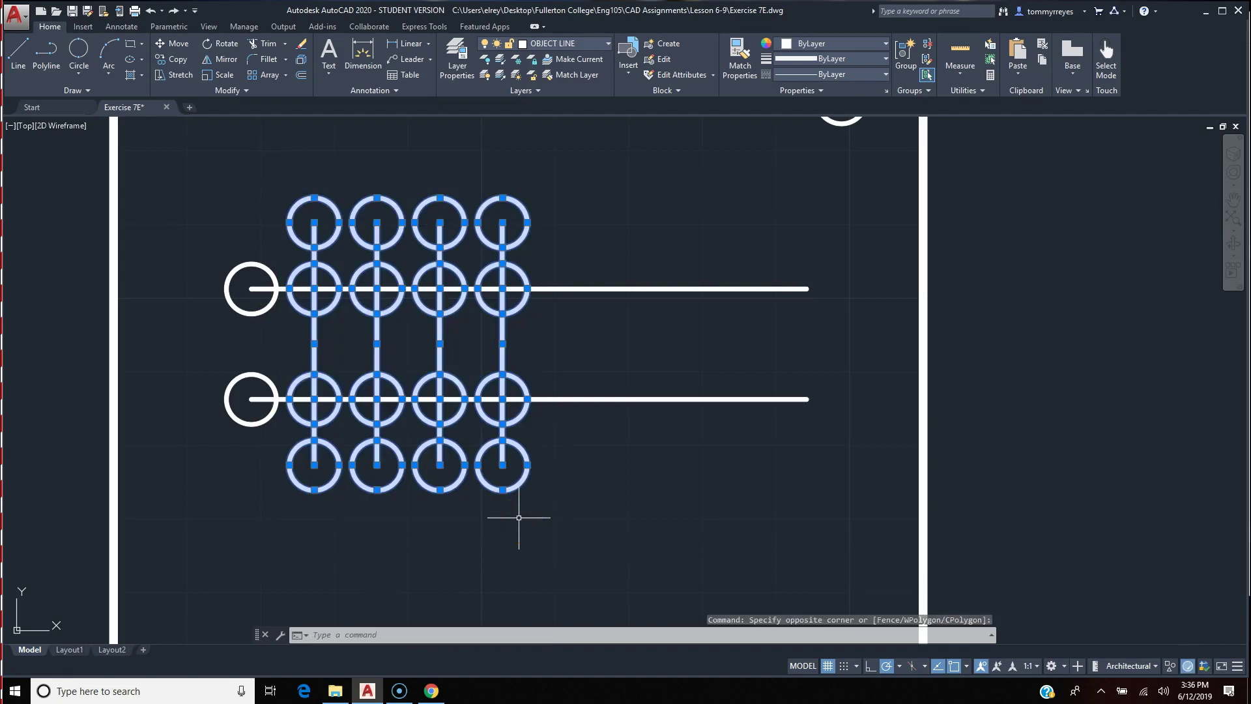
pyautogui.write('co')
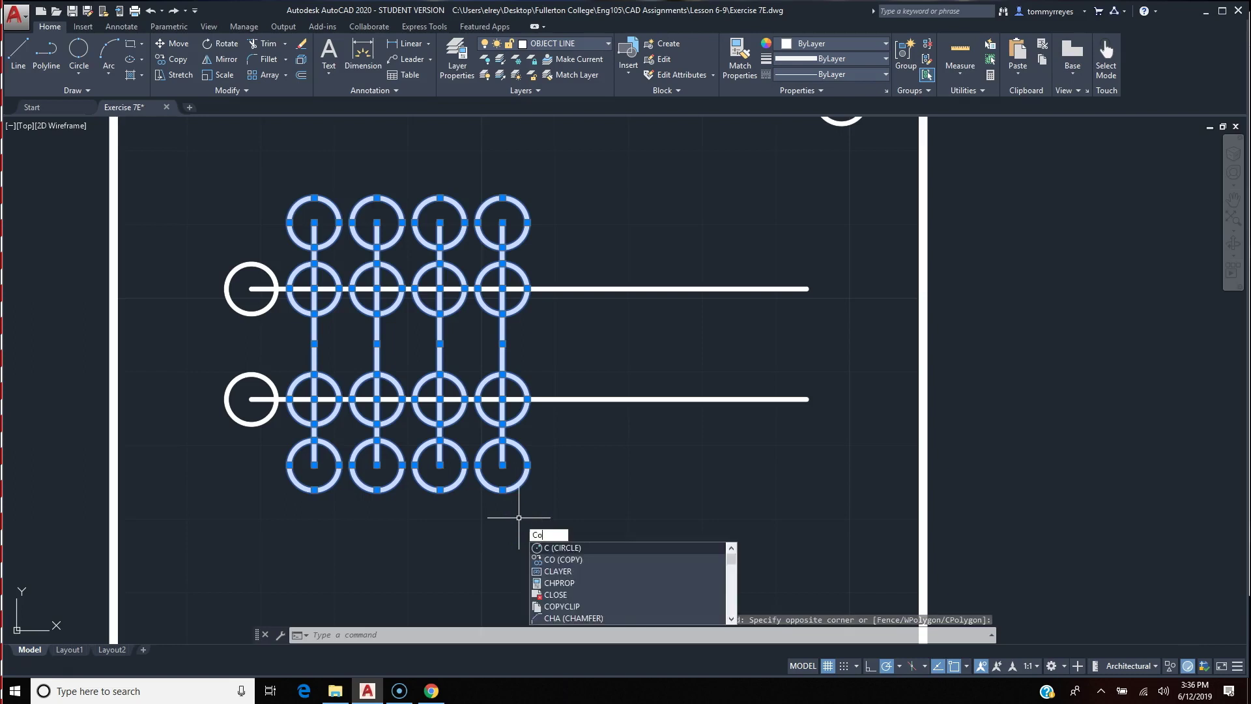
pyautogui.press('Return')
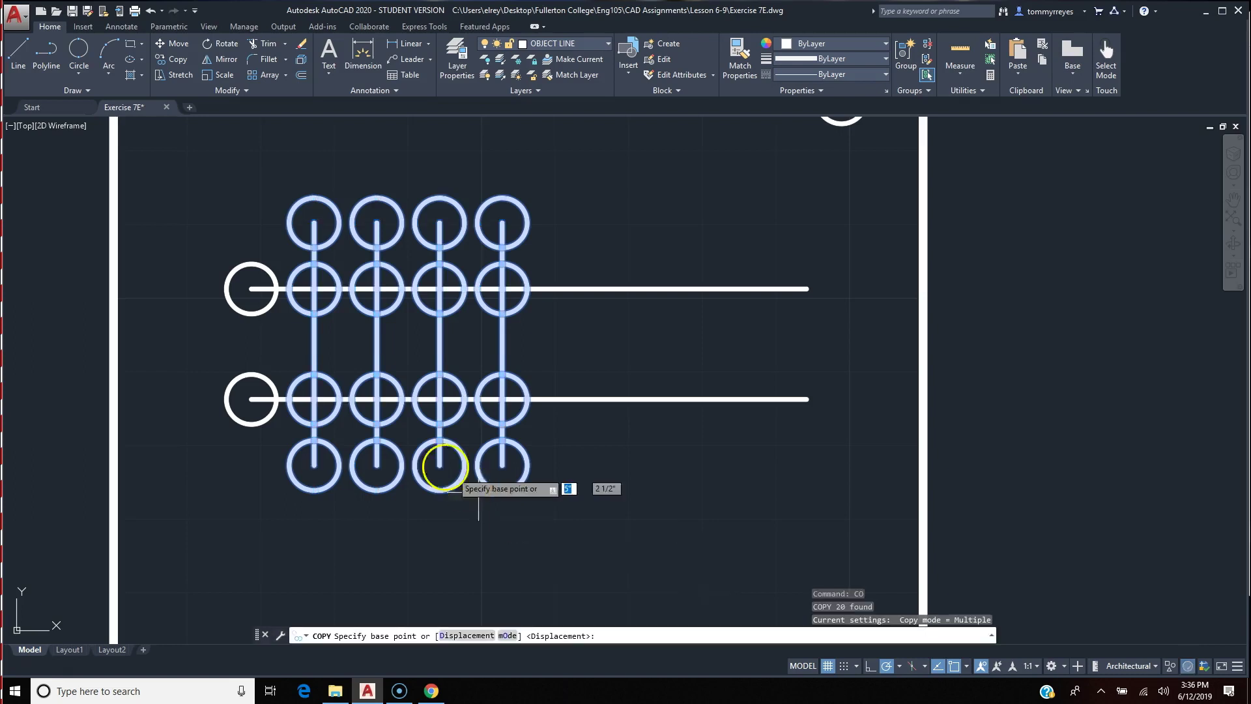
pyautogui.click(251, 399)
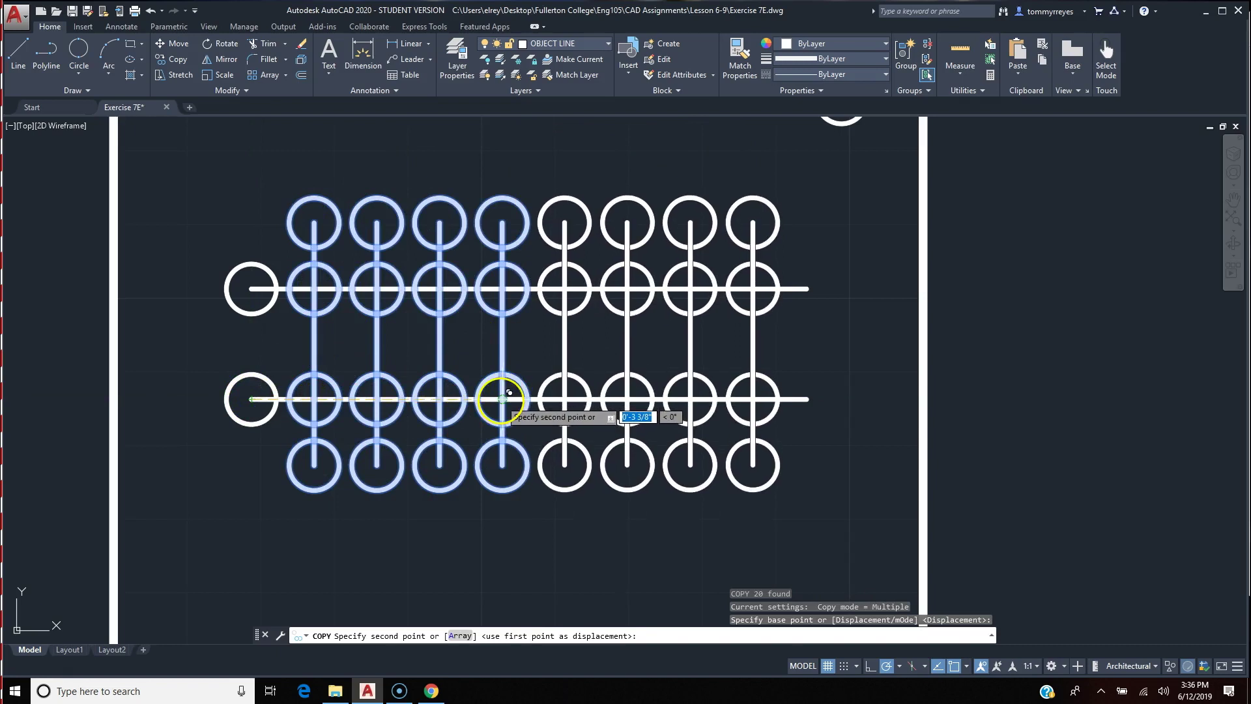
pyautogui.click(503, 399)
pyautogui.press('Escape')
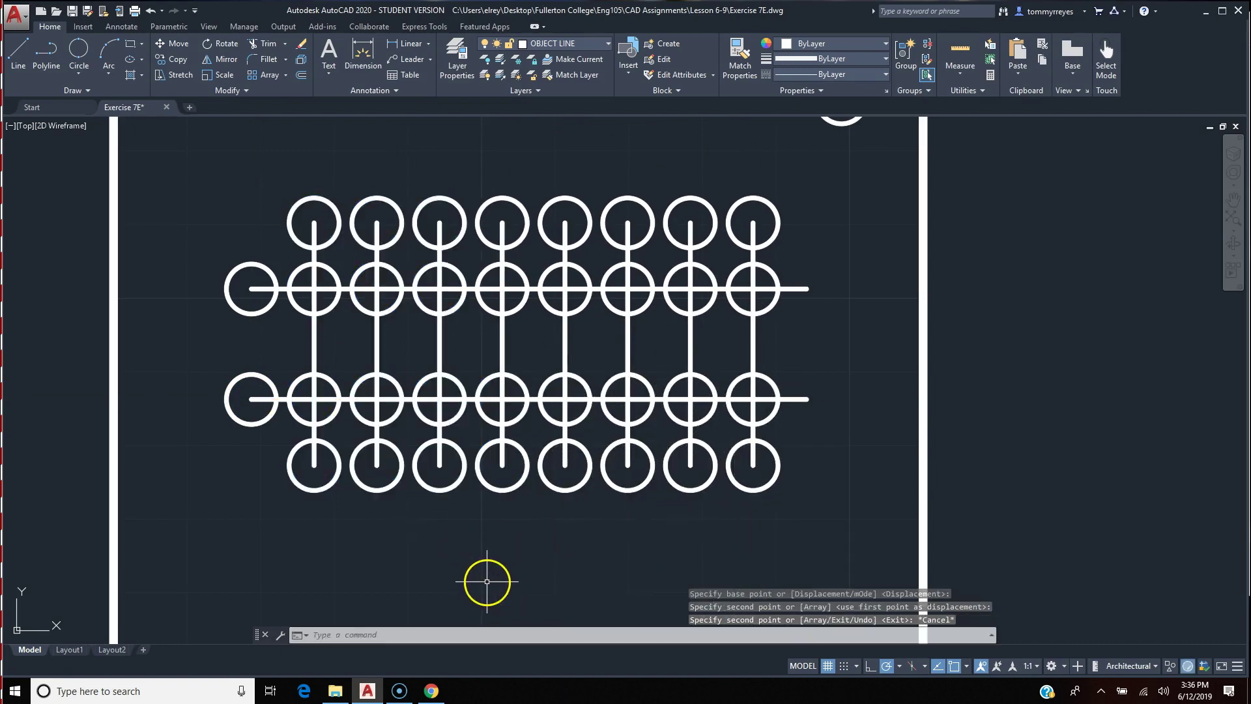
# - Copy the two circles at the horizontal lines' left ends to their right ends, using the upper line's endpoints as reference
pyautogui.click(249, 243)
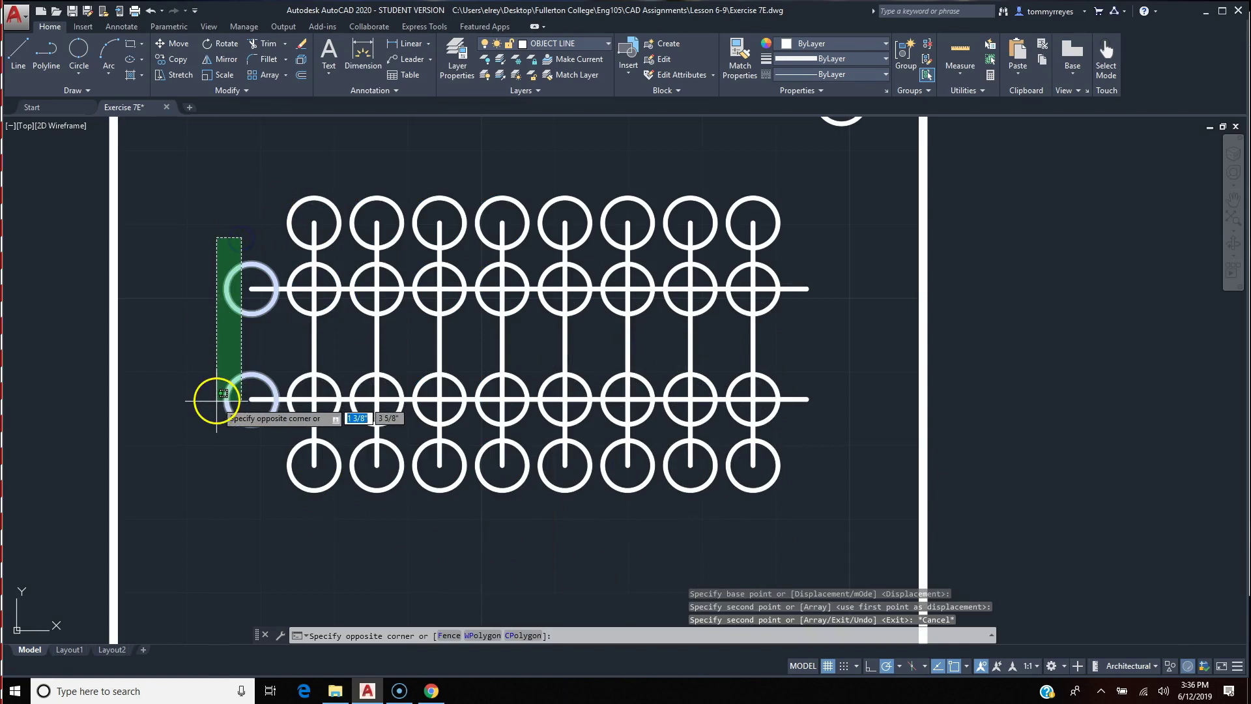
pyautogui.click(216, 402)
pyautogui.write('co')
pyautogui.press('Return')
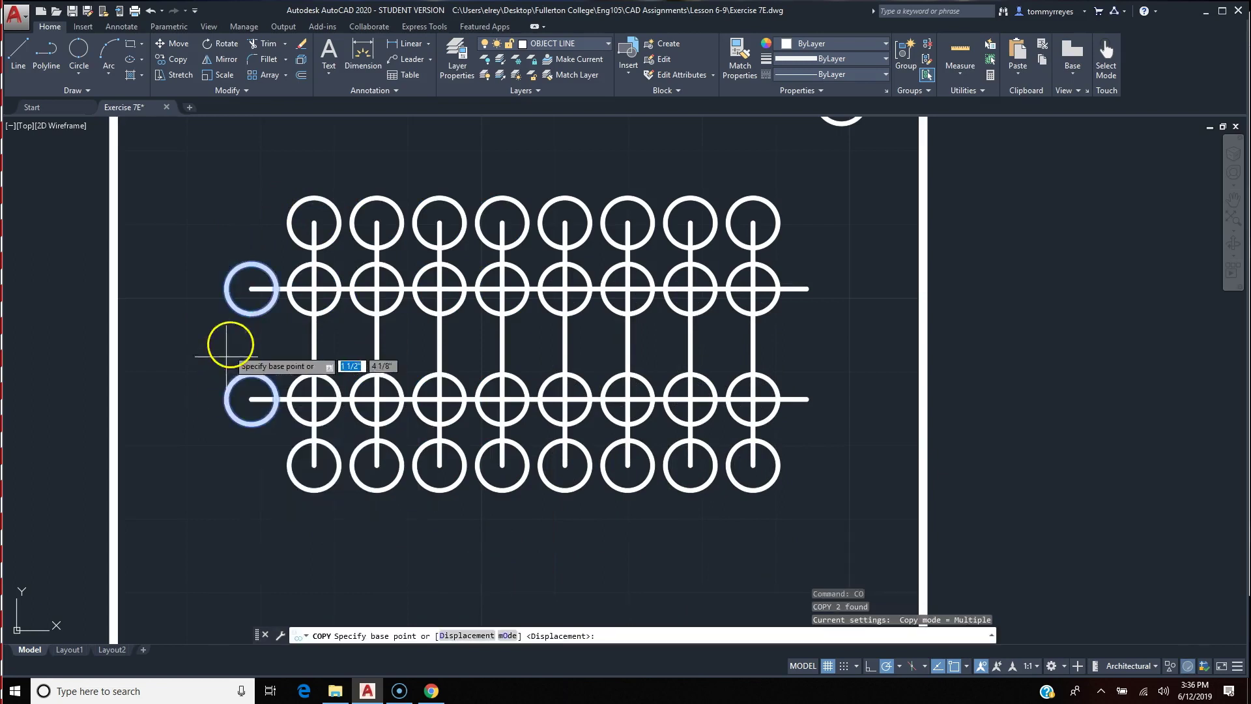
pyautogui.click(251, 288)
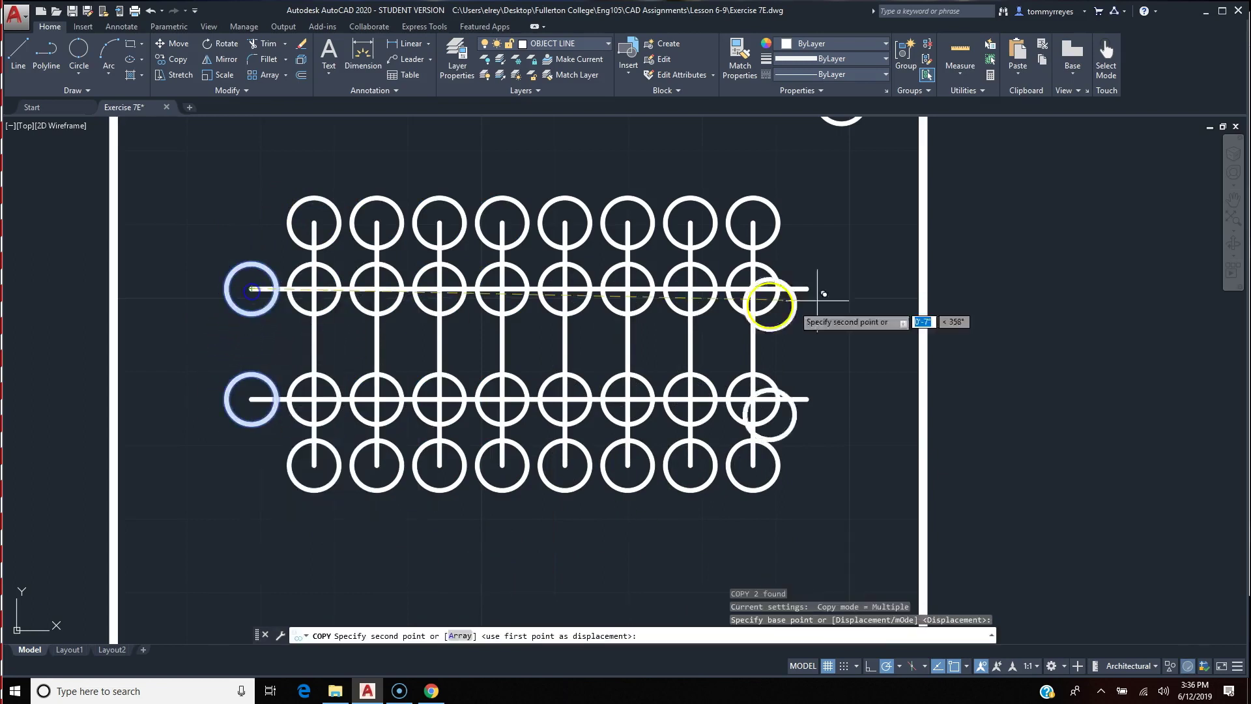
pyautogui.click(808, 288)
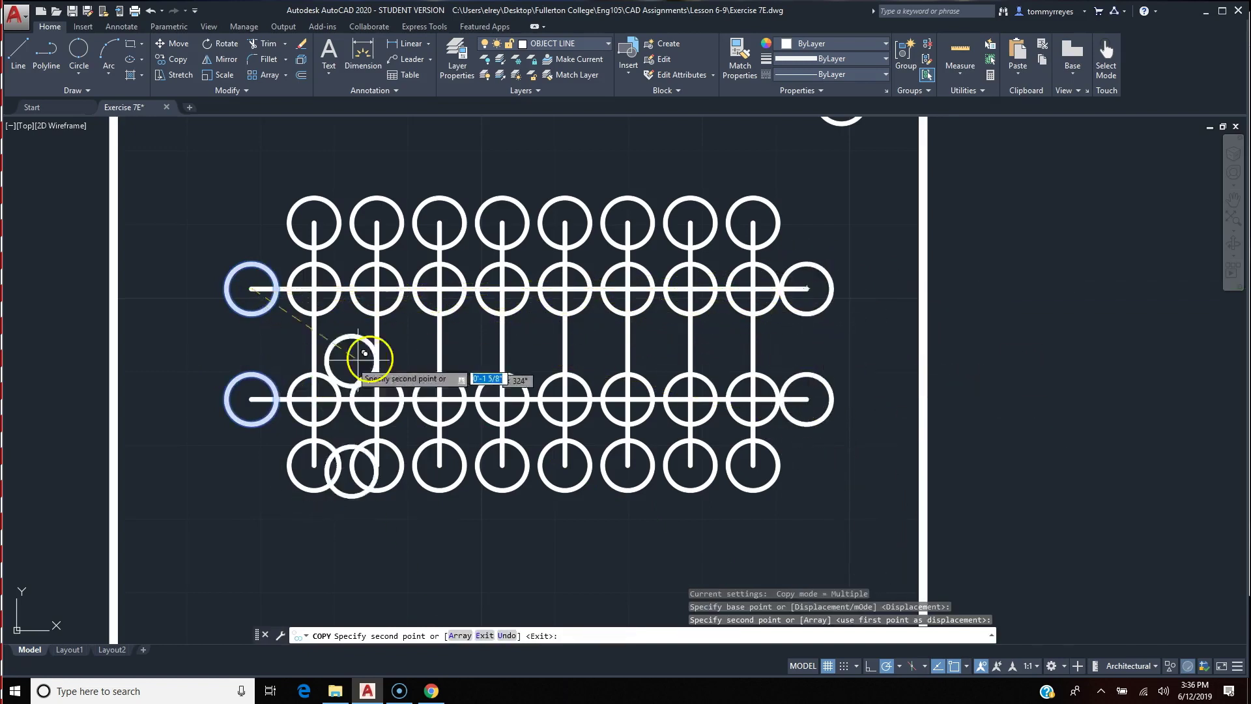
pyautogui.press('Escape')
pyautogui.press('Escape')
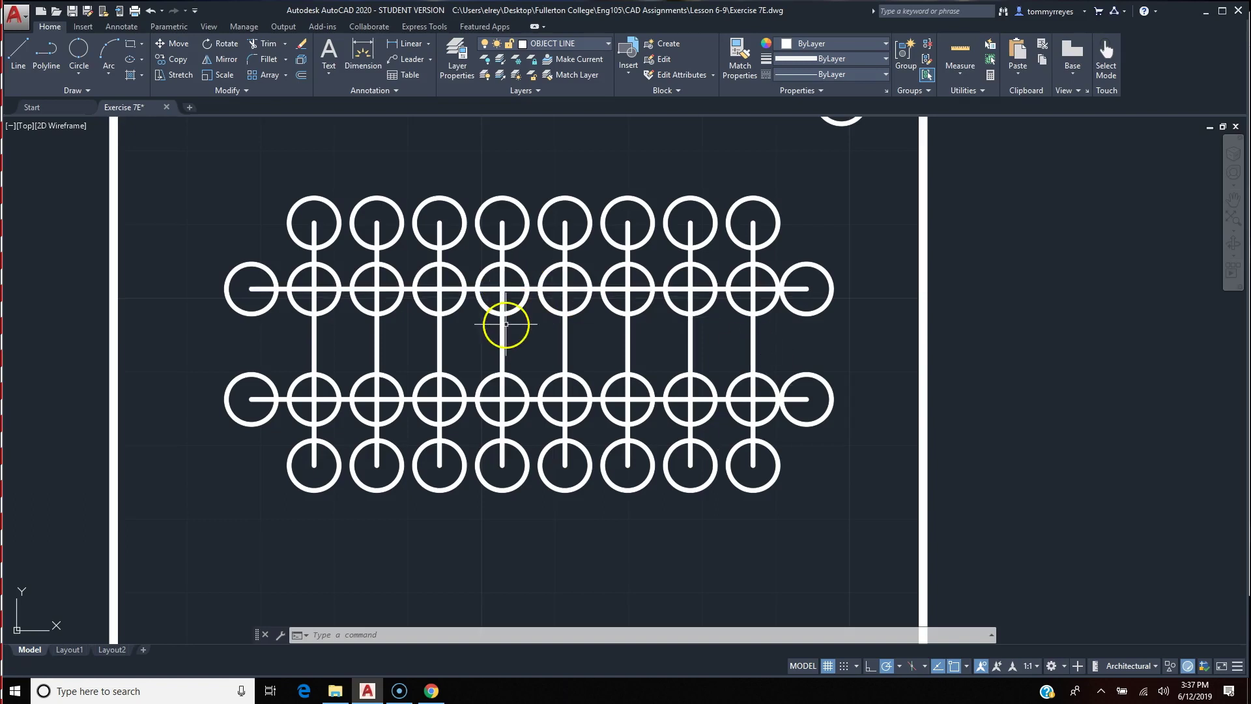
# - Erase the entire grid of lines and circles and the remaining circle in the border's upper right corner
pyautogui.click(215, 175)
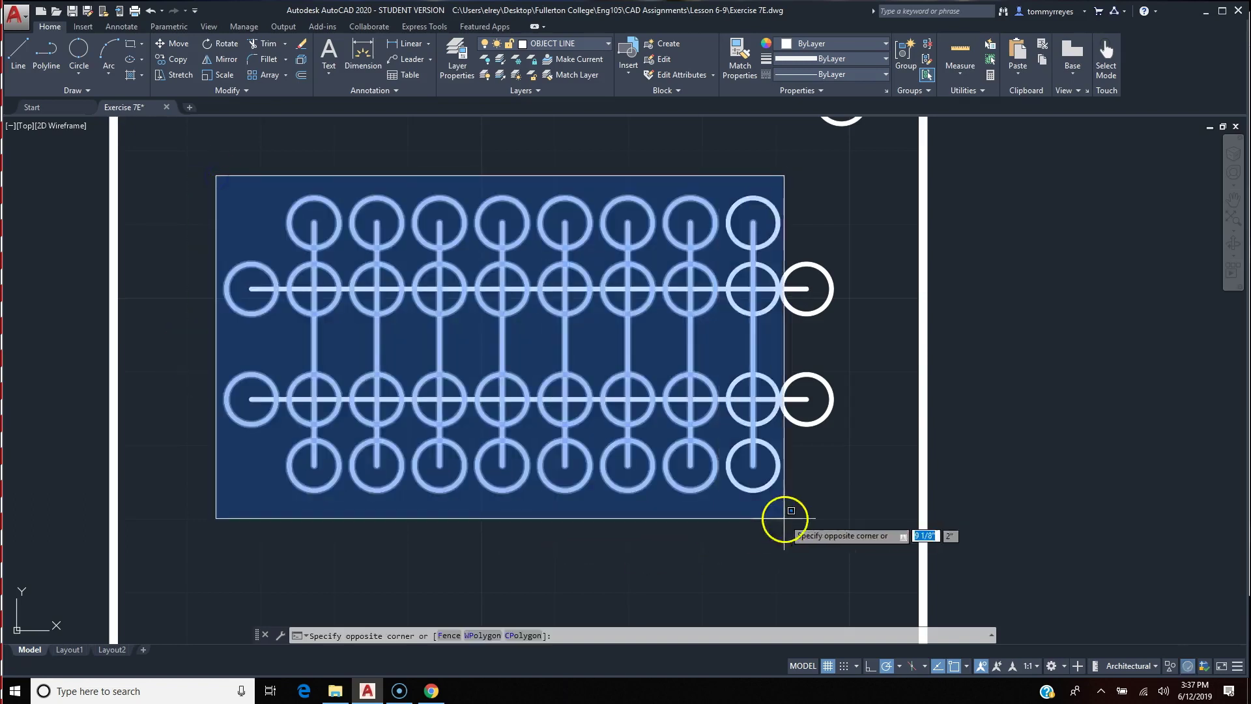
pyautogui.click(844, 509)
pyautogui.press('Delete')
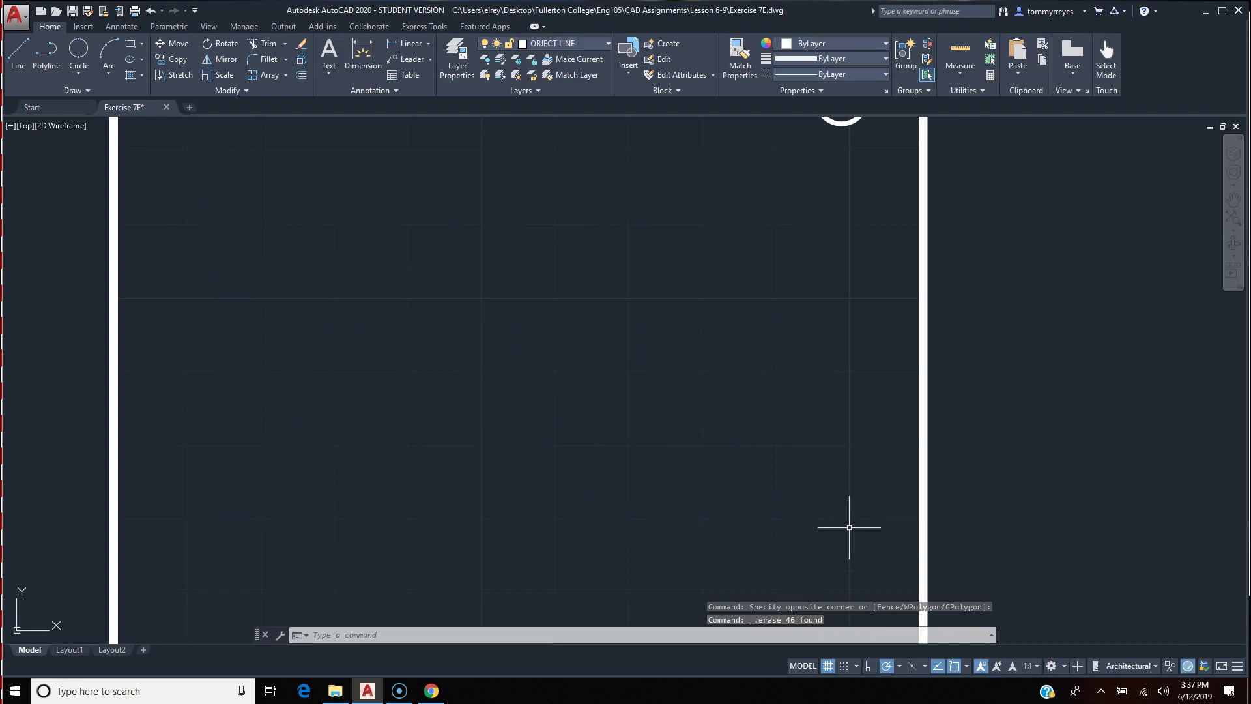
pyautogui.scroll(2, 773, 548)
pyautogui.scroll(-4, 774, 548)
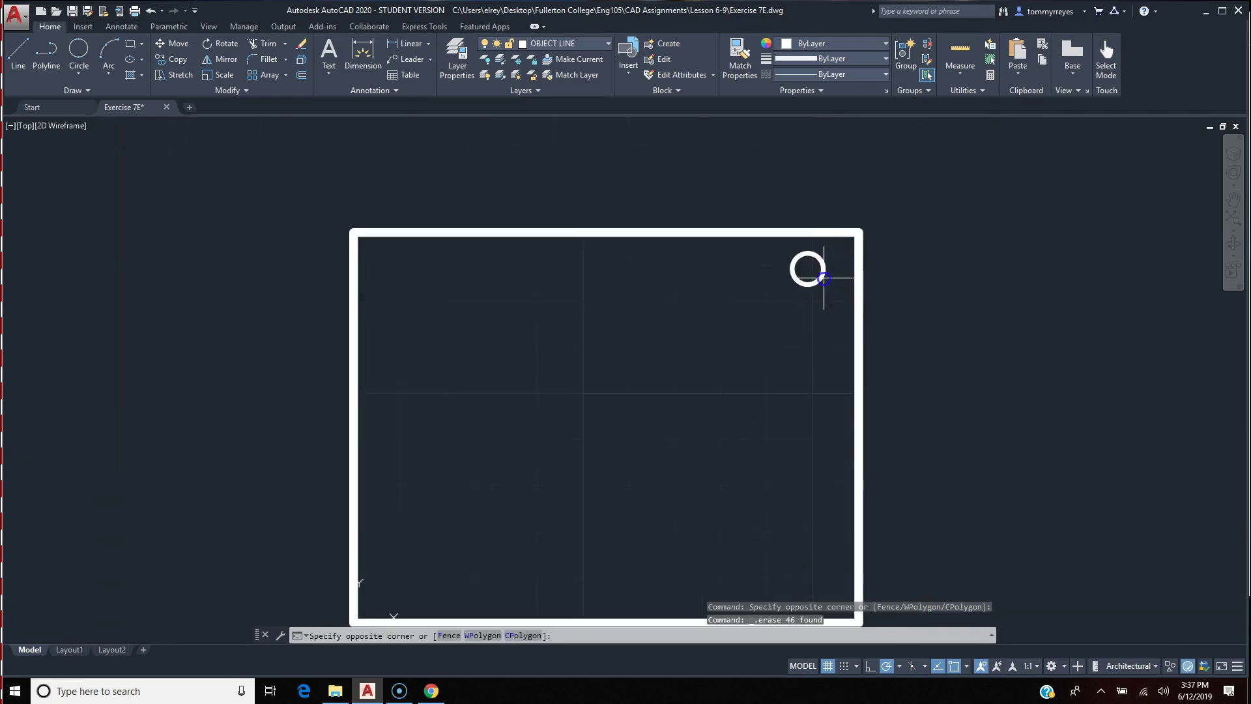
pyautogui.click(802, 284)
pyautogui.press('Delete')
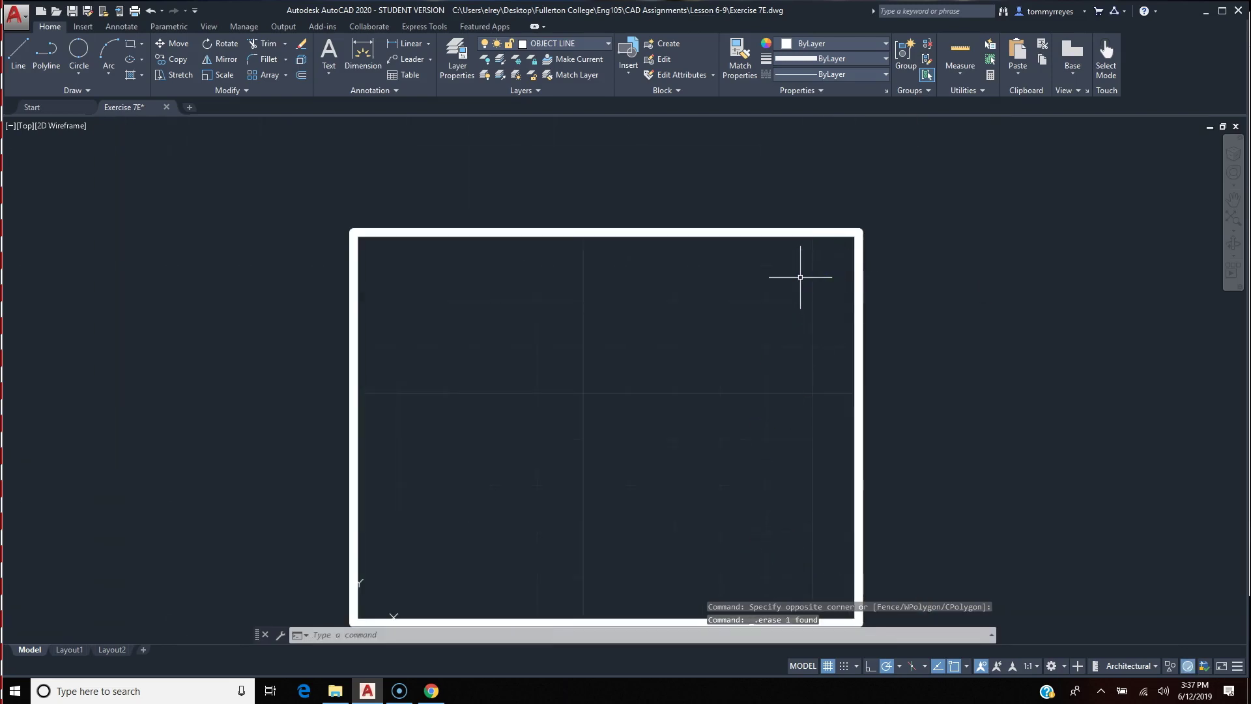
# - Draw a rectangle 3 inches wide and 2 inches high inside the border
pyautogui.write('e')
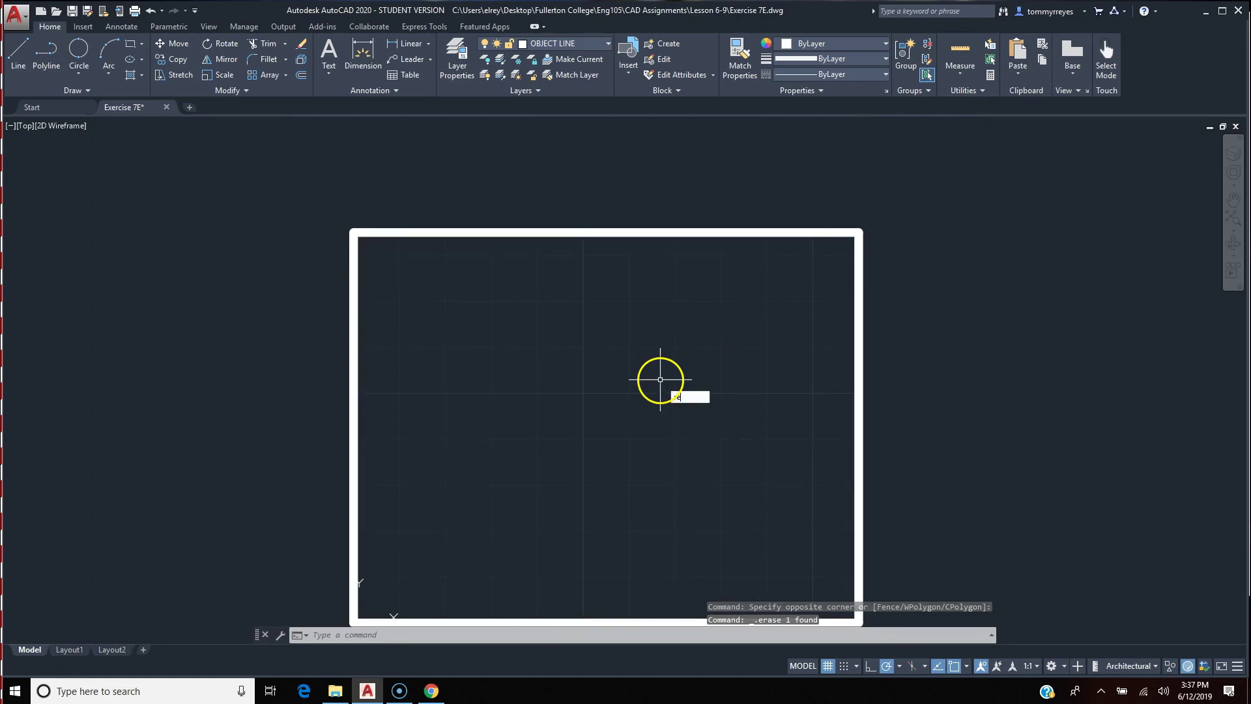
pyautogui.write('ec')
pyautogui.press('Return')
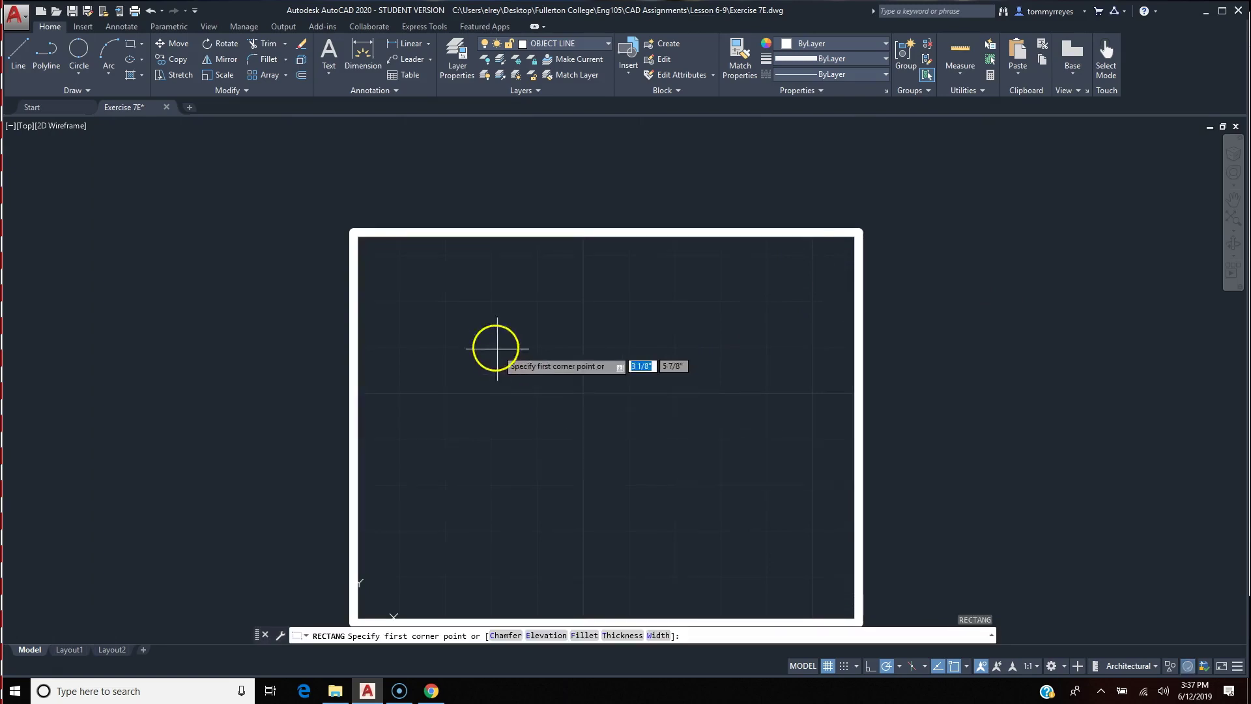
pyautogui.click(479, 332)
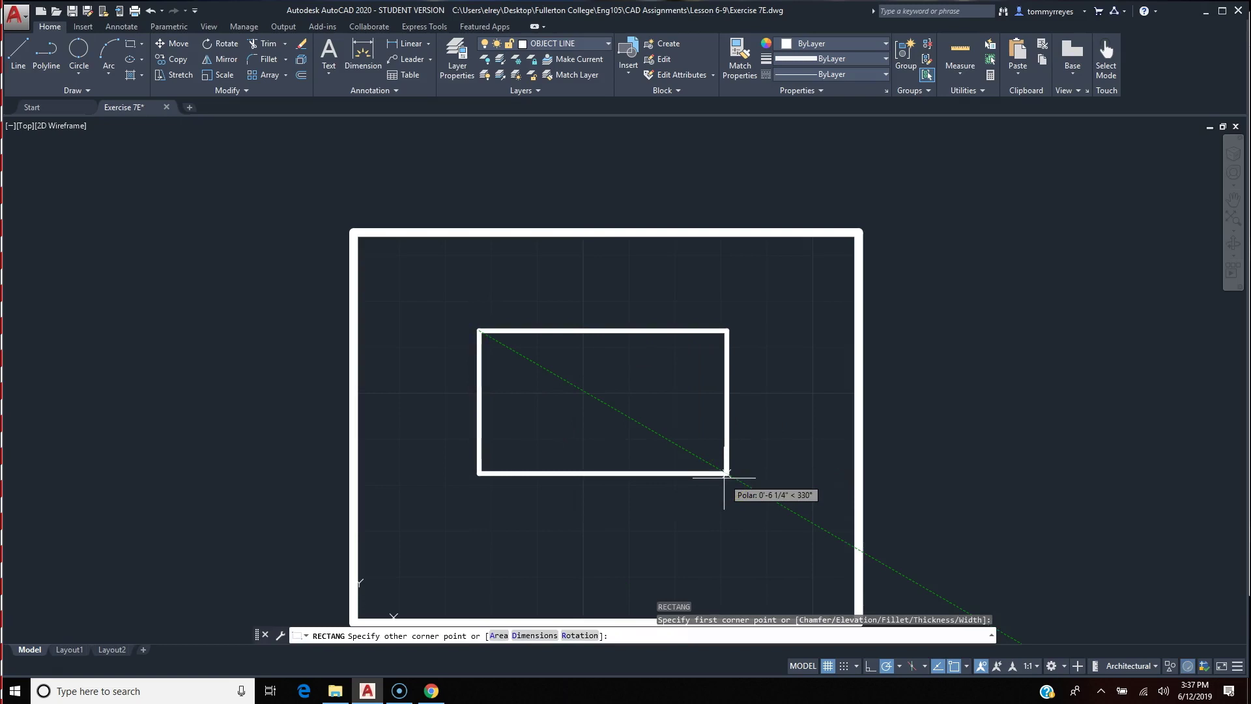
pyautogui.write('3')
pyautogui.press('Tab')
pyautogui.write('2')
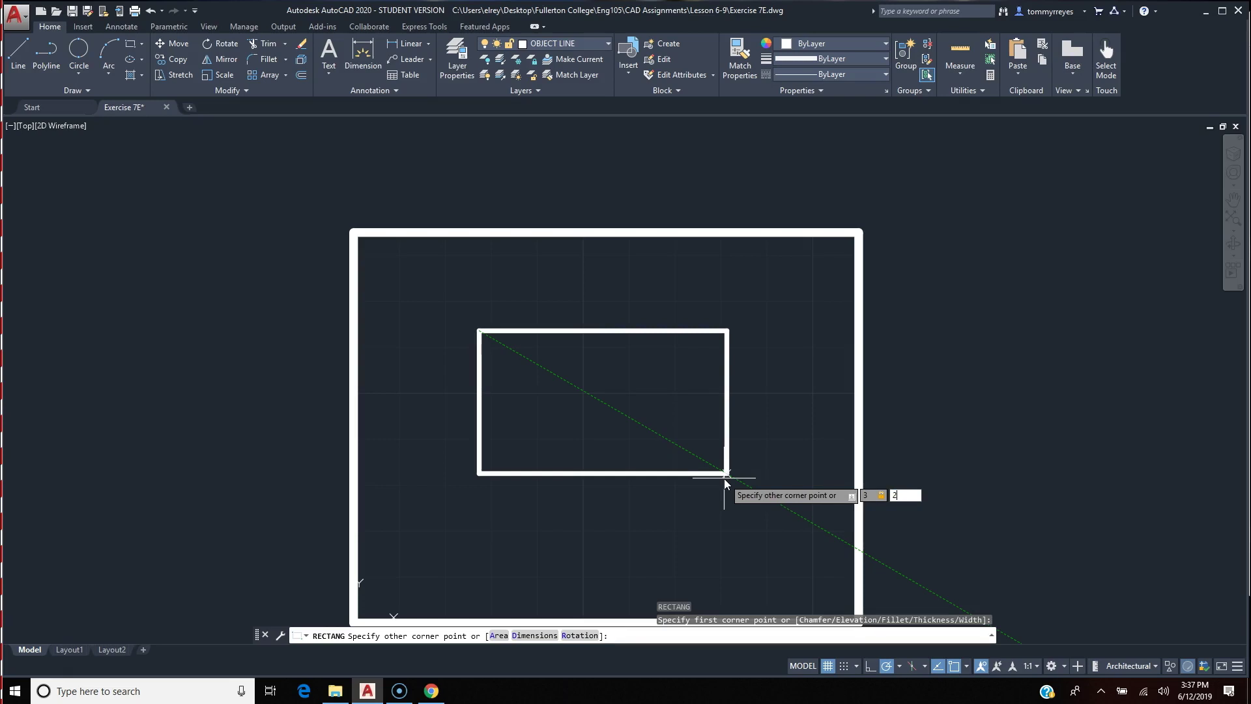
pyautogui.press('Return')
# - Move the rectangle down and slightly right, away from the border's upper edge toward the middle of the sheet
pyautogui.click(654, 271)
pyautogui.click(552, 367)
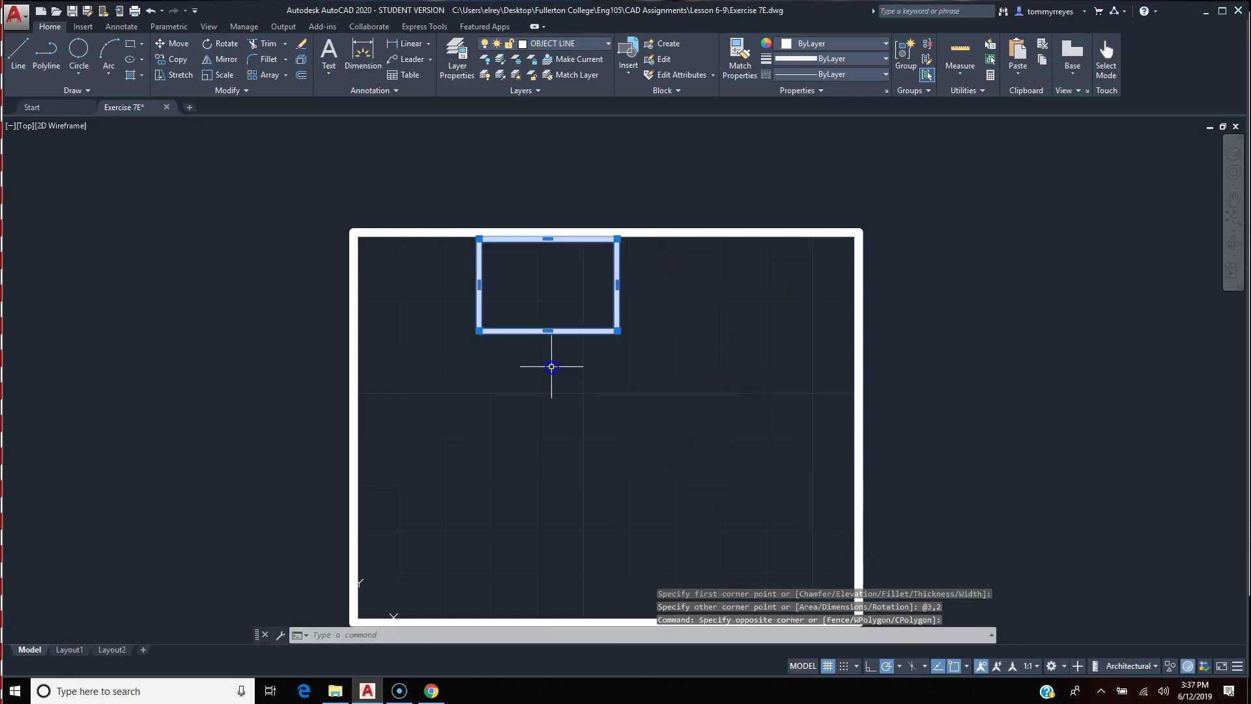
pyautogui.write('m')
pyautogui.press('Return')
pyautogui.click(537, 299)
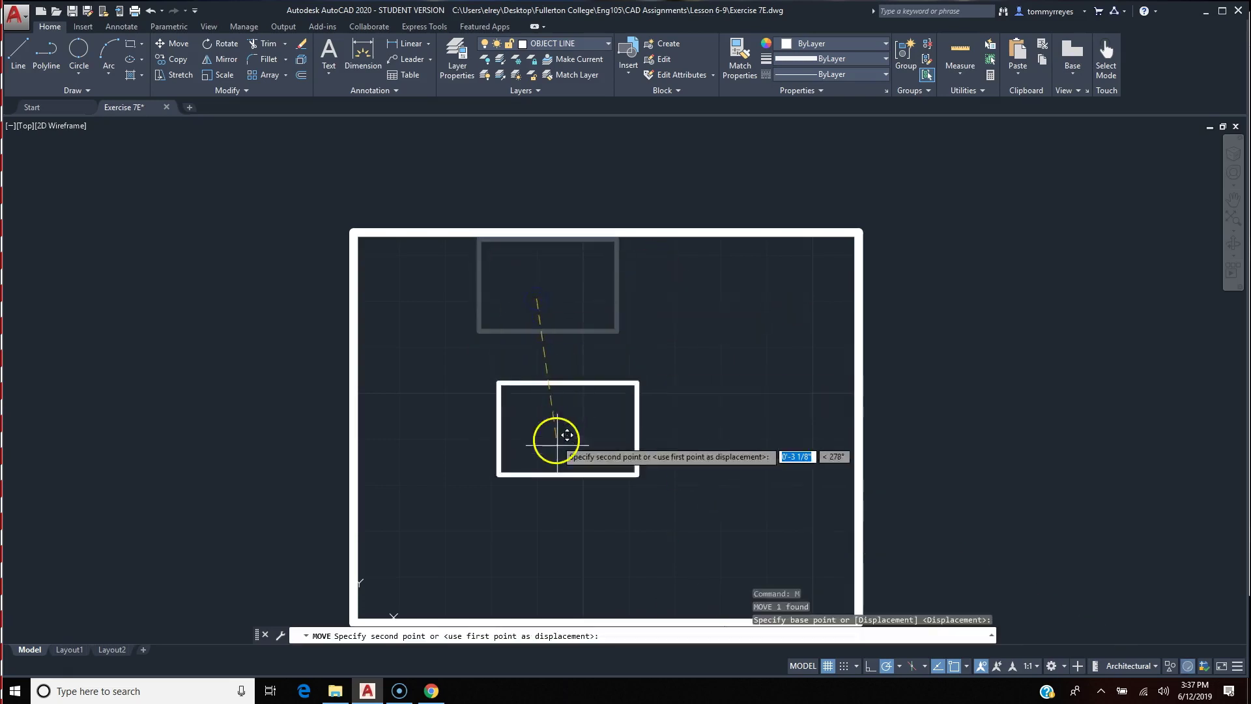
pyautogui.click(586, 386)
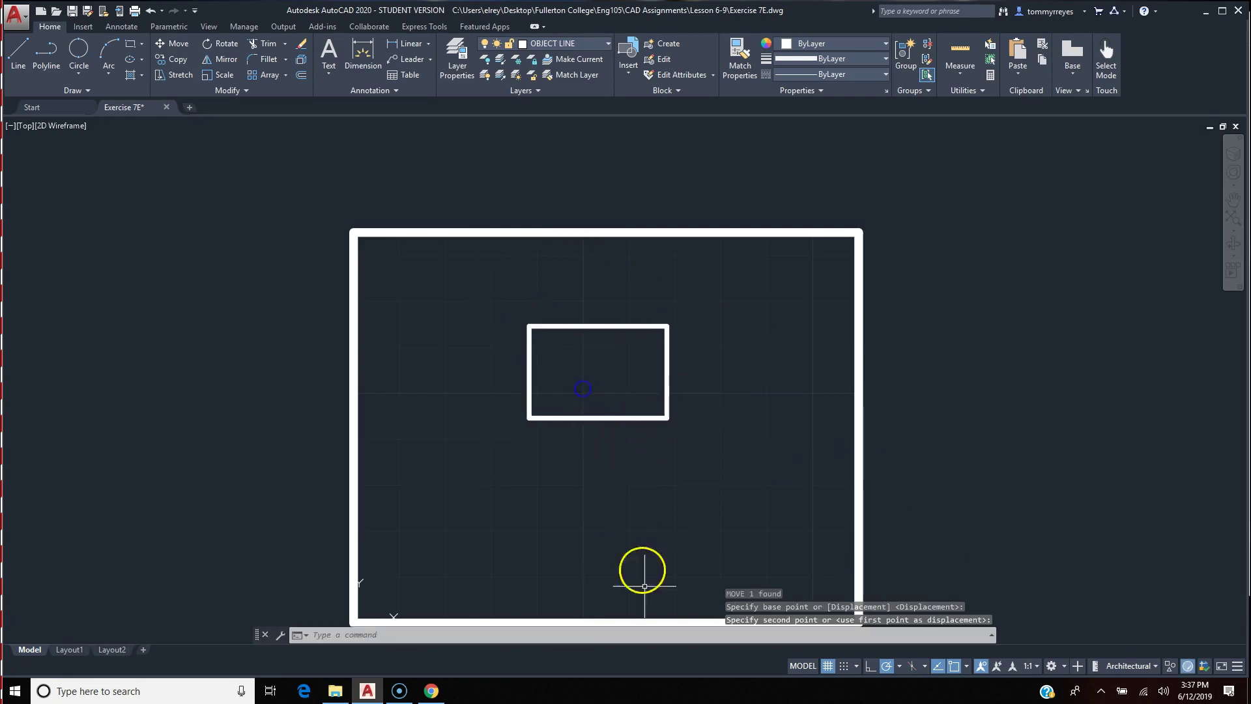
# - Fillet the rectangle's two upper corners with a radius of .75
pyautogui.scroll(2, 655, 357)
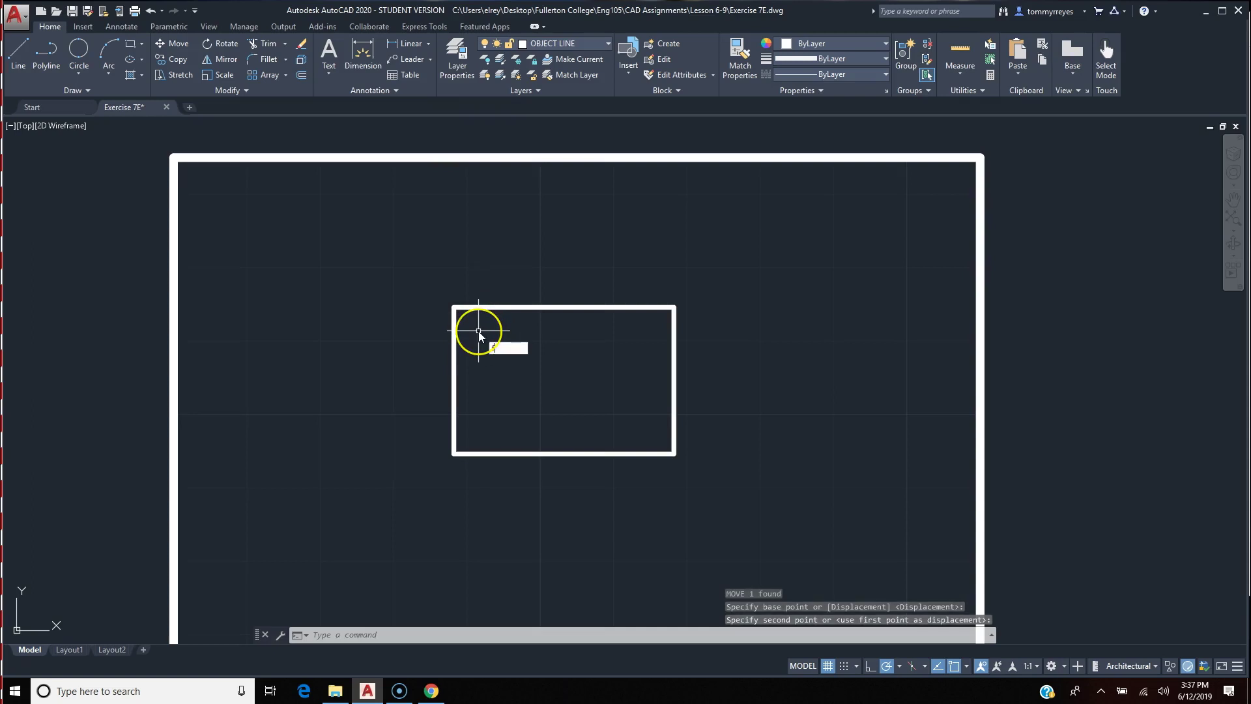
pyautogui.write('f')
pyautogui.press('Return')
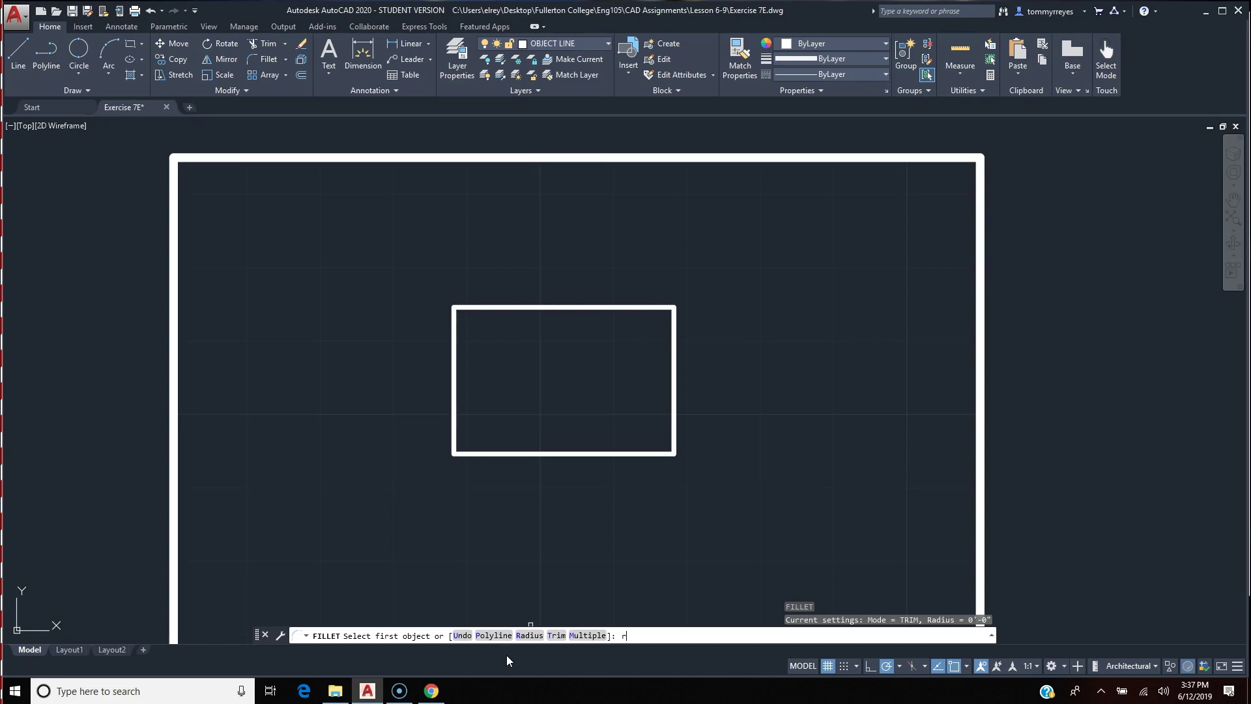
pyautogui.press('Return')
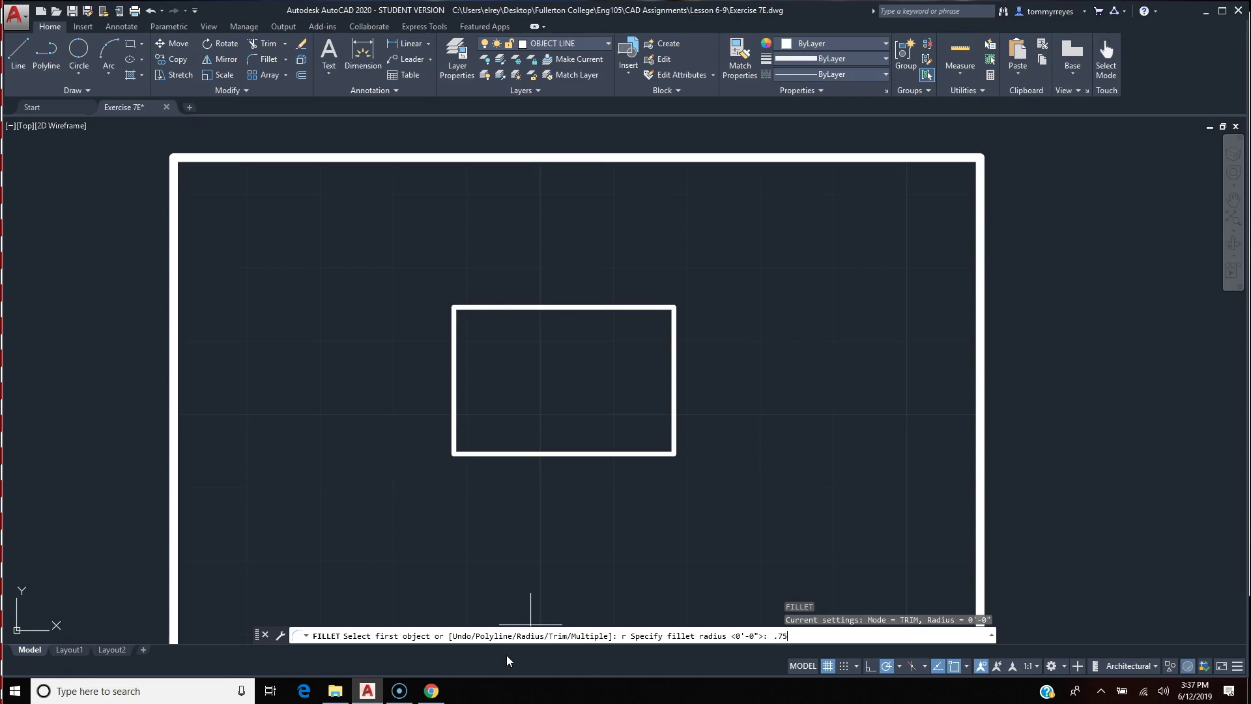
pyautogui.press('Return')
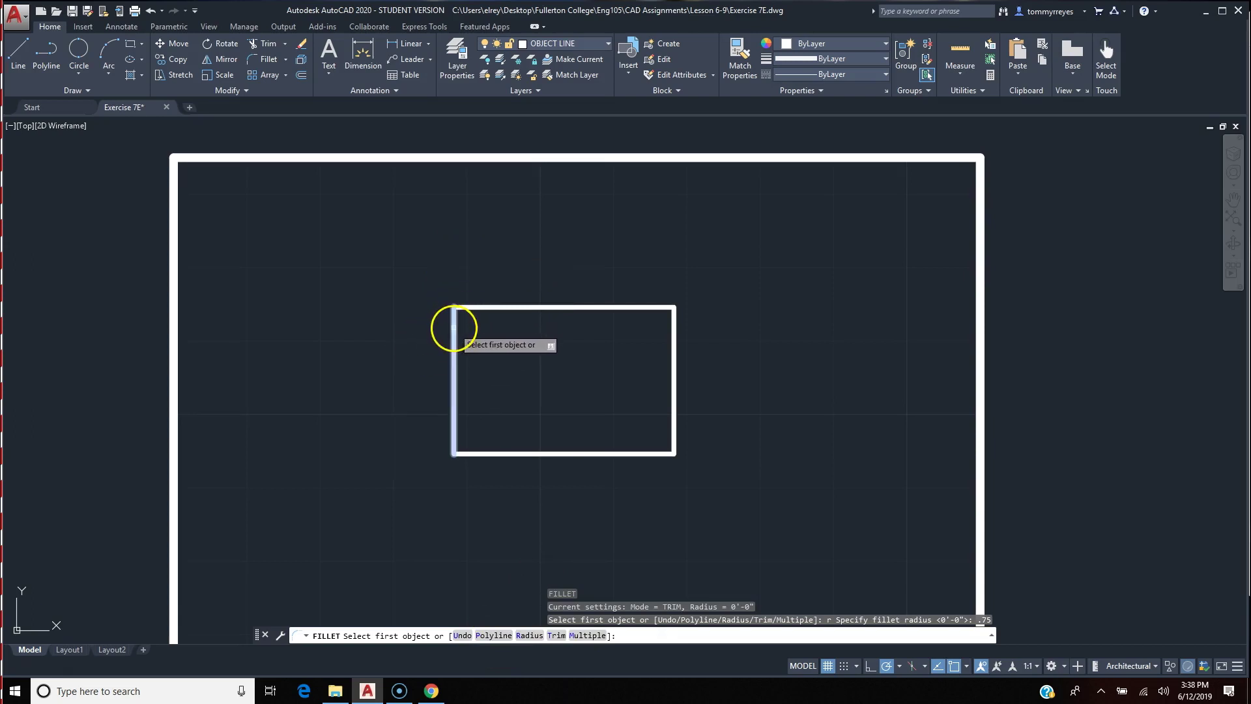
pyautogui.click(454, 323)
pyautogui.click(479, 307)
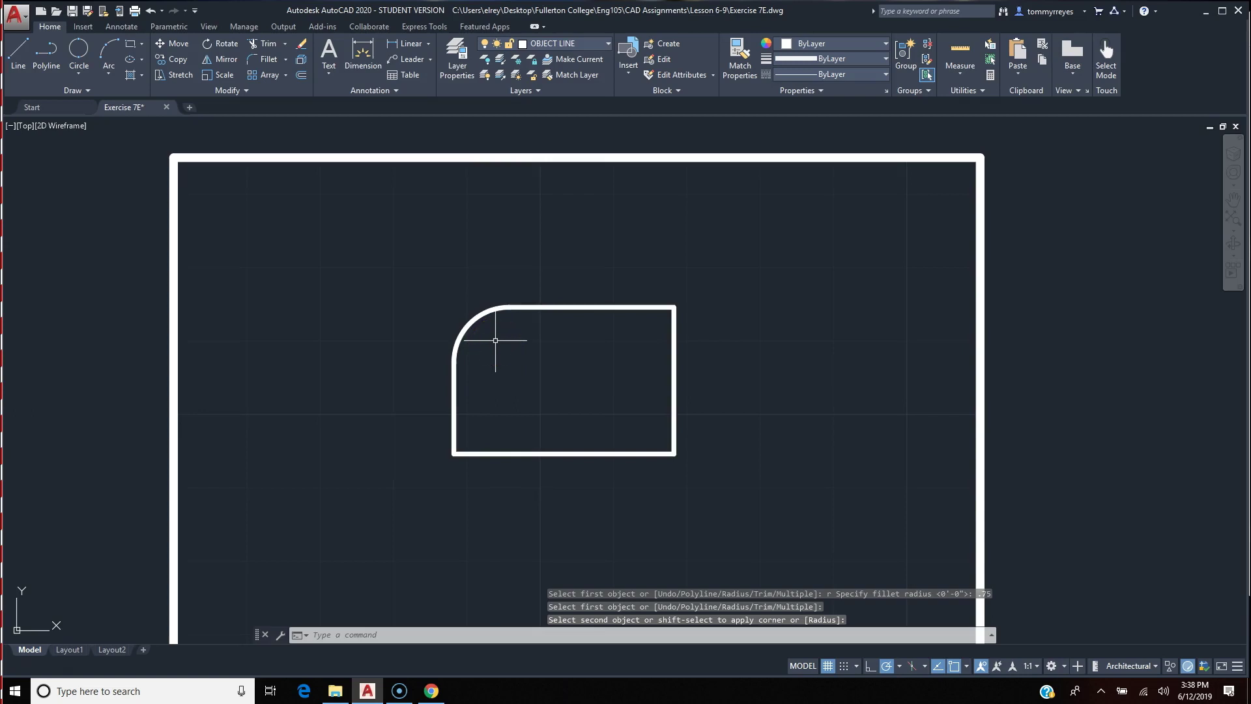
pyautogui.press('Return')
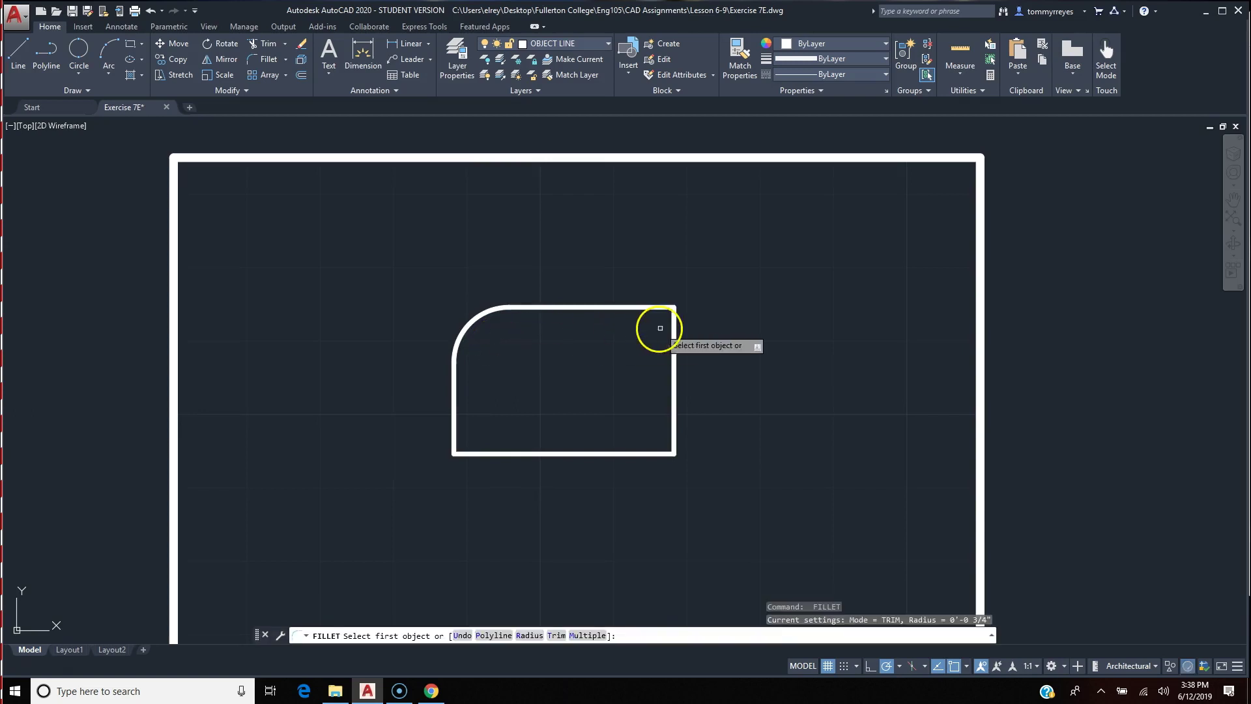
pyautogui.click(675, 338)
pyautogui.click(640, 306)
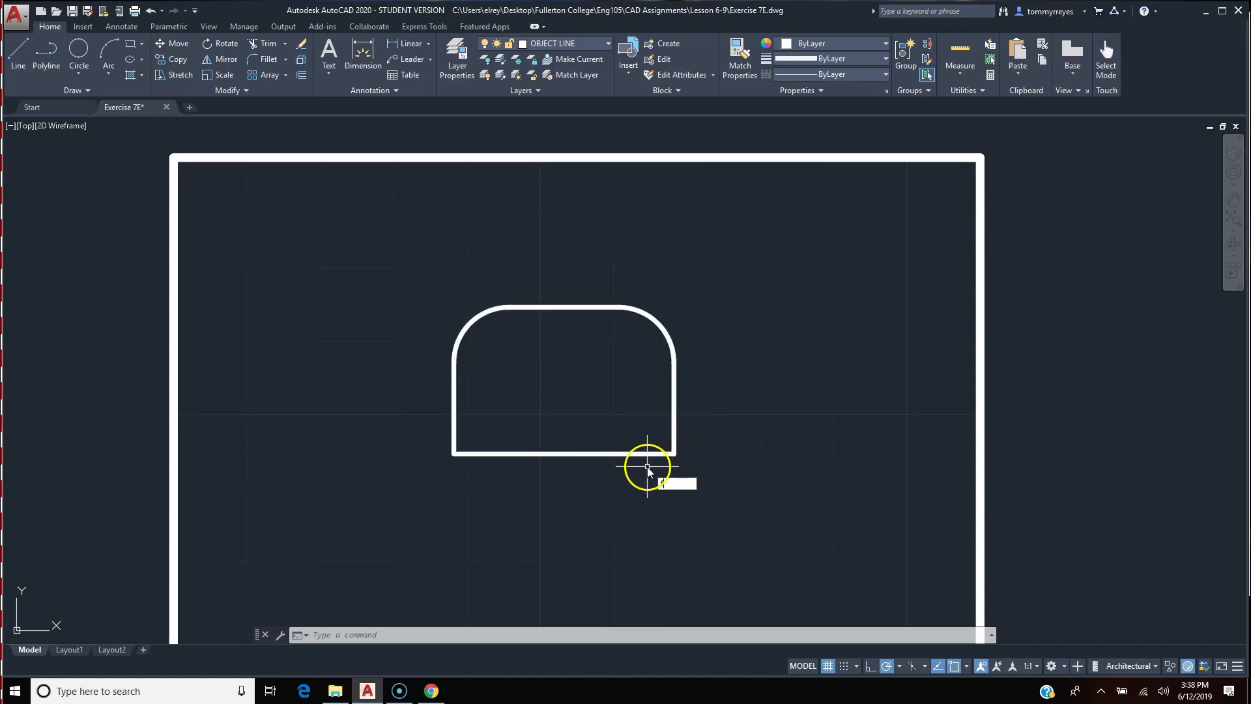
# - Fillet the rectangle's two lower corners with a radius of .25
pyautogui.press('Return')
pyautogui.write('r')
pyautogui.press('Return')
pyautogui.write('.25')
pyautogui.press('Return')
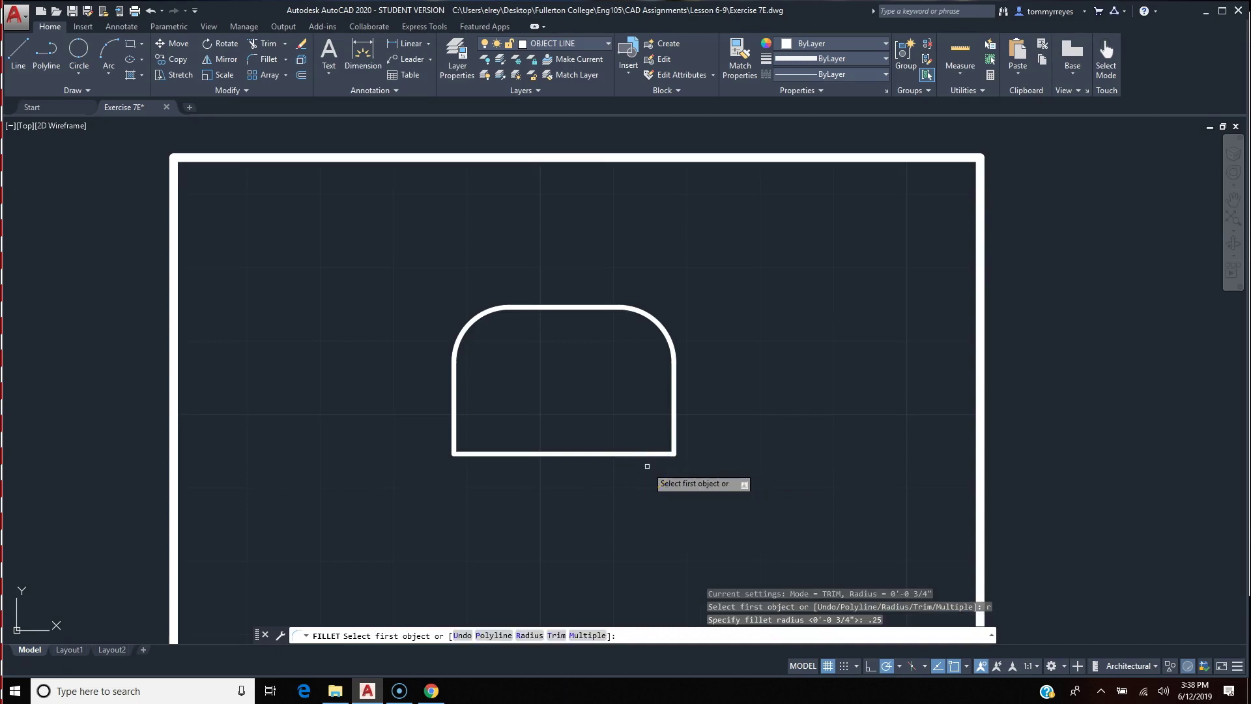
pyautogui.click(653, 454)
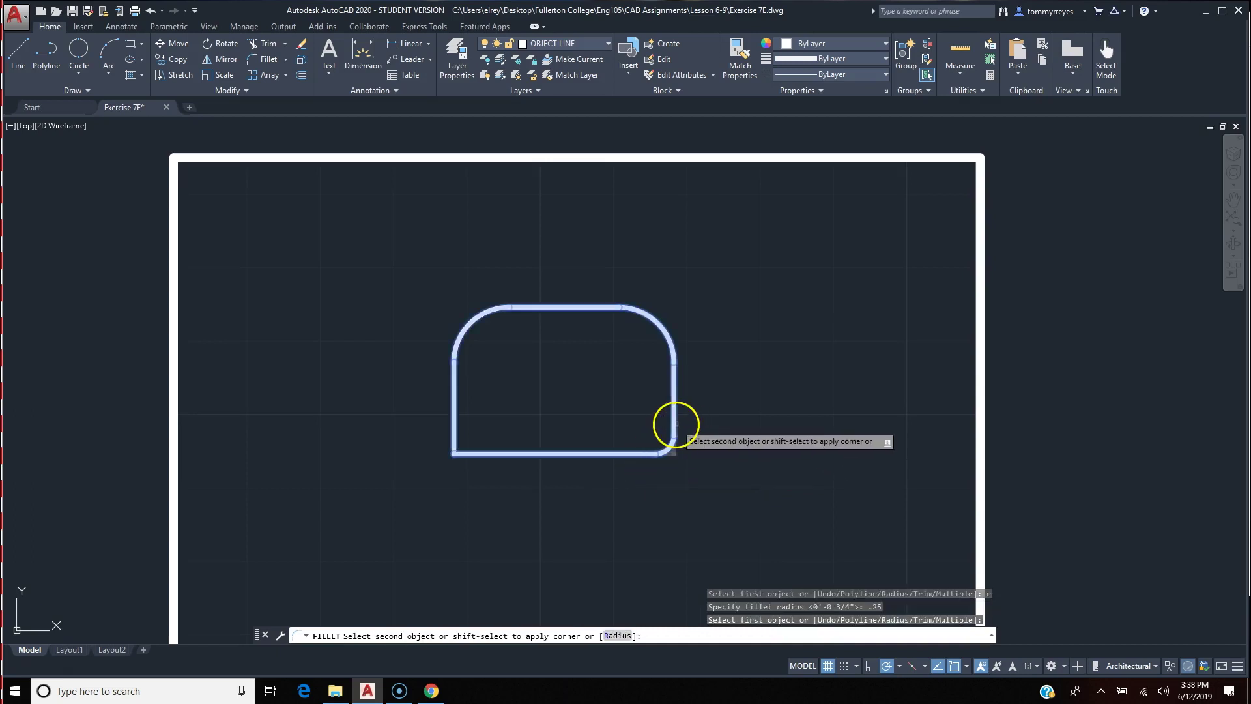
pyautogui.click(675, 423)
pyautogui.press('Return')
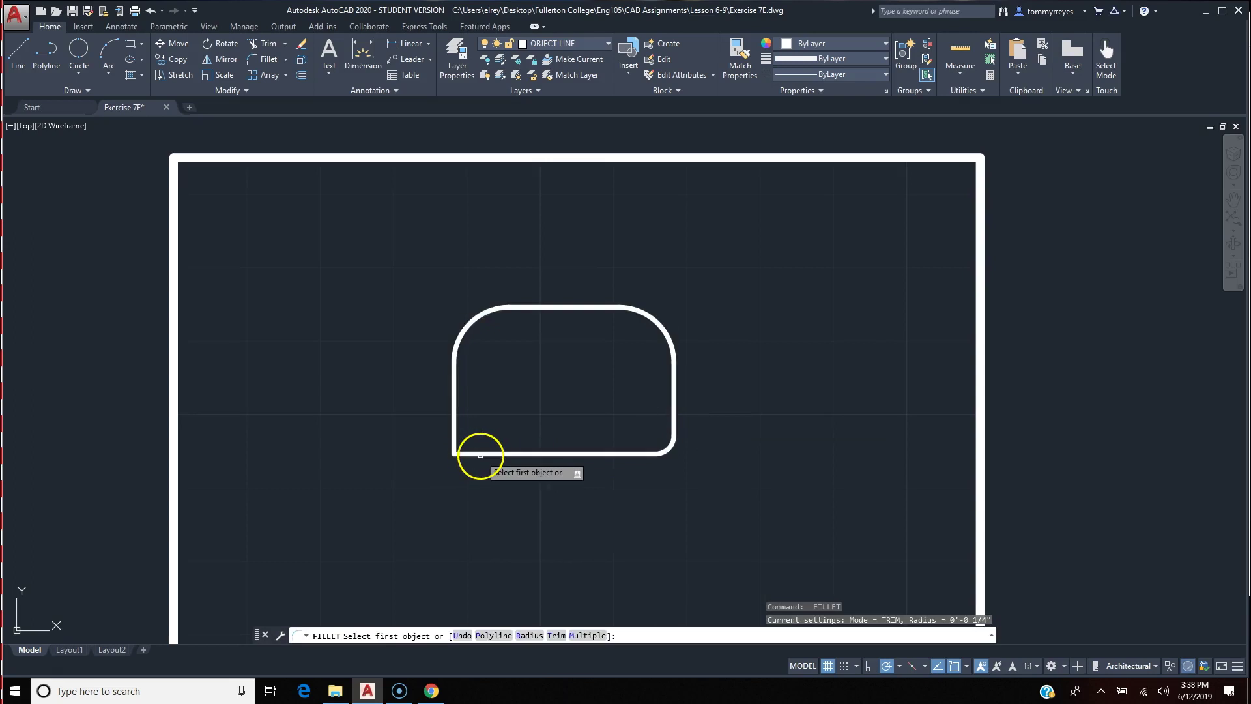
pyautogui.click(472, 454)
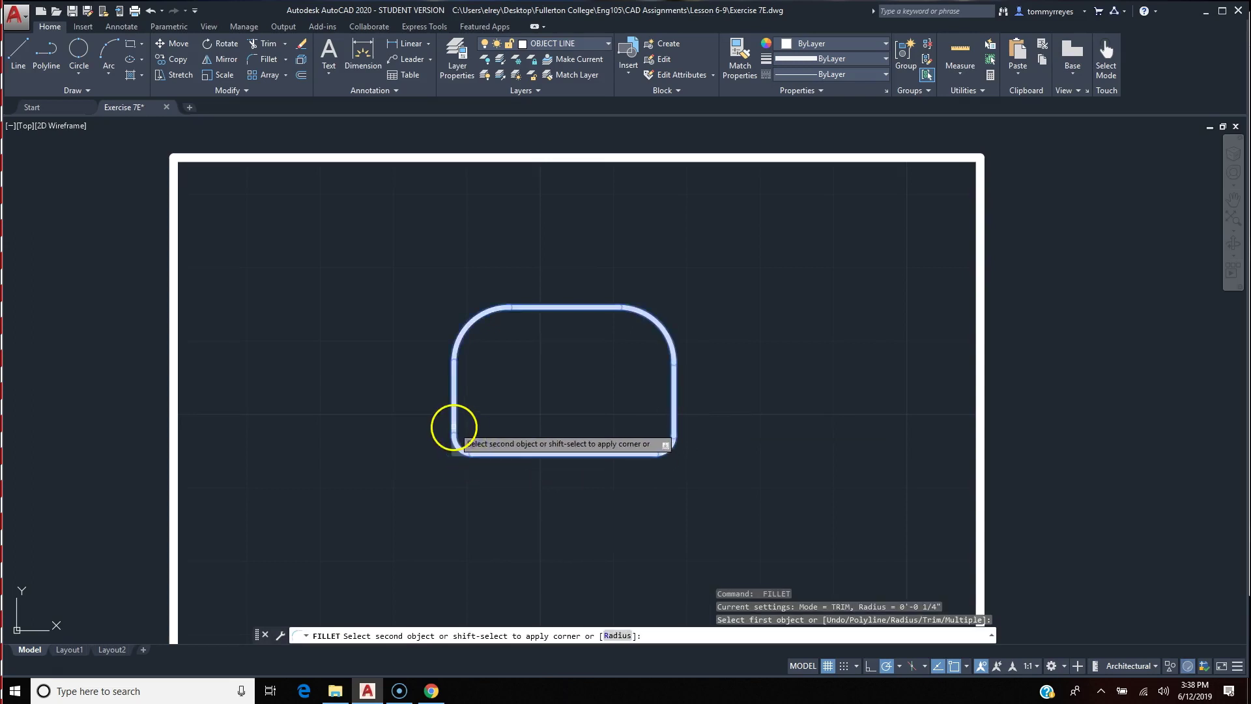
pyautogui.click(458, 430)
pyautogui.press('Escape')
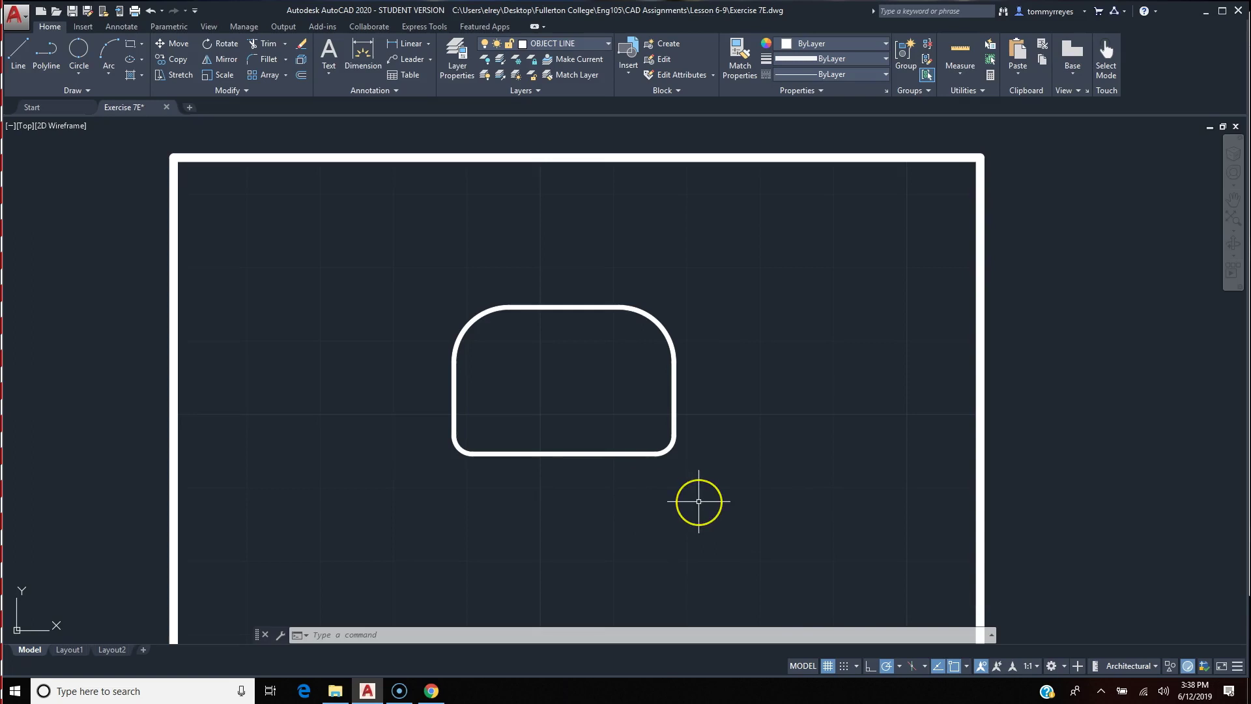
# - Undo the fillets on all four corners of the rectangle
pyautogui.hotkey('ctrl', 'z')
pyautogui.hotkey('ctrl', 'z')
pyautogui.hotkey('ctrl', 'z')
pyautogui.hotkey('ctrl', 'z')
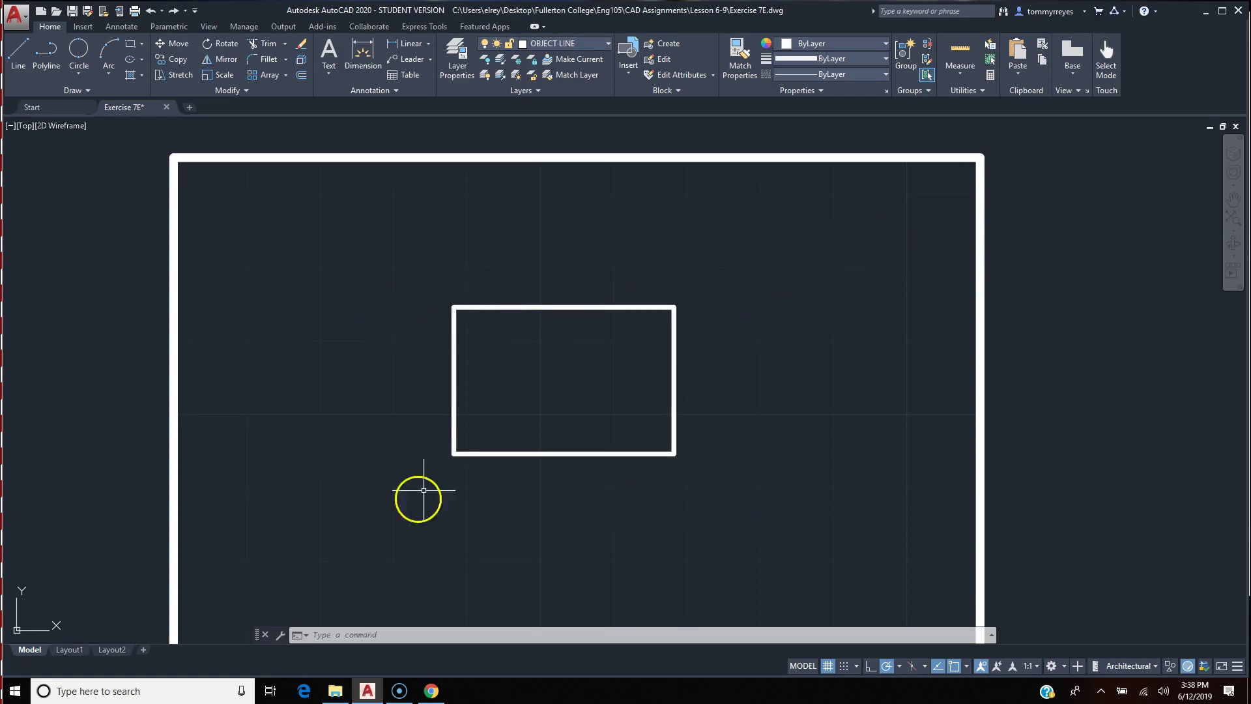
pyautogui.click(363, 62)
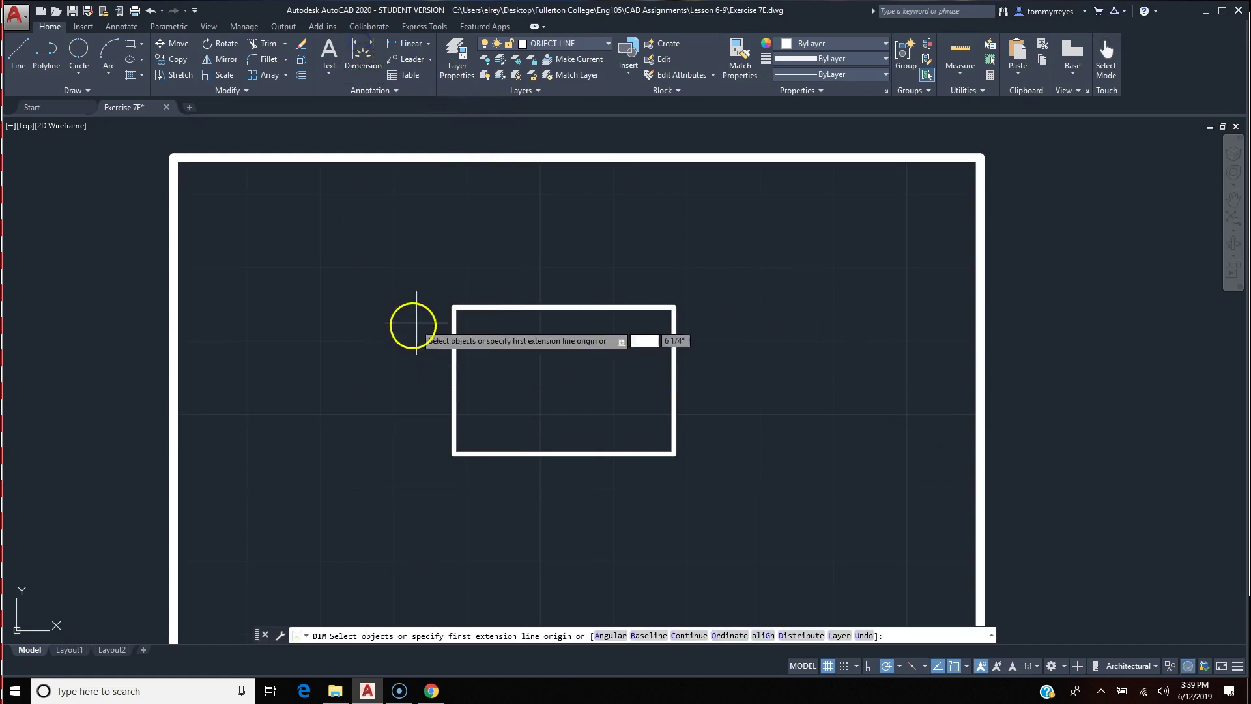
pyautogui.click(452, 307)
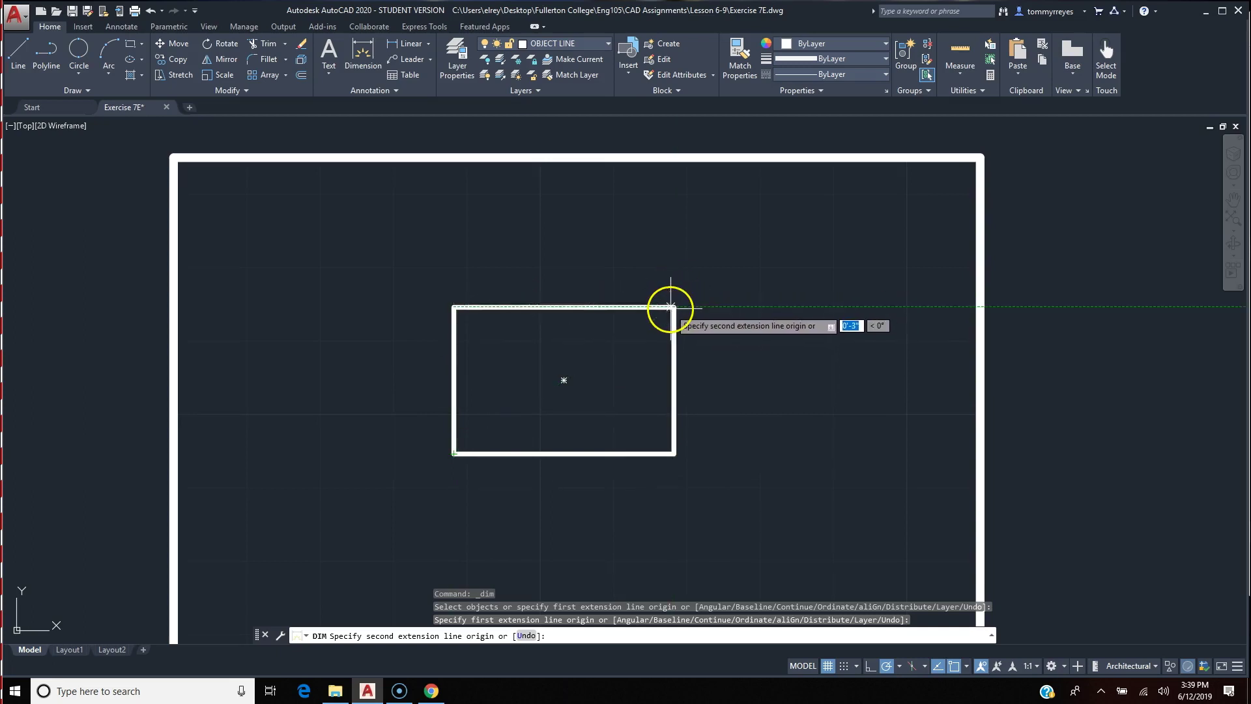
pyautogui.press('Escape')
# - Stretch the rectangle's right side outward by 1 inch to widen the rectangle
pyautogui.write('s')
pyautogui.press('Return')
pyautogui.click(726, 267)
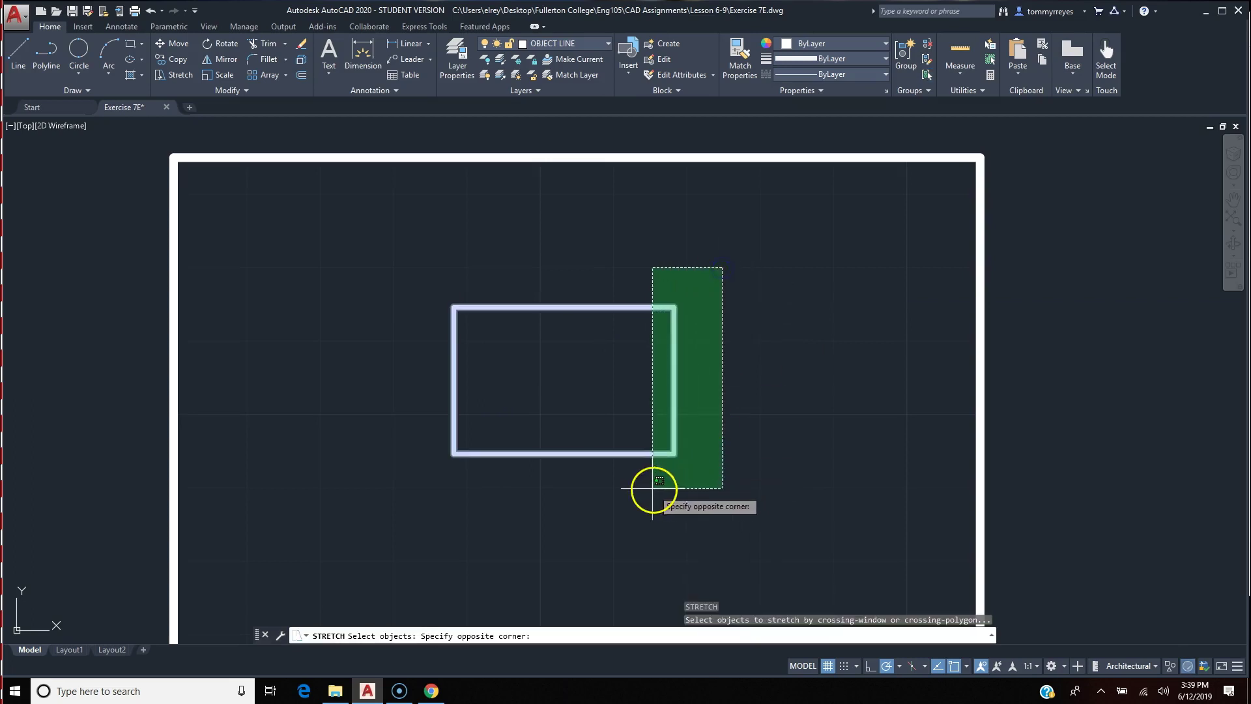
pyautogui.click(651, 495)
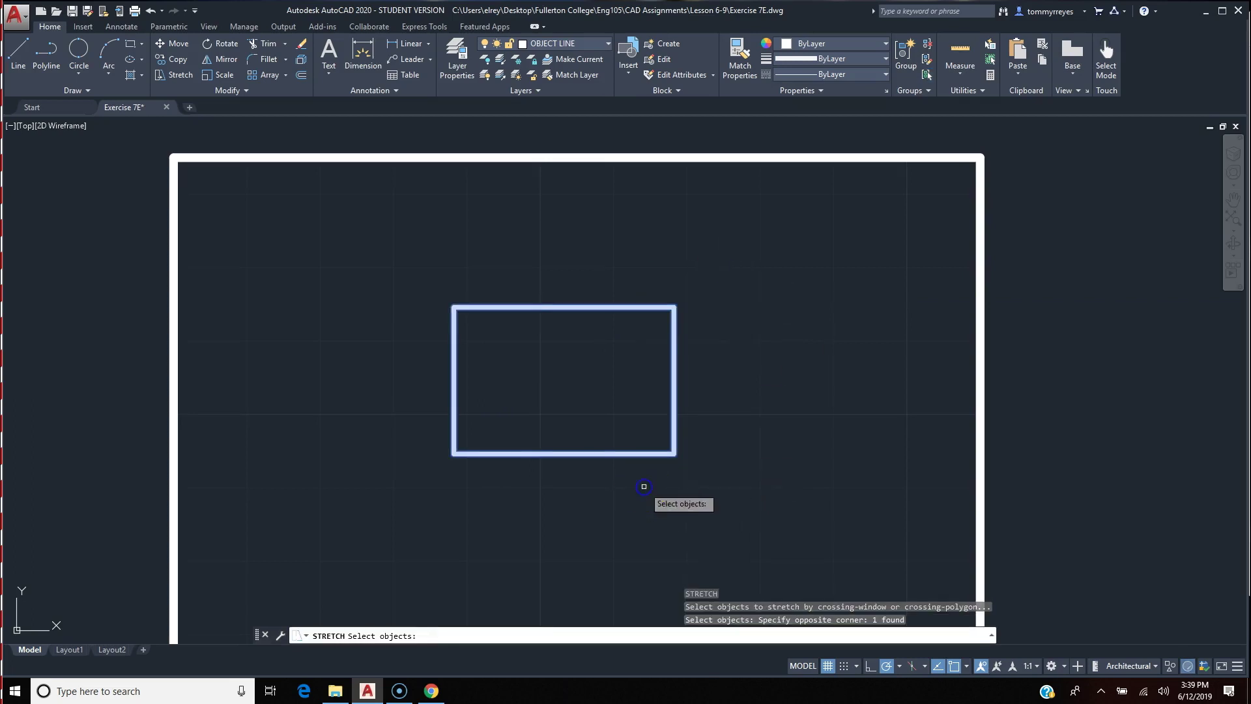
pyautogui.click(673, 380)
pyautogui.write('1')
pyautogui.press('Return')
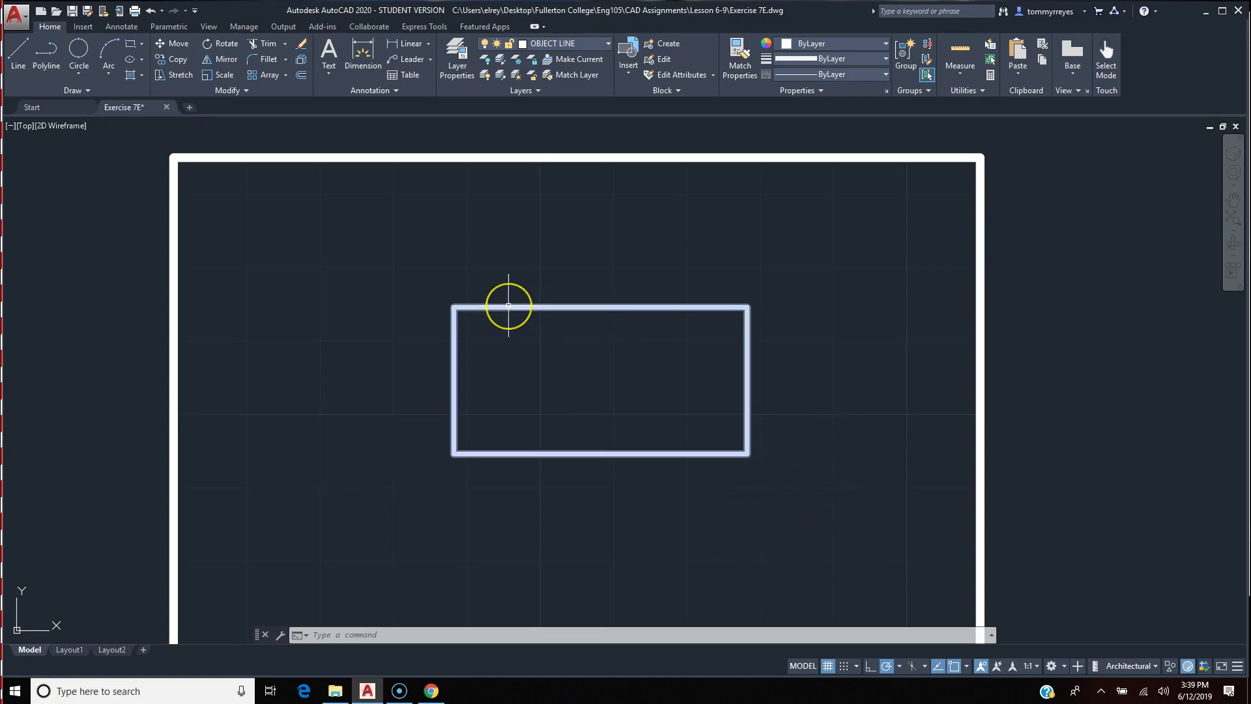
# - Chamfer the rectangle's upper-left corner with a first distance of 1 along the upper edge and a second of .5 down the left side
pyautogui.write('cha')
pyautogui.press('Return')
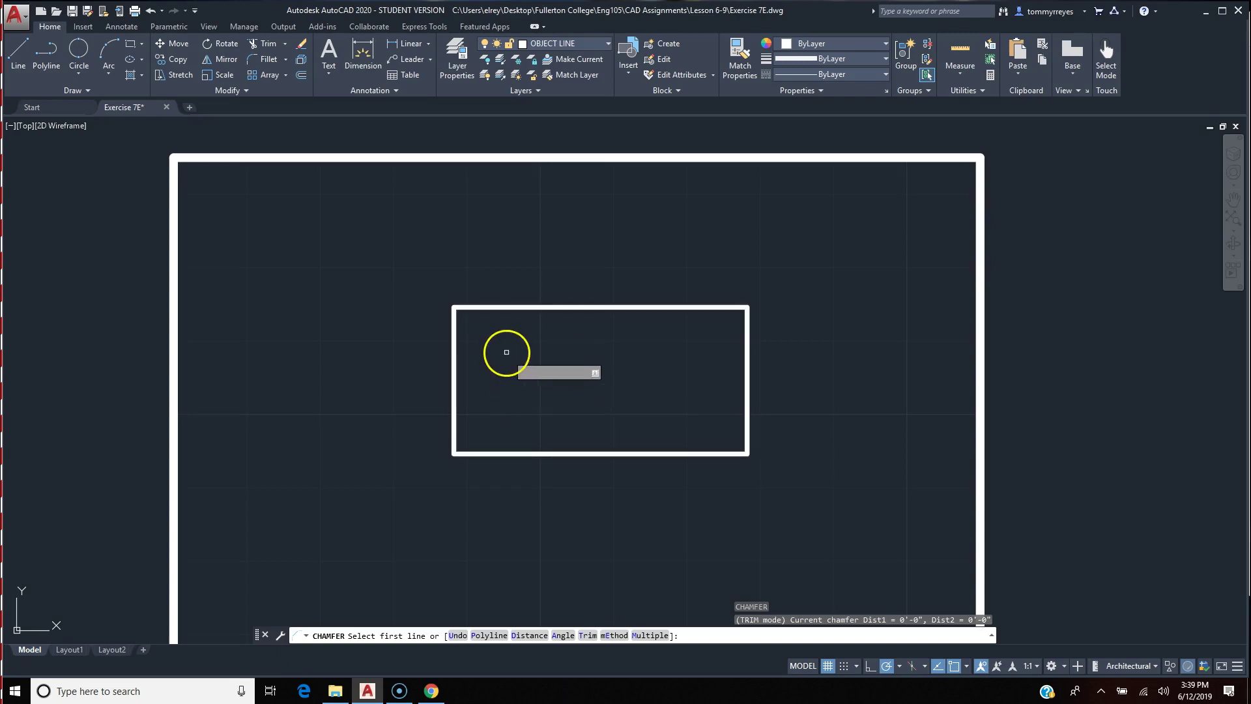
pyautogui.write('d')
pyautogui.press('Return')
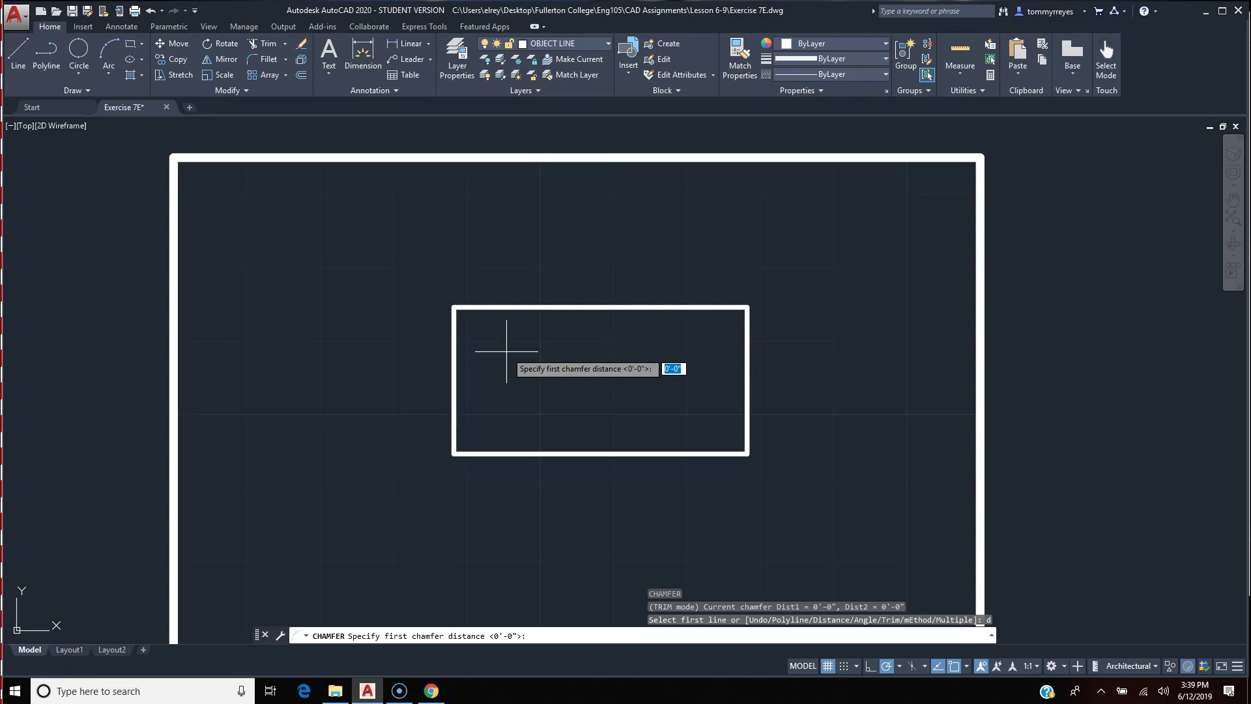
pyautogui.write('1')
pyautogui.press('Return')
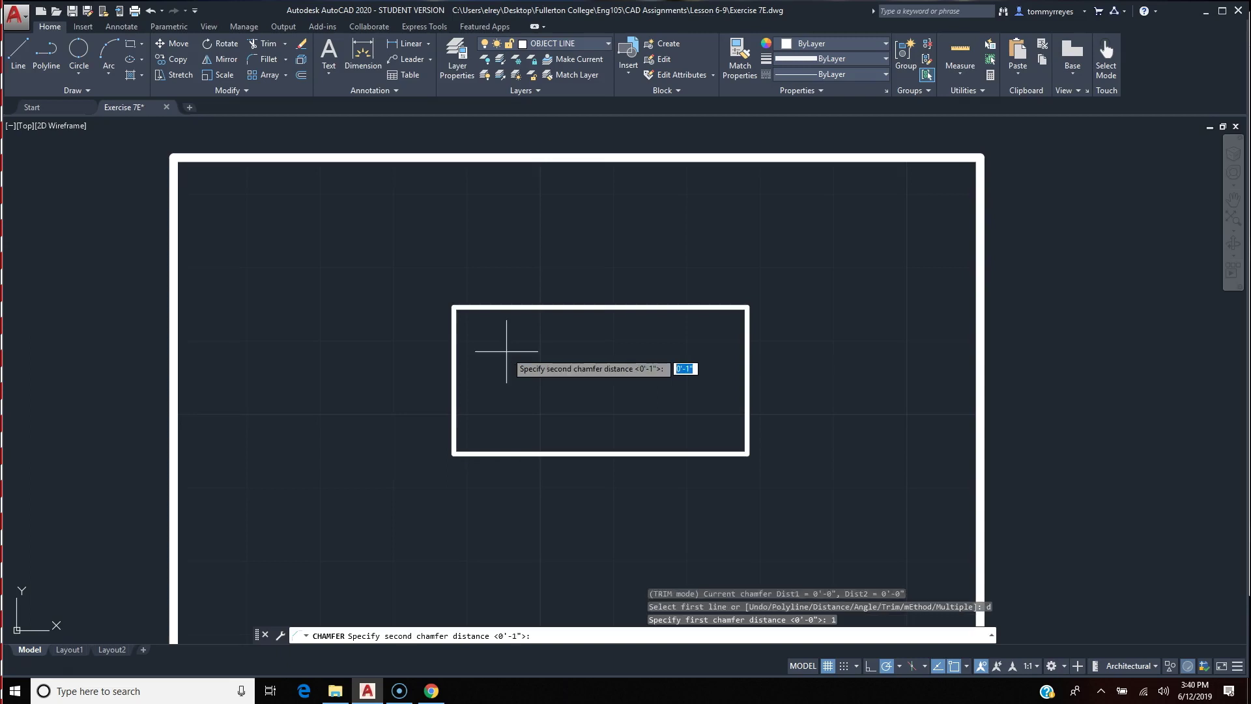
pyautogui.press('Return')
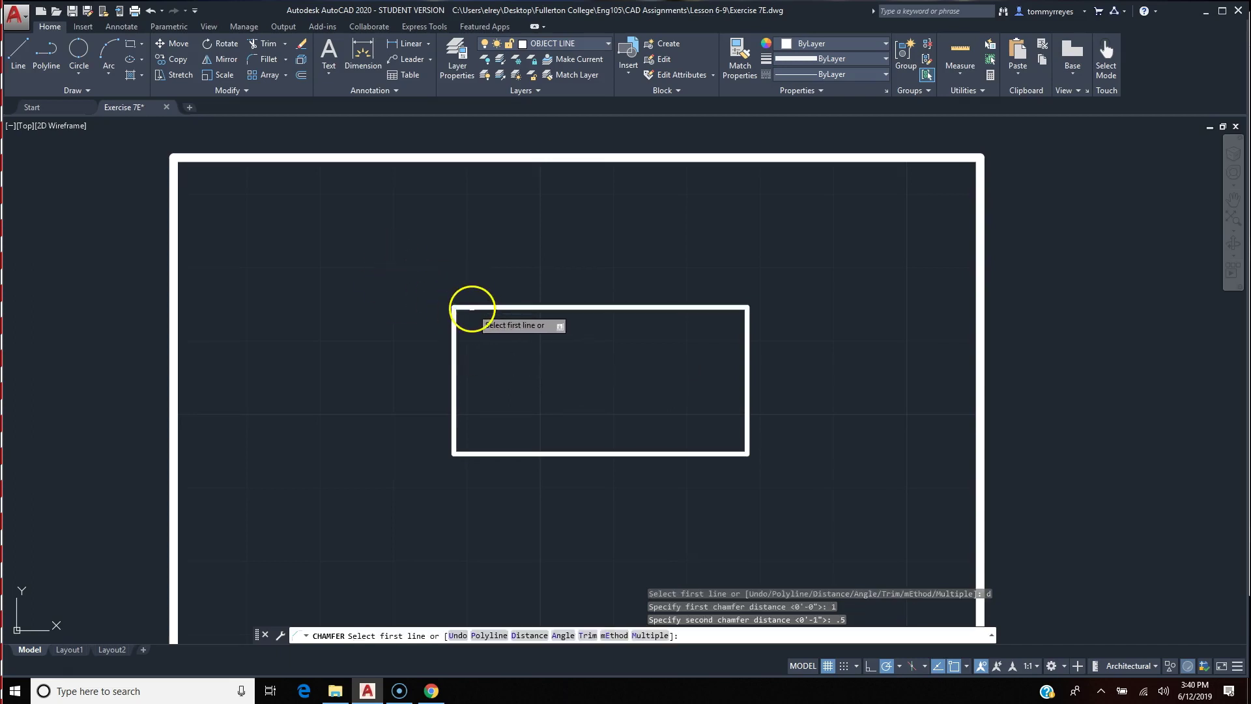
pyautogui.click(475, 305)
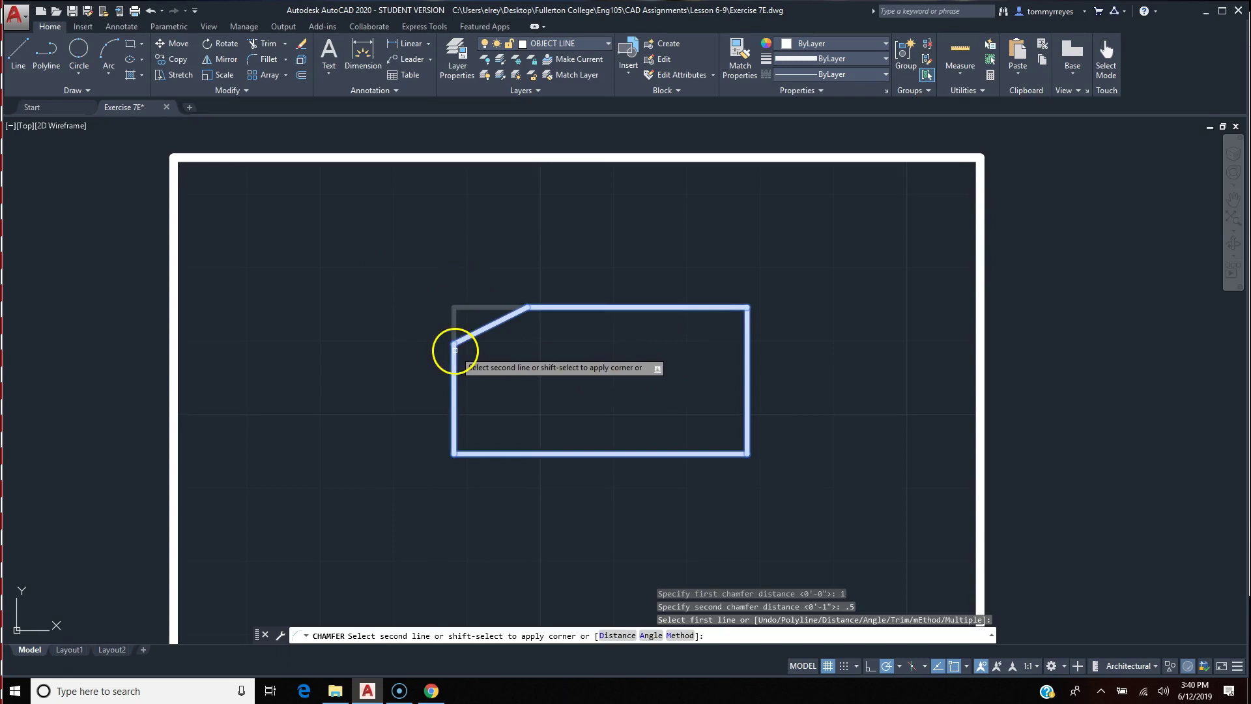
pyautogui.click(455, 350)
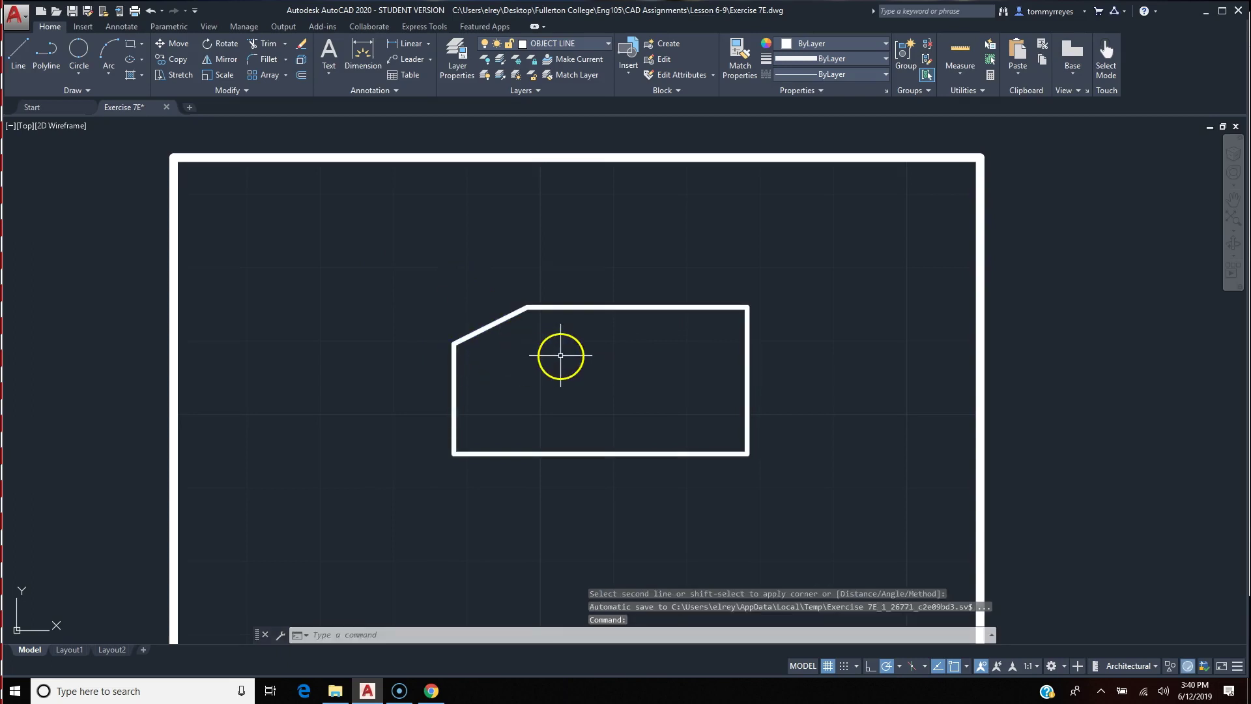
# - Chamfer the rectangle's upper-right corner with the same distances, taking the upper edge as the first line
pyautogui.press('Return')
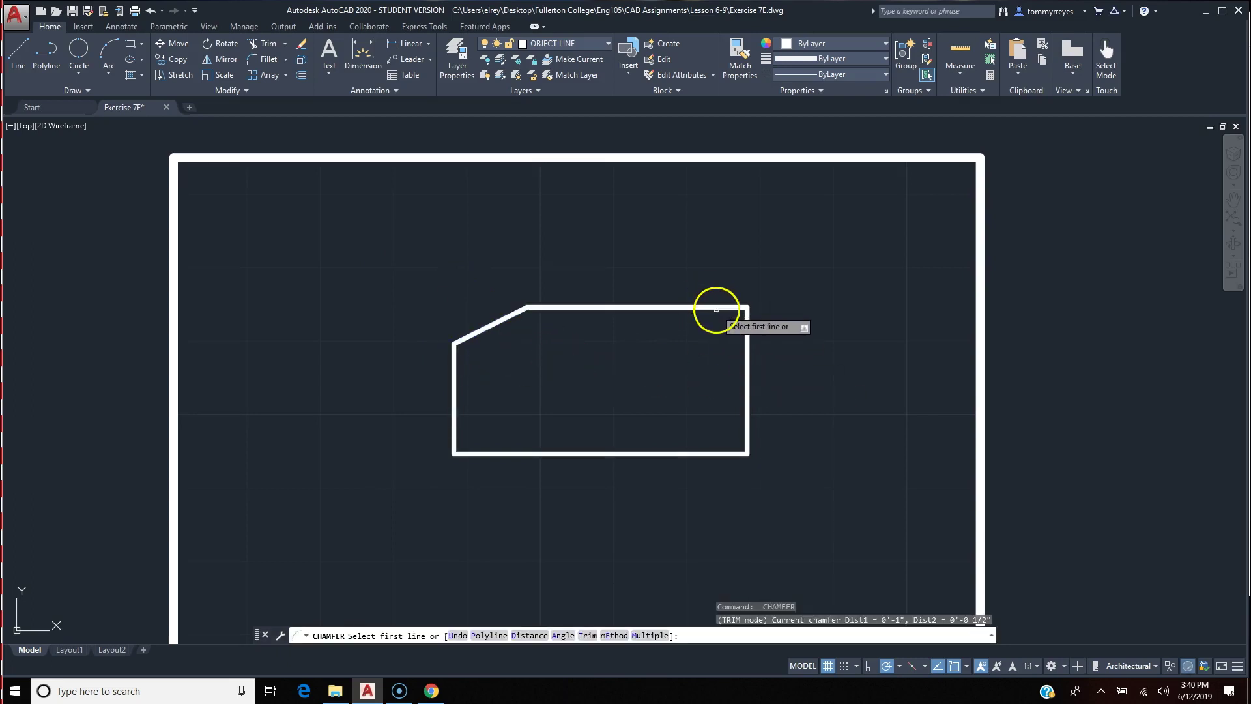
pyautogui.click(721, 308)
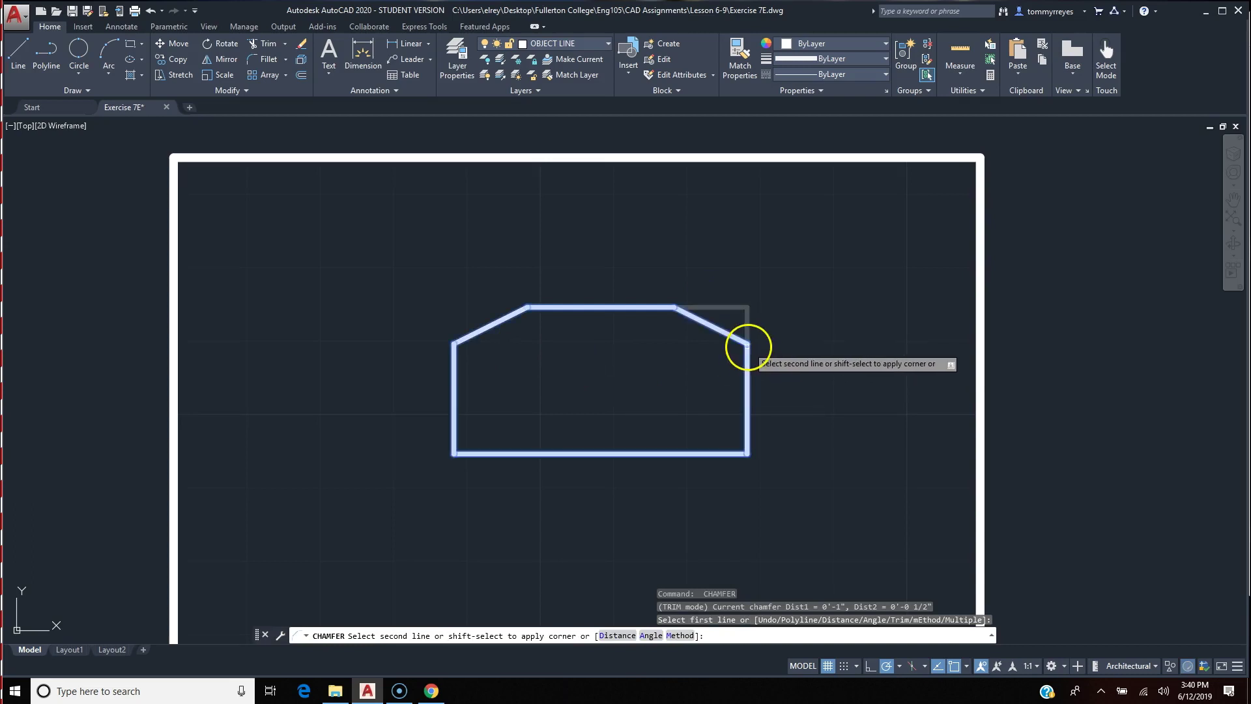
pyautogui.click(747, 356)
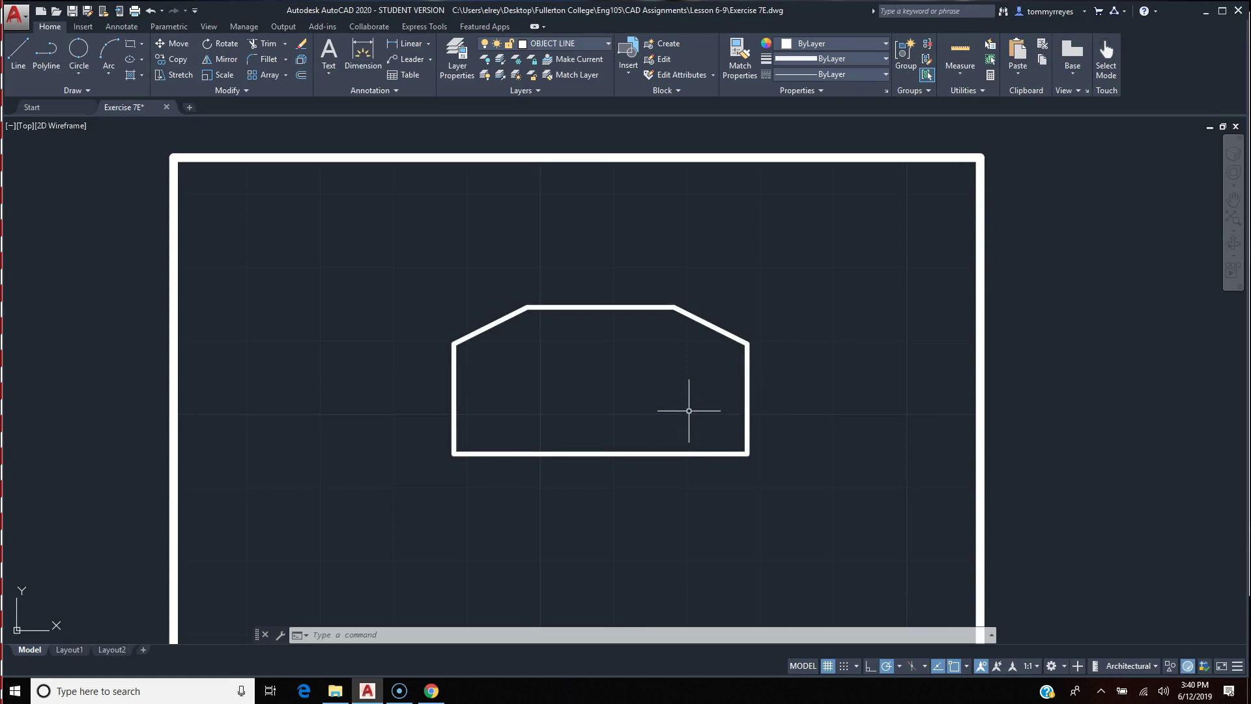
# - Try chamfering the rectangle's lower-right corner with the vertical side as the first line, and undo that chamfer
pyautogui.press('Return')
pyautogui.click(746, 430)
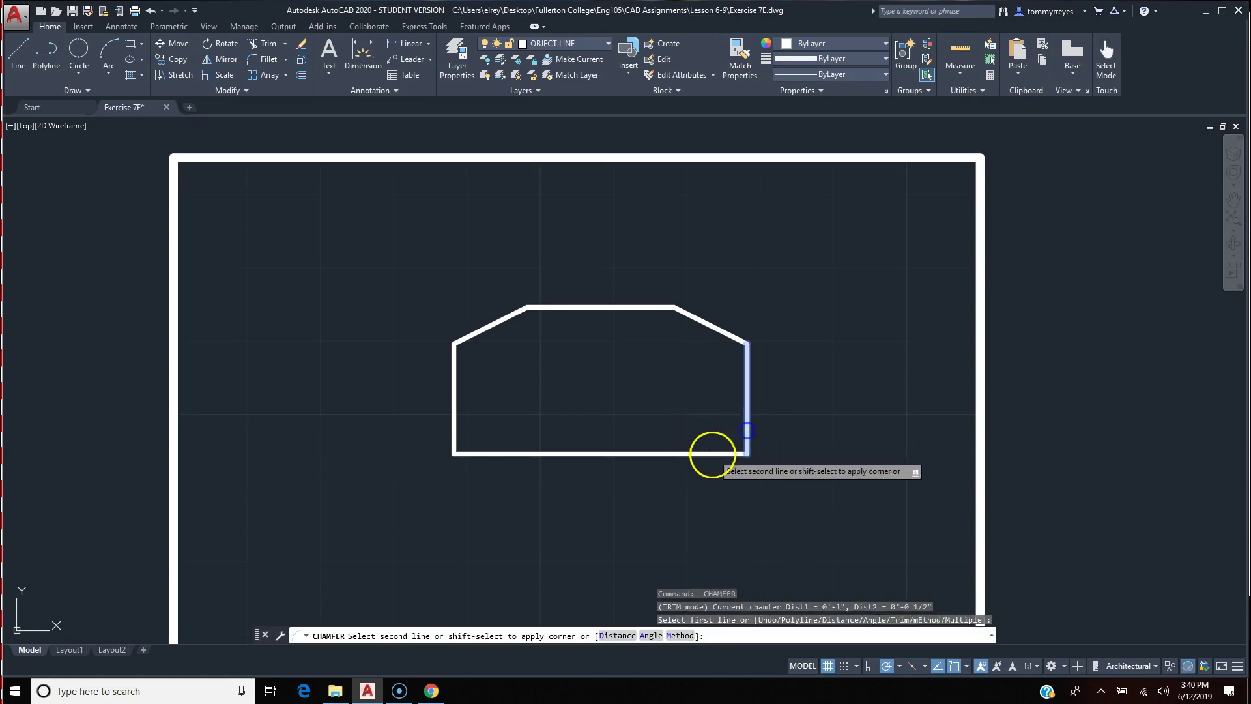
pyautogui.click(699, 455)
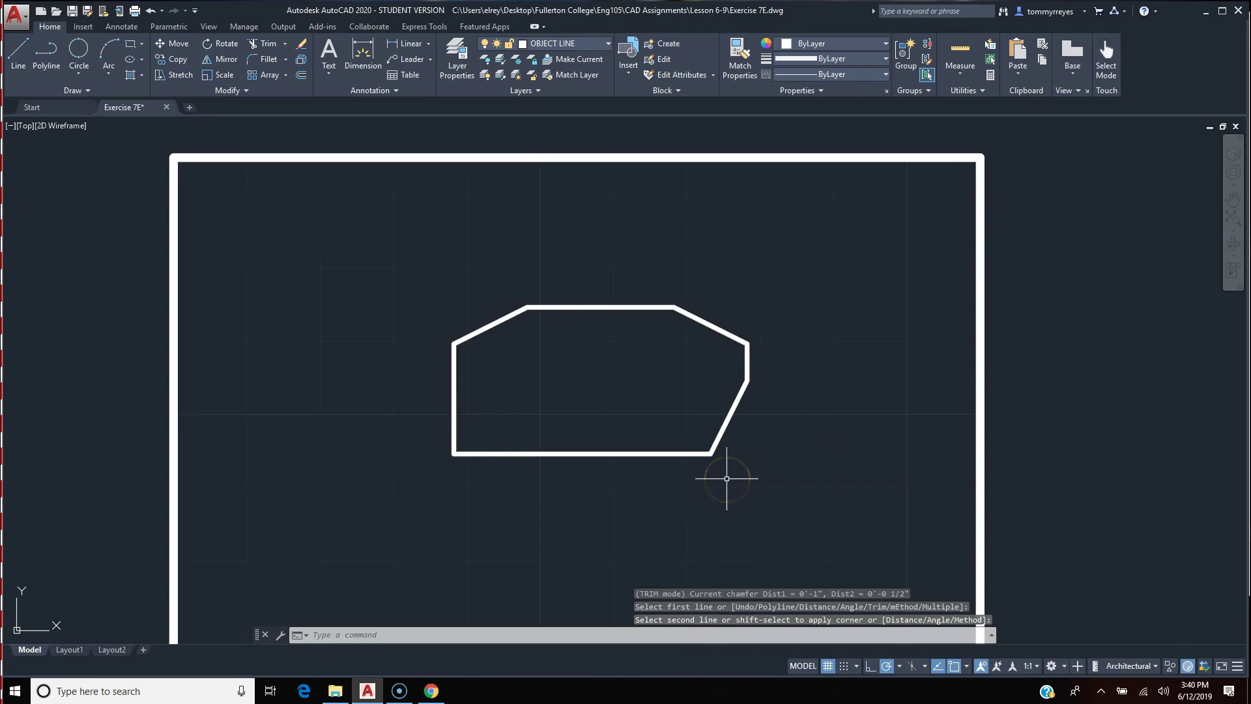
pyautogui.hotkey('ctrl', 'z')
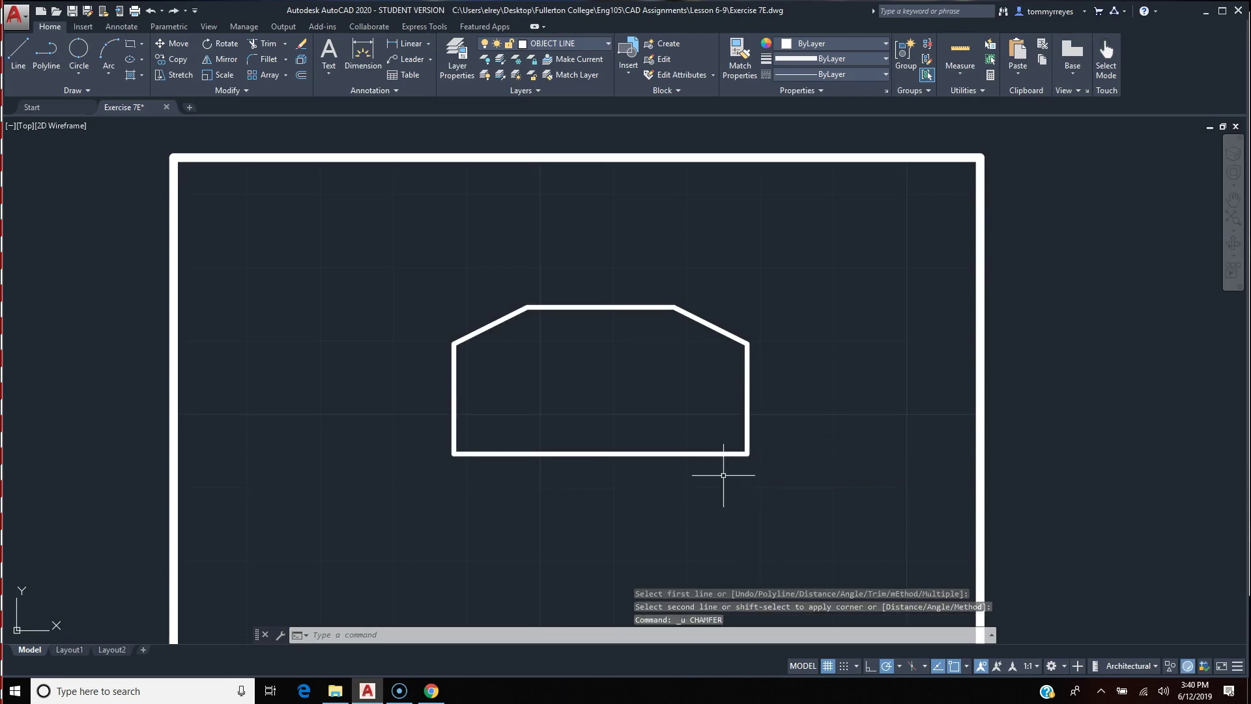
pyautogui.press('Return')
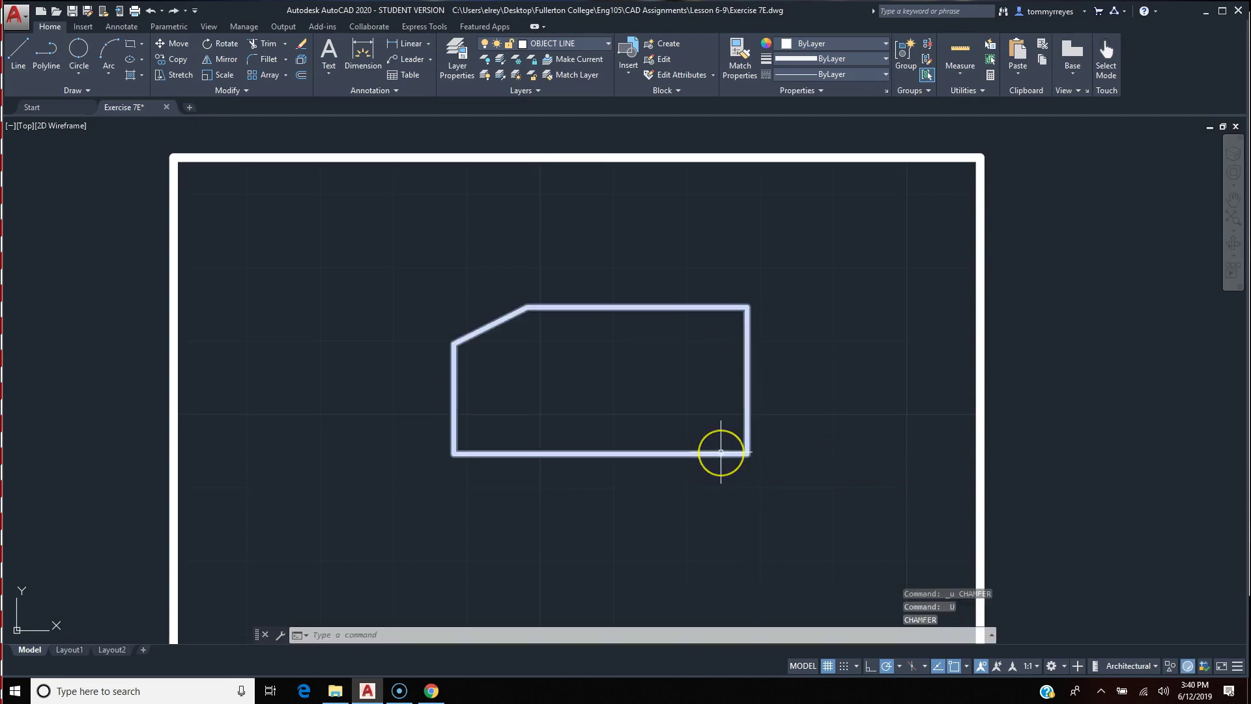
pyautogui.hotkey('ctrl', 'y')
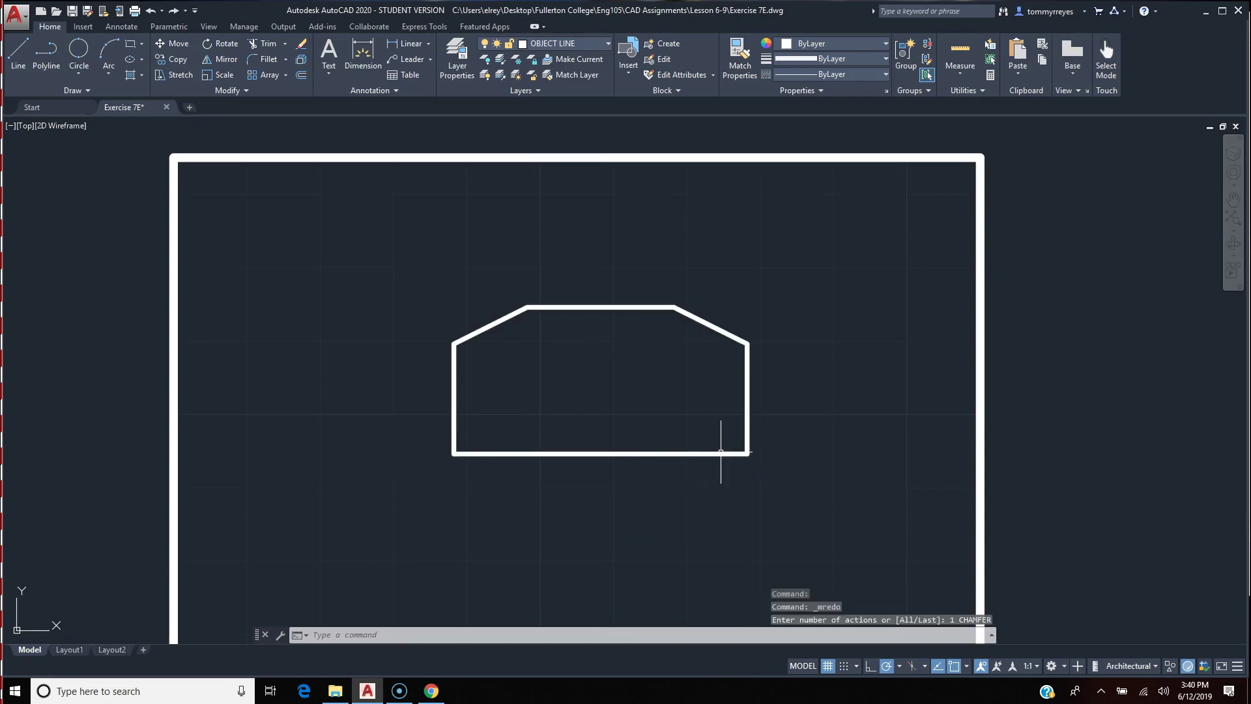
# - Chamfer the rectangle's lower-right corner with the same distances, taking the lower edge as the first line
pyautogui.write('cha')
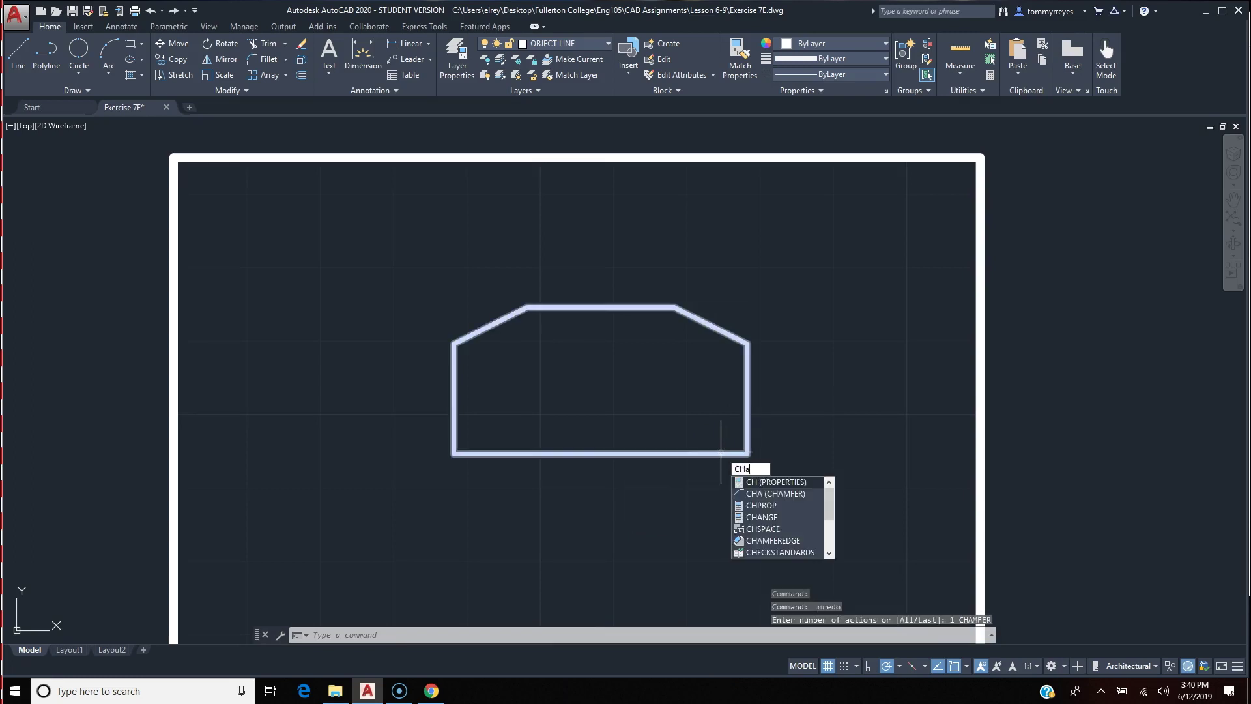
pyautogui.press('Return')
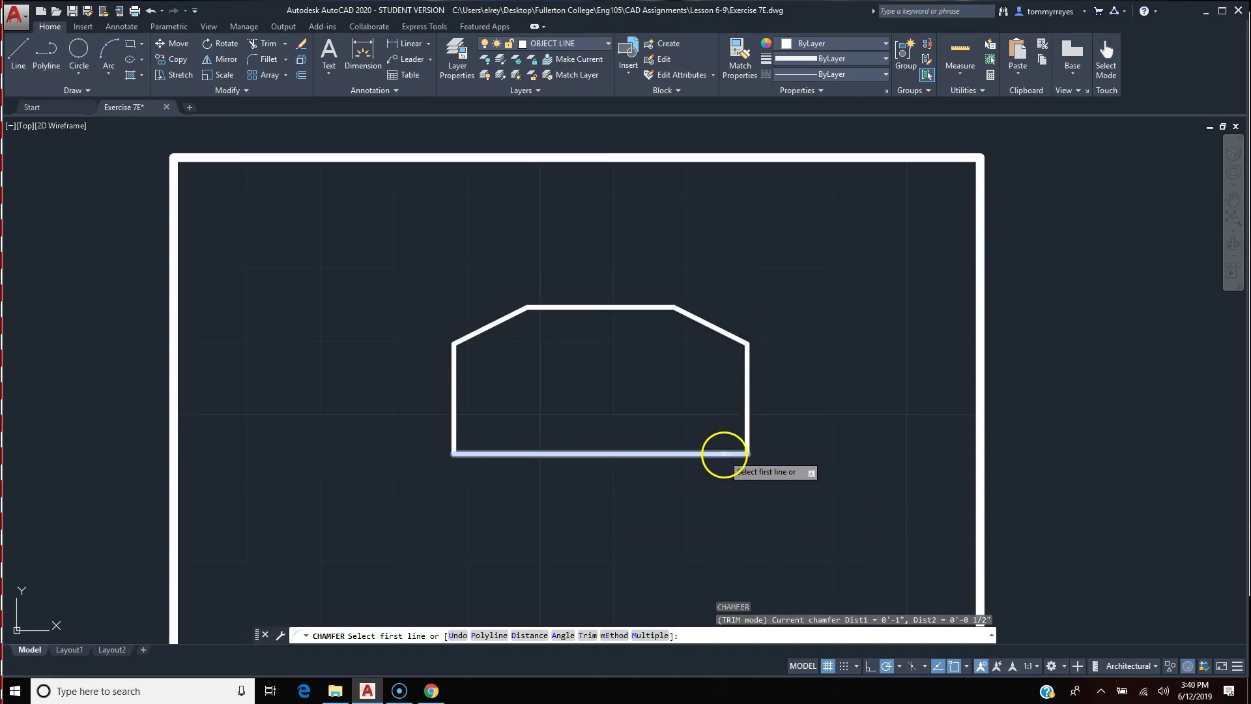
pyautogui.click(722, 454)
pyautogui.click(747, 423)
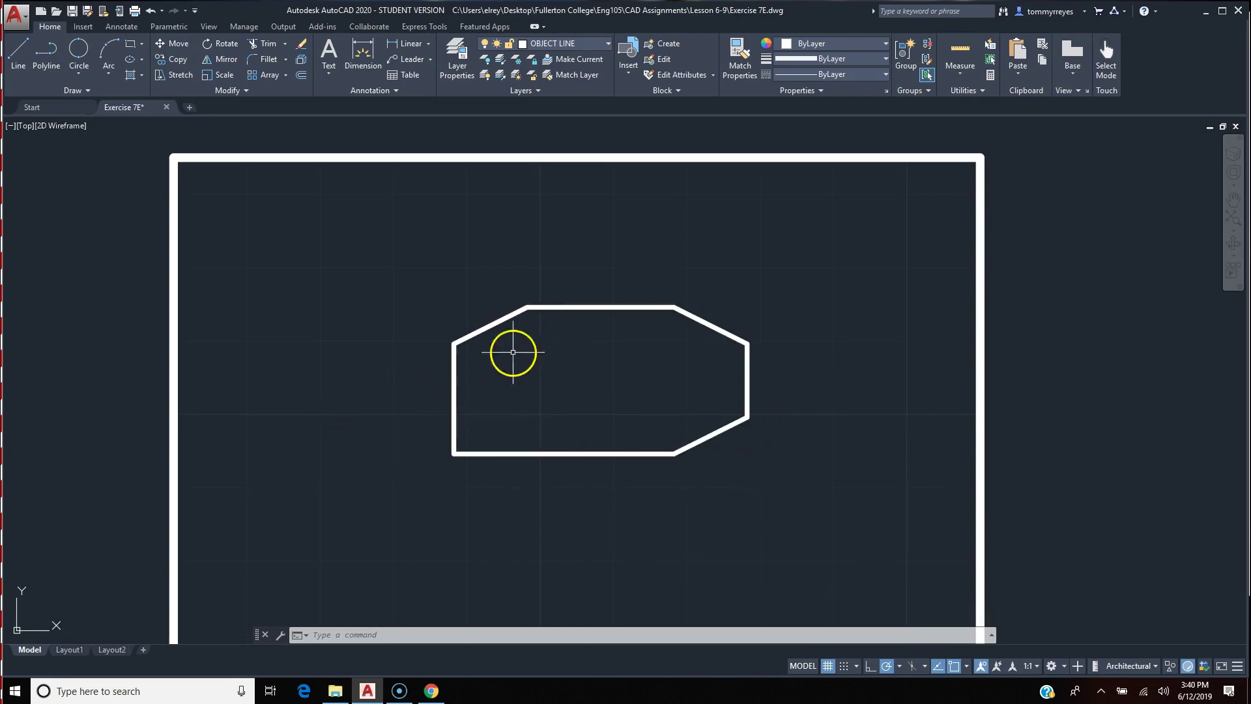
pyautogui.press('Return')
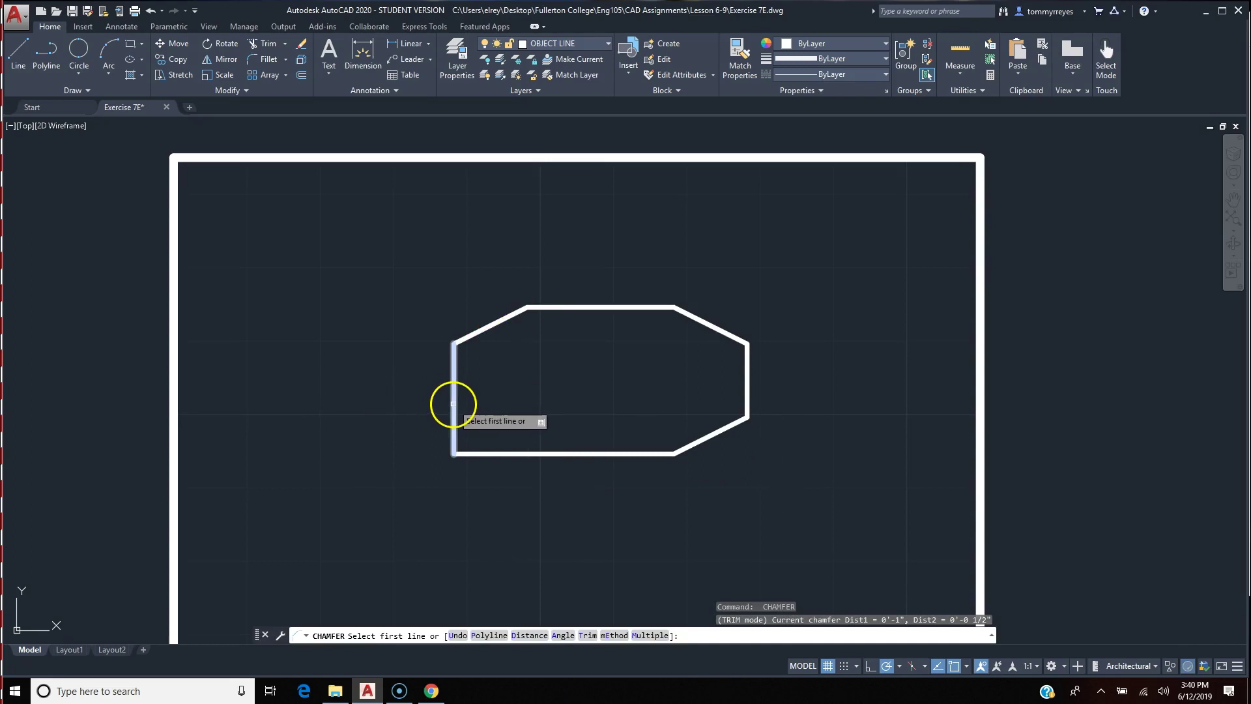
pyautogui.click(456, 401)
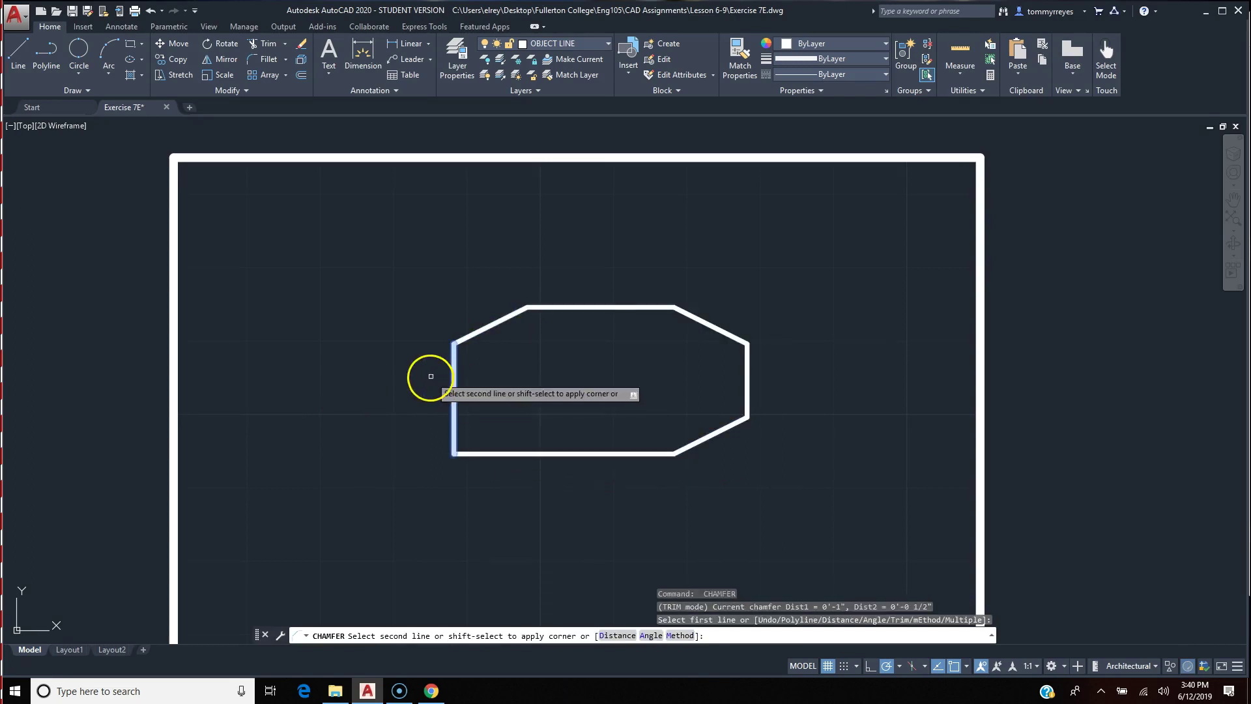
pyautogui.press('Escape')
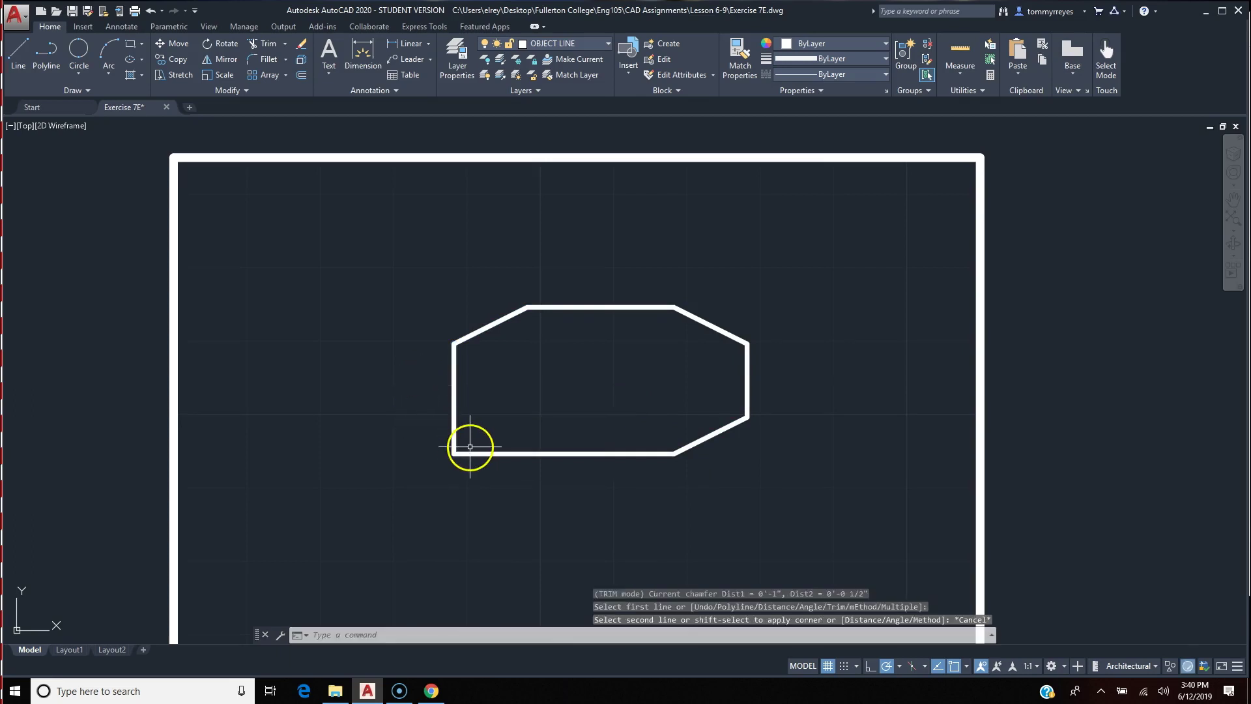
# - Chamfer the rectangle's lower-left corner with the same distances, taking the lower edge as the first line
pyautogui.press('Return')
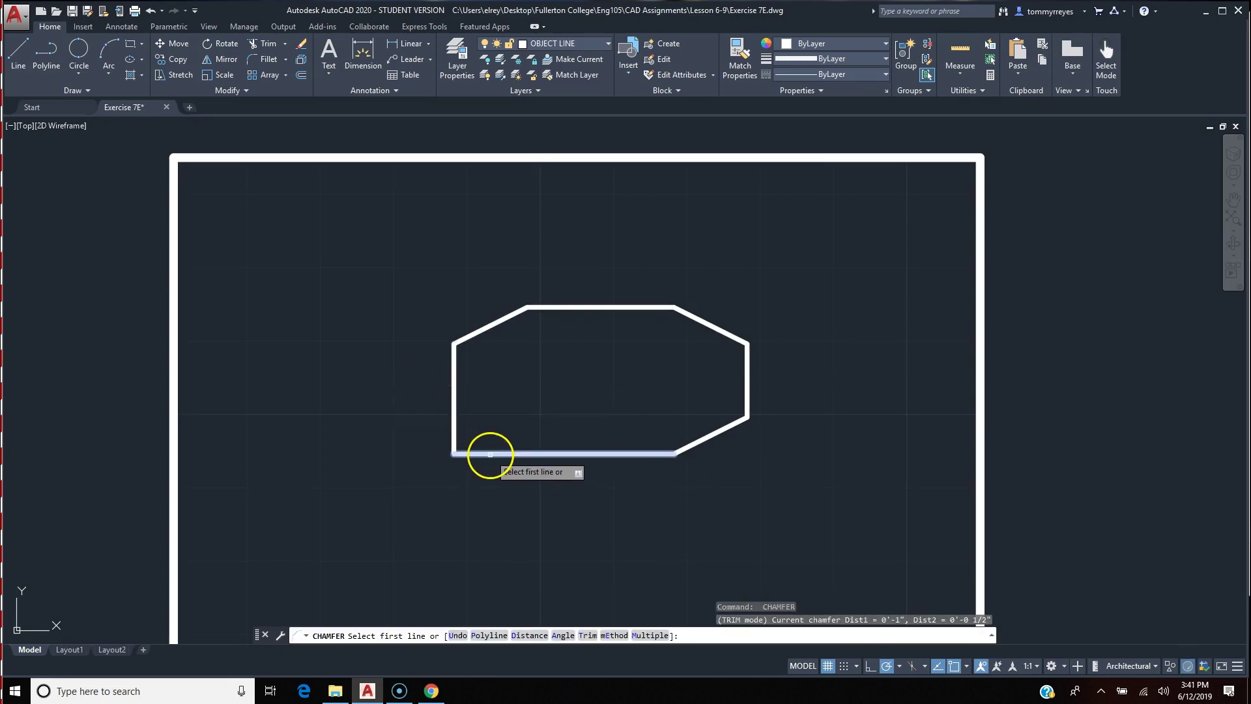
pyautogui.click(490, 454)
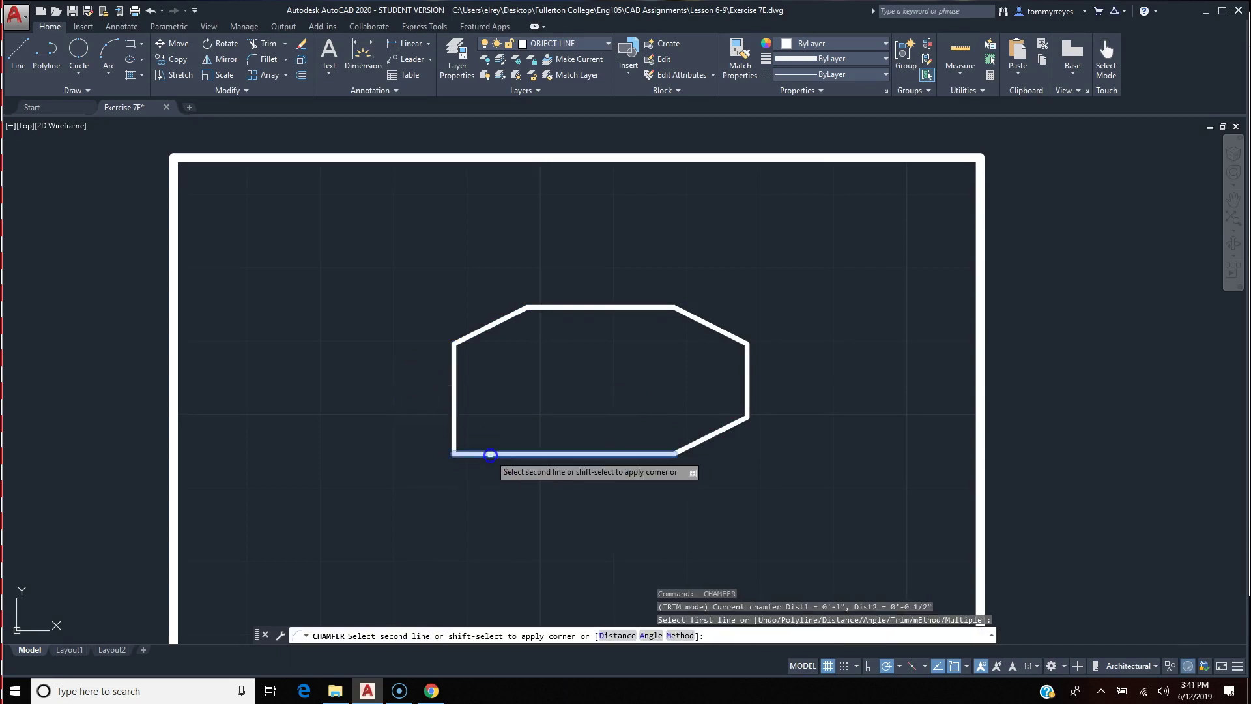
pyautogui.click(452, 398)
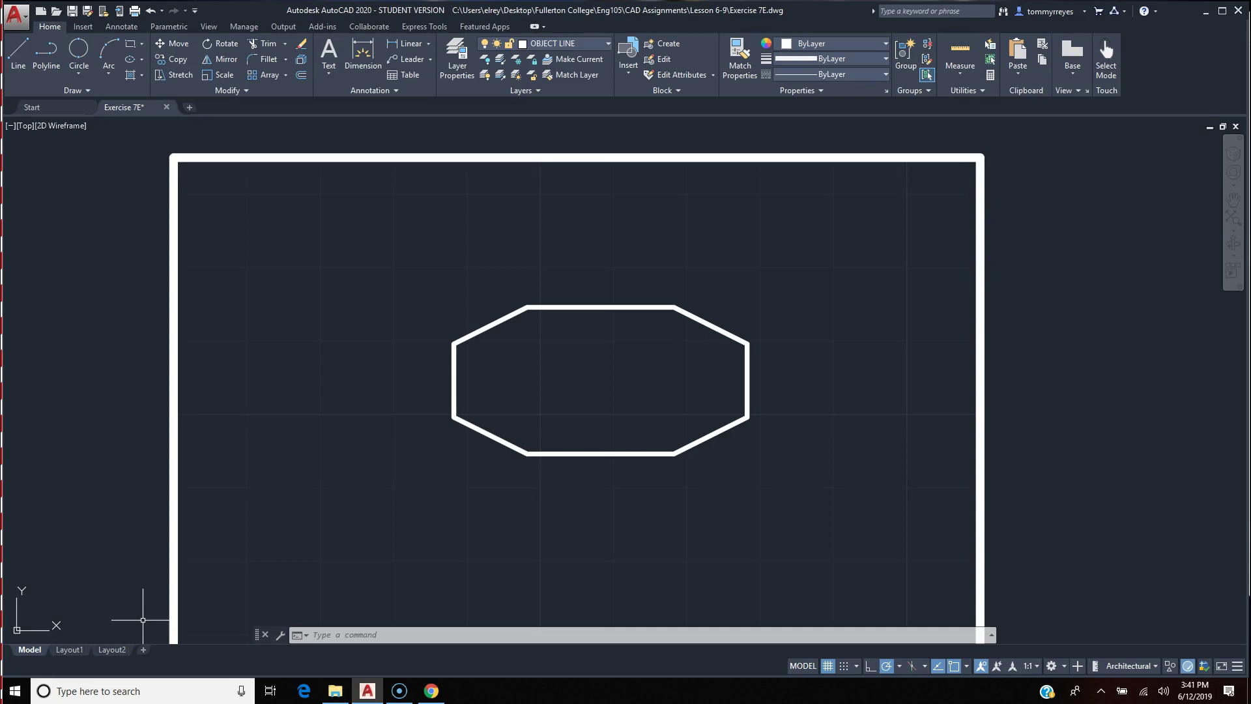
# - Erase the chamfered rectangle from the sheet
pyautogui.click(398, 272)
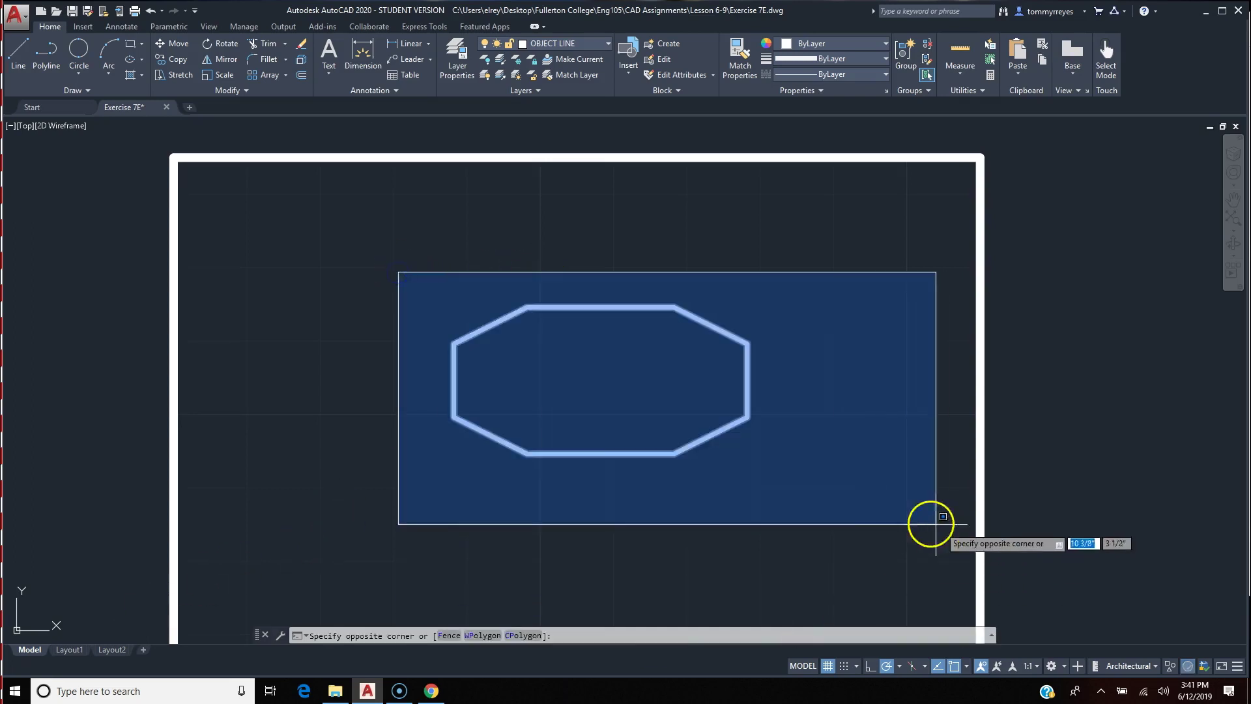
pyautogui.click(936, 523)
pyautogui.press('Delete')
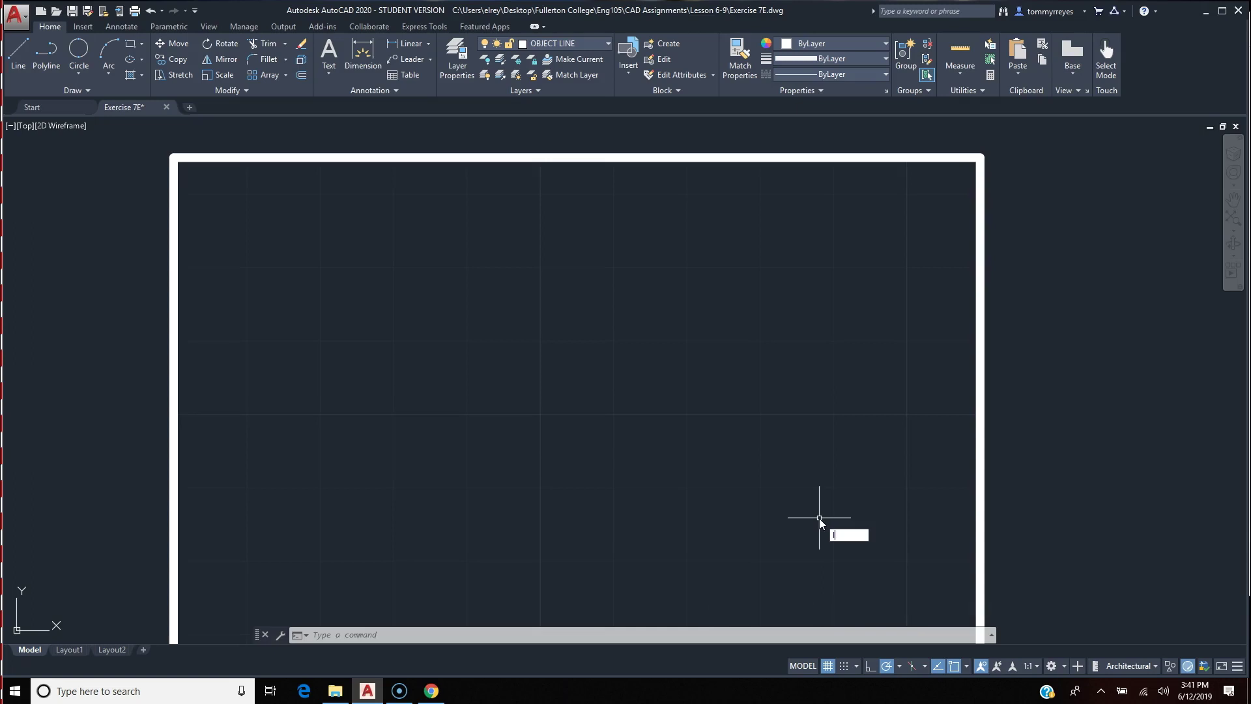
# - Draw a long vertical line down the horizontal middle of the sheet, starting a little below the border's upper edge
pyautogui.write('l')
pyautogui.press('Return')
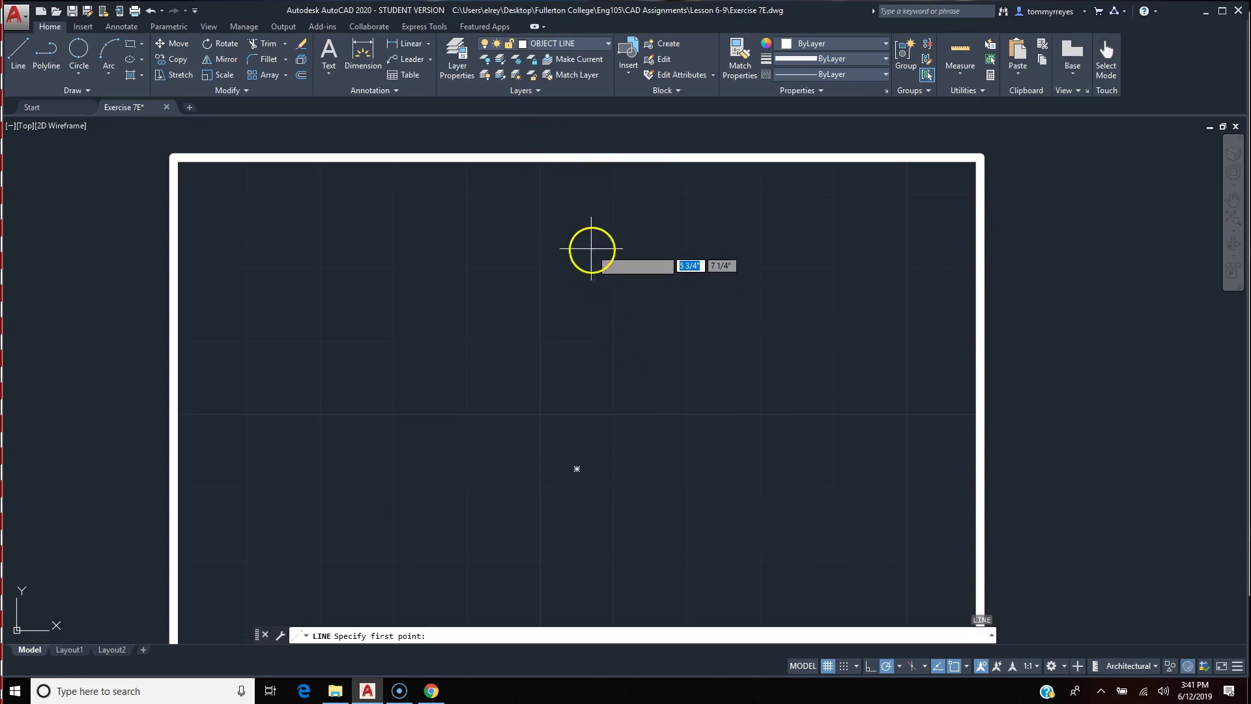
pyautogui.click(578, 223)
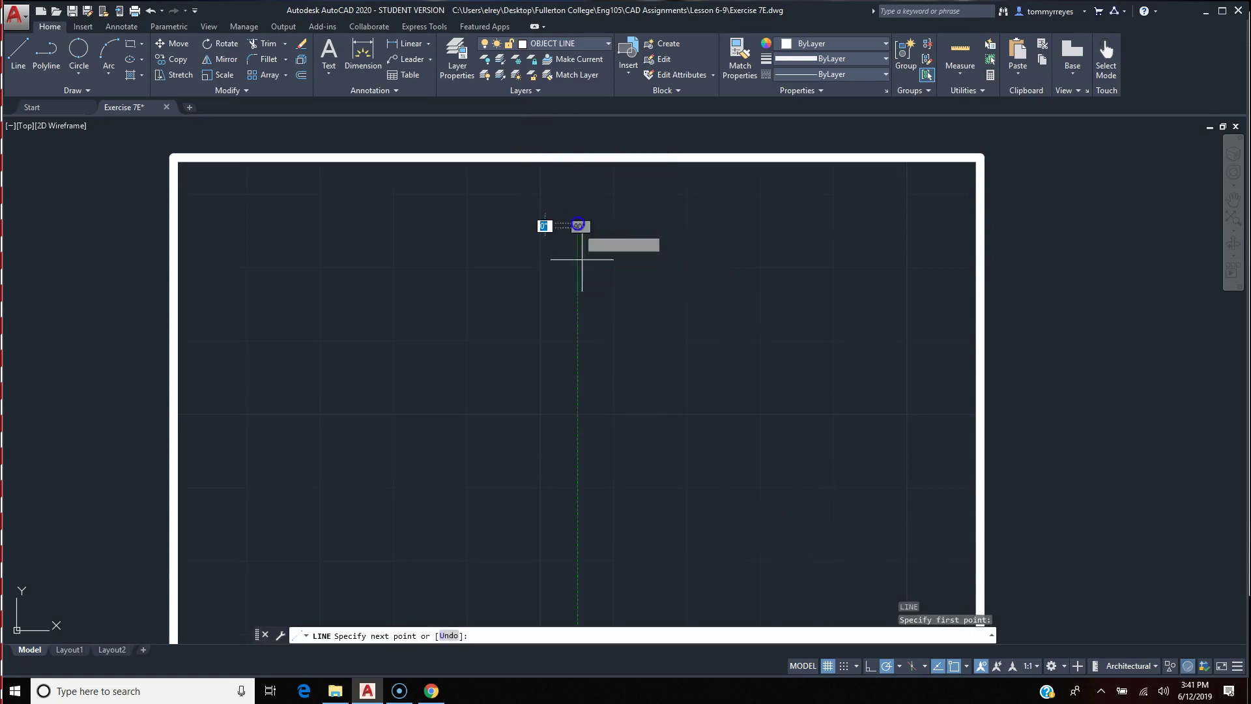
pyautogui.click(577, 588)
pyautogui.press('Return')
# - Assign the vertical line to the CENTERLINE layer
pyautogui.click(646, 338)
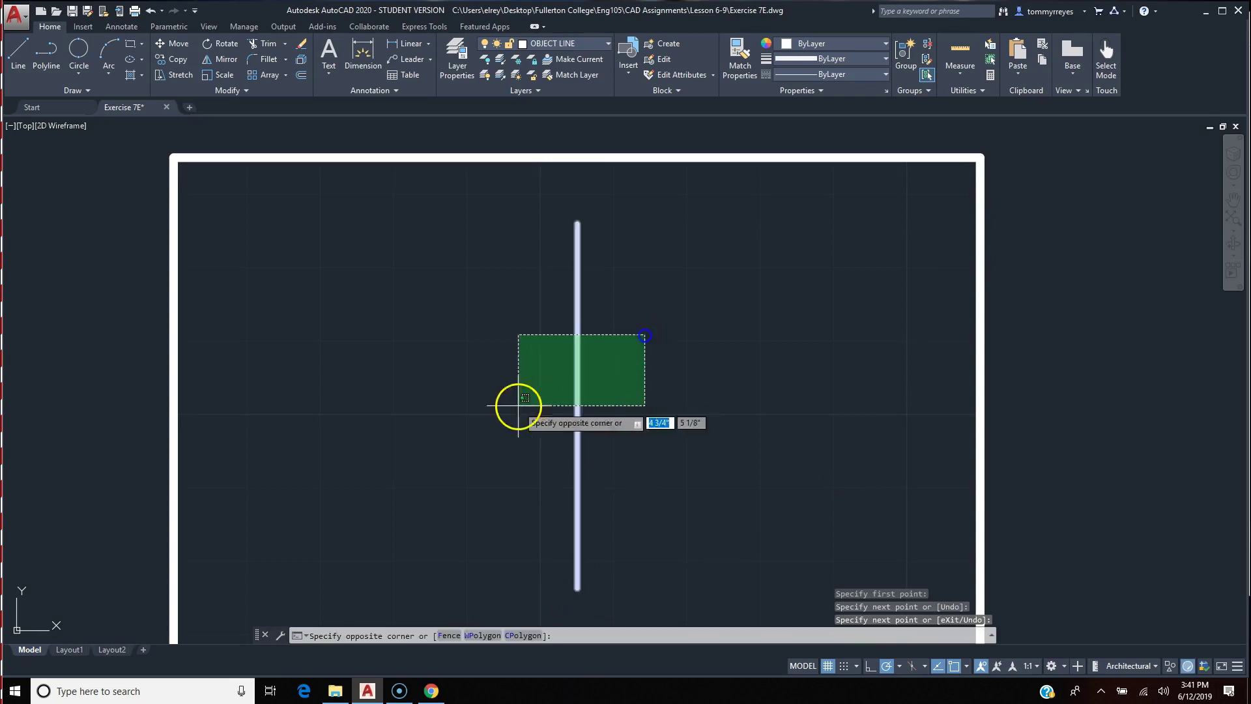
pyautogui.click(514, 417)
pyautogui.click(604, 44)
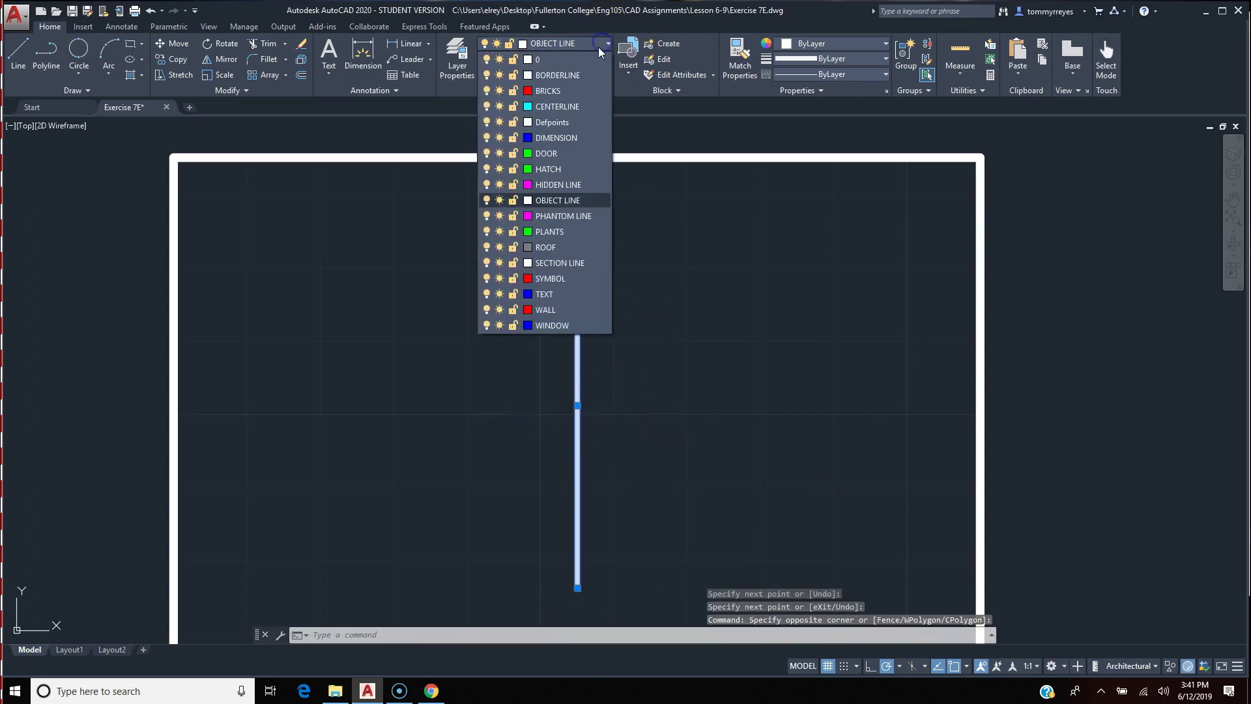
pyautogui.click(572, 107)
pyautogui.click(680, 365)
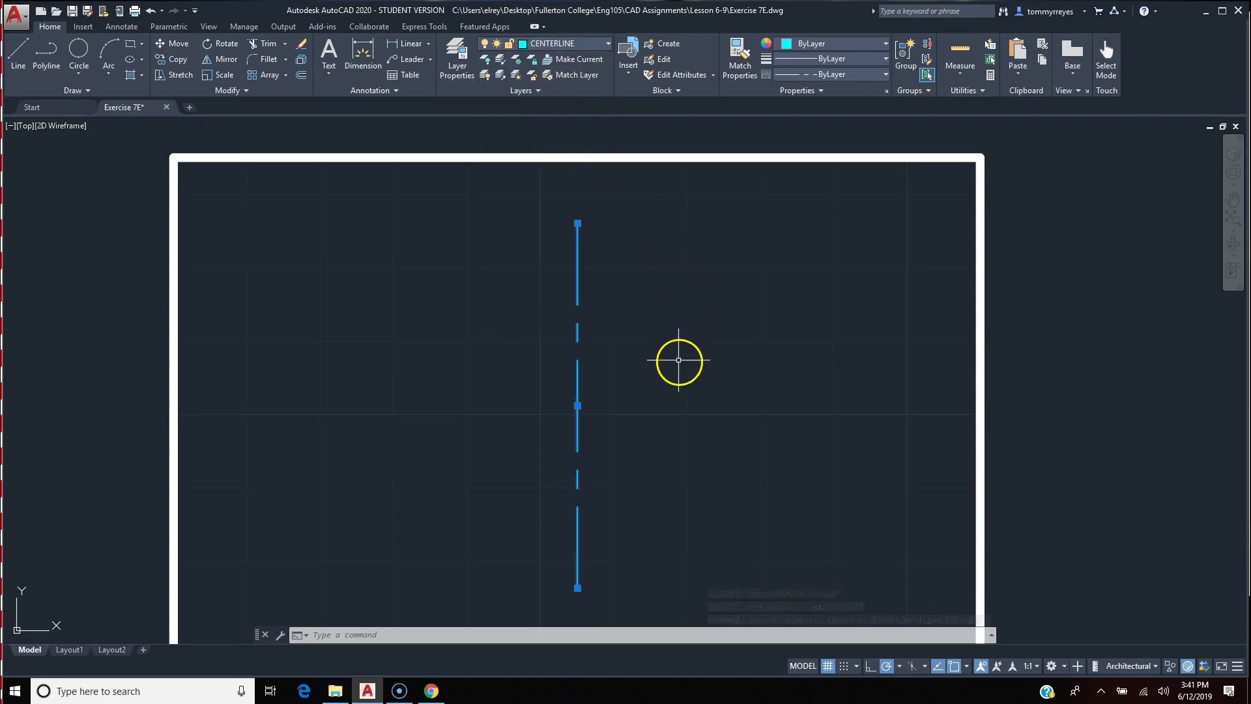
# - Draw a rectangle about 3 1/4" wide and 2 5/8" high, mostly left of the centerline with its right edge just past it
pyautogui.click(672, 313)
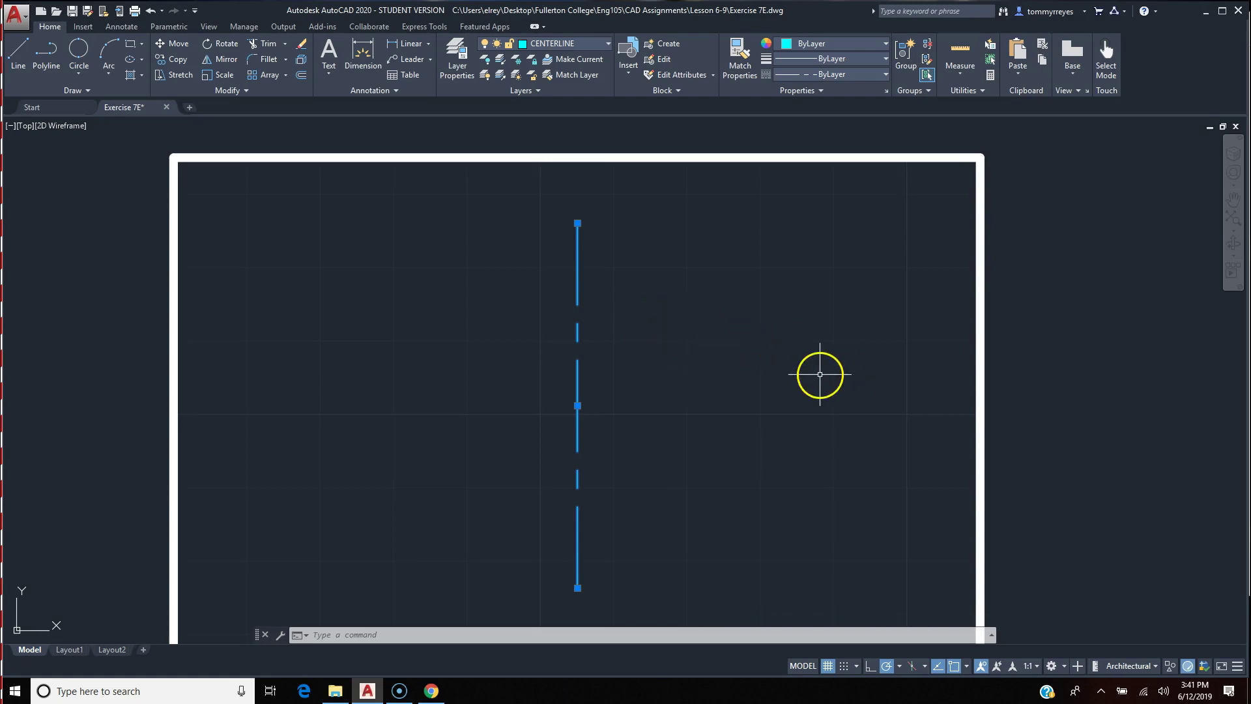
pyautogui.press('Escape')
pyautogui.press('Escape')
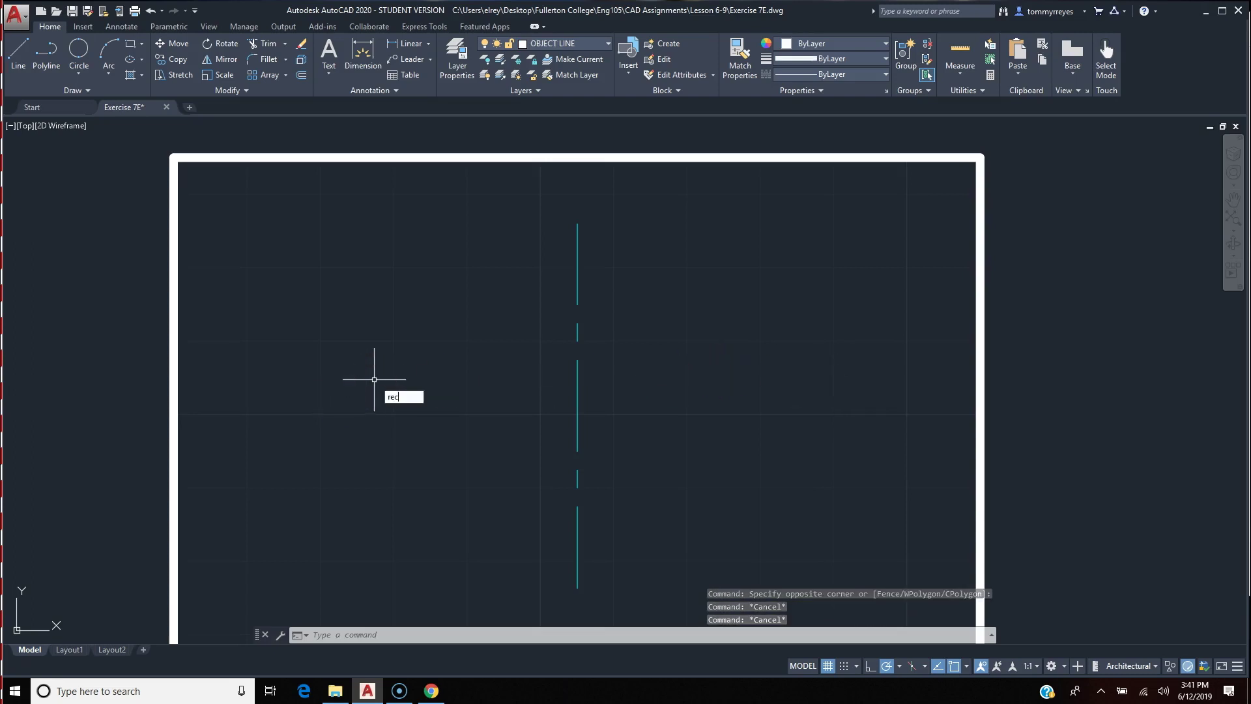
pyautogui.press('Return')
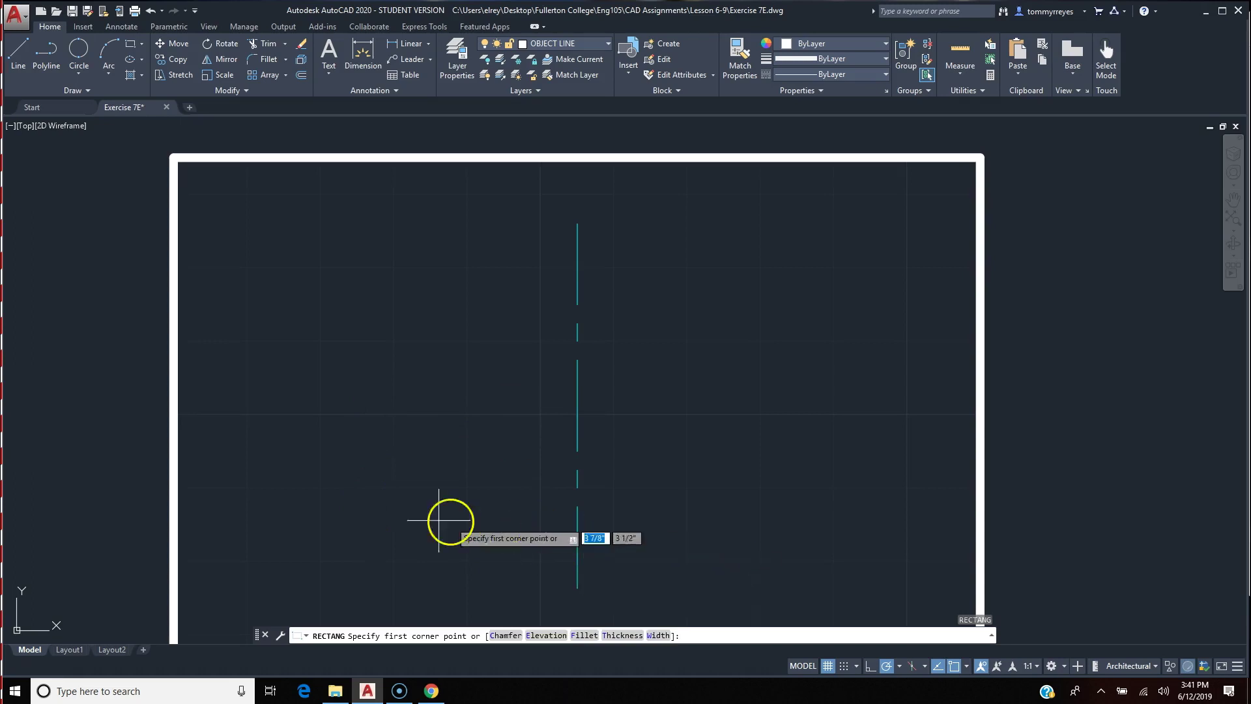
pyautogui.click(363, 540)
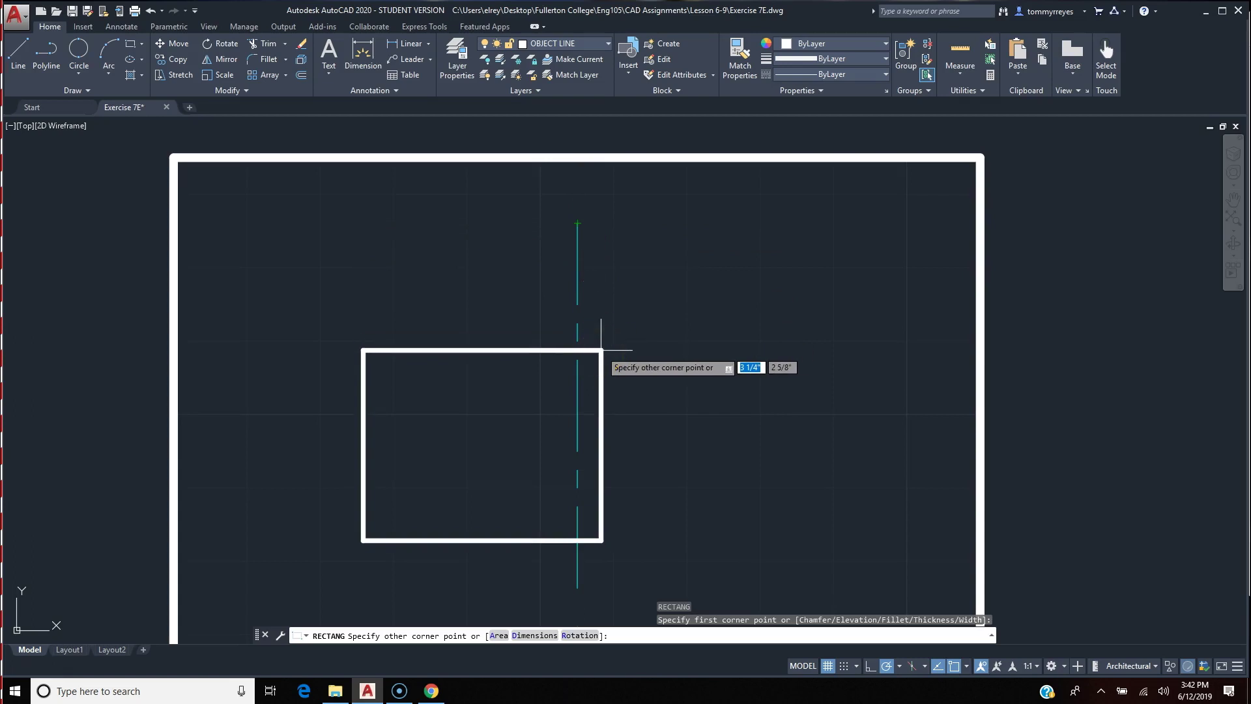
pyautogui.click(601, 350)
# - Trim the rectangle's upper and lower edges back to the centerline and erase the leftover vertical edge beyond it
pyautogui.write('tr')
pyautogui.press('Return')
pyautogui.press('Return')
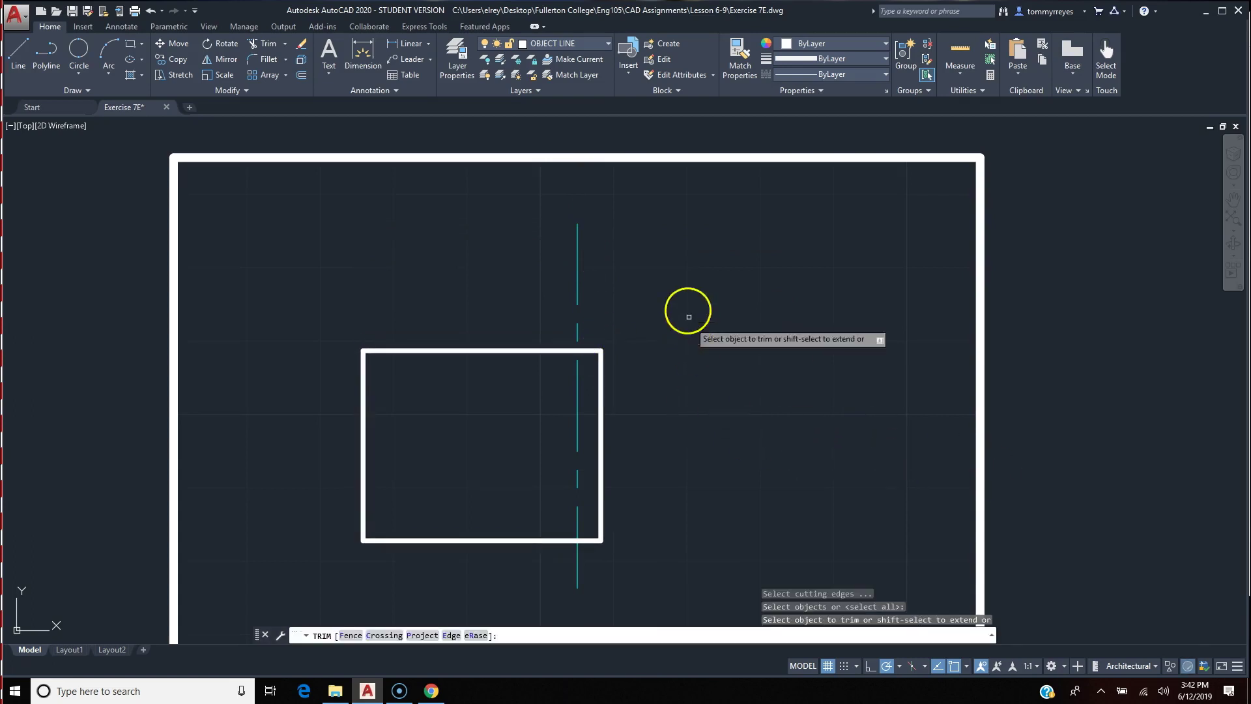
pyautogui.click(686, 270)
pyautogui.click(591, 591)
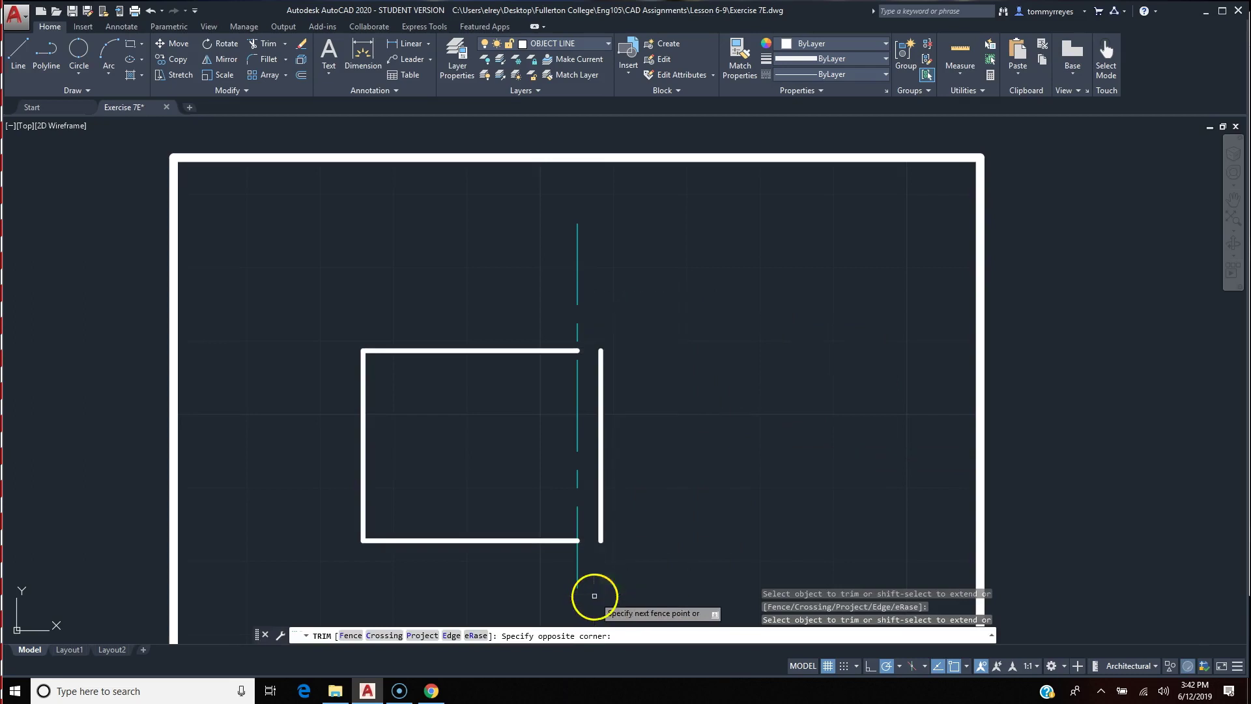
pyautogui.press('Escape')
pyautogui.click(601, 503)
pyautogui.press('Delete')
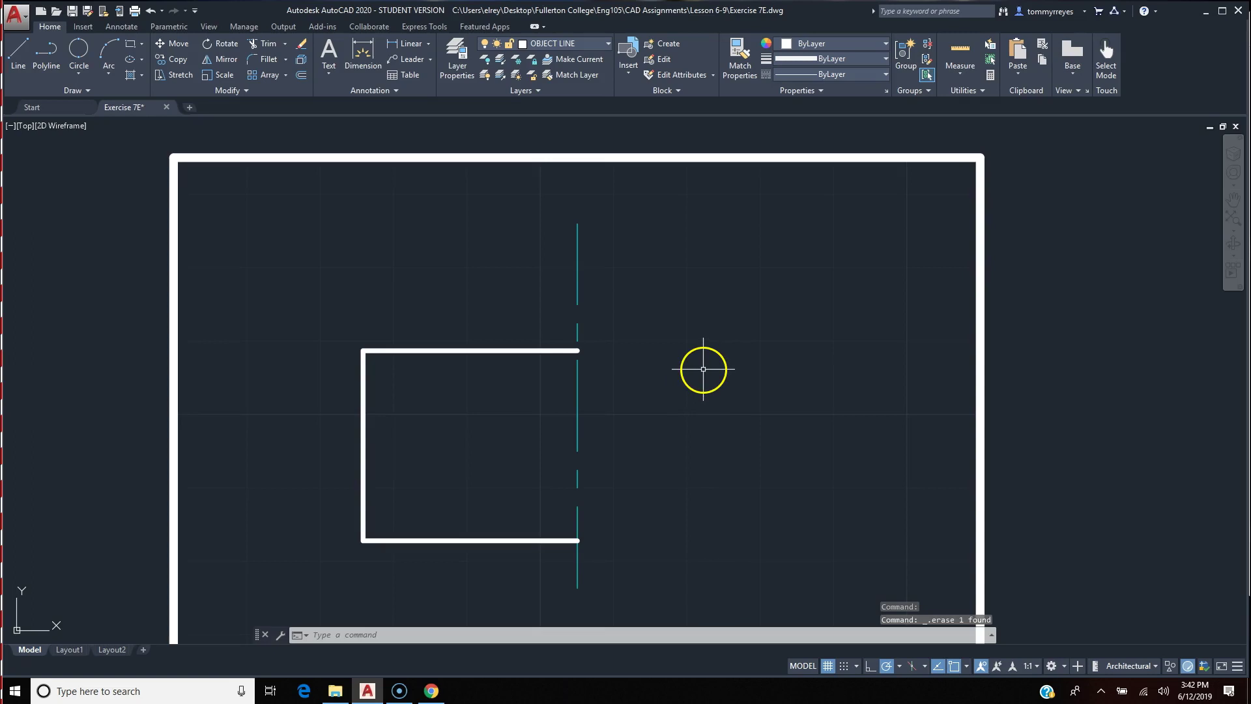
# - Draw a tall, narrow door rectangle from slightly below the outline's lower edge up to the centerline, ending below the upper edge
pyautogui.write('c')
pyautogui.press('Return')
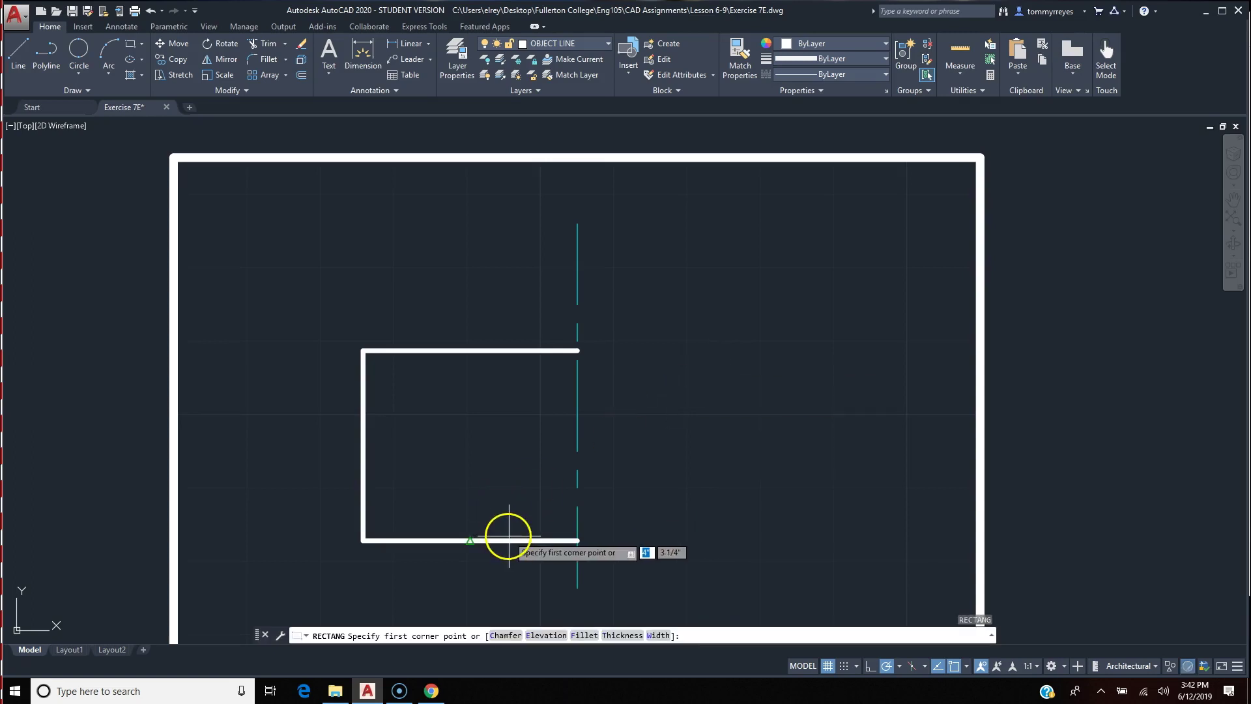
pyautogui.scroll(4, 518, 540)
pyautogui.scroll(-2, 533, 568)
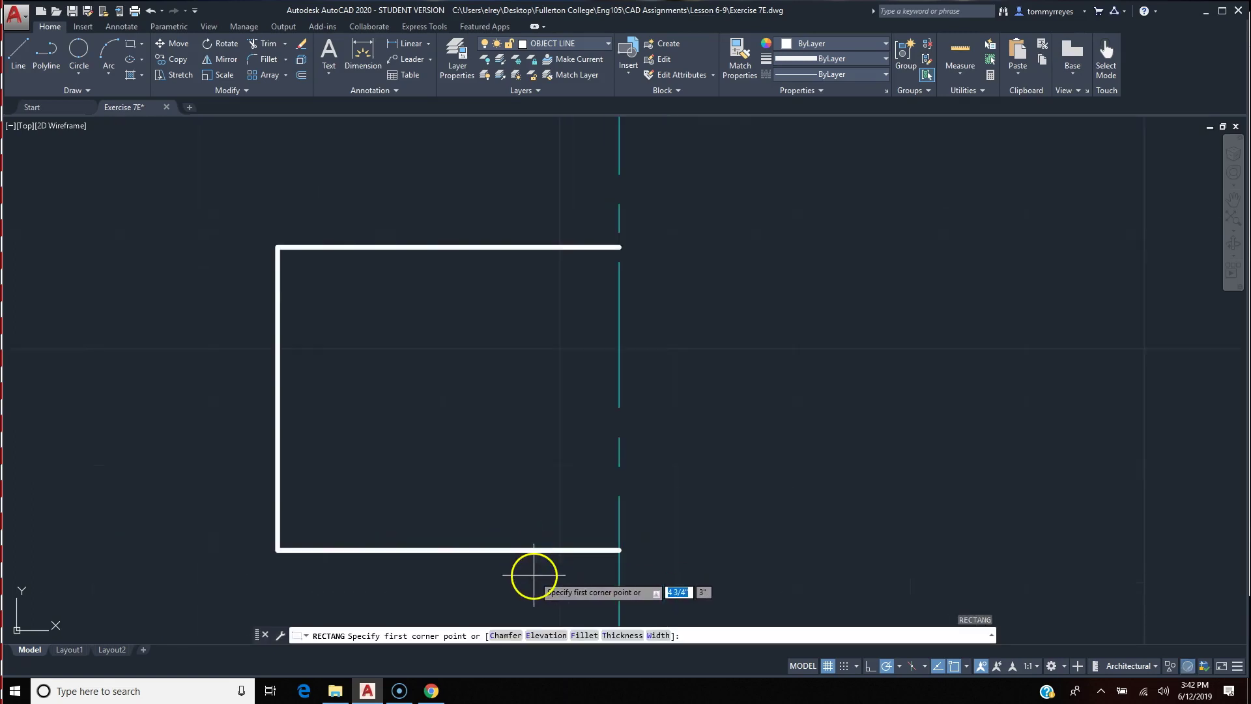
pyautogui.click(533, 575)
pyautogui.click(619, 335)
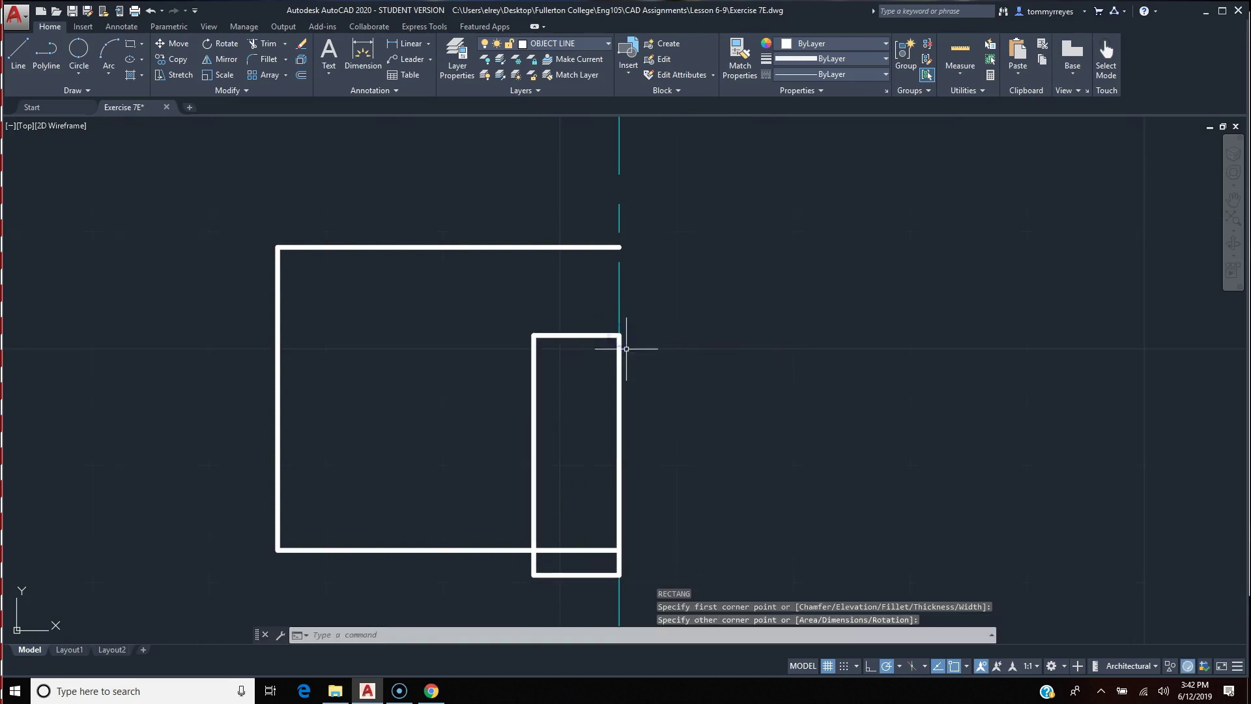
# - Trim away the parts of the door rectangle that project below the outline's lower edge
pyautogui.write('tr')
pyautogui.press('Return')
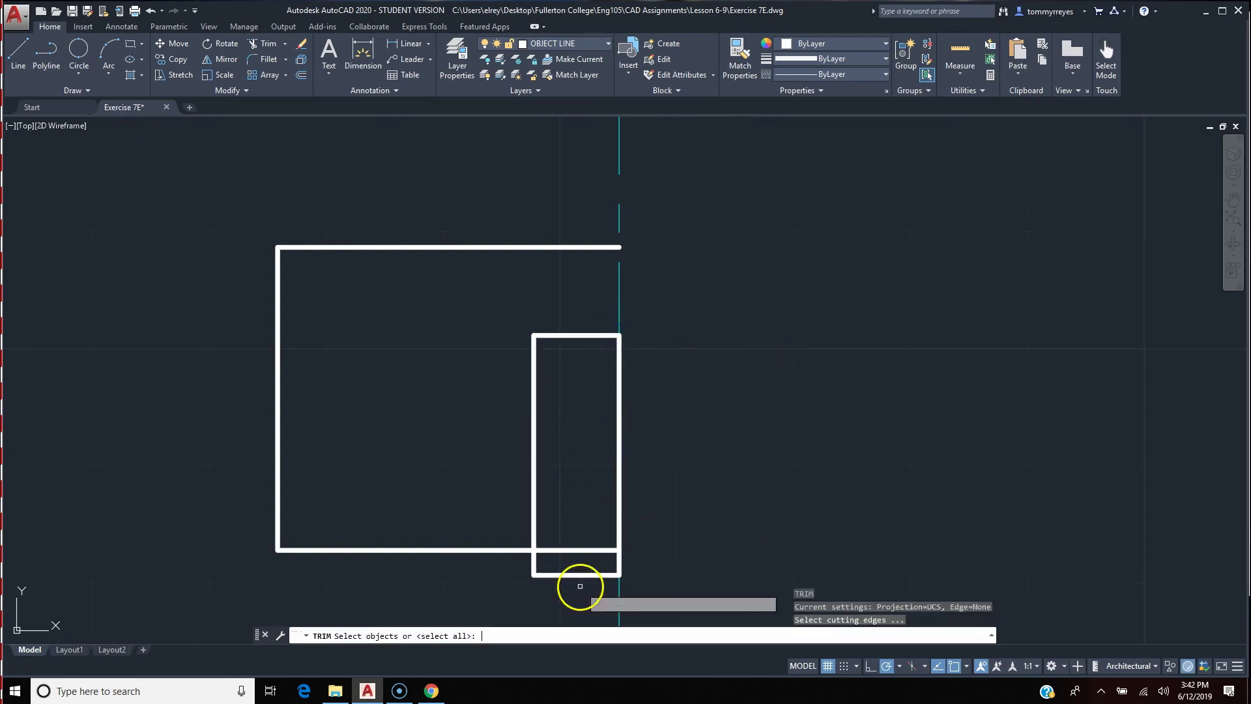
pyautogui.press('Return')
pyautogui.click(576, 581)
pyautogui.click(523, 569)
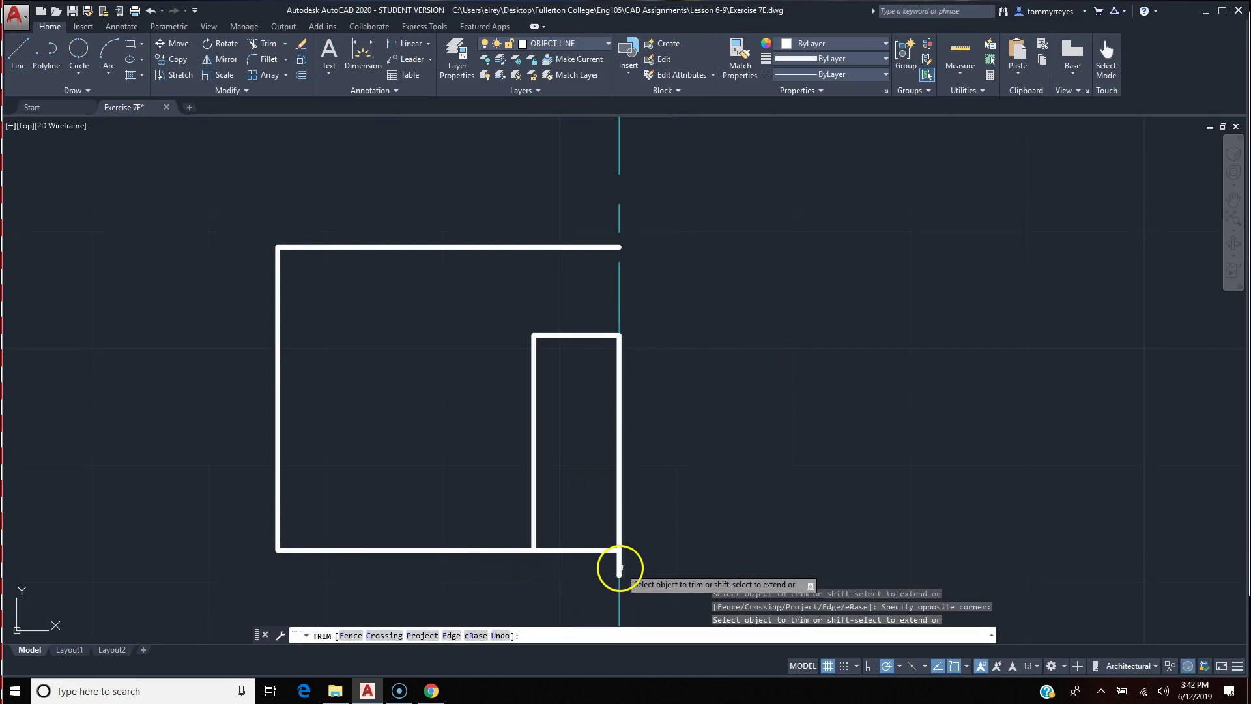
pyautogui.click(619, 569)
pyautogui.click(620, 569)
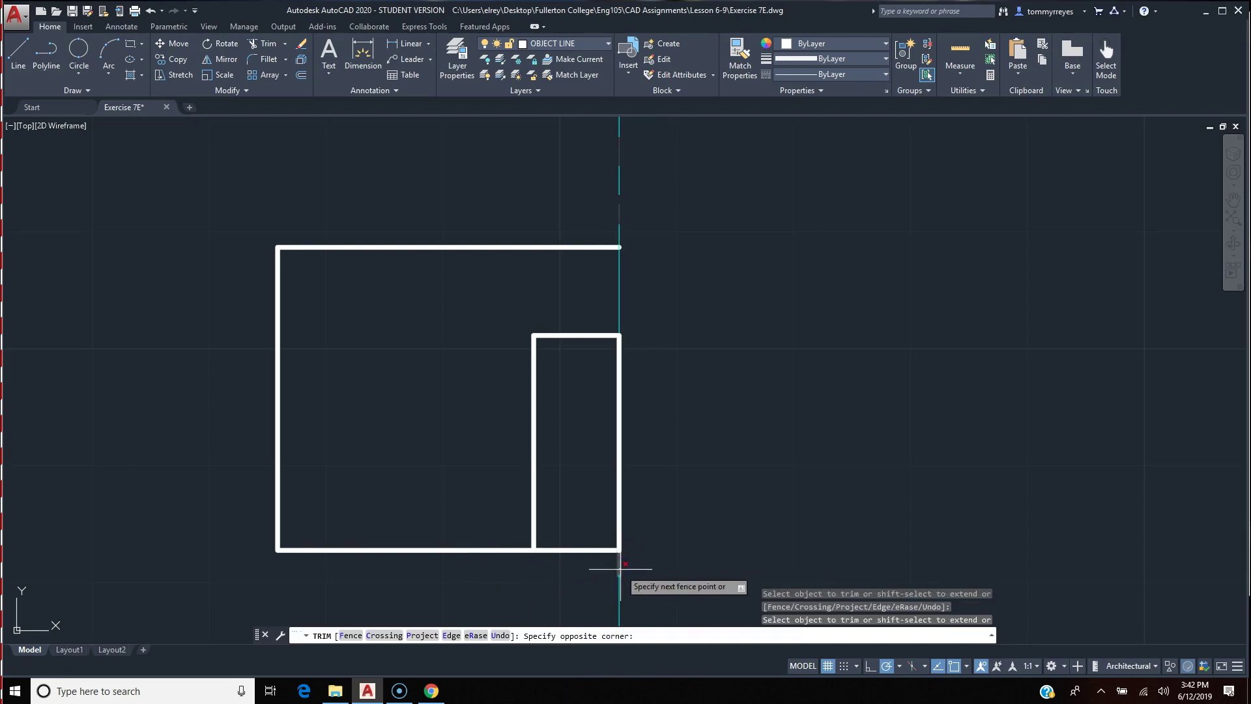
pyautogui.click(623, 572)
pyautogui.scroll(-2, 693, 558)
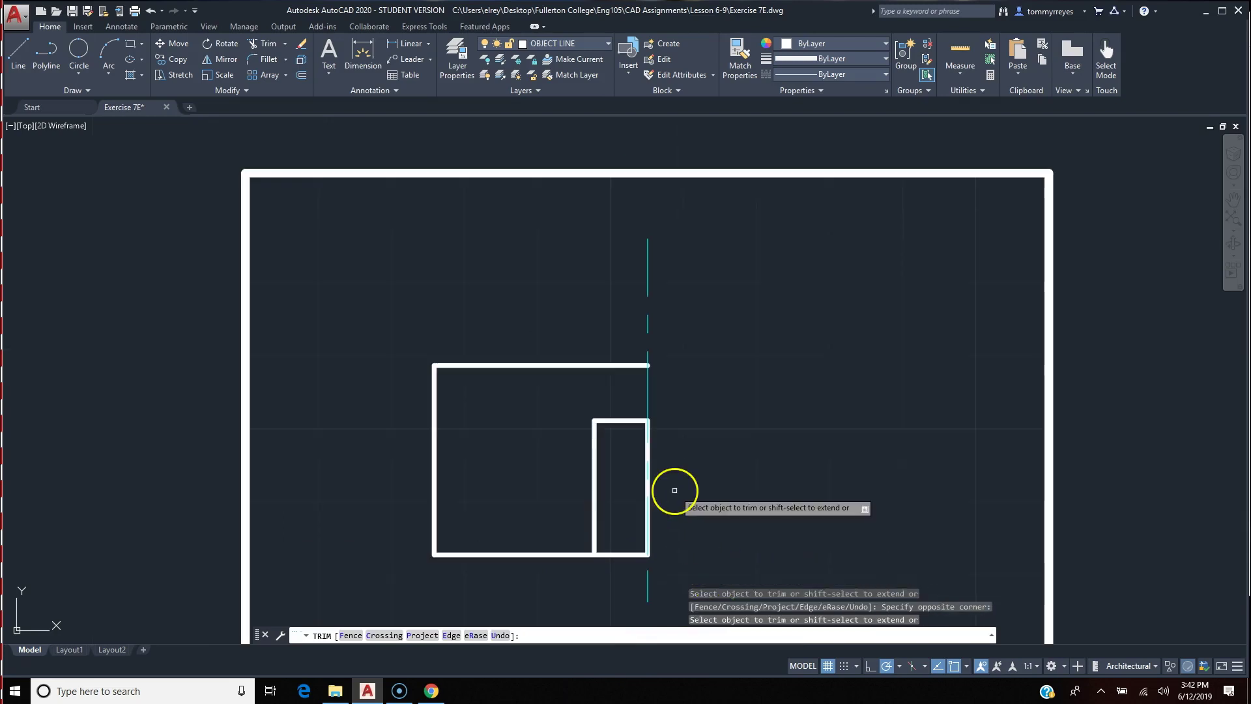
# - Draw a small window rectangle about 1/2" wide inside the upper part of the door
pyautogui.scroll(2, 674, 490)
pyautogui.scroll(2, 675, 490)
pyautogui.scroll(2, 674, 490)
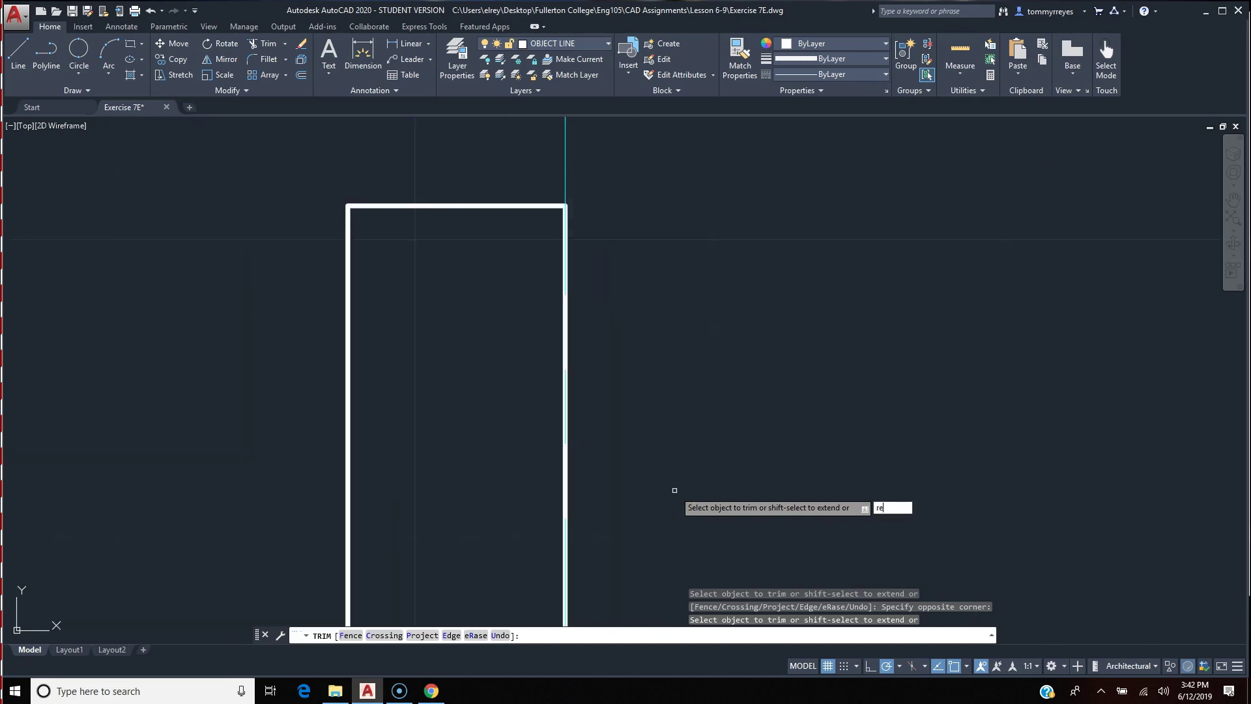
pyautogui.press('Return')
pyautogui.press('Escape')
pyautogui.press('Escape')
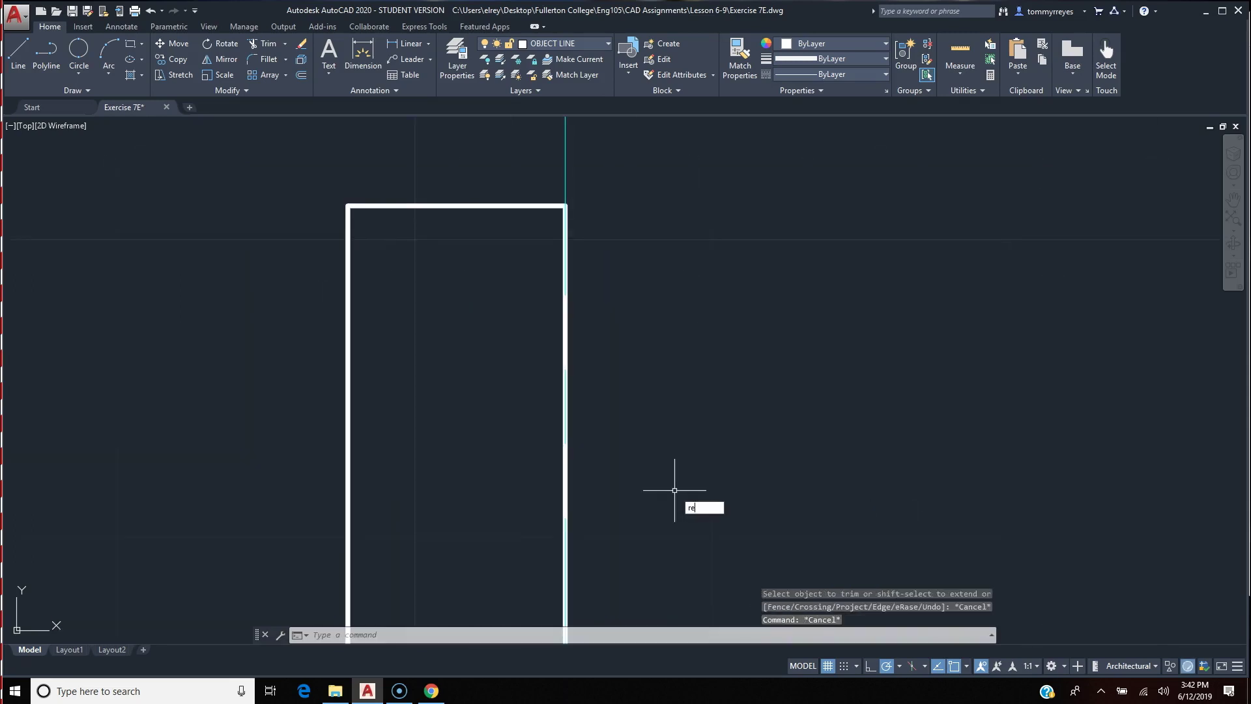
pyautogui.write('c')
pyautogui.press('Return')
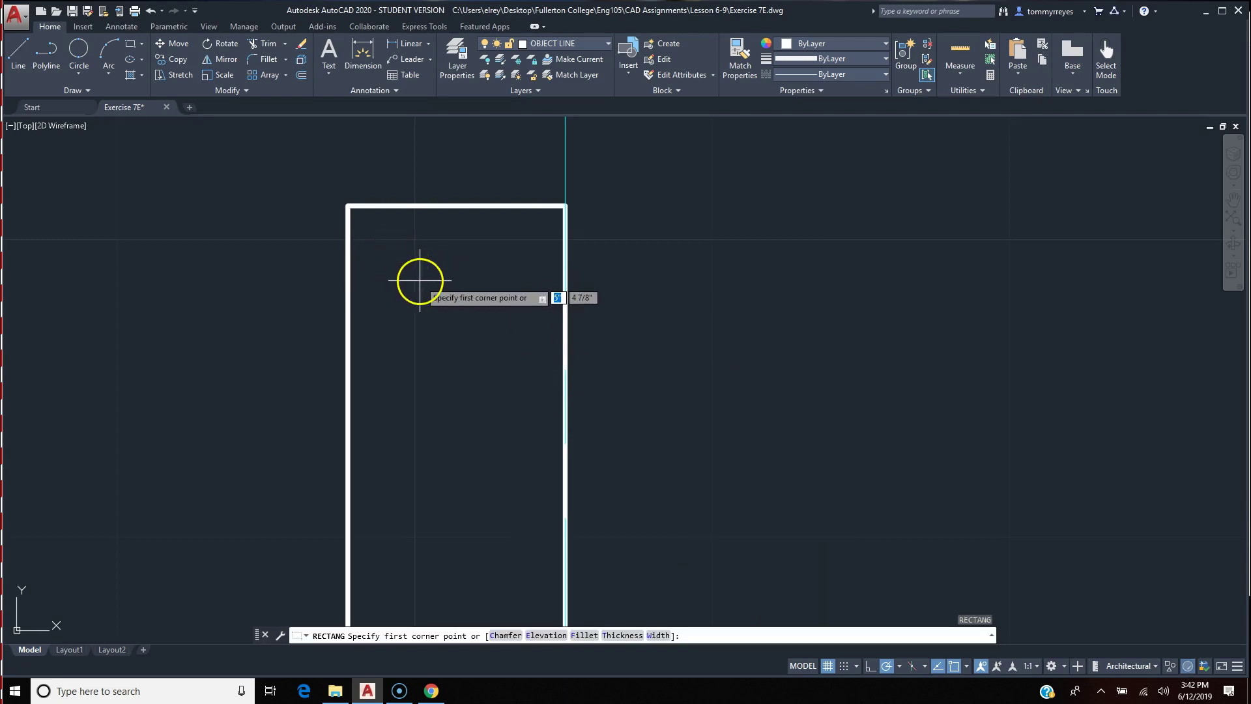
pyautogui.click(386, 239)
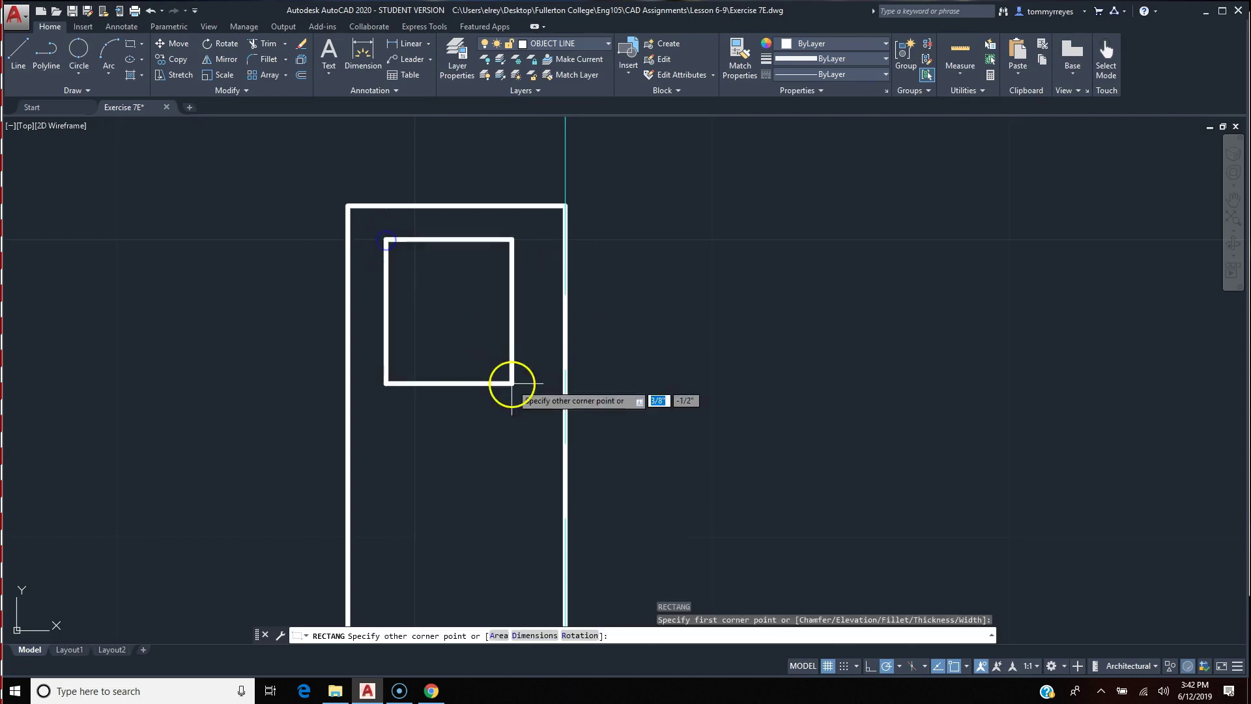
pyautogui.click(545, 378)
# - Divide the door window into four panes with a vertical and a horizontal line between the midpoints of its edges
pyautogui.write('l')
pyautogui.press('Return')
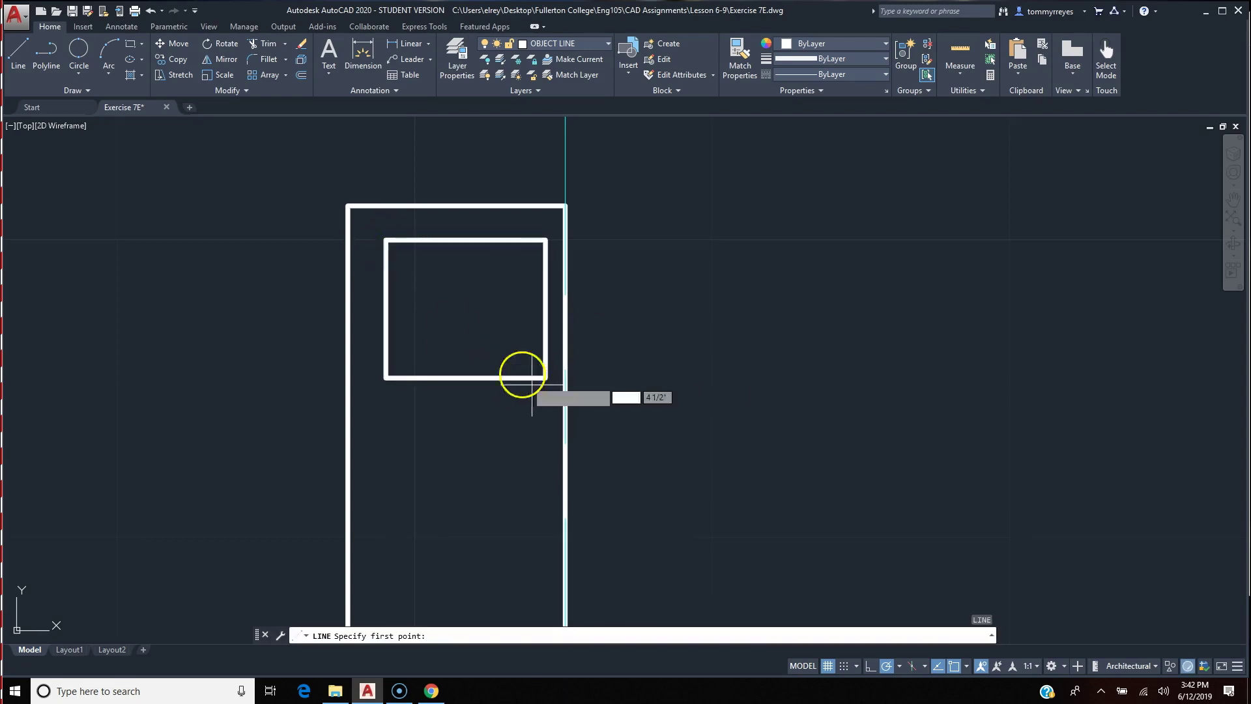
pyautogui.click(465, 240)
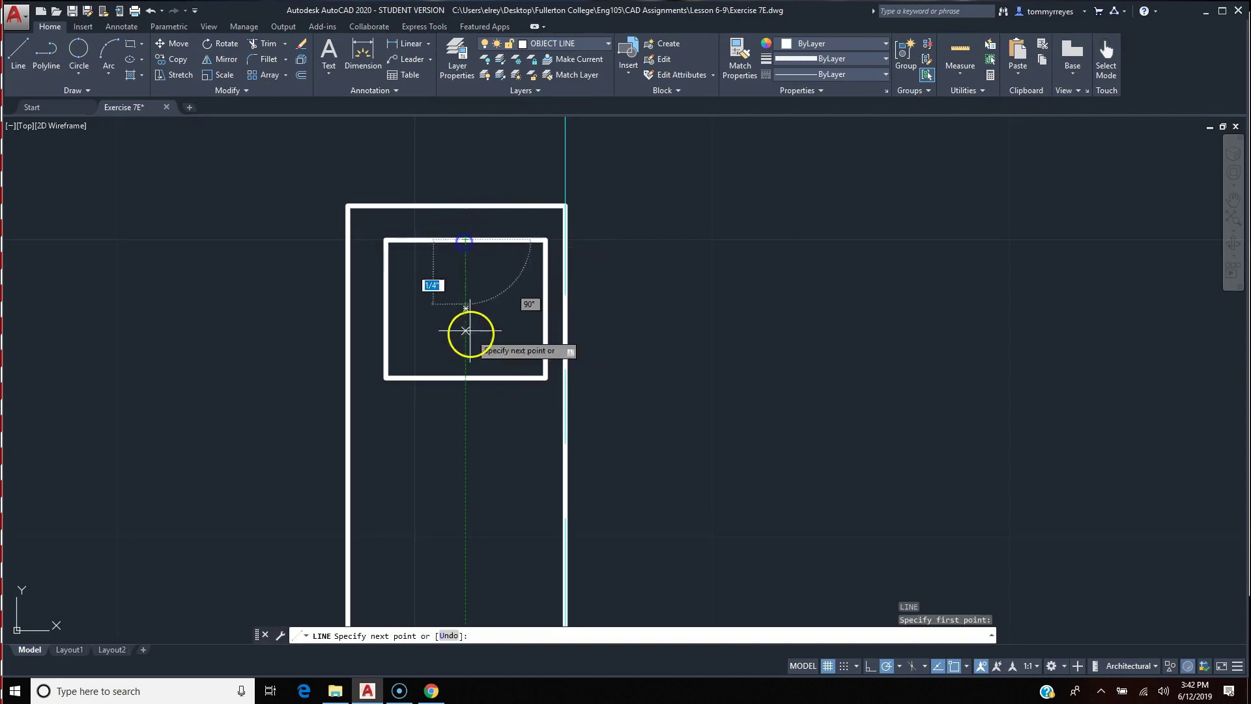
pyautogui.click(466, 378)
pyautogui.press('Return')
pyautogui.press('Return')
pyautogui.click(386, 308)
pyautogui.click(545, 308)
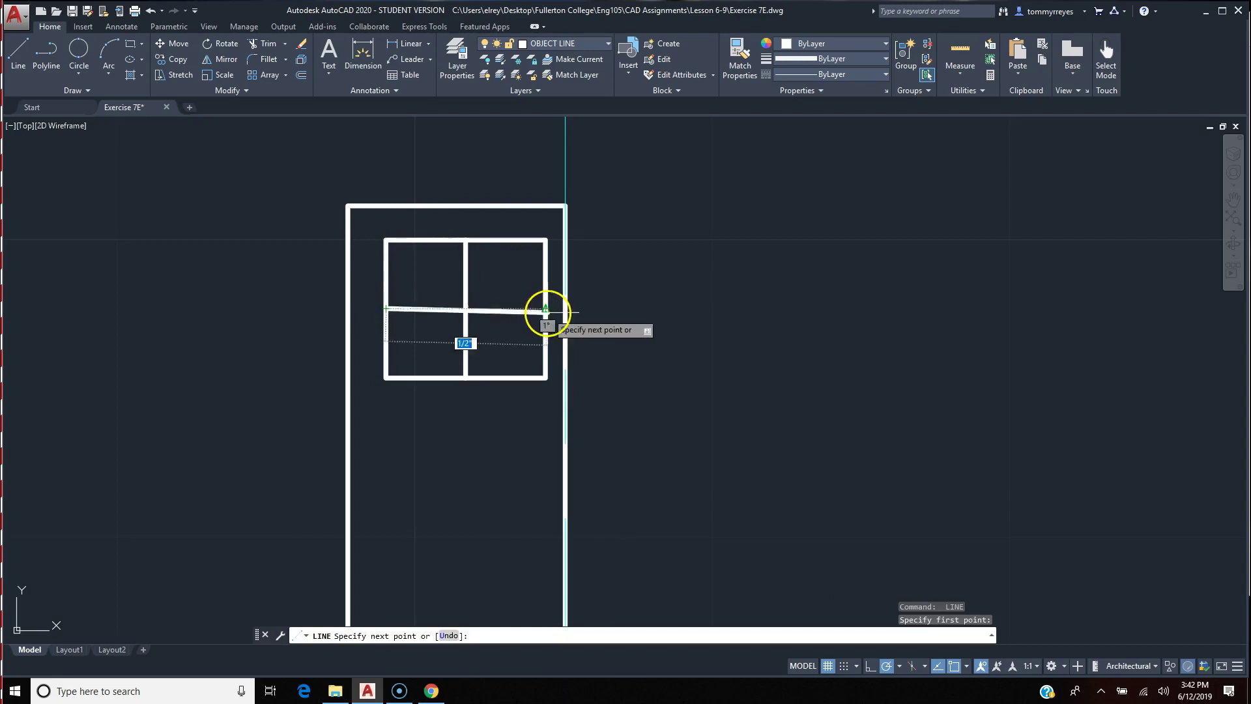
pyautogui.press('Return')
# - Assign the door window's rectangle and both dividing lines to the WINDOW layer
pyautogui.click(555, 226)
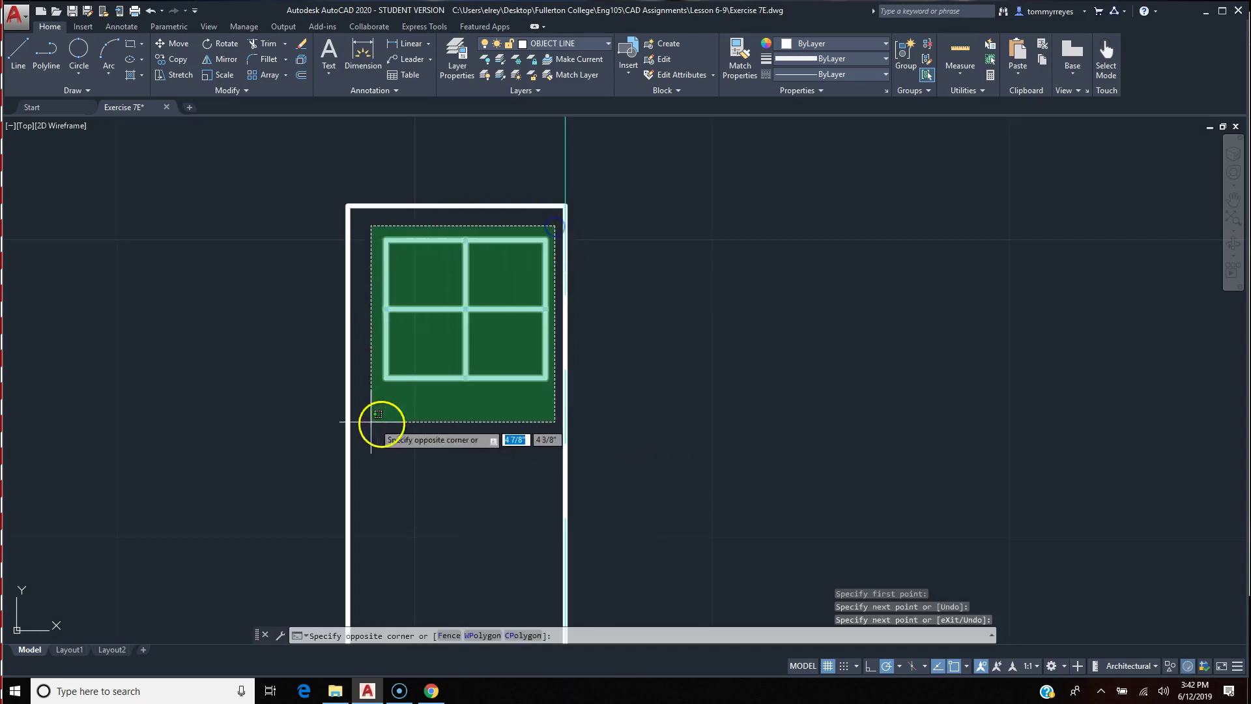
pyautogui.click(375, 421)
pyautogui.click(531, 42)
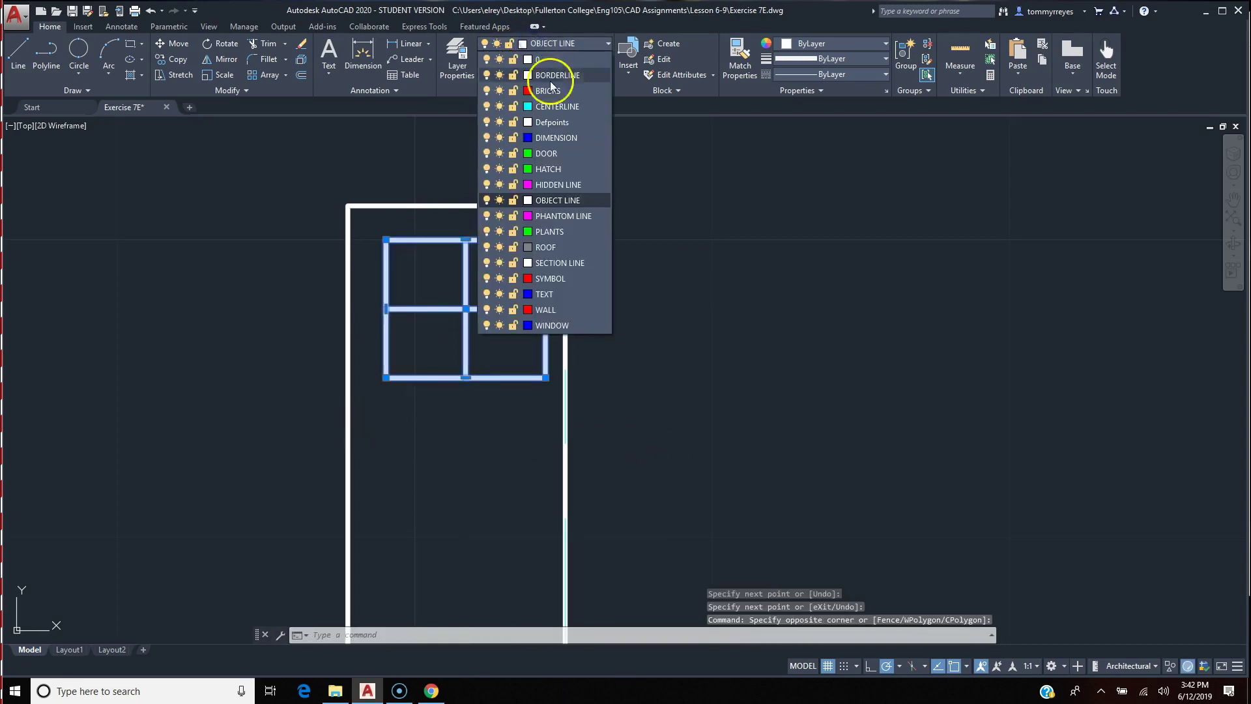
pyautogui.click(565, 325)
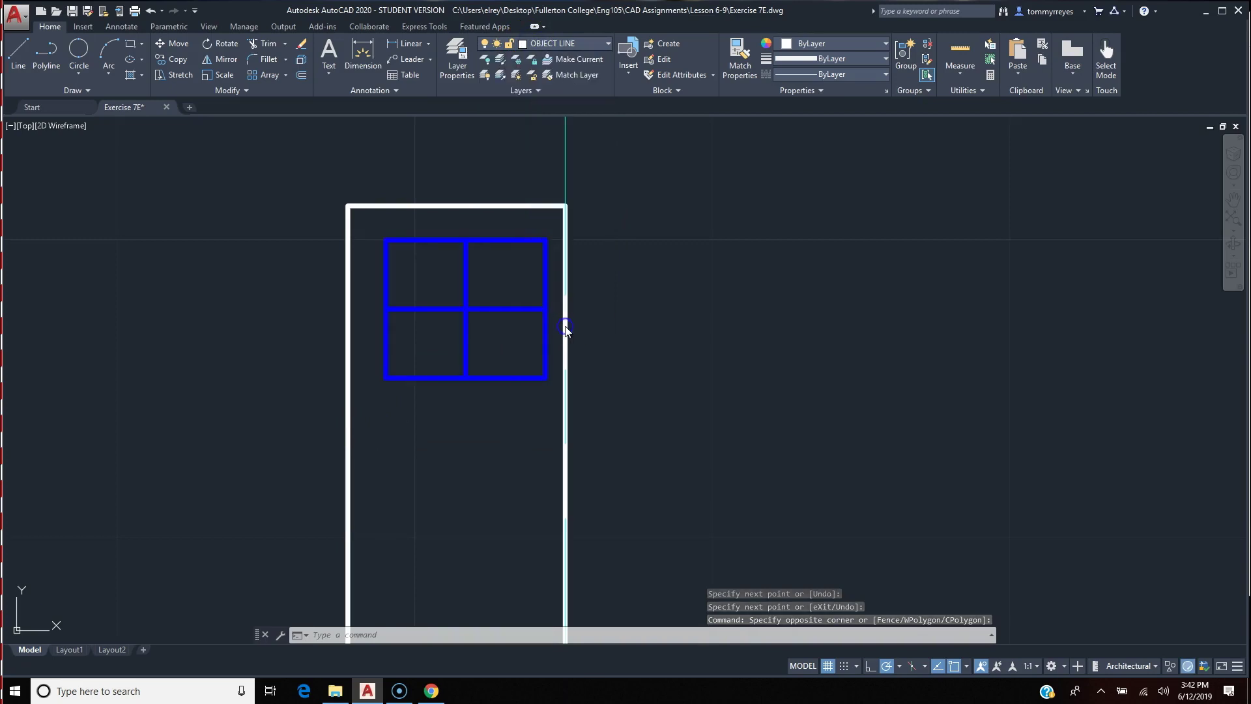
pyautogui.press('Escape')
pyautogui.write('l')
pyautogui.press('Return')
pyautogui.click(357, 208)
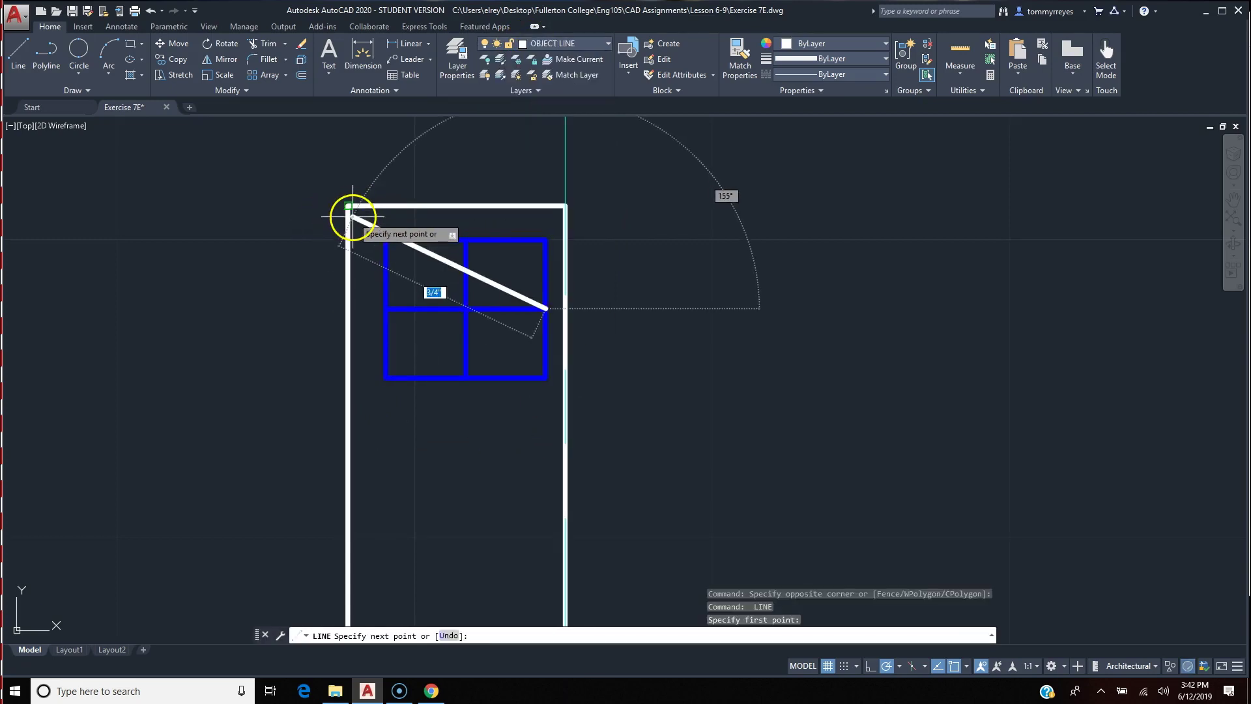
pyautogui.press('Escape')
pyautogui.press('Escape')
# - Assign the tall door rectangle to the DOOR layer
pyautogui.click(396, 207)
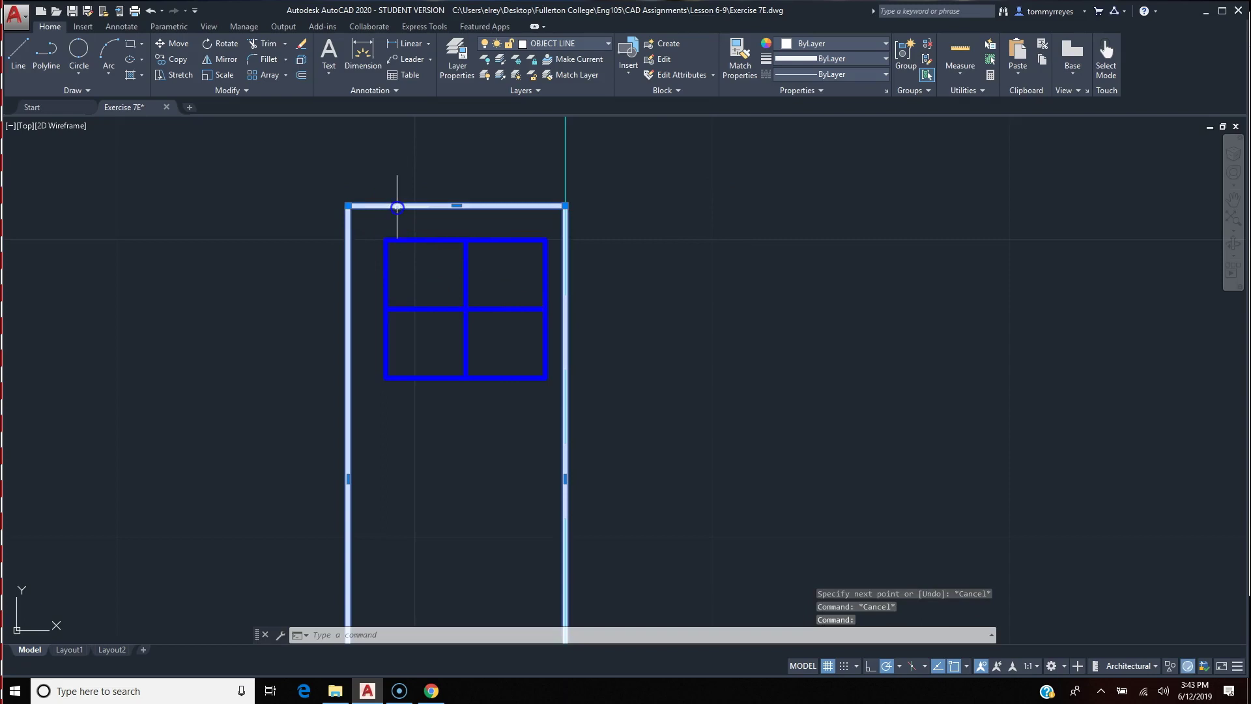
pyautogui.click(578, 43)
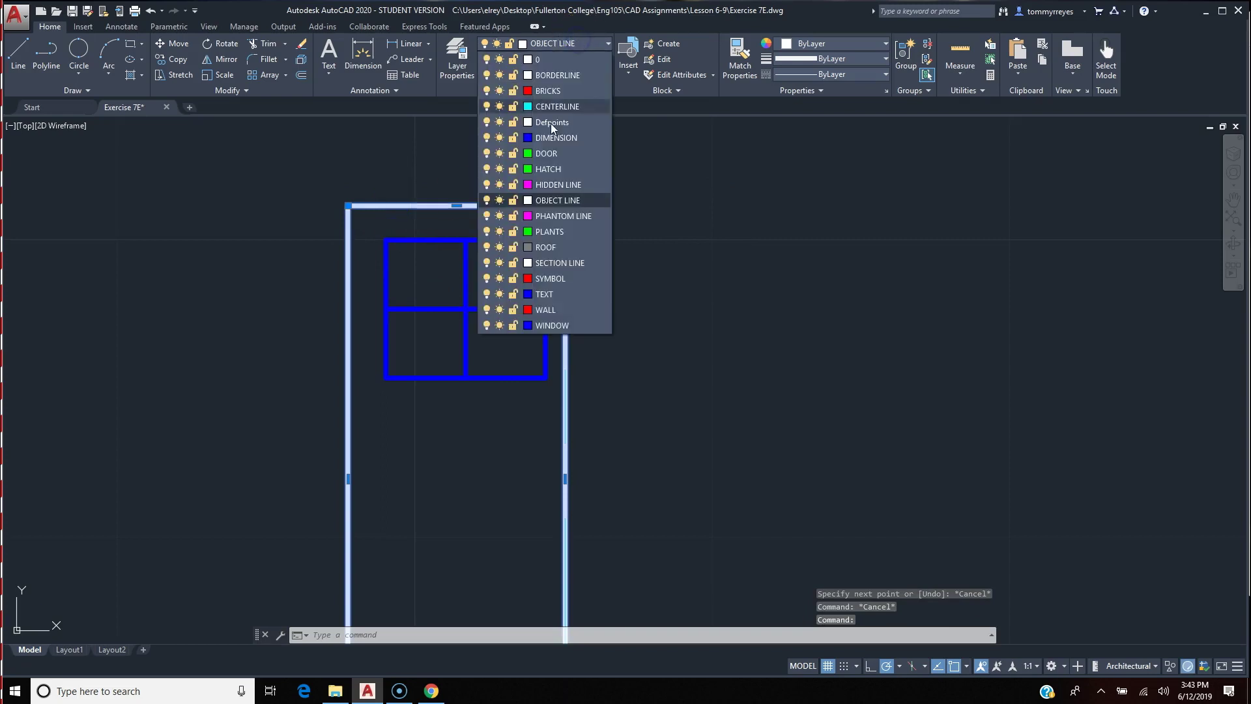
pyautogui.click(546, 153)
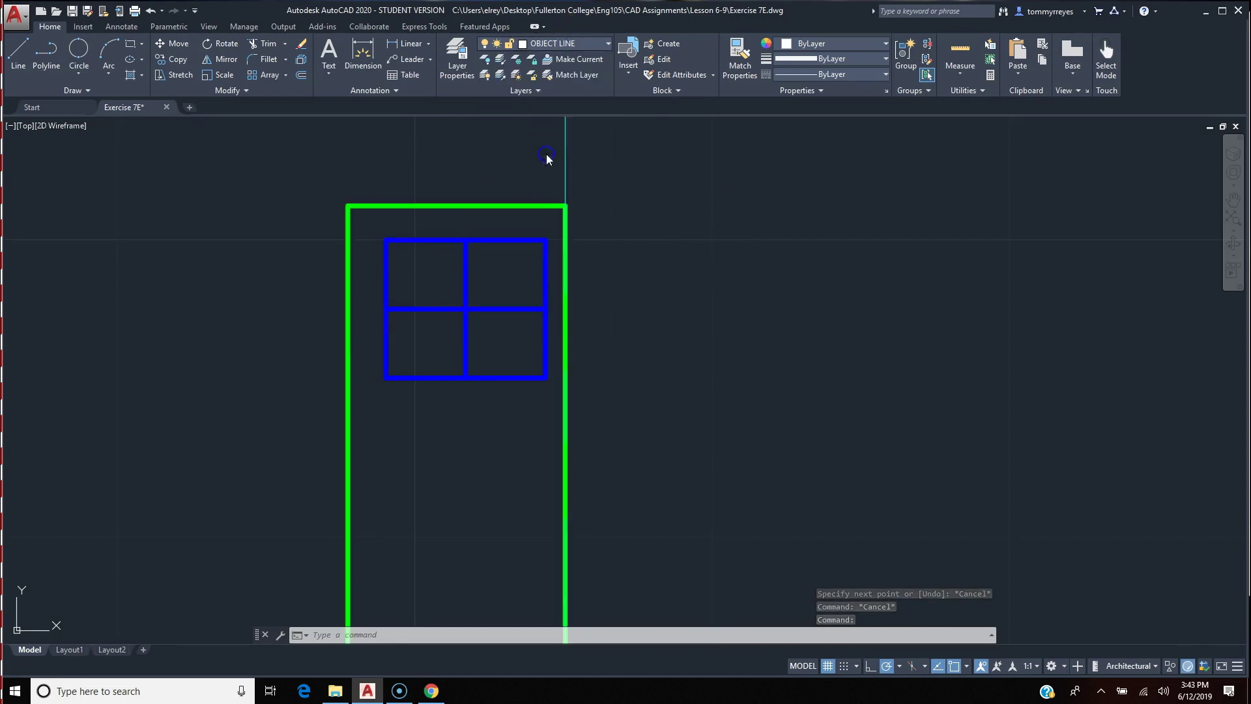
pyautogui.scroll(-2, 758, 317)
pyautogui.press('Return')
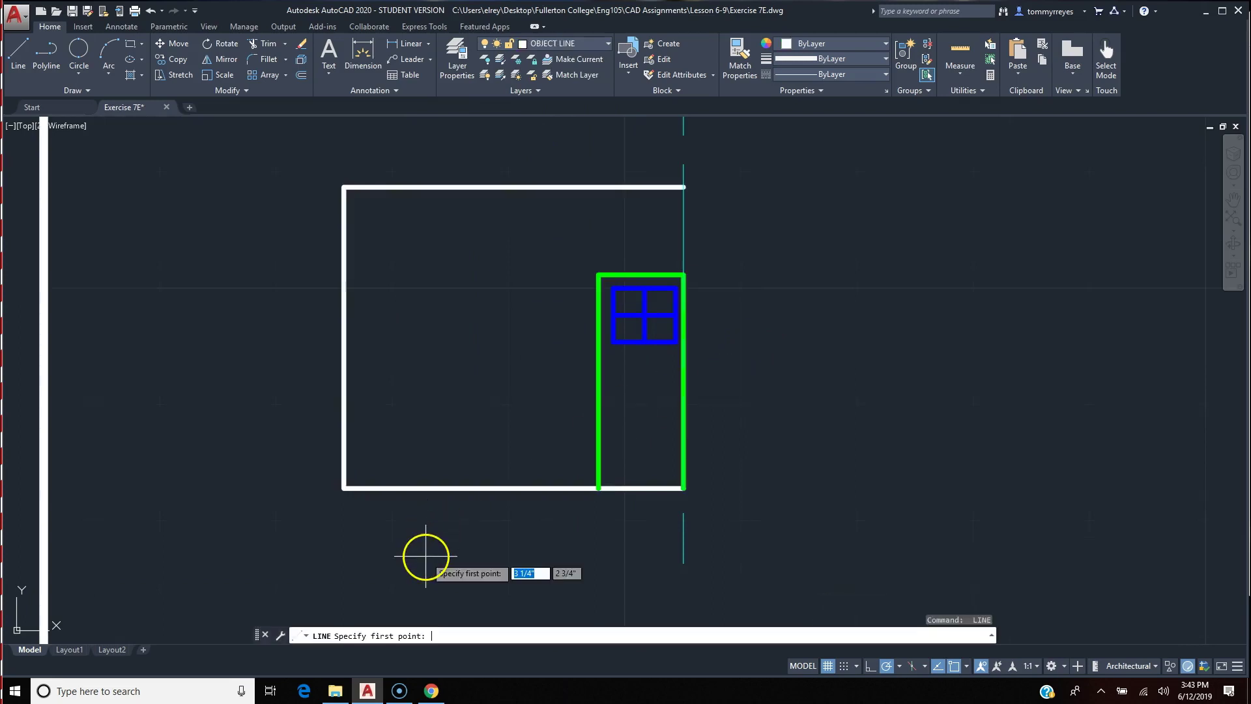
pyautogui.press('Escape')
pyautogui.press('Escape')
# - Assign the large three-sided outline around the door to the WALL layer
pyautogui.click(401, 534)
pyautogui.click(306, 435)
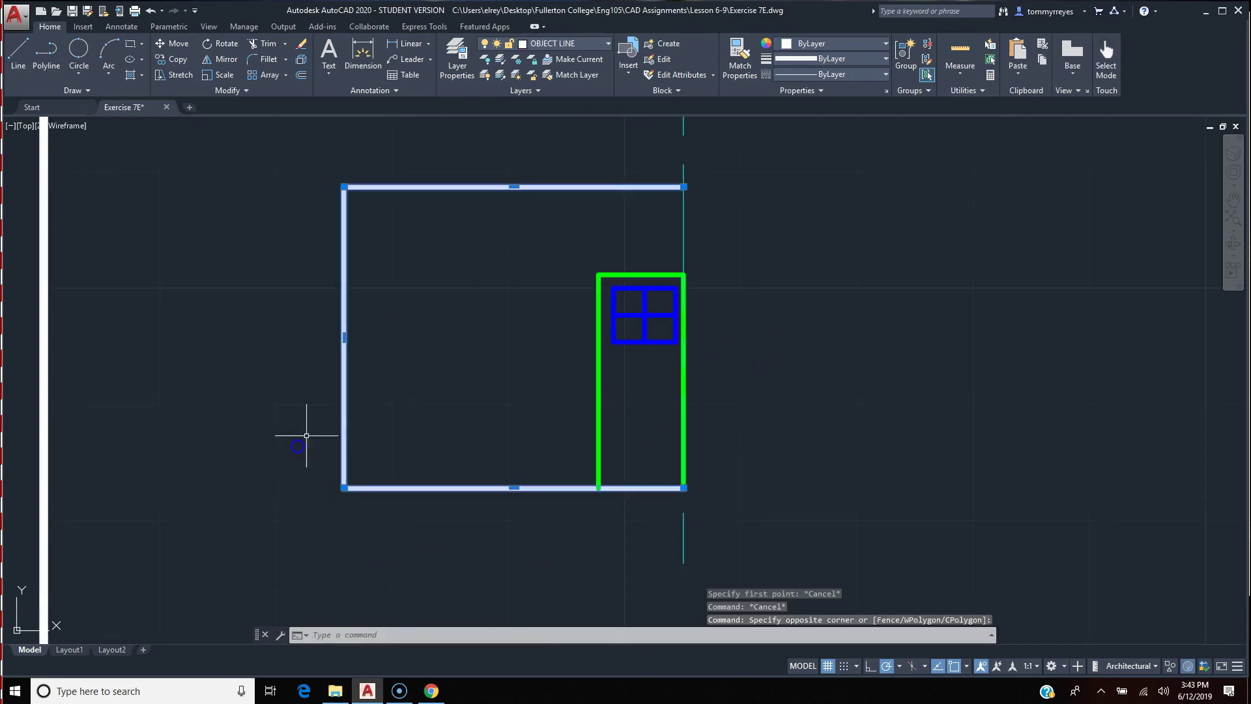
pyautogui.click(595, 43)
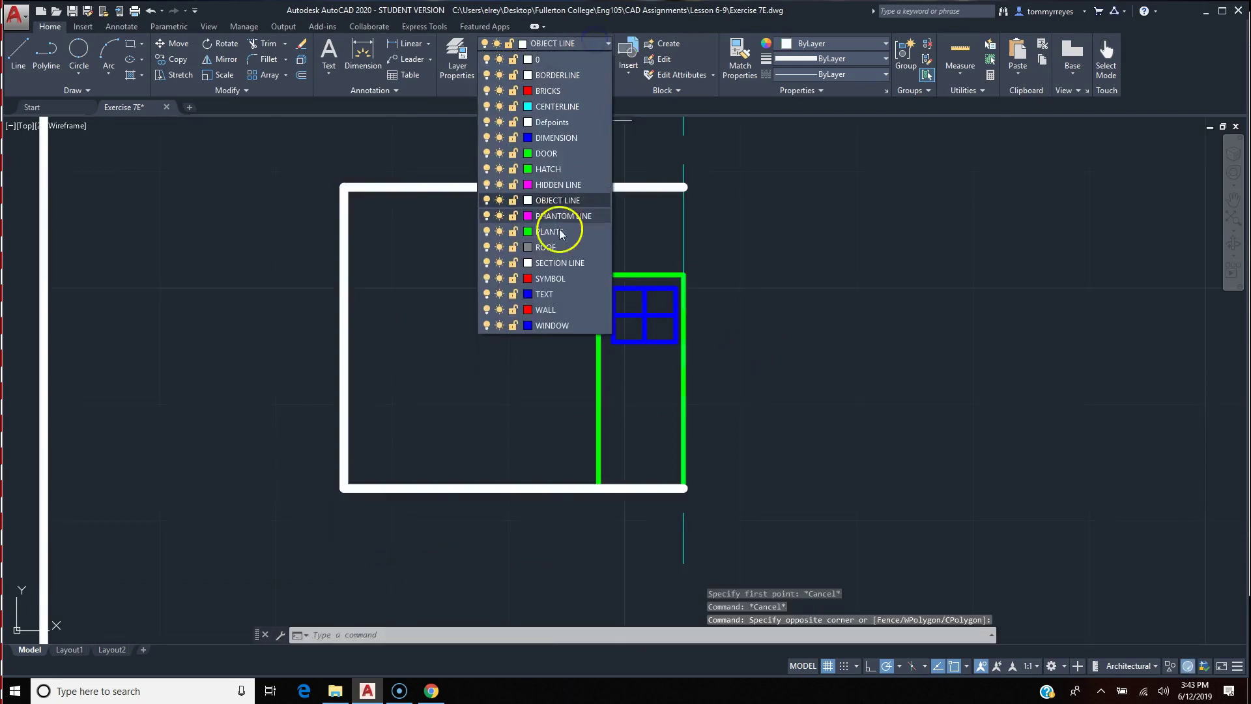
pyautogui.click(555, 309)
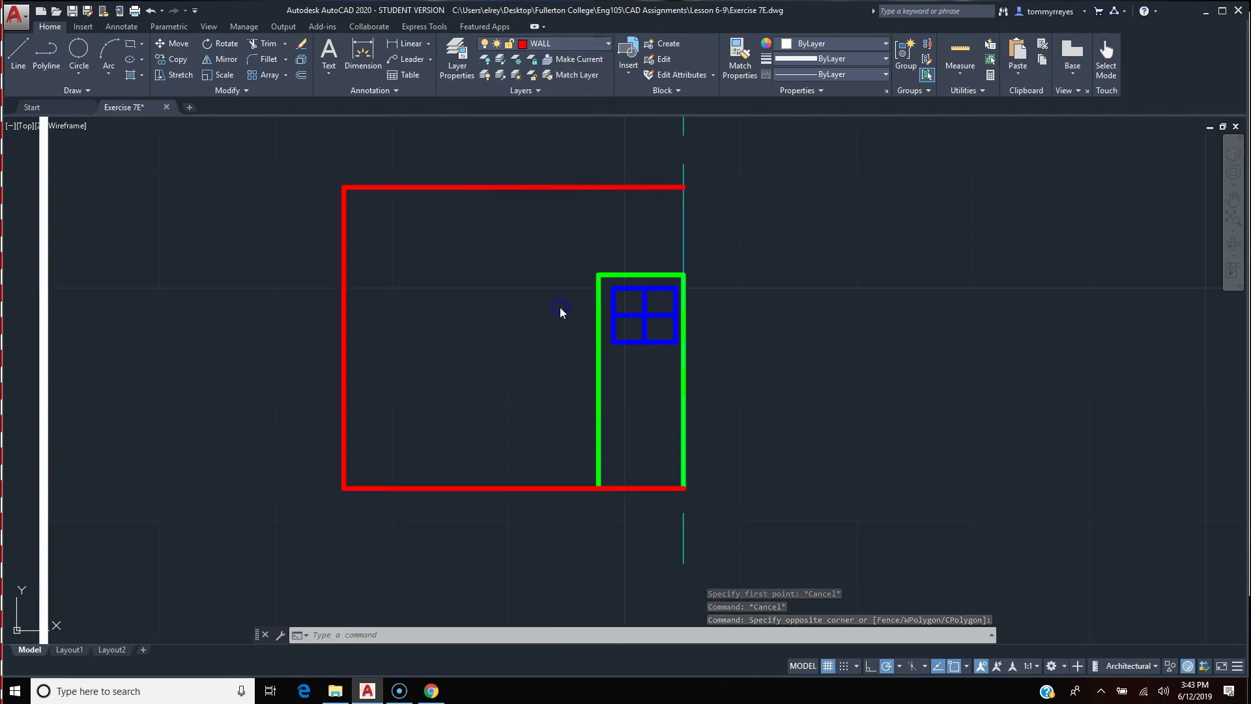
pyautogui.press('Escape')
pyautogui.press('Escape')
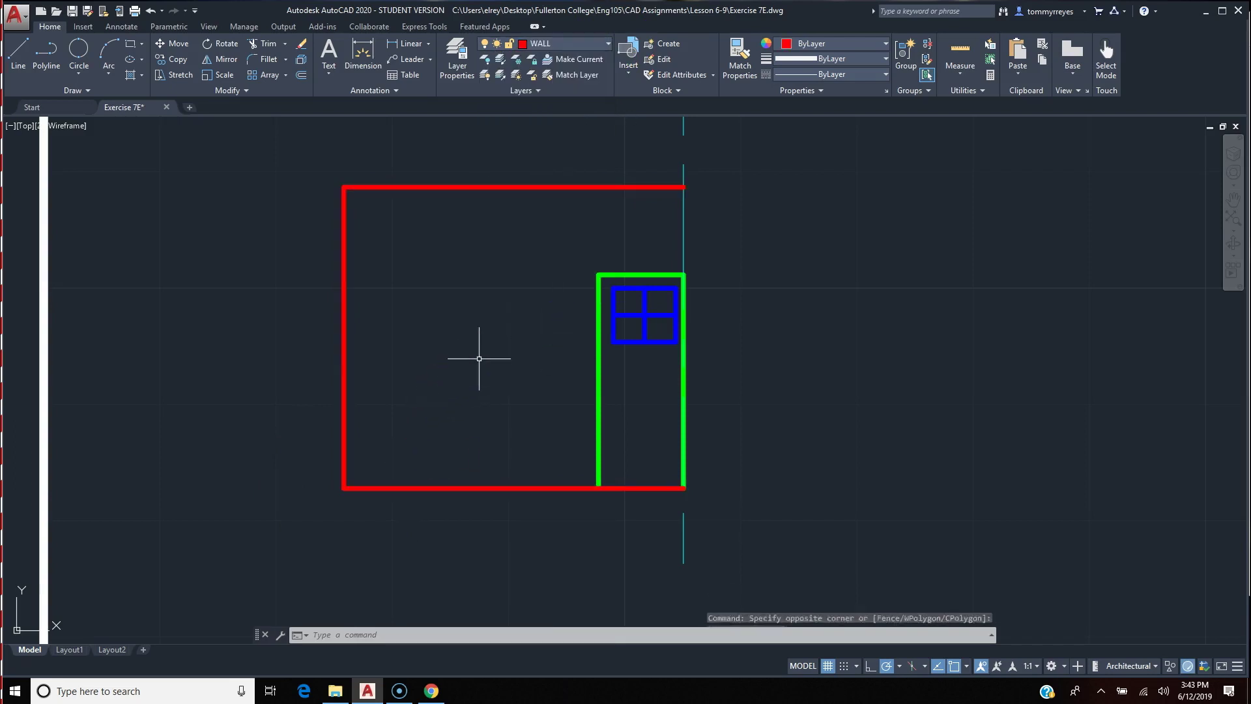
# - Make WINDOW the current layer with nothing selected
pyautogui.click(635, 21)
pyautogui.click(598, 43)
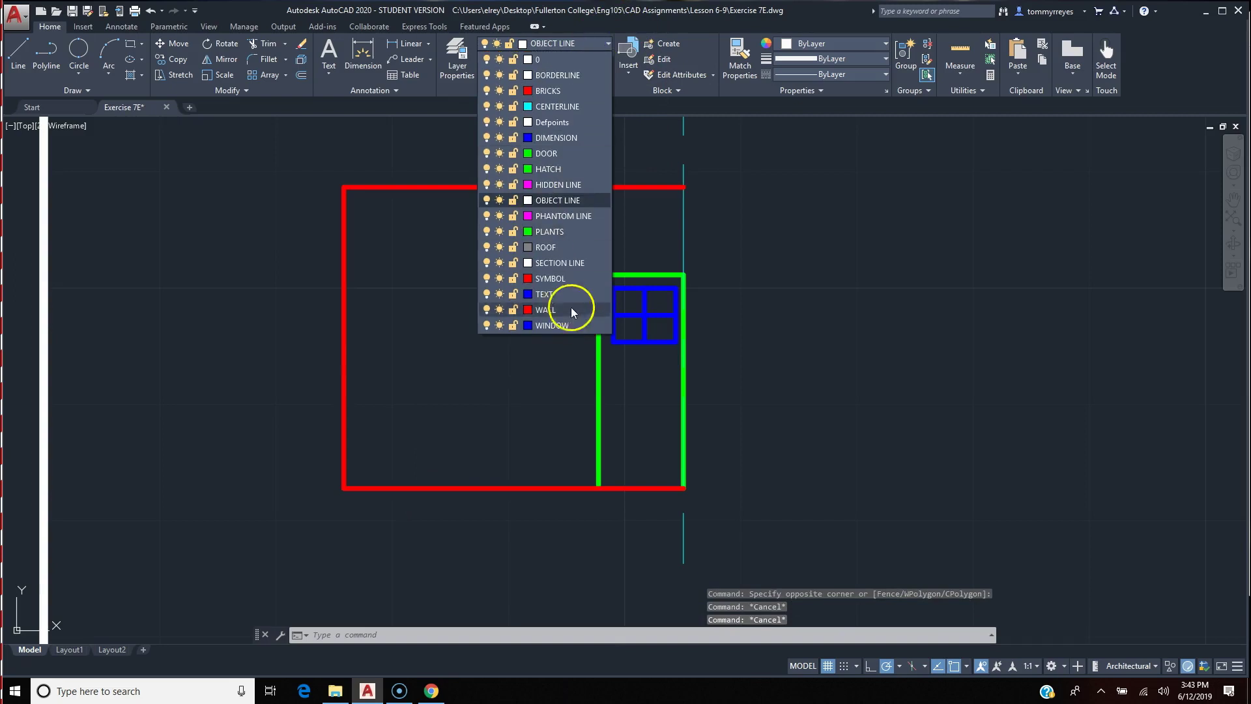
pyautogui.click(553, 325)
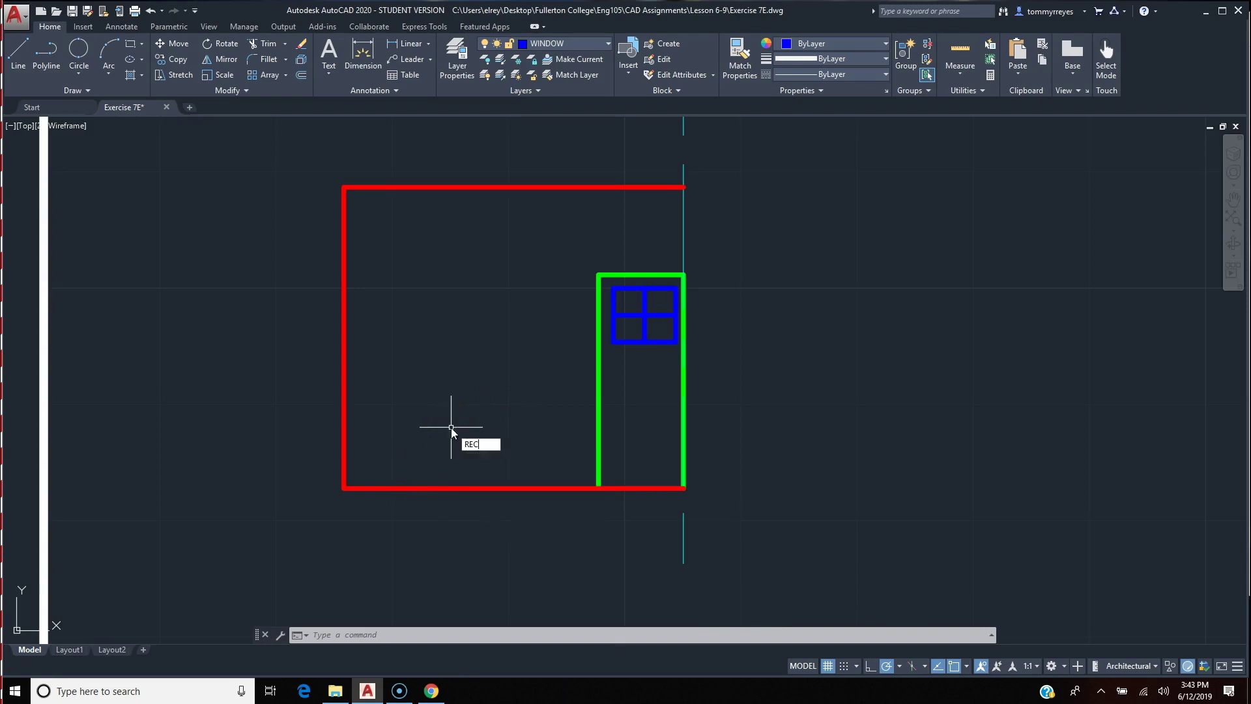
# - Draw a rectangular window on the wall beside the door, aligning its upper edge with the top of the door
pyautogui.press('Return')
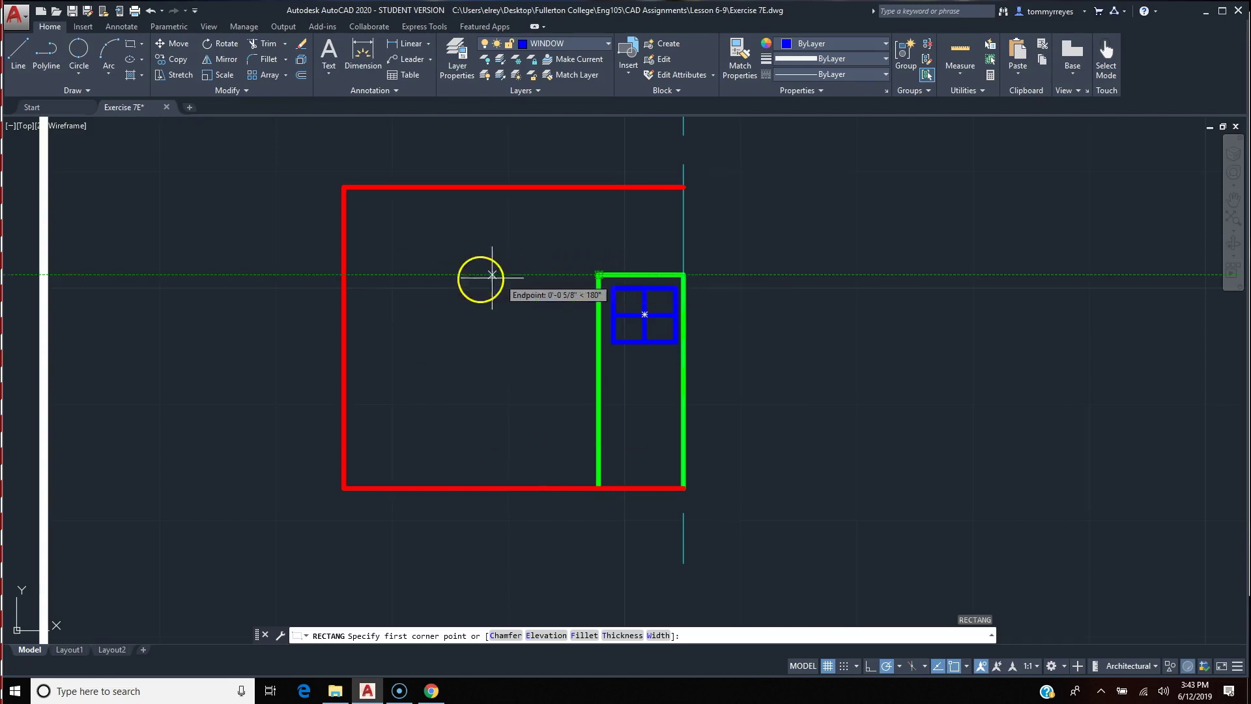
pyautogui.click(393, 274)
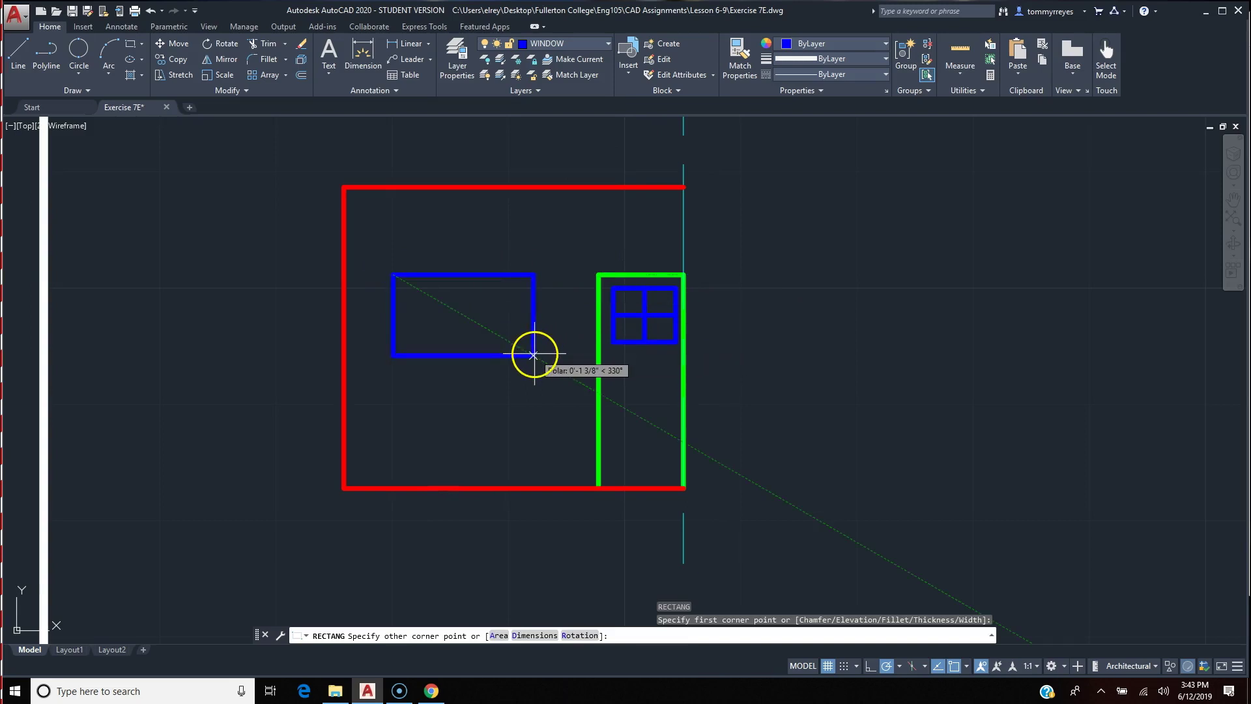
pyautogui.click(540, 358)
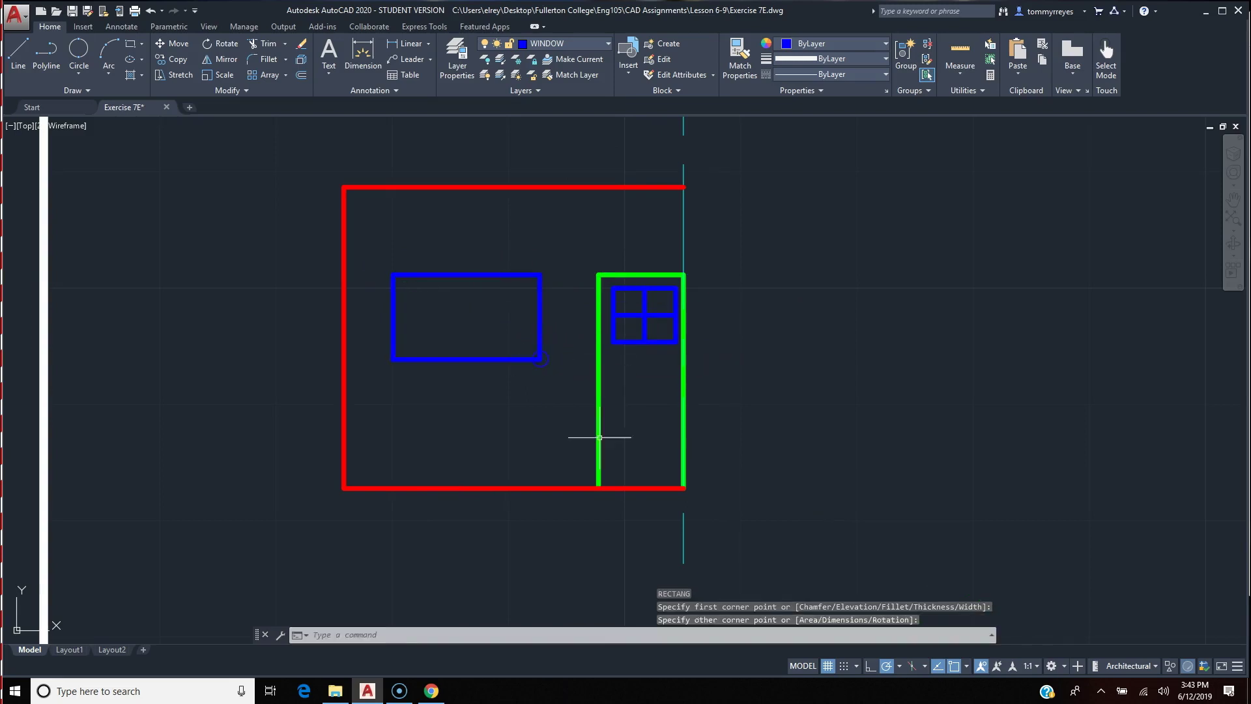
# - Offset the wall window's rectangle slightly inward with the Through option to form its frame
pyautogui.write('o')
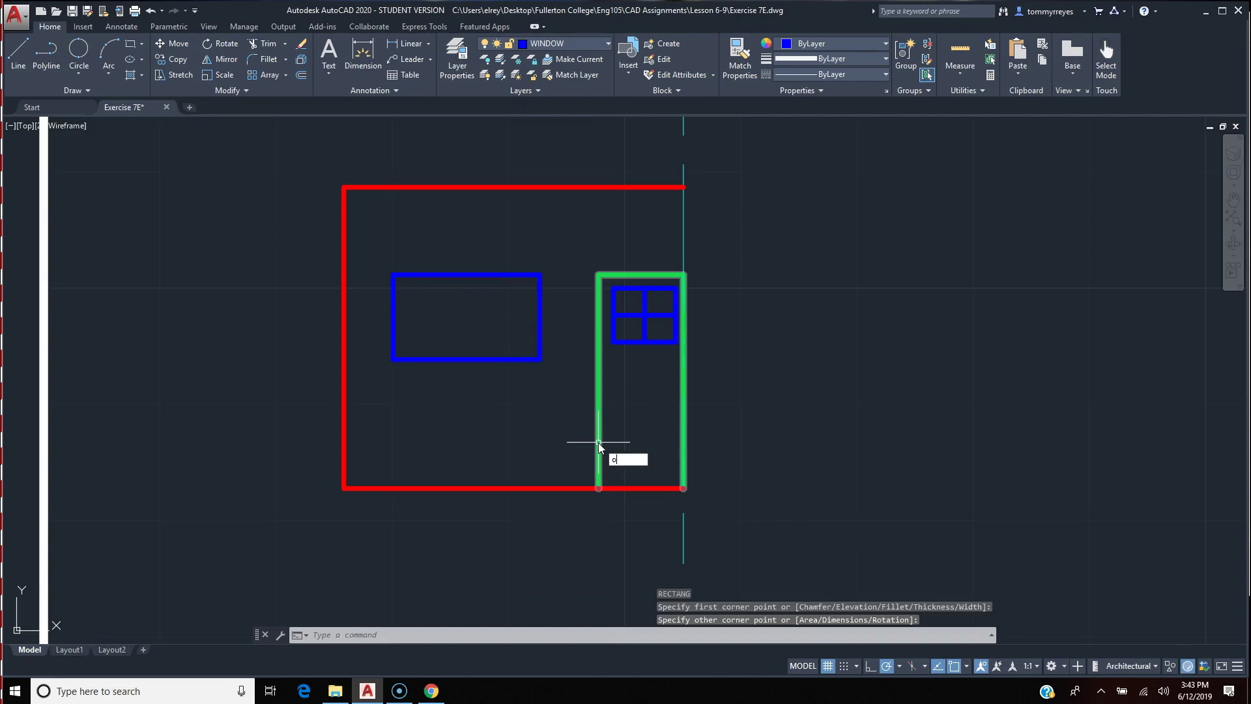
pyautogui.press('Return')
pyautogui.scroll(2, 485, 357)
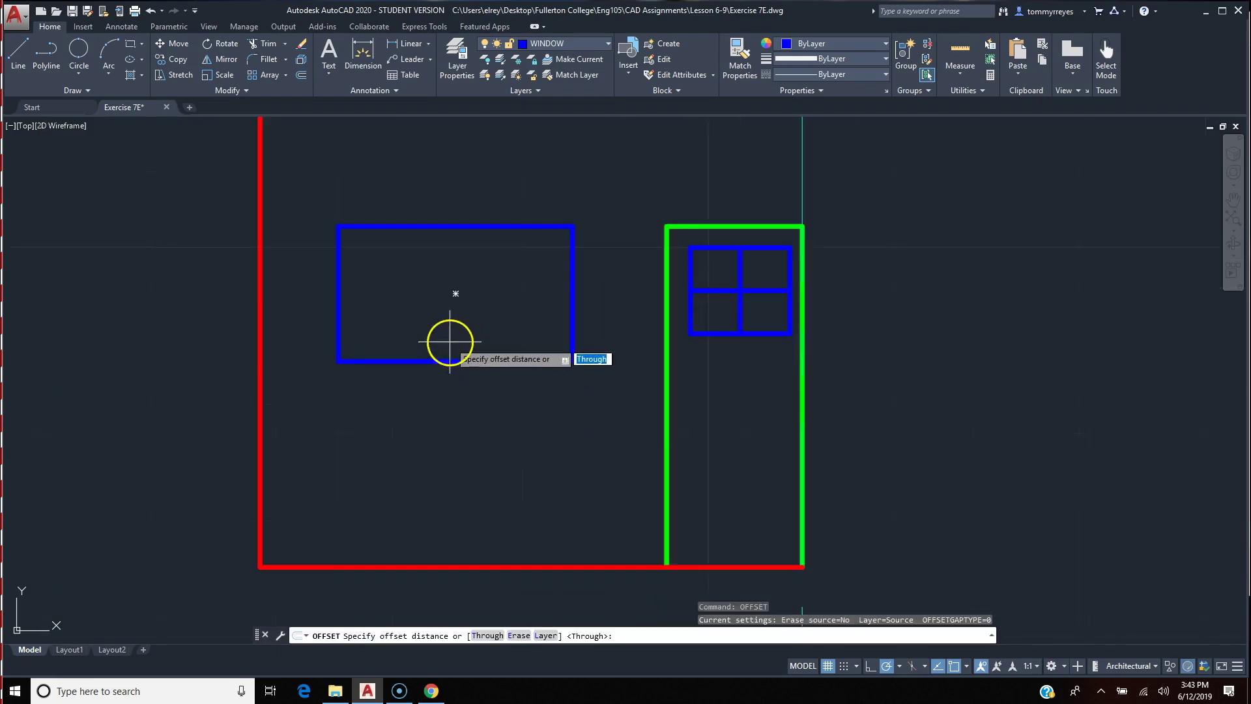
pyautogui.press('Return')
pyautogui.click(389, 361)
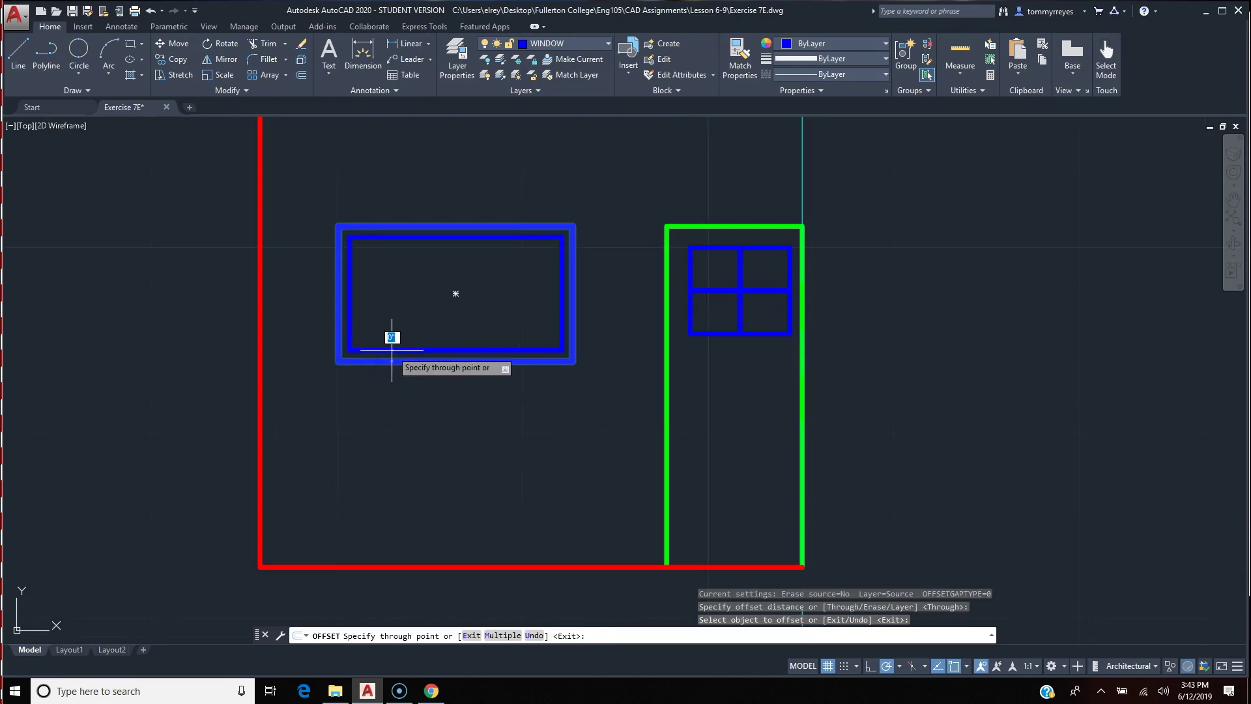
pyautogui.click(391, 350)
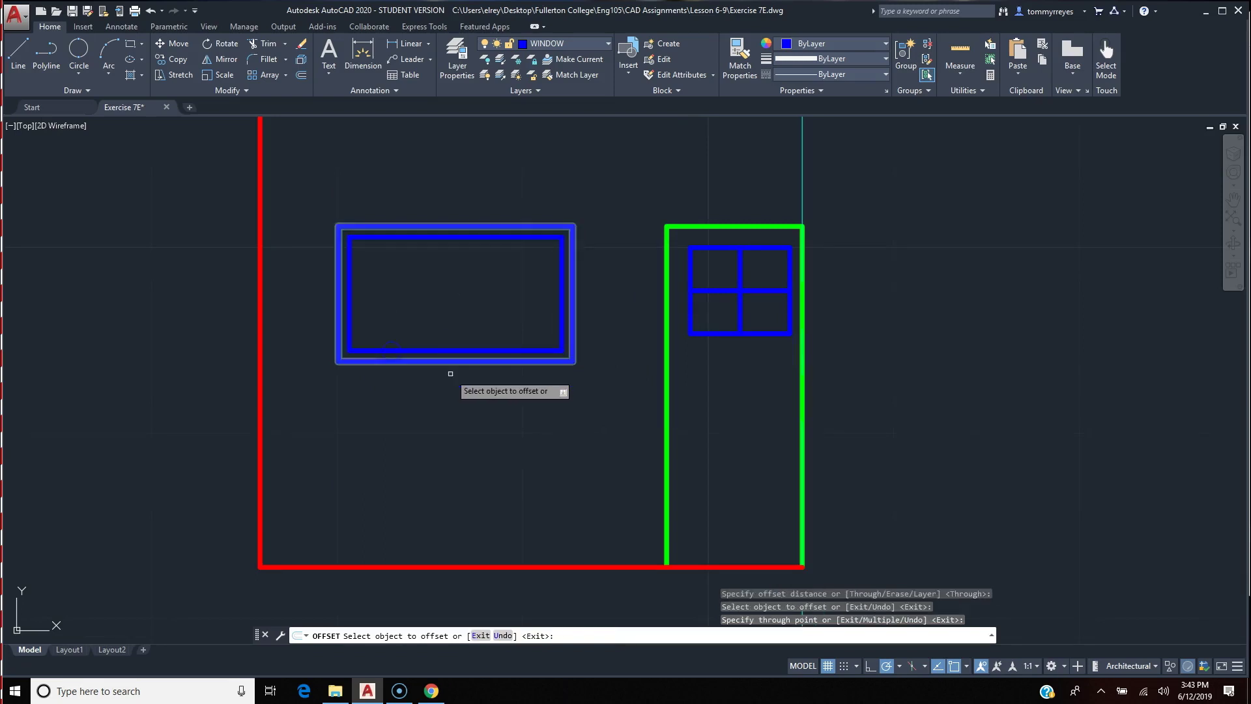
pyautogui.write('l')
pyautogui.press('Return')
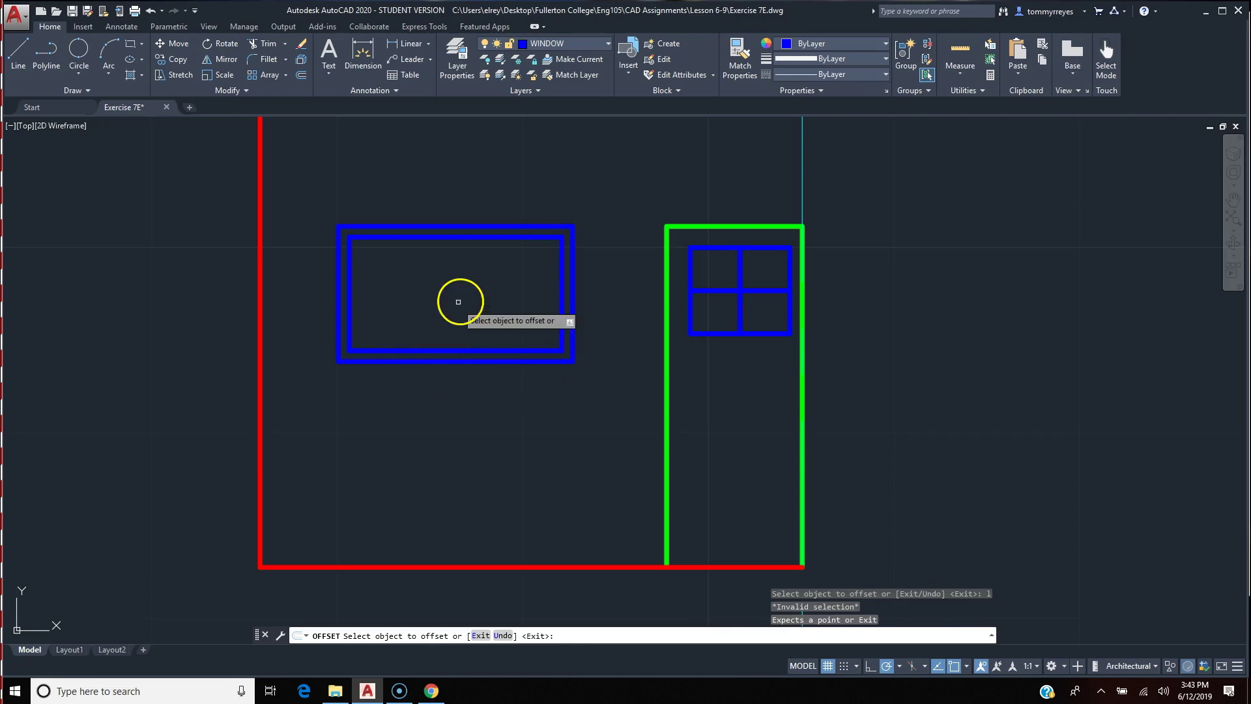
pyautogui.press('Escape')
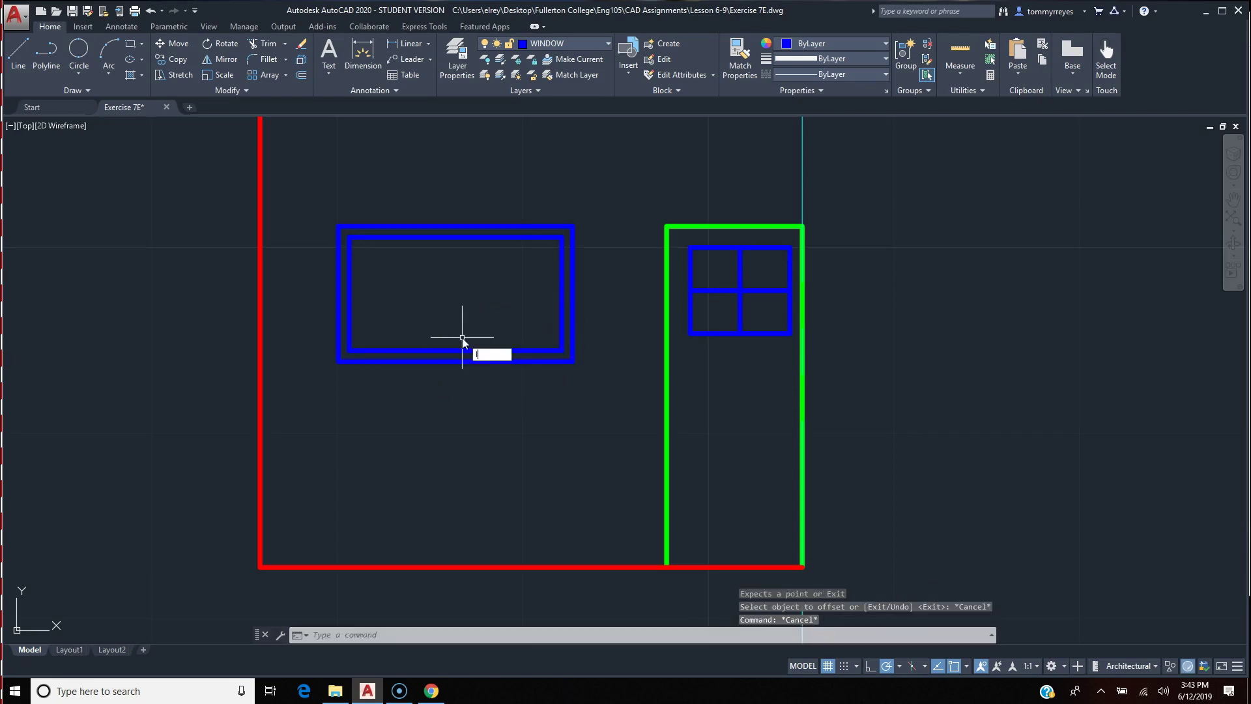
# - Divide the wall window into four panes with vertical and horizontal lines joining the midpoints of the inner rectangle's sides
pyautogui.write('l')
pyautogui.press('Return')
pyautogui.click(456, 352)
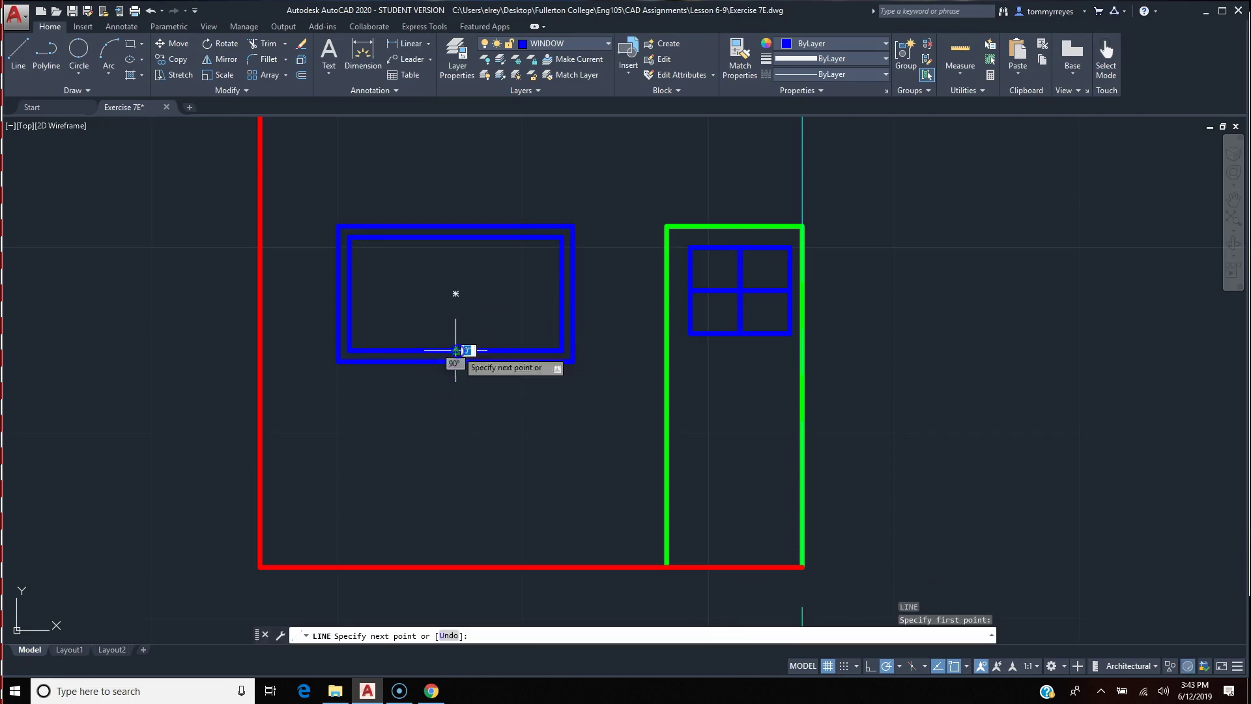
pyautogui.click(456, 236)
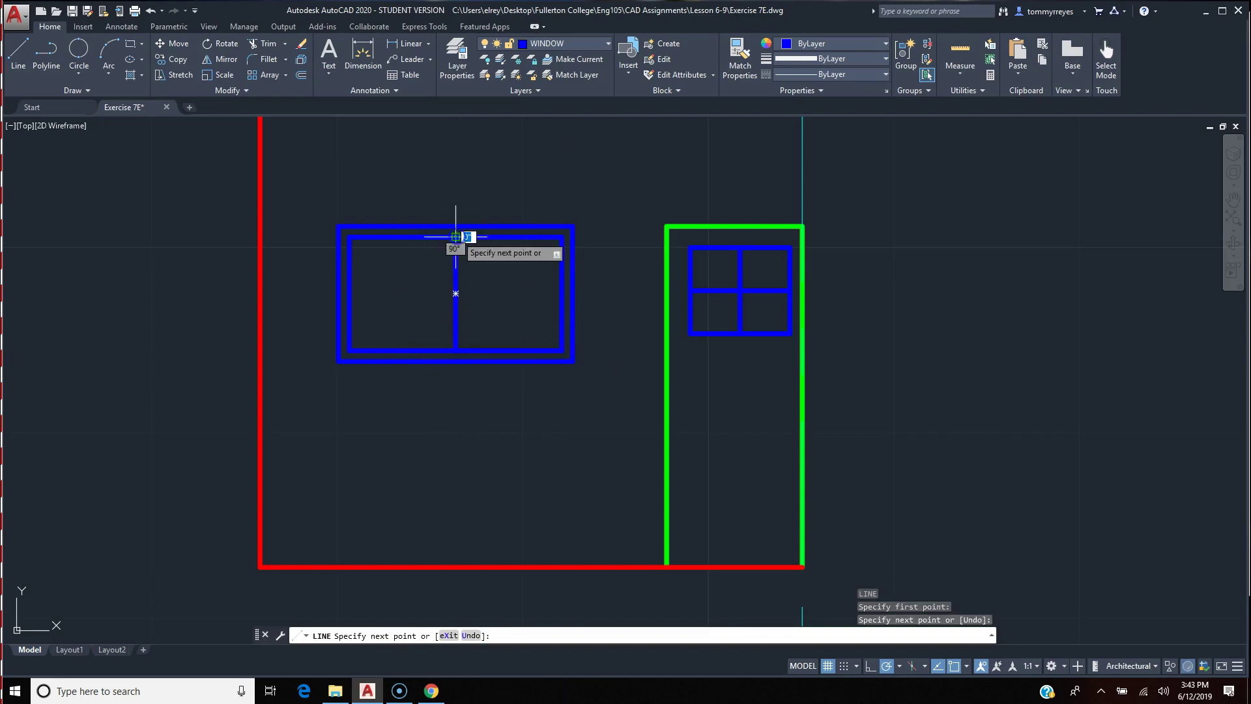
pyautogui.press('Return')
pyautogui.press('Return')
pyautogui.click(349, 293)
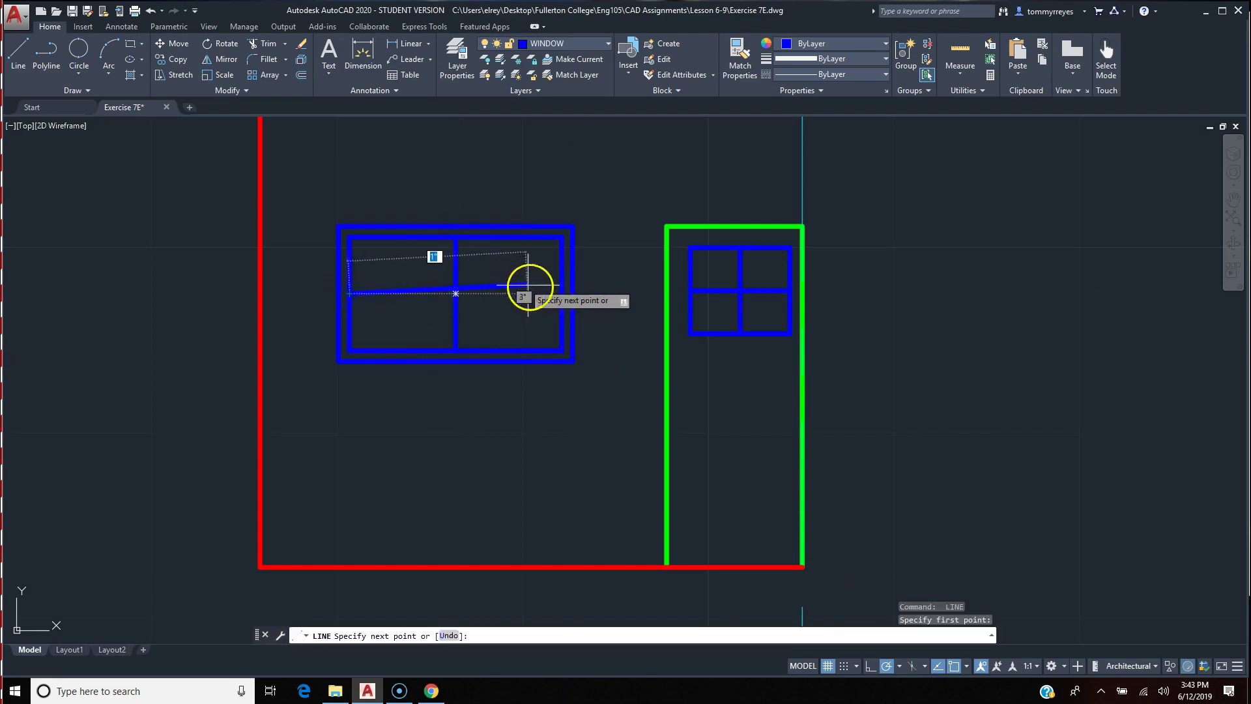
pyautogui.click(562, 293)
pyautogui.press('Return')
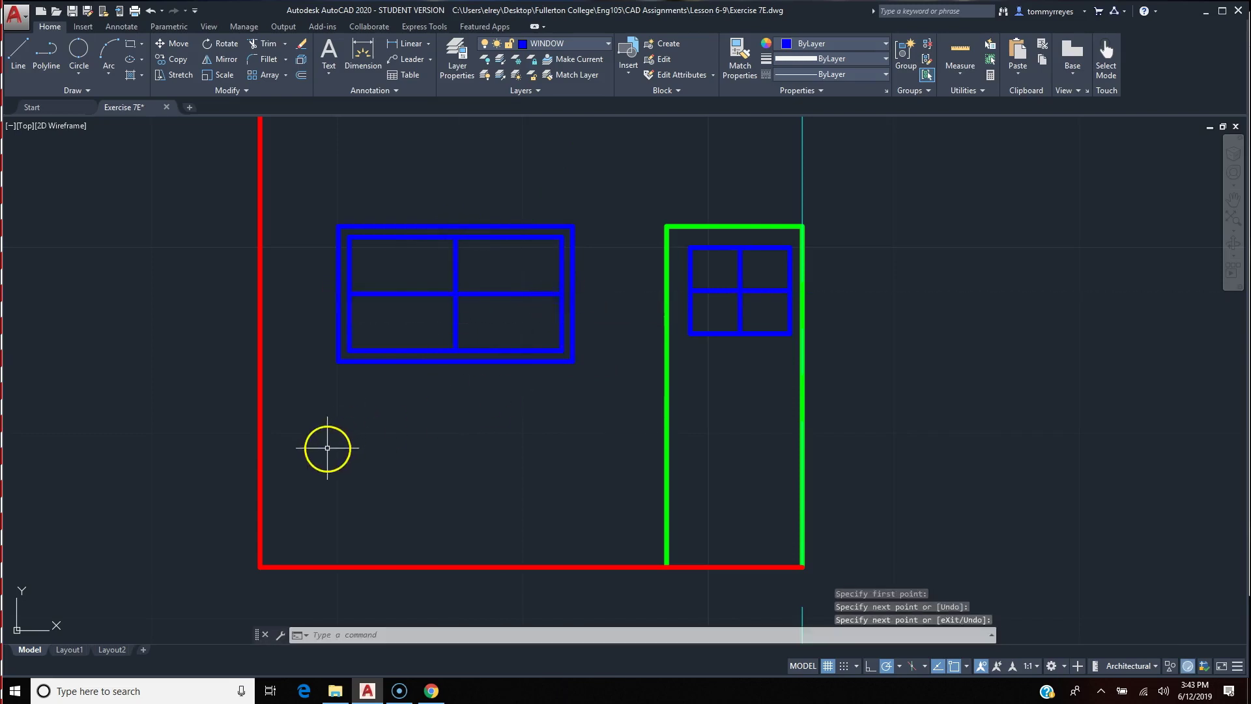
# - Try to draw a roof rectangle from outside the wall's upper-left corner to the centerline, and undo it
pyautogui.scroll(-2, 327, 448)
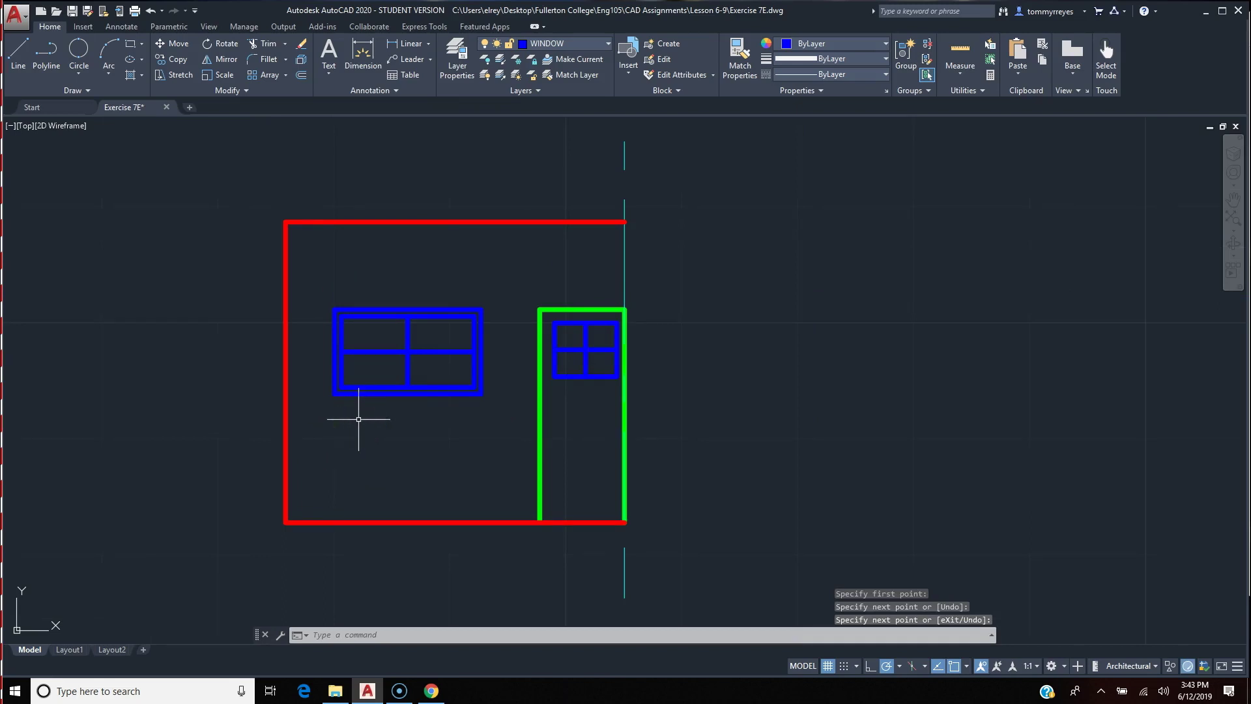
pyautogui.write('rec')
pyautogui.press('Return')
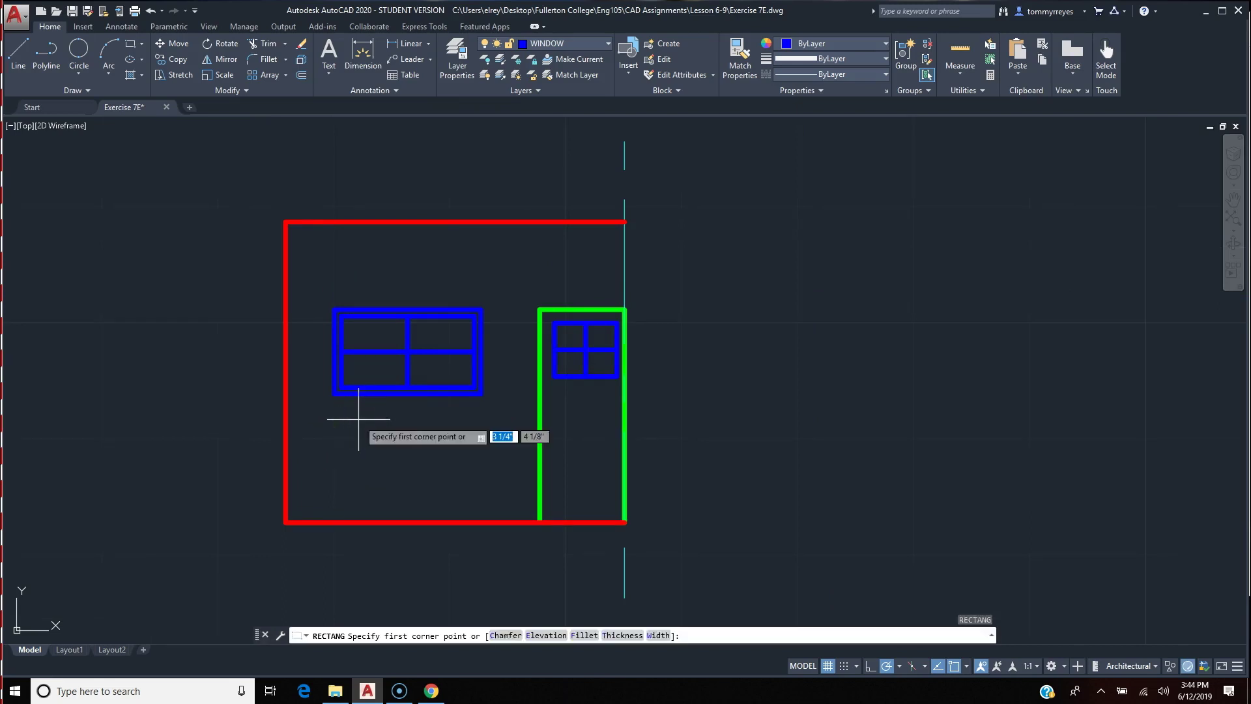
pyautogui.click(230, 221)
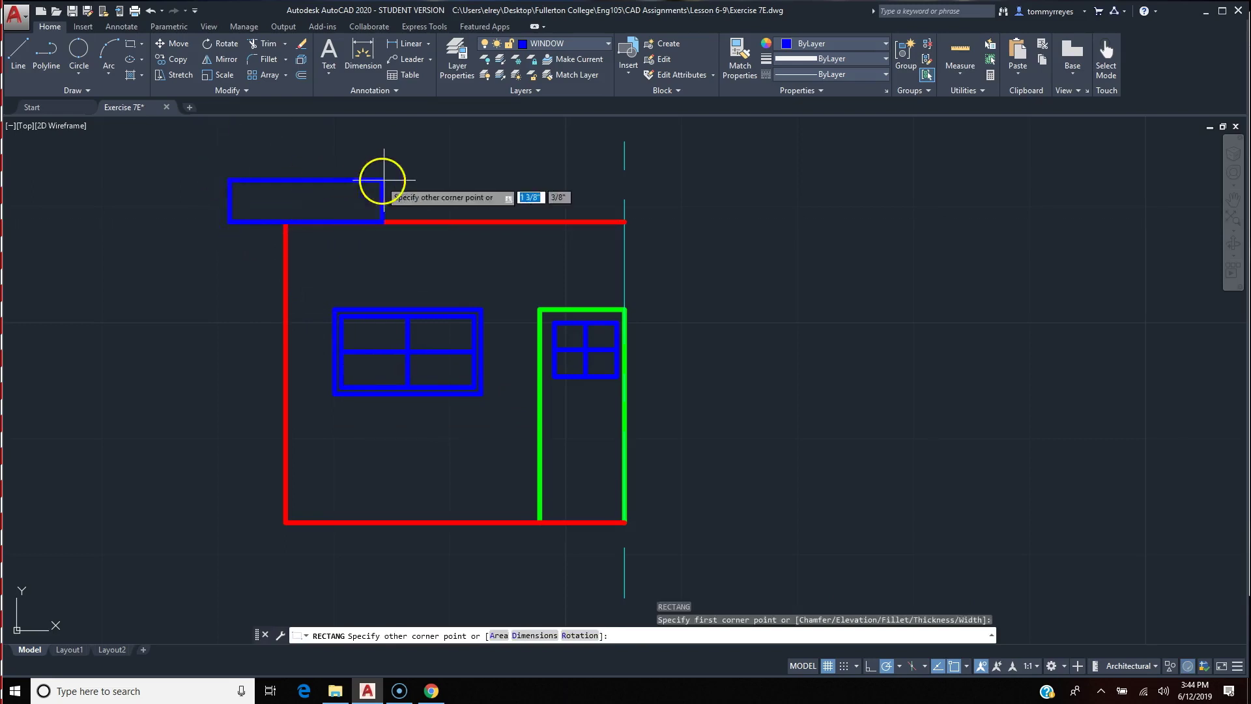
pyautogui.click(626, 168)
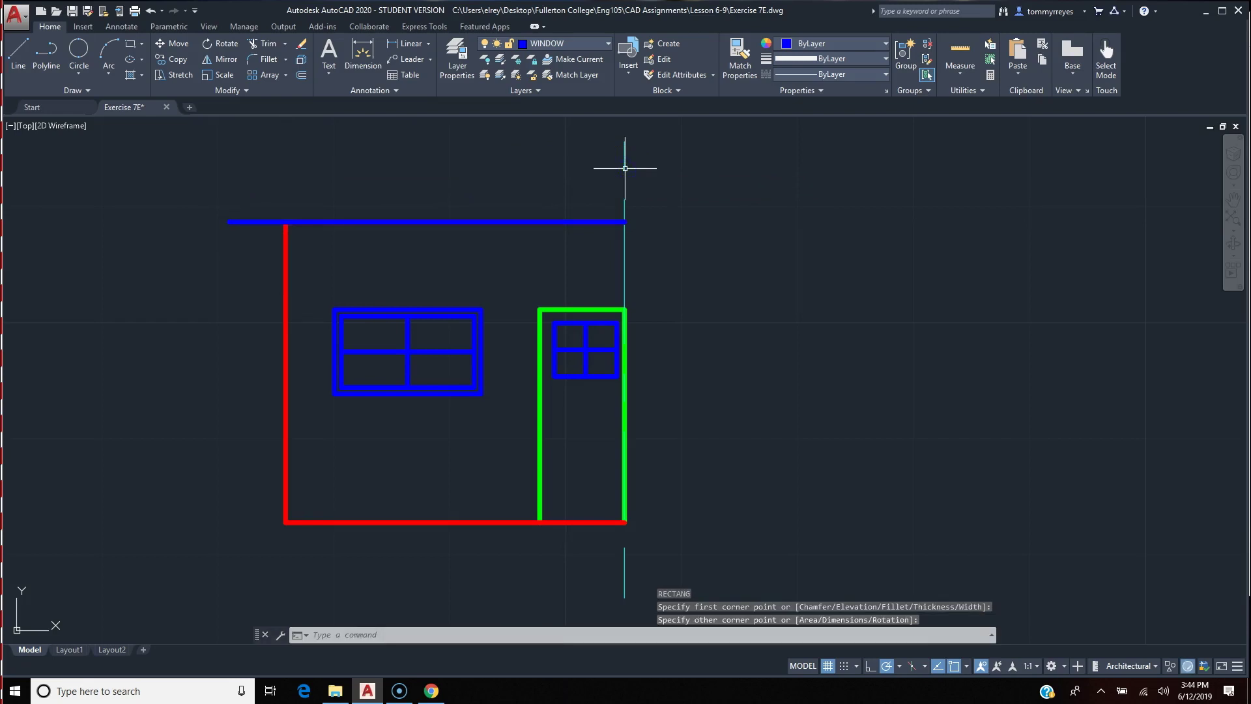
pyautogui.hotkey('ctrl', 'z')
pyautogui.write('r')
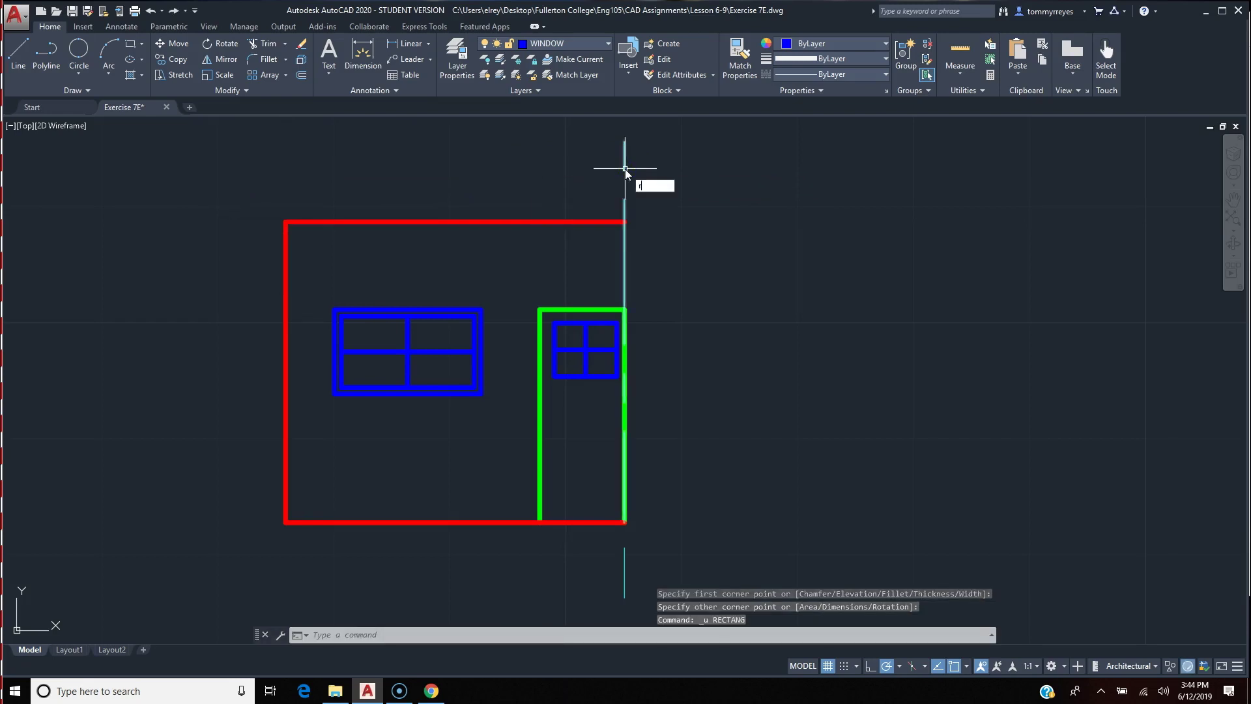
pyautogui.write('ec')
pyautogui.press('Return')
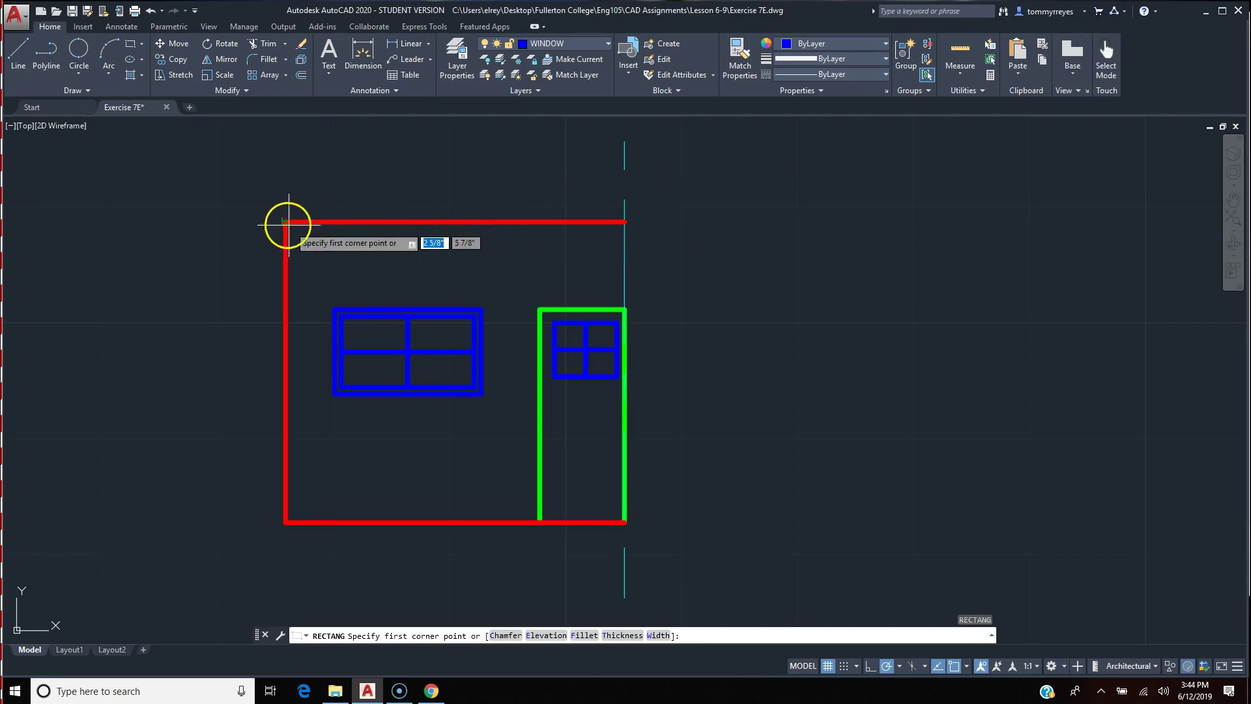
pyautogui.press('Escape')
pyautogui.press('Escape')
# - Make ROOF the current layer and draw a long rectangle resting on the wall's top edge, overhanging the wall and crossing the centerline
pyautogui.click(606, 44)
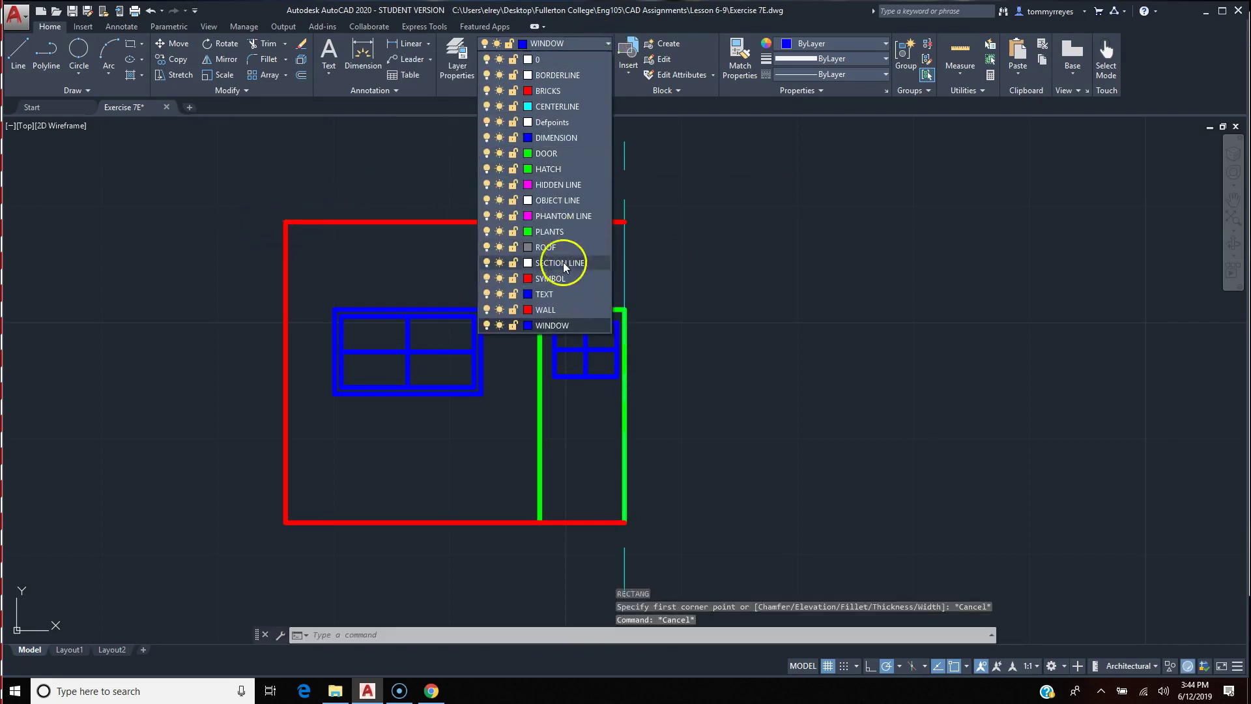
pyautogui.click(561, 252)
pyautogui.write('re')
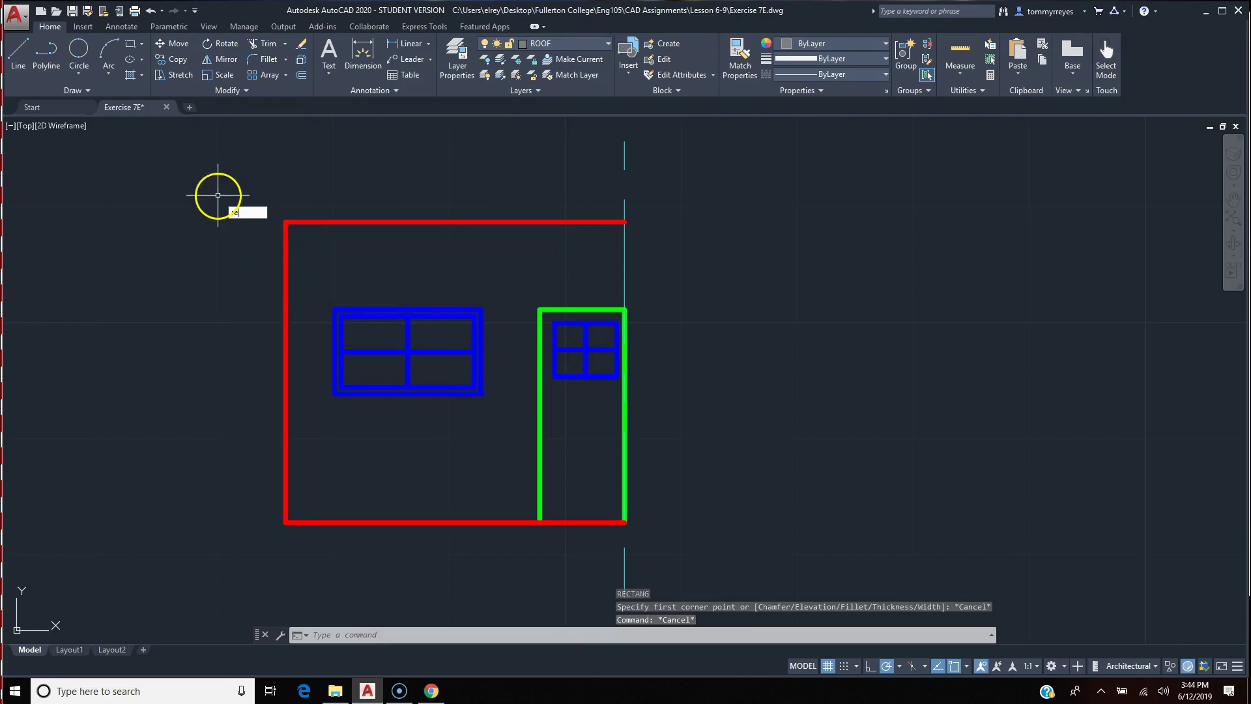
pyautogui.write('c')
pyautogui.press('Return')
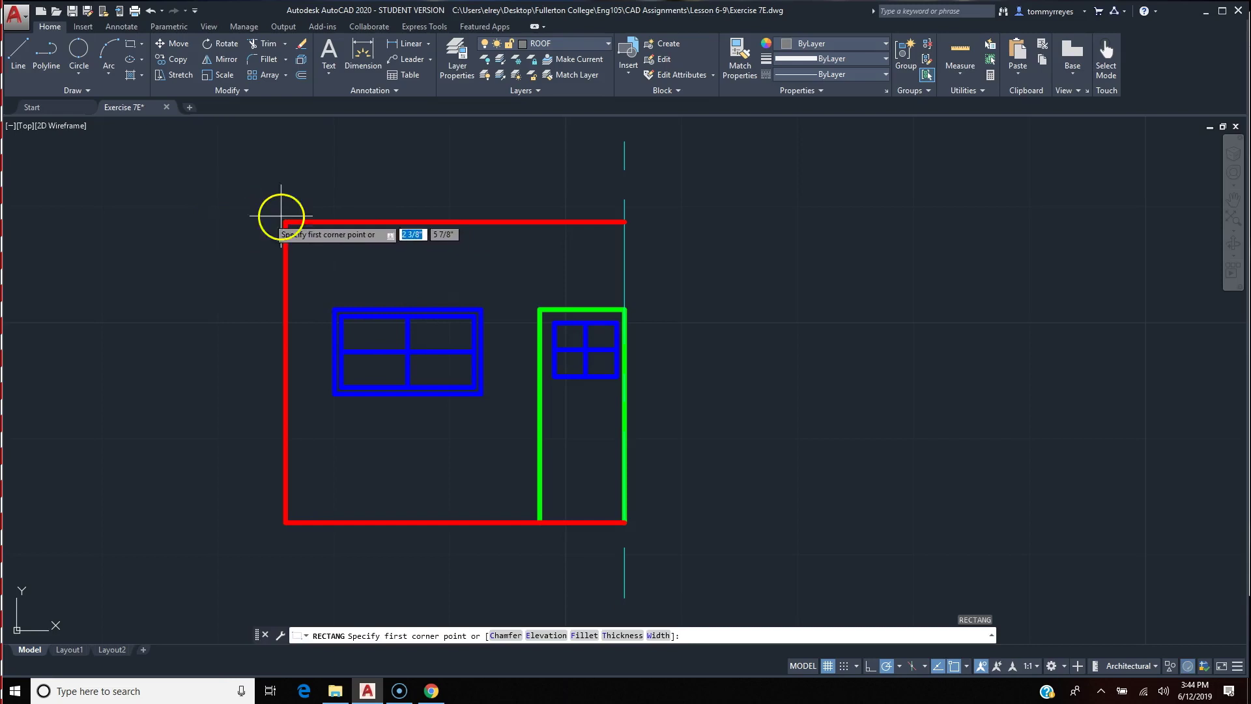
pyautogui.click(196, 221)
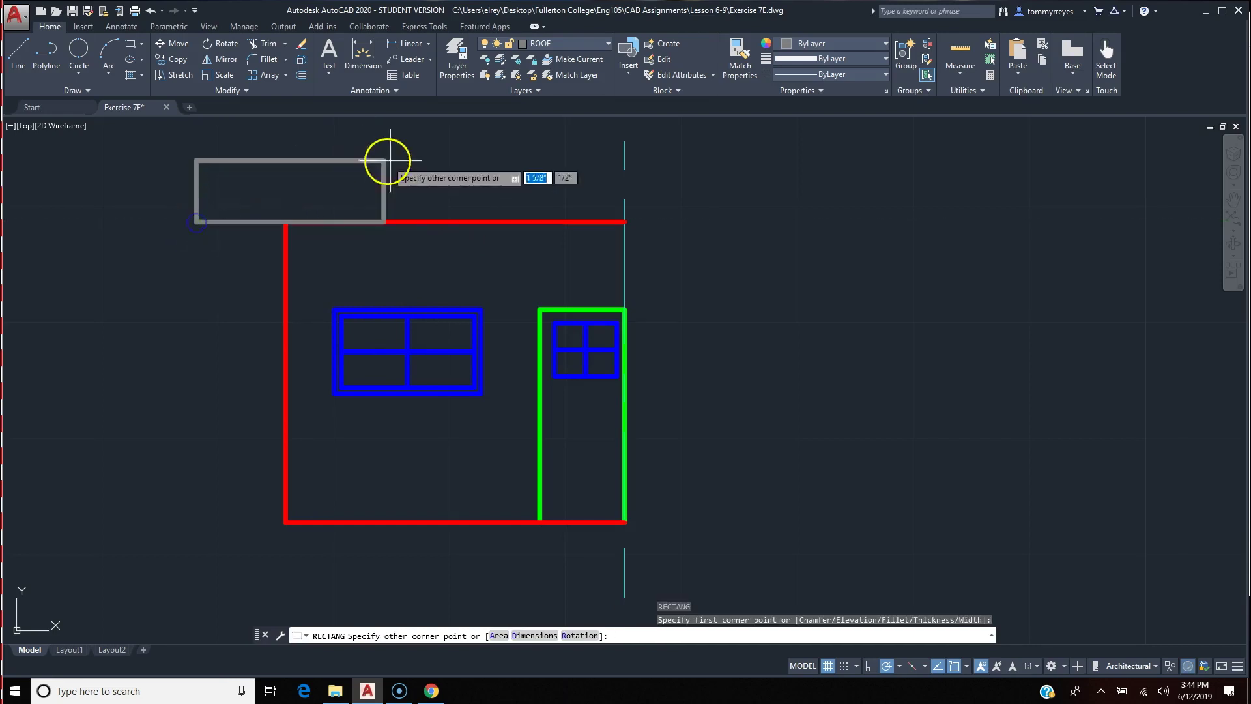
pyautogui.click(699, 161)
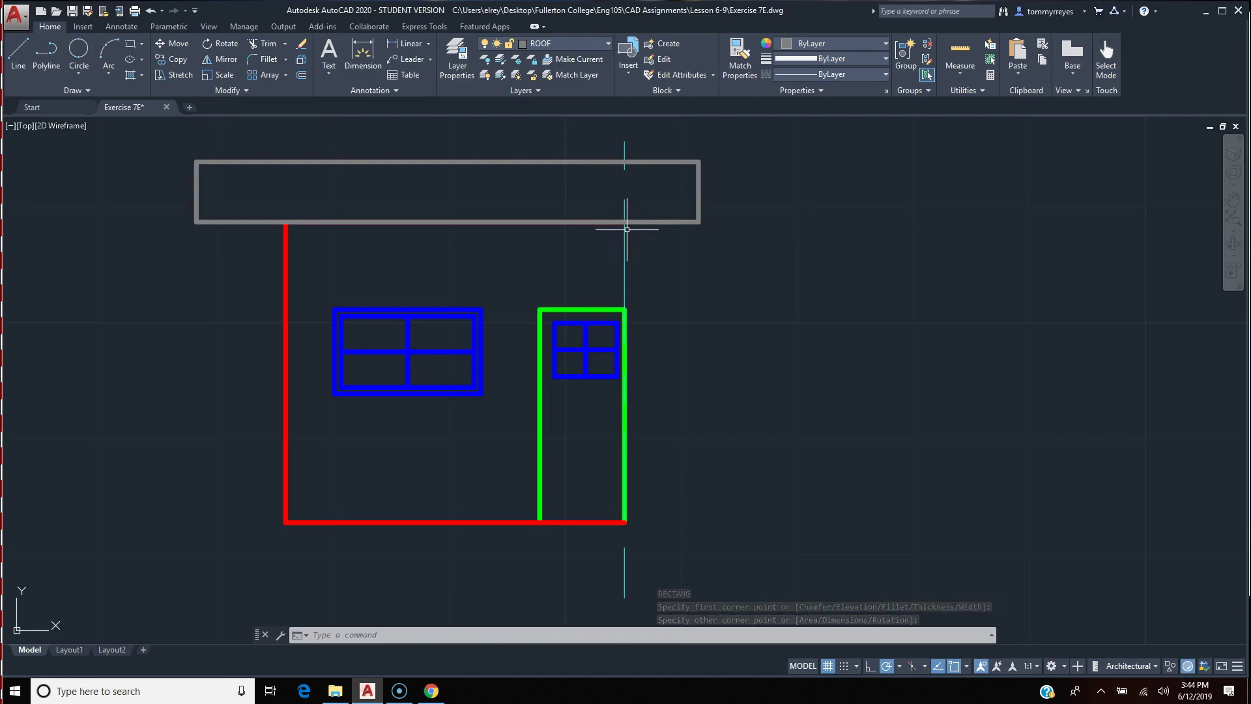
pyautogui.write('tr')
pyautogui.press('Return')
pyautogui.press('Escape')
pyautogui.press('Escape')
# - Trim the part of the roof rectangle beyond the centerline, using the centerline as the cutting edge
pyautogui.write('tr')
pyautogui.press('Return')
pyautogui.click(625, 205)
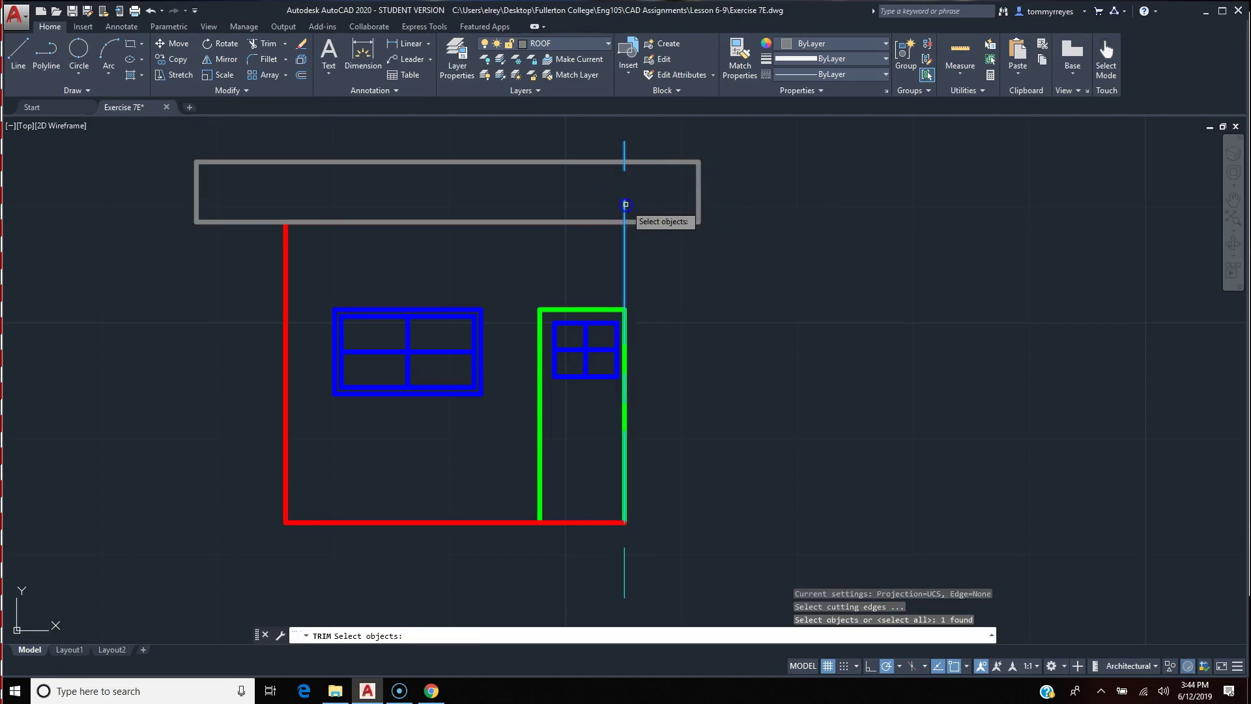
pyautogui.press('Return')
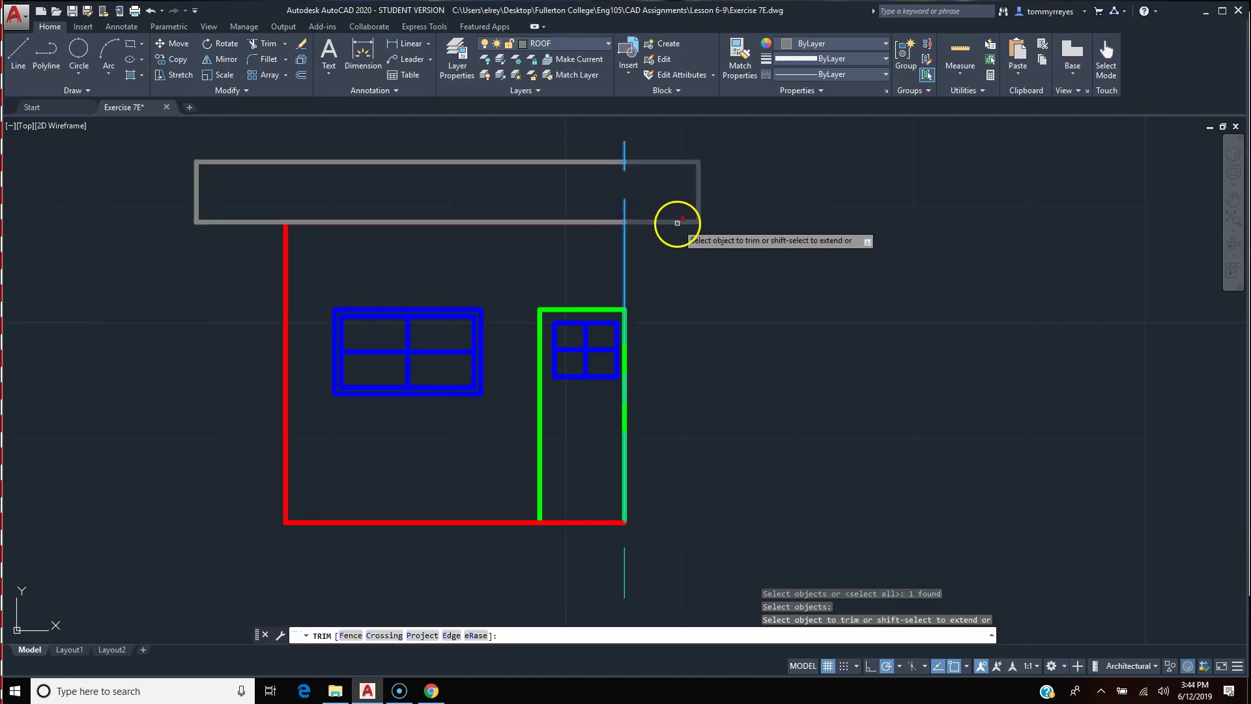
pyautogui.click(677, 222)
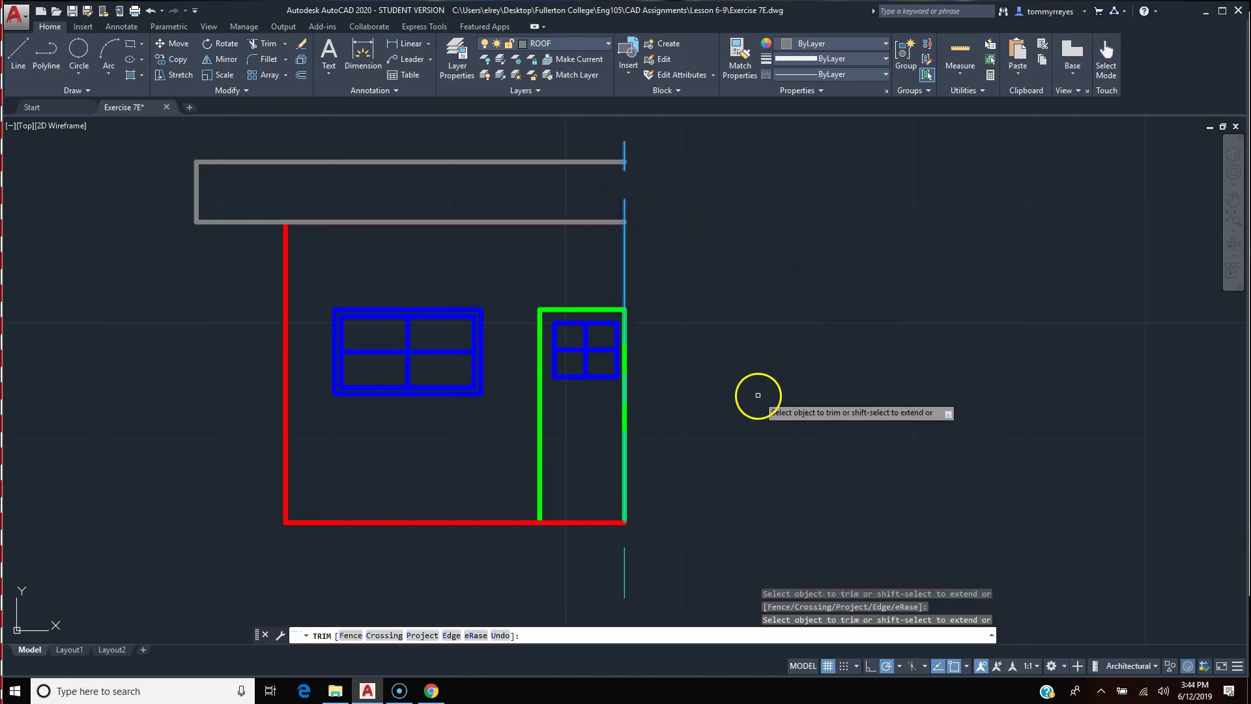
pyautogui.scroll(-2, 762, 396)
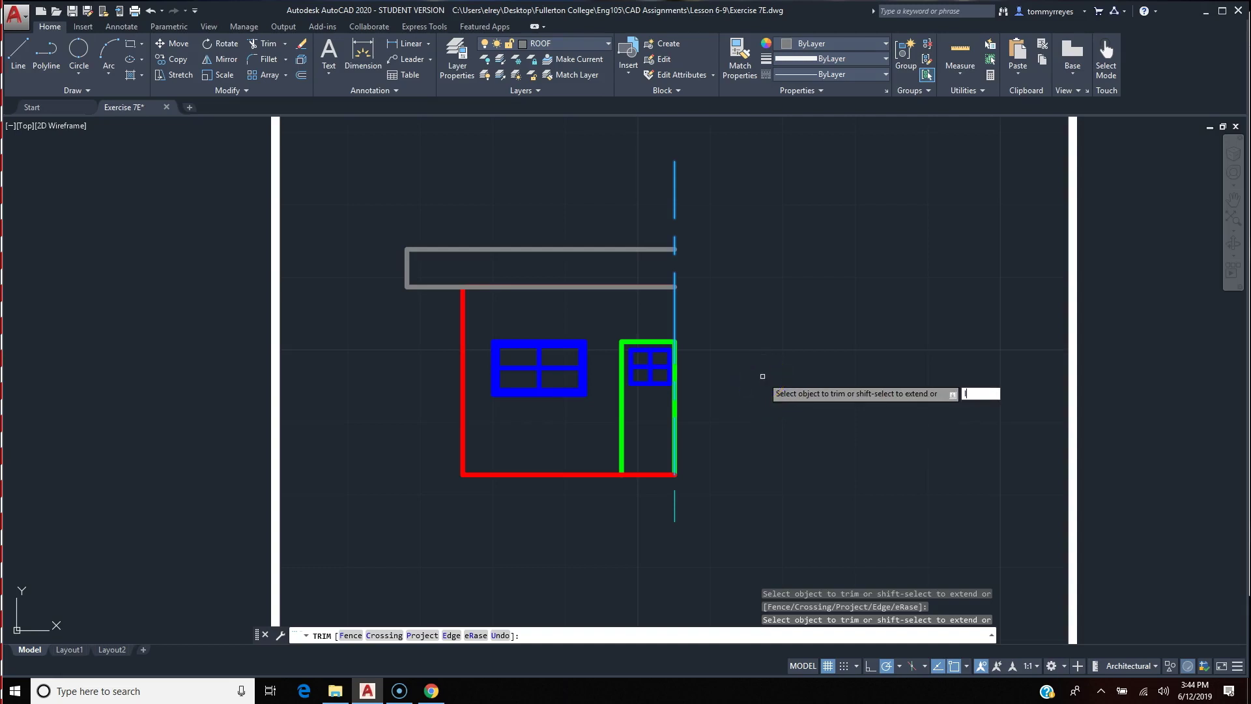
pyautogui.press('Escape')
# - Draw the upper roof outline with a line sloping about 1 1/8" up from the roof rectangle's upper-left corner and a horizontal ridge to the centerline
pyautogui.write('l')
pyautogui.press('Return')
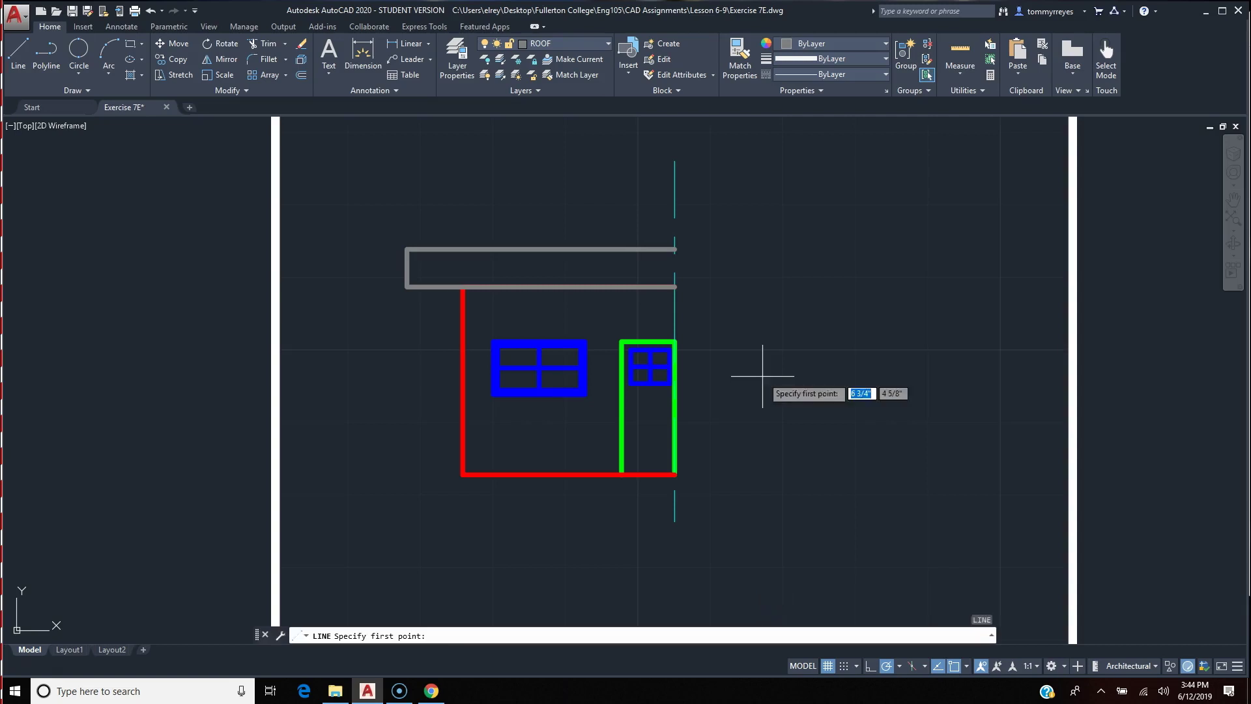
pyautogui.click(406, 248)
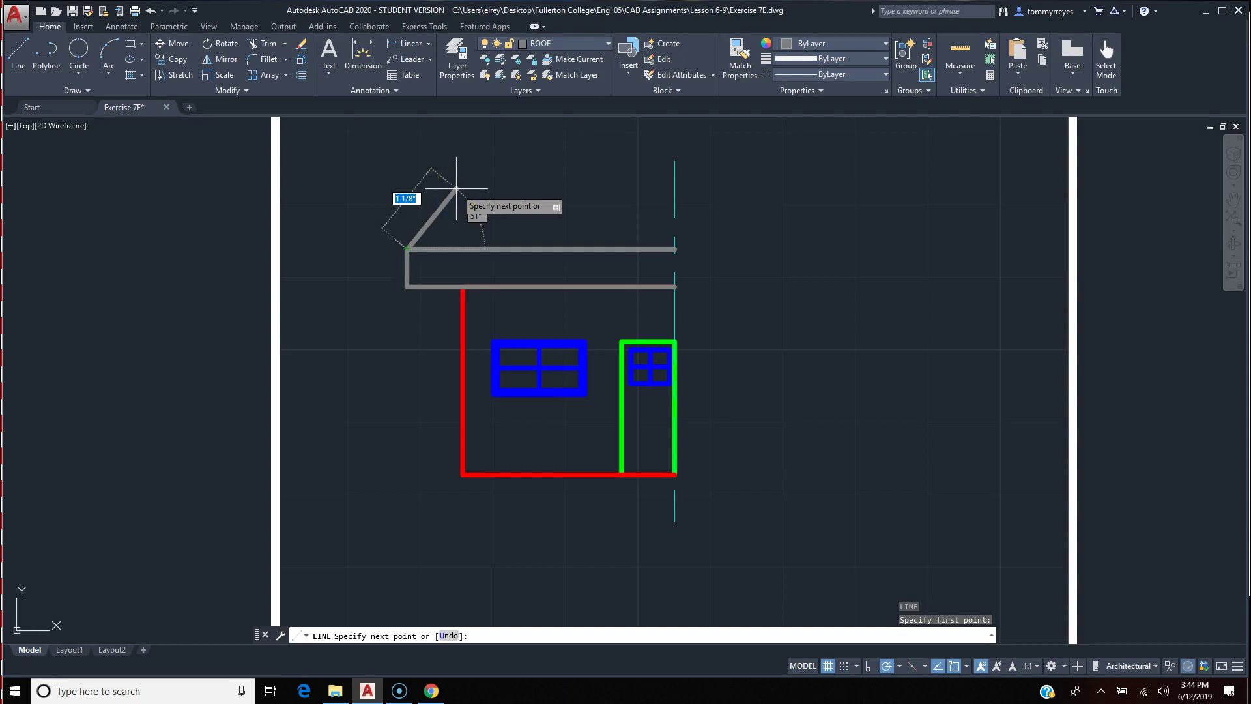
pyautogui.click(457, 189)
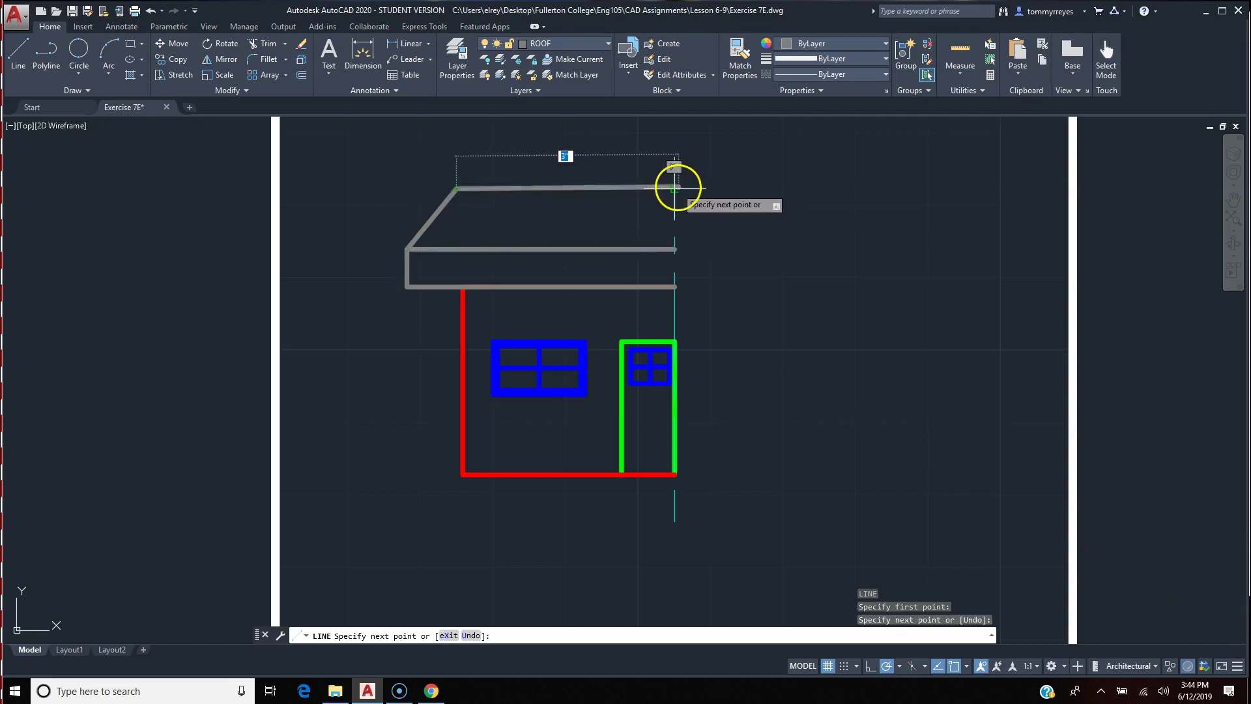
pyautogui.click(675, 189)
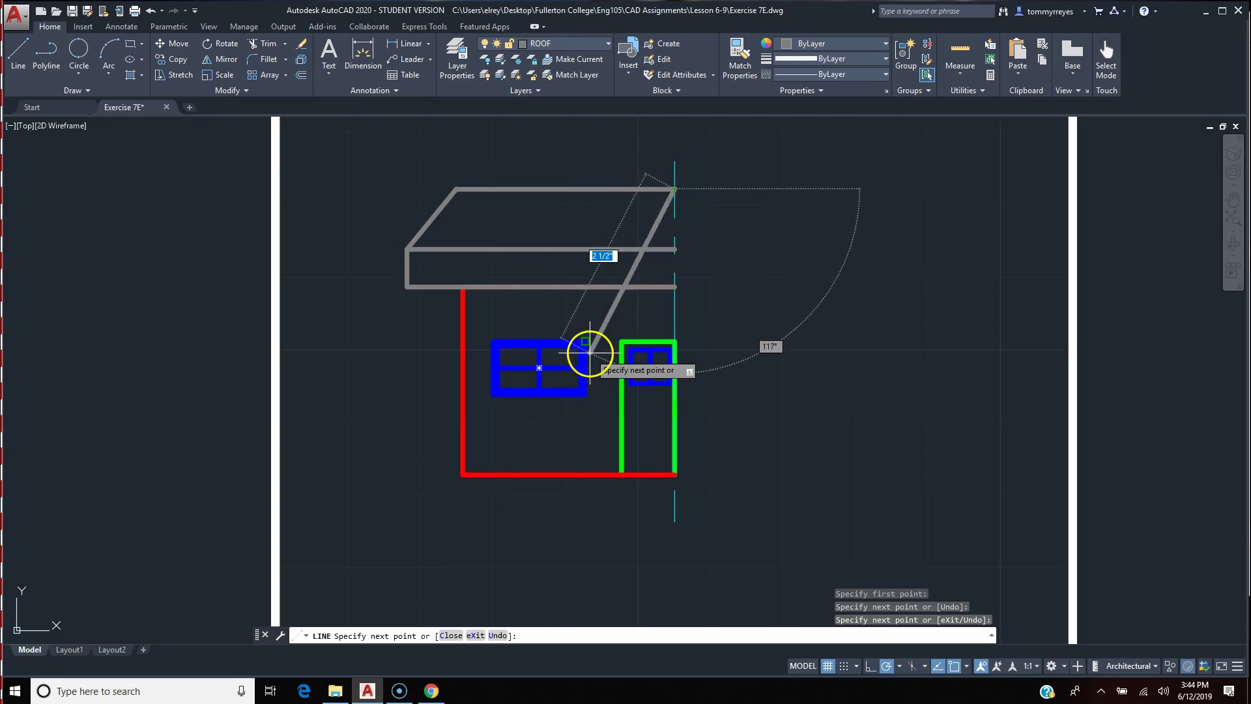
pyautogui.scroll(-4, 604, 324)
pyautogui.scroll(4, 604, 323)
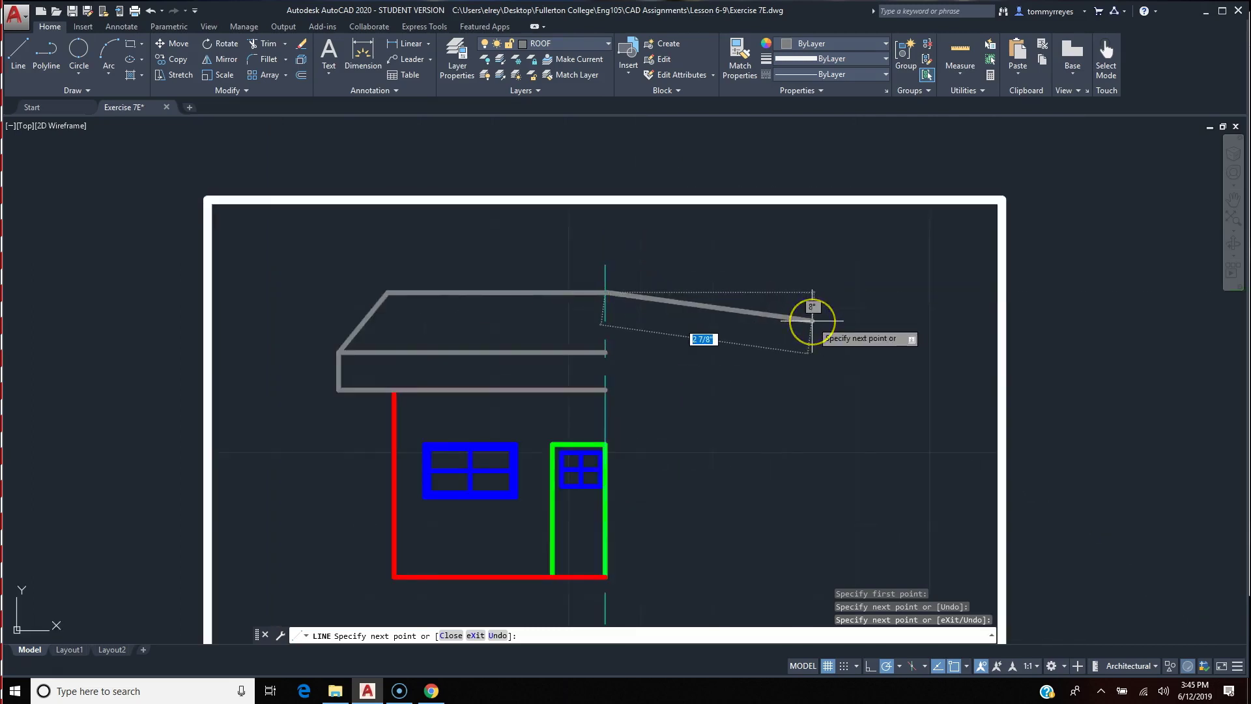
pyautogui.press('Escape')
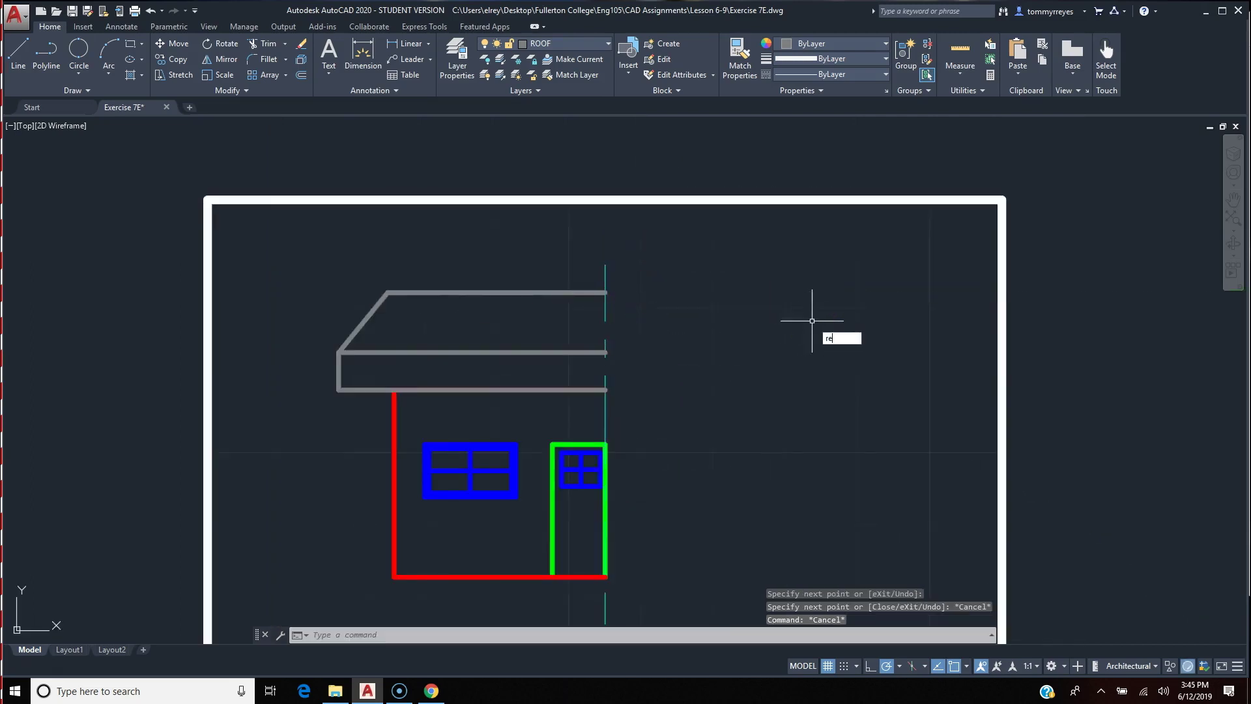
# - Draw a narrow upright chimney rectangle crossing the roof's ridge line near its sloped end
pyautogui.press('Return')
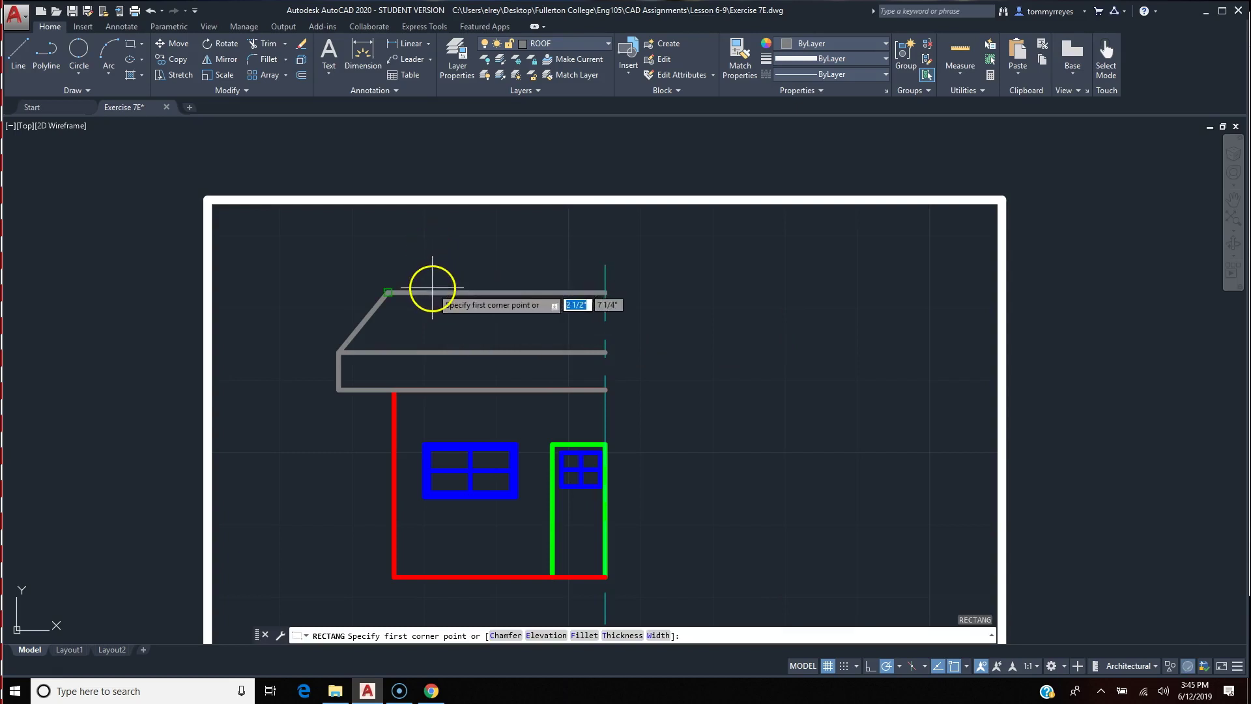
pyautogui.click(424, 233)
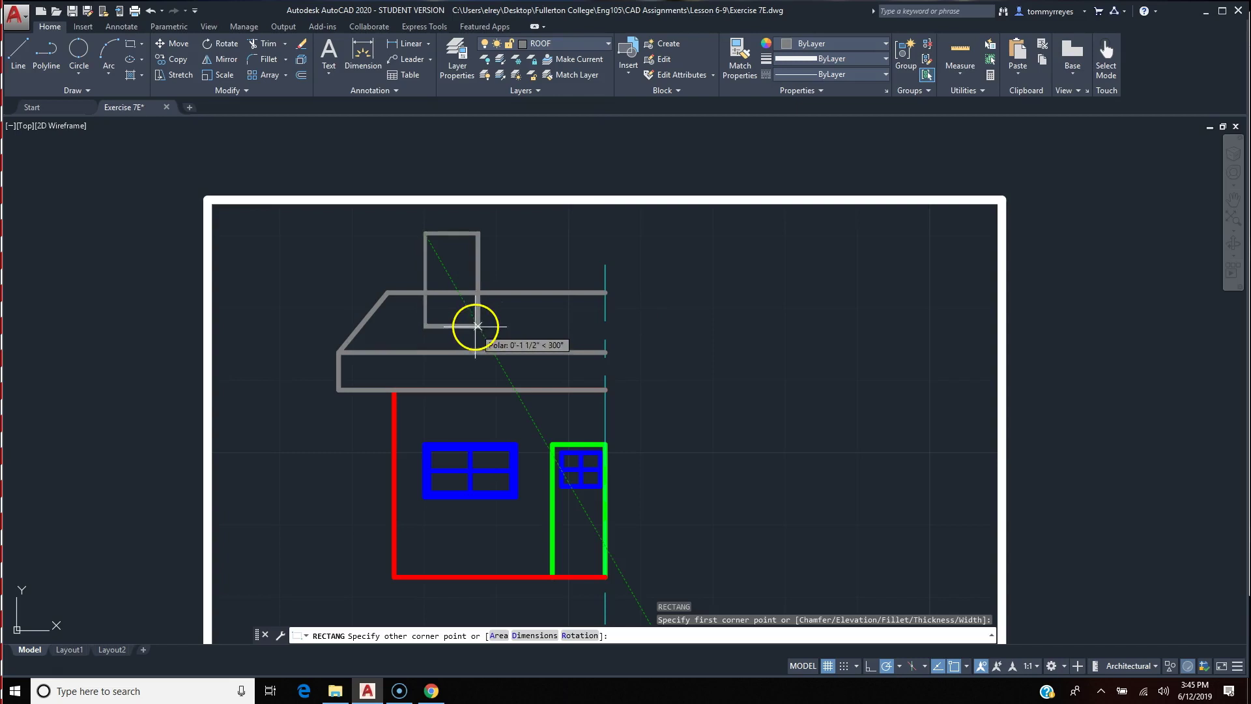
pyautogui.press('Escape')
pyautogui.press('Escape')
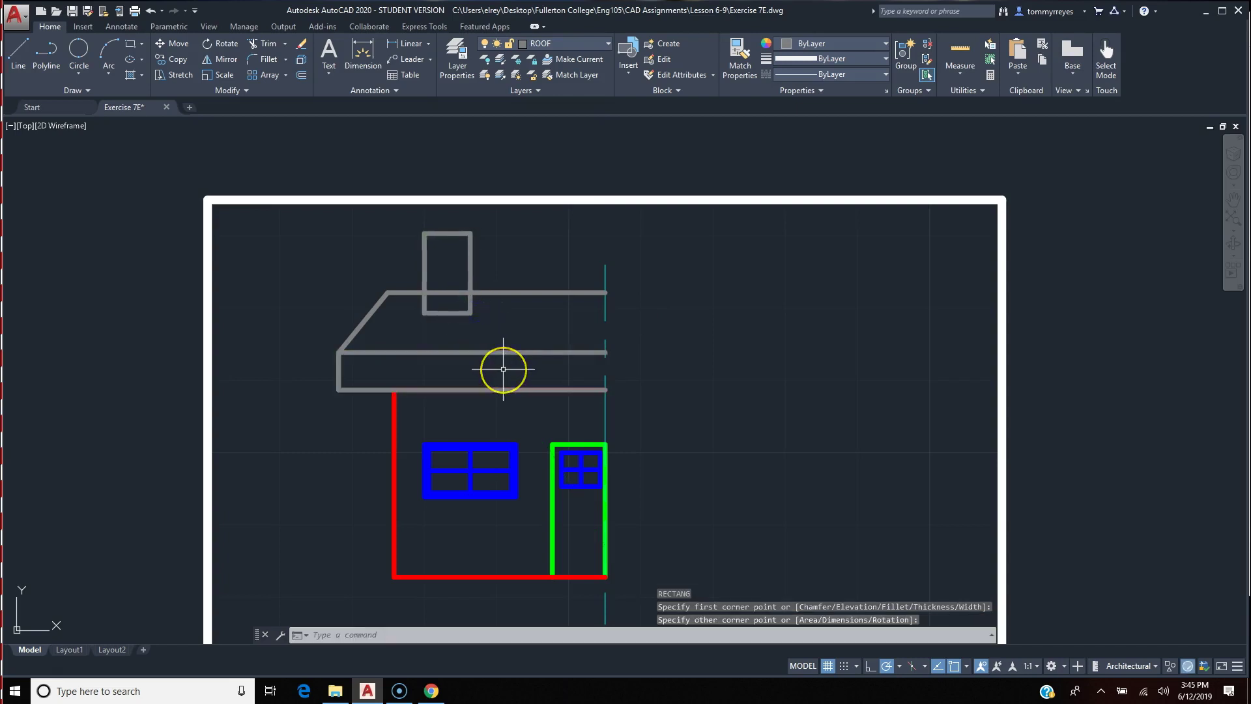
# - Trim the part of the chimney rectangle below the ridge, using the ridge line as the cutting edge
pyautogui.write('tr')
pyautogui.press('Return')
pyautogui.click(446, 294)
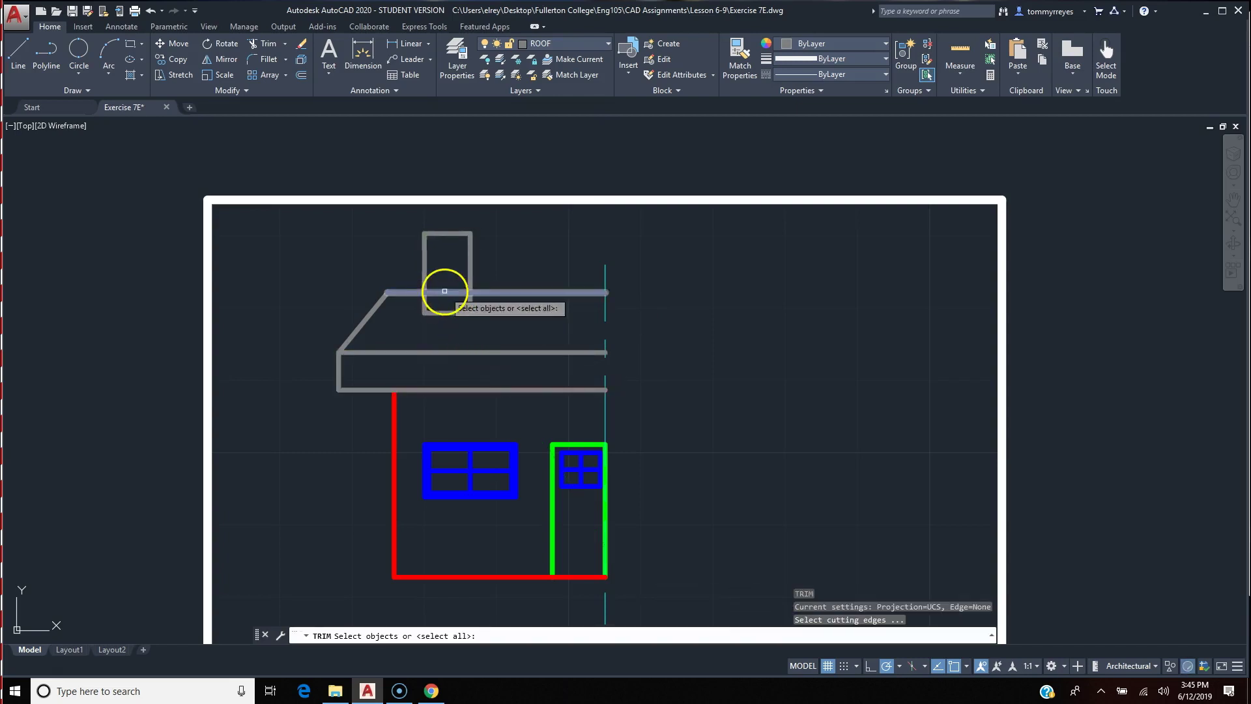
pyautogui.press('Return')
pyautogui.click(456, 314)
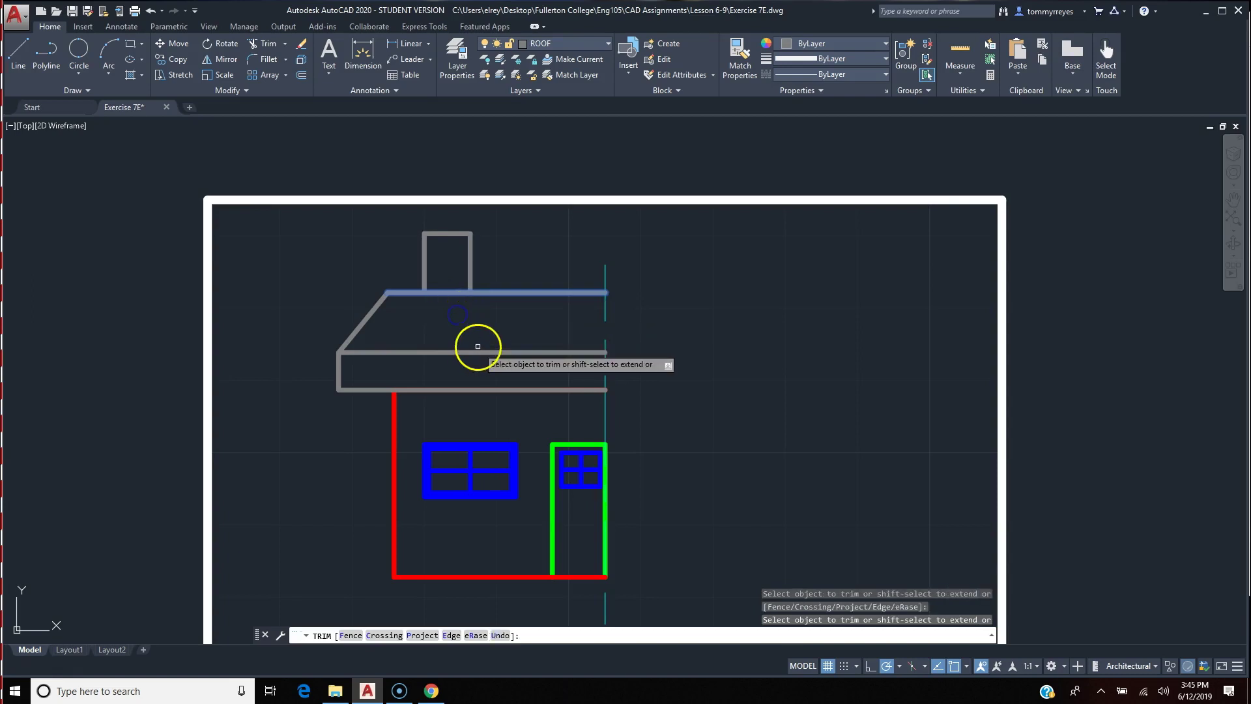
pyautogui.press('Escape')
pyautogui.press('Escape')
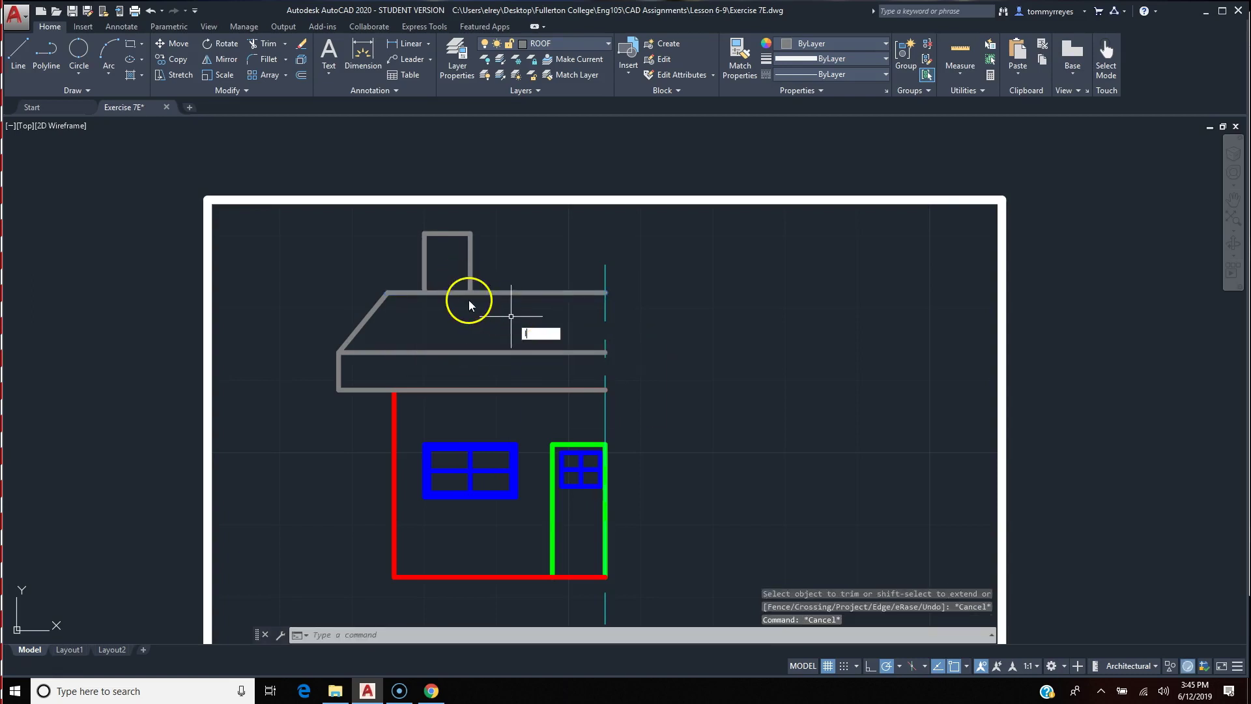
pyautogui.write('L')
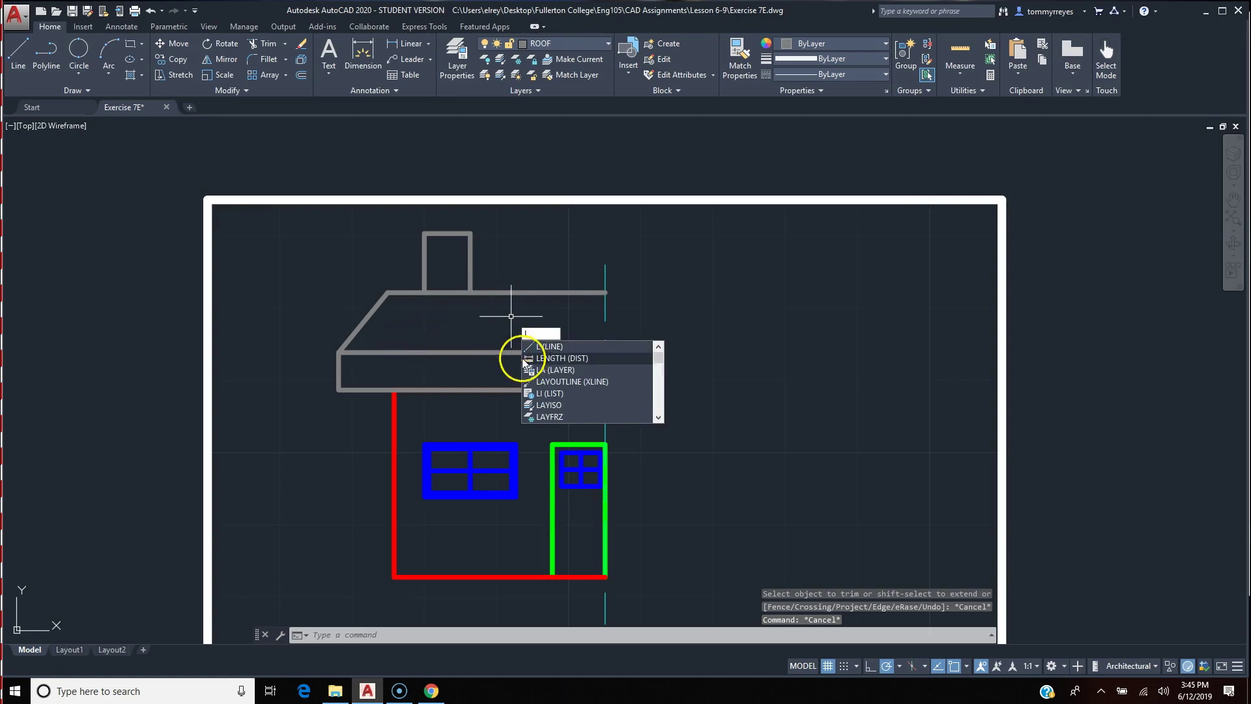
pyautogui.press('Escape')
pyautogui.press('Escape')
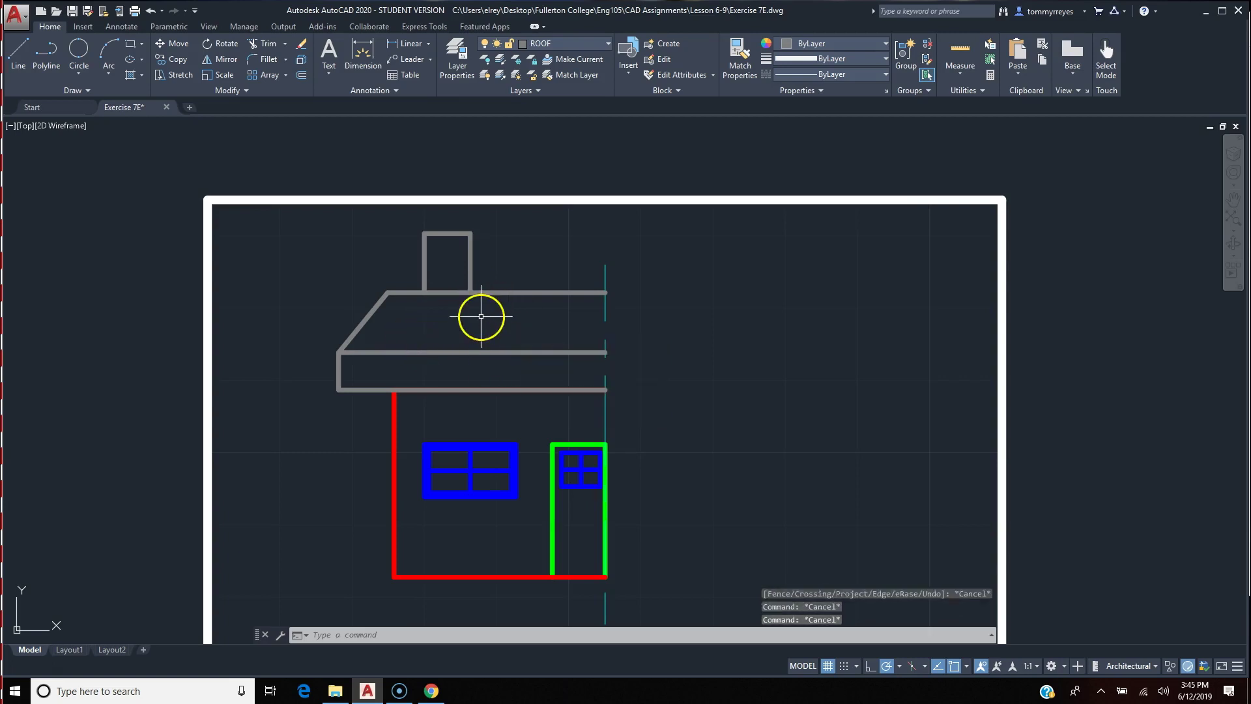
# - Start a hatch and browse the pattern library to choose the USER pattern
pyautogui.write('h')
pyautogui.press('Return')
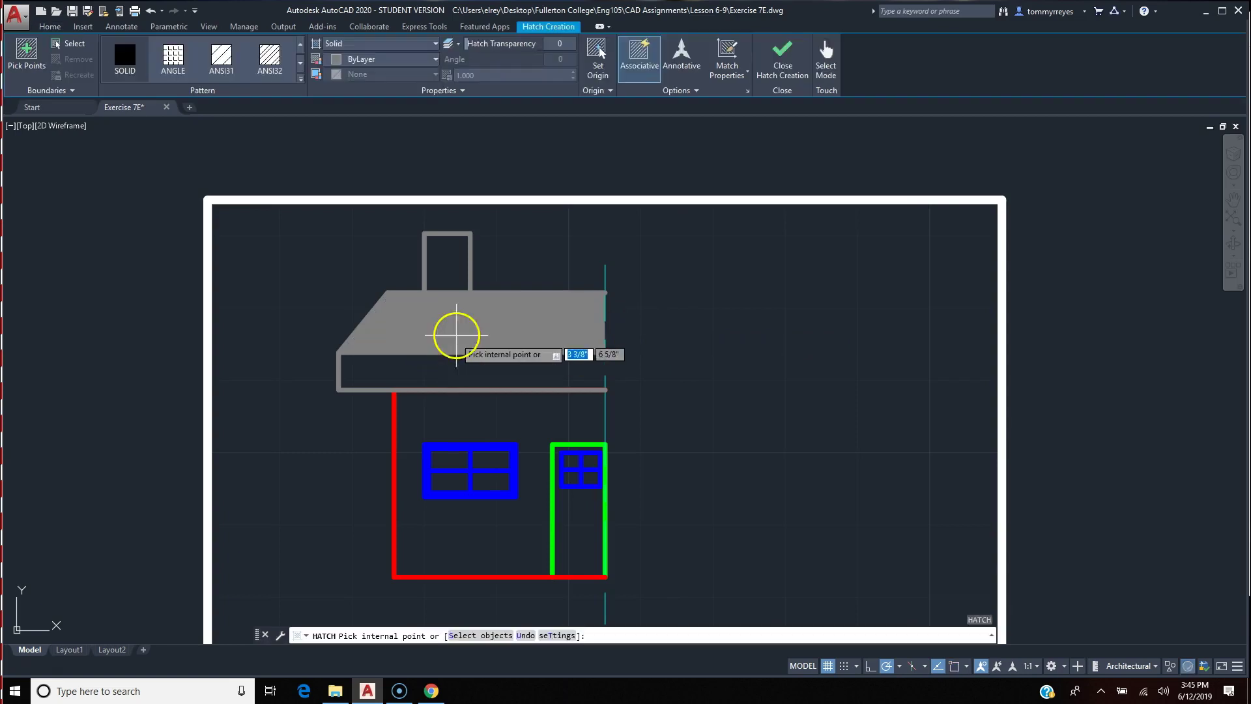
pyautogui.click(300, 63)
pyautogui.click(301, 63)
pyautogui.click(300, 64)
pyautogui.click(300, 63)
pyautogui.click(300, 63)
pyautogui.click(301, 63)
pyautogui.click(300, 64)
pyautogui.click(300, 63)
pyautogui.click(300, 64)
pyautogui.click(301, 64)
pyautogui.click(300, 64)
pyautogui.click(300, 65)
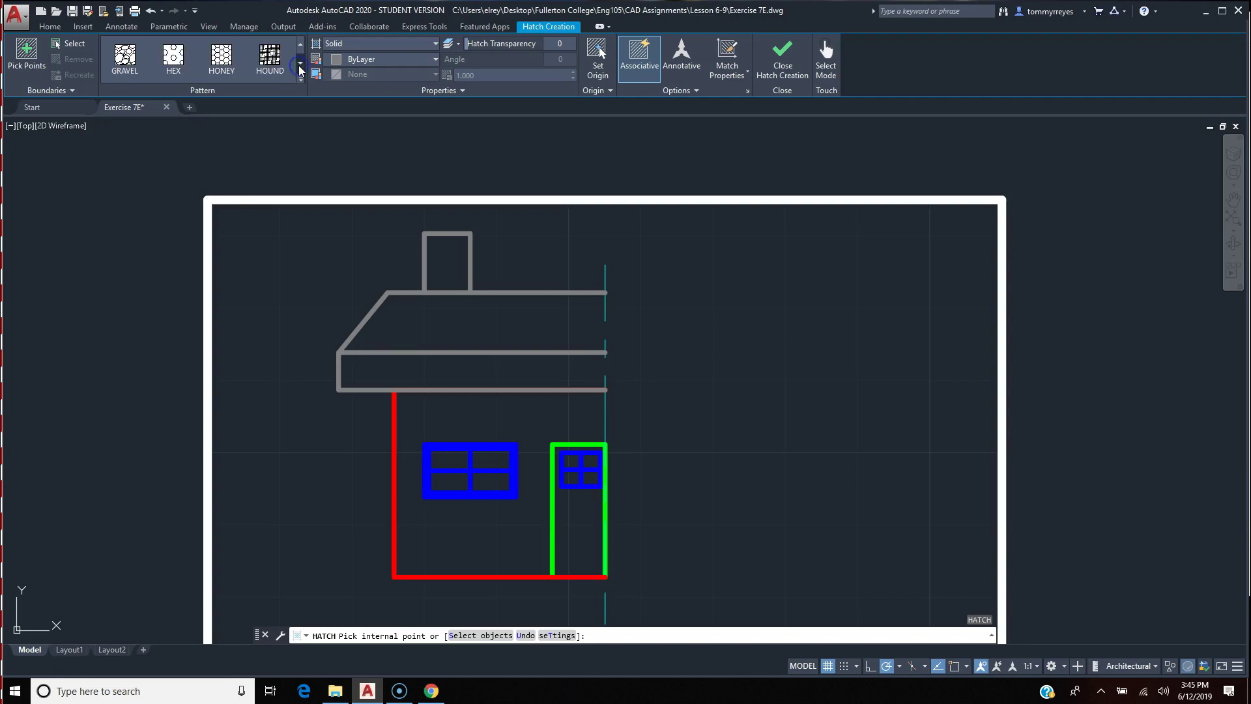
pyautogui.click(301, 64)
pyautogui.click(301, 65)
pyautogui.click(301, 65)
pyautogui.click(300, 64)
pyautogui.click(301, 64)
pyautogui.click(301, 65)
pyautogui.click(300, 65)
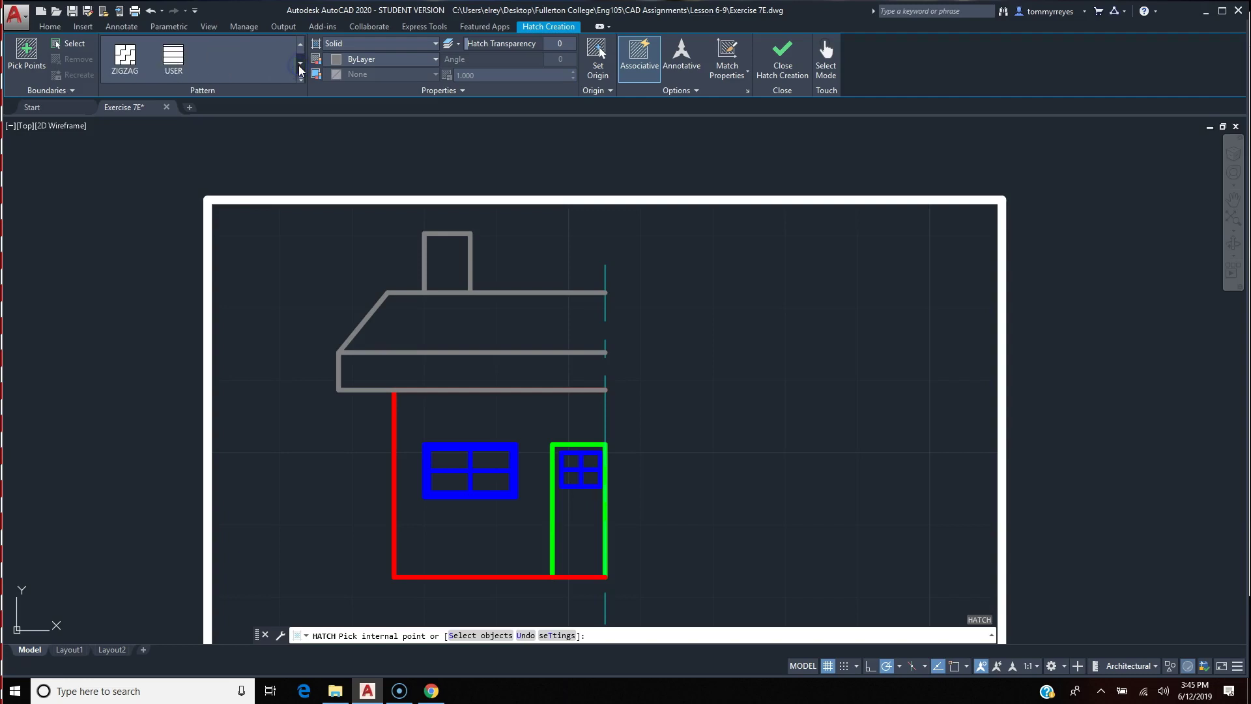
pyautogui.click(300, 44)
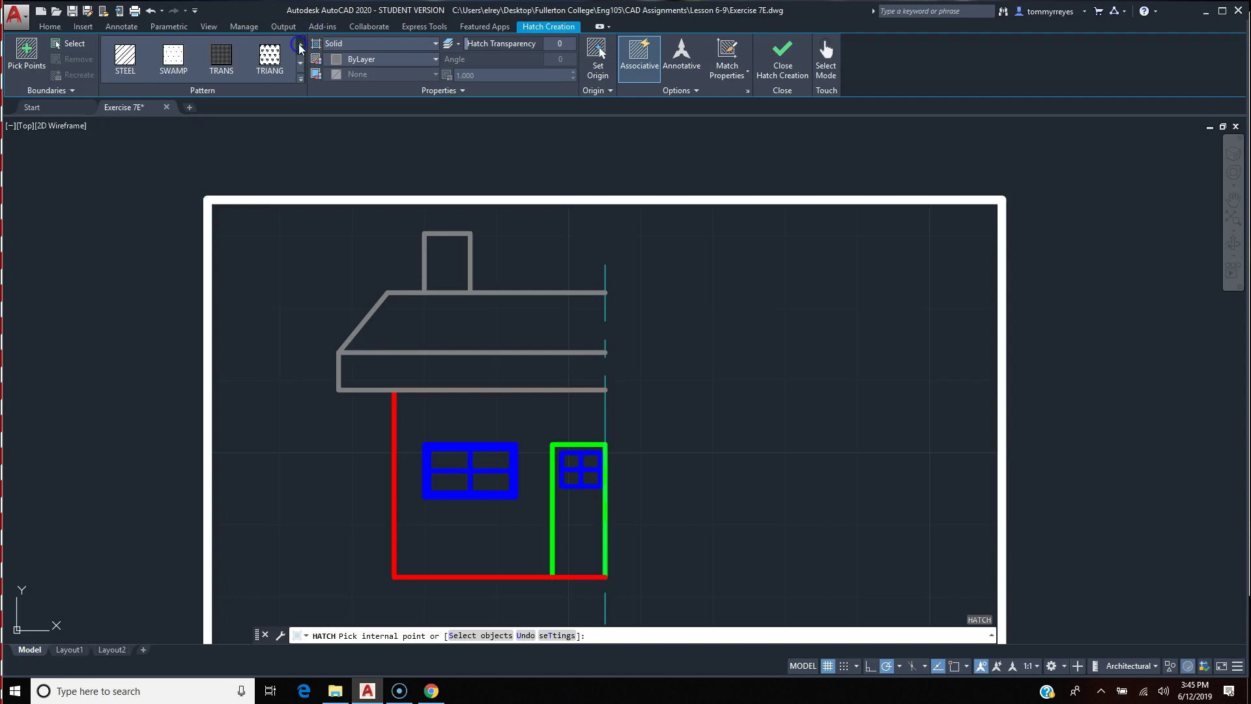
pyautogui.click(301, 65)
pyautogui.click(301, 45)
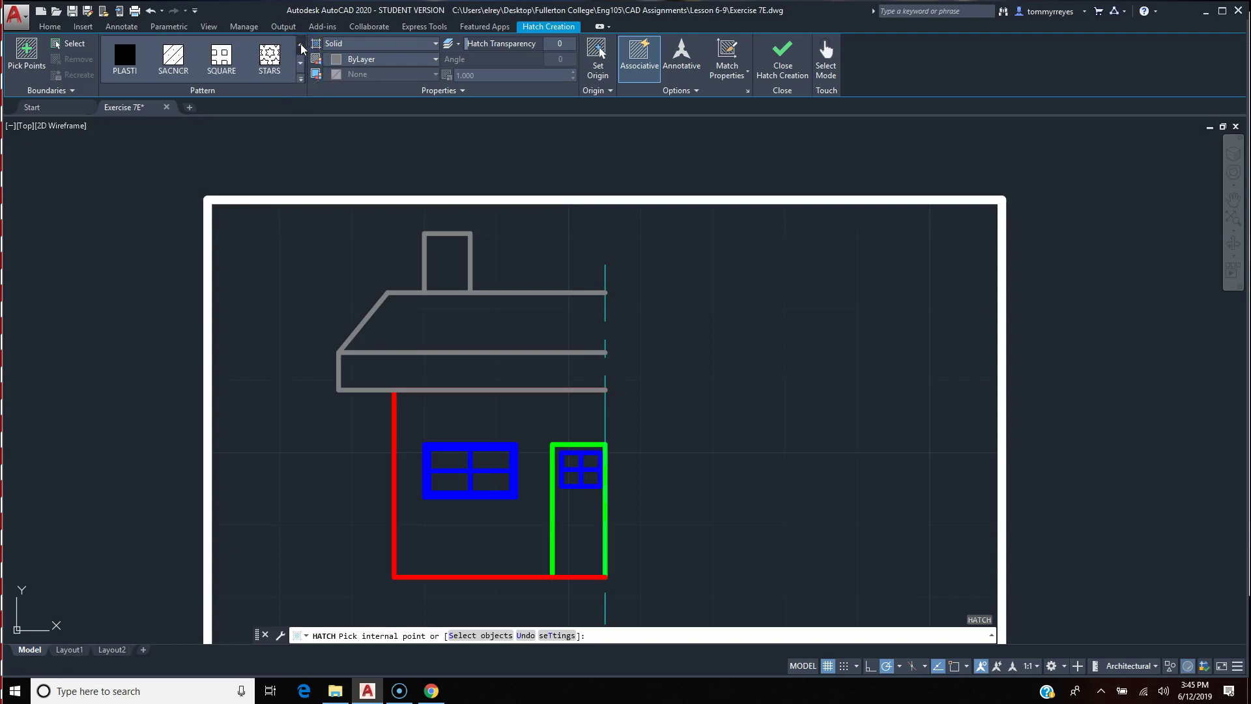
pyautogui.click(300, 45)
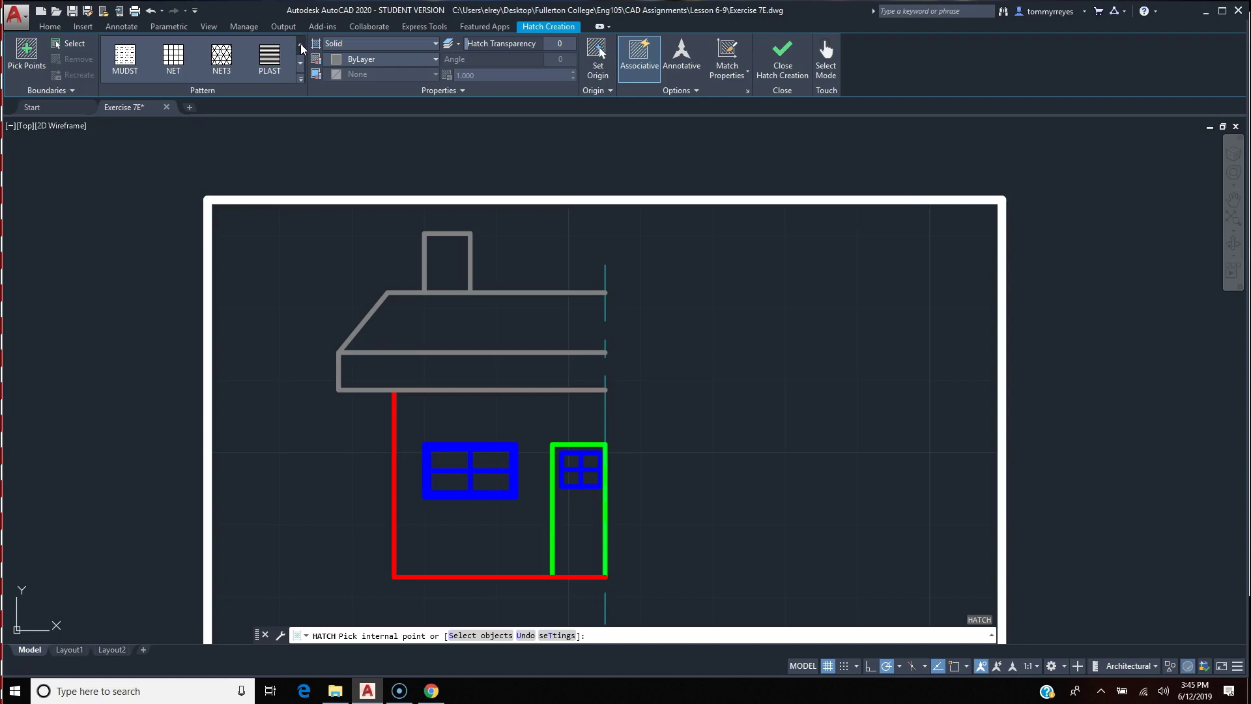
pyautogui.click(300, 43)
pyautogui.click(301, 65)
pyautogui.click(301, 65)
pyautogui.click(301, 65)
pyautogui.click(301, 63)
pyautogui.click(174, 60)
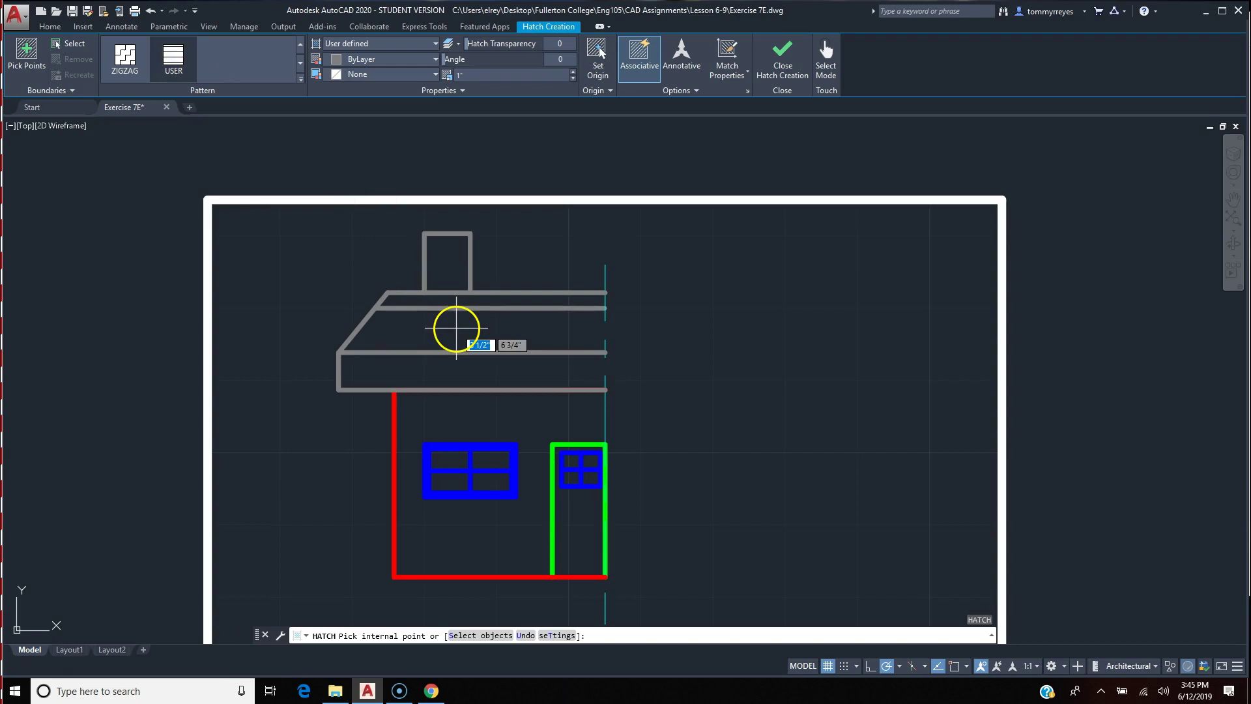
# - Apply the hatch to the sloped upper roof area between the ridge and the roof rectangle
pyautogui.click(490, 331)
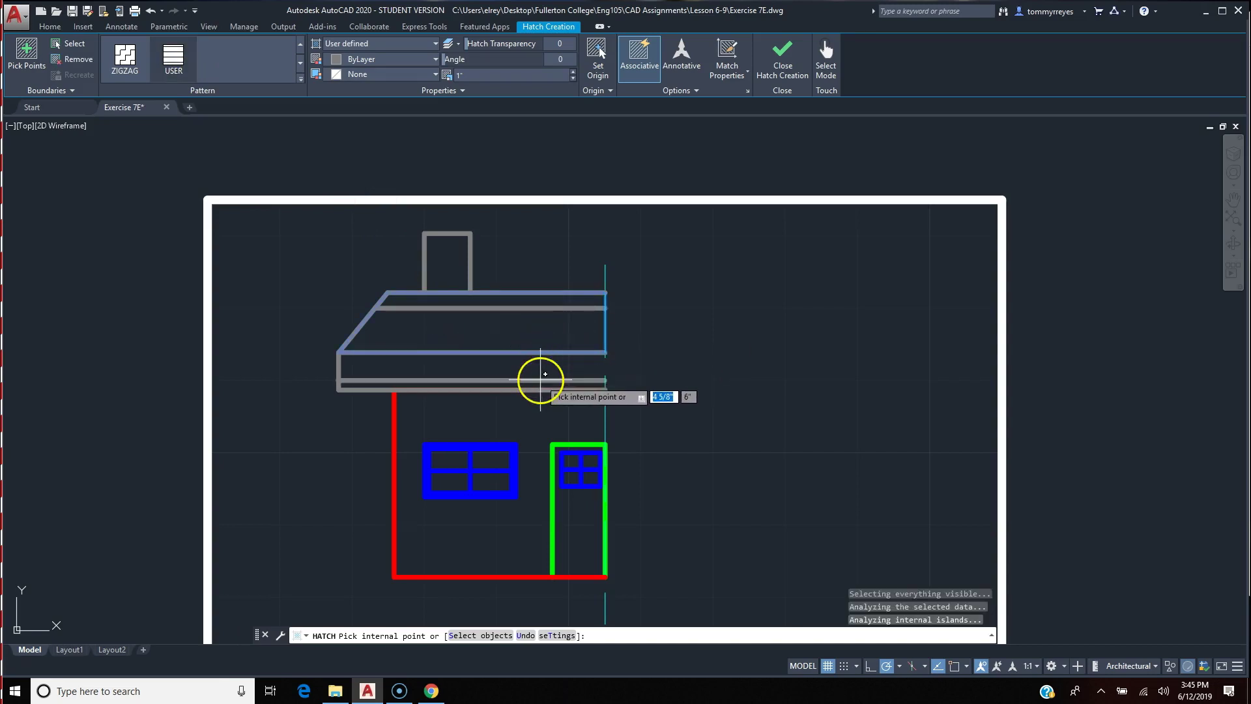
pyautogui.click(485, 368)
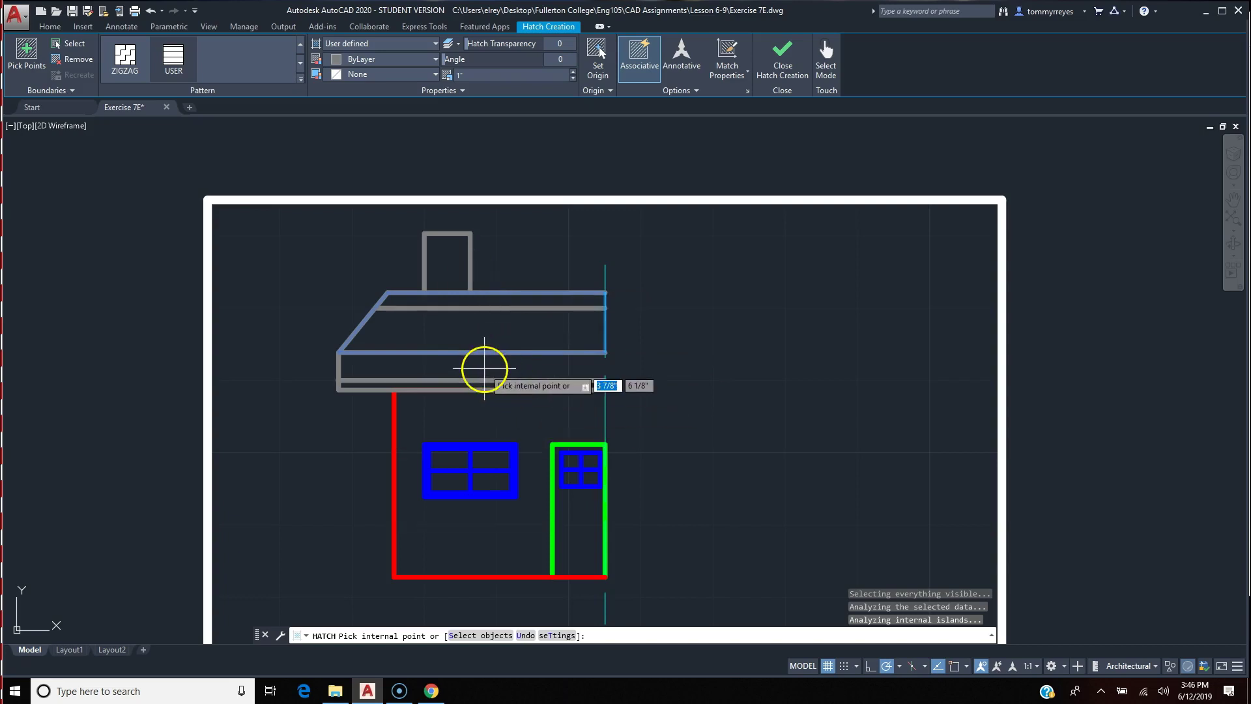
pyautogui.press('Escape')
pyautogui.press('Escape')
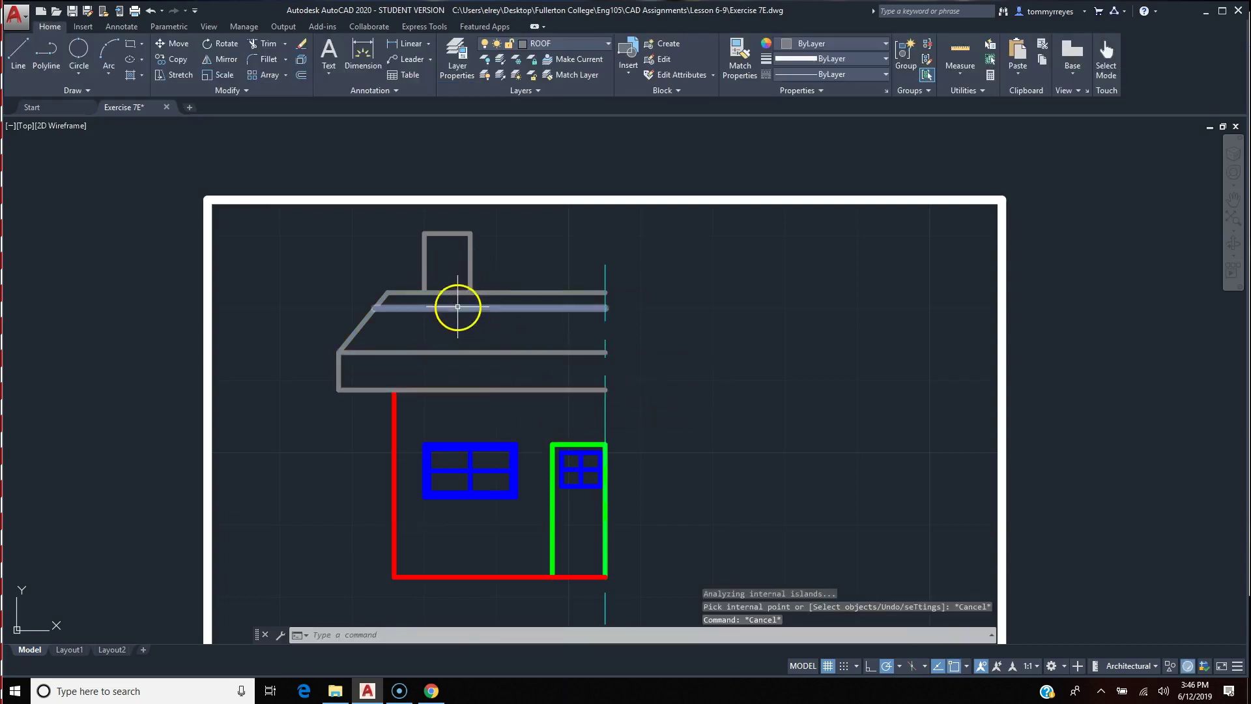
# - Select the upper roof hatch, open its full properties and dismiss the shortcut warning
pyautogui.click(458, 306)
pyautogui.rightClick(458, 306)
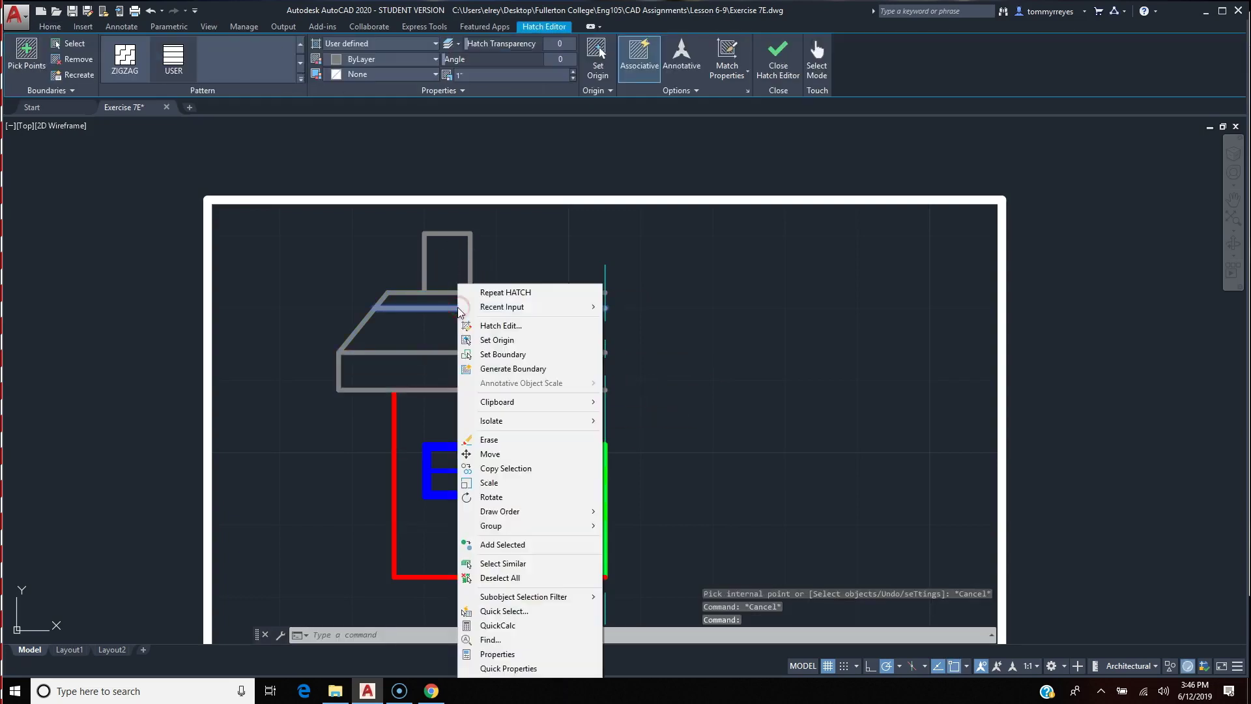
pyautogui.click(526, 654)
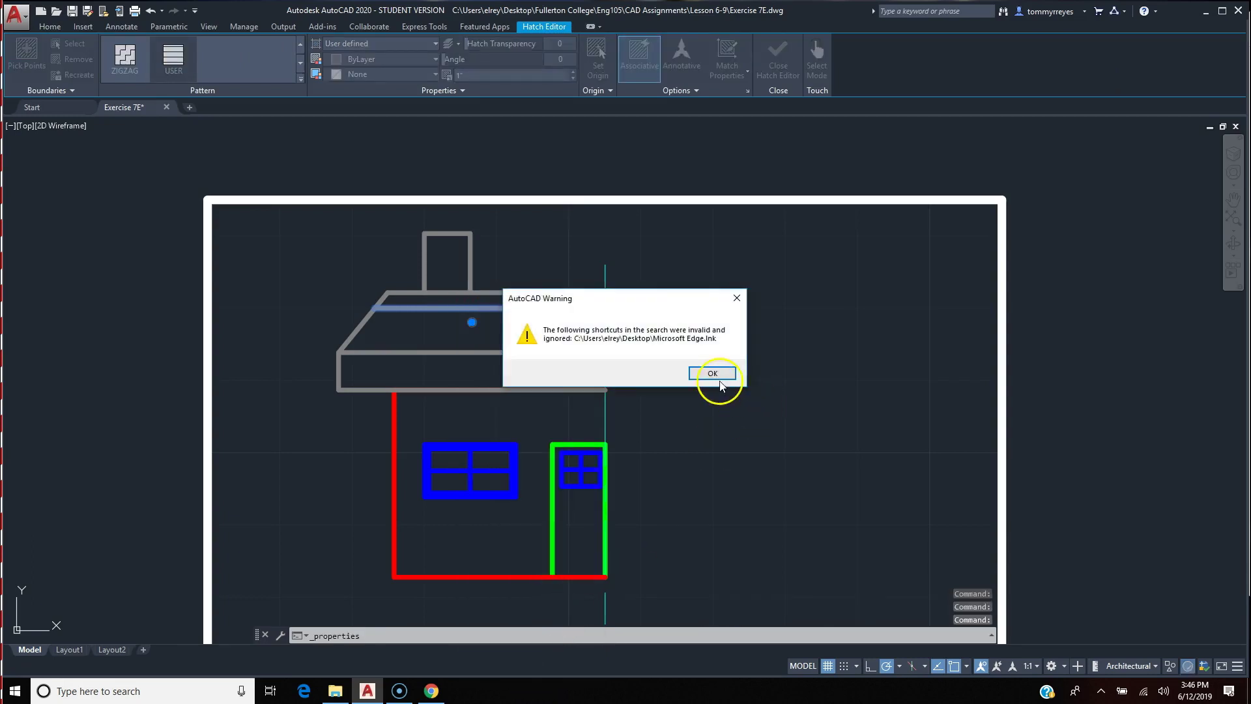
pyautogui.click(714, 373)
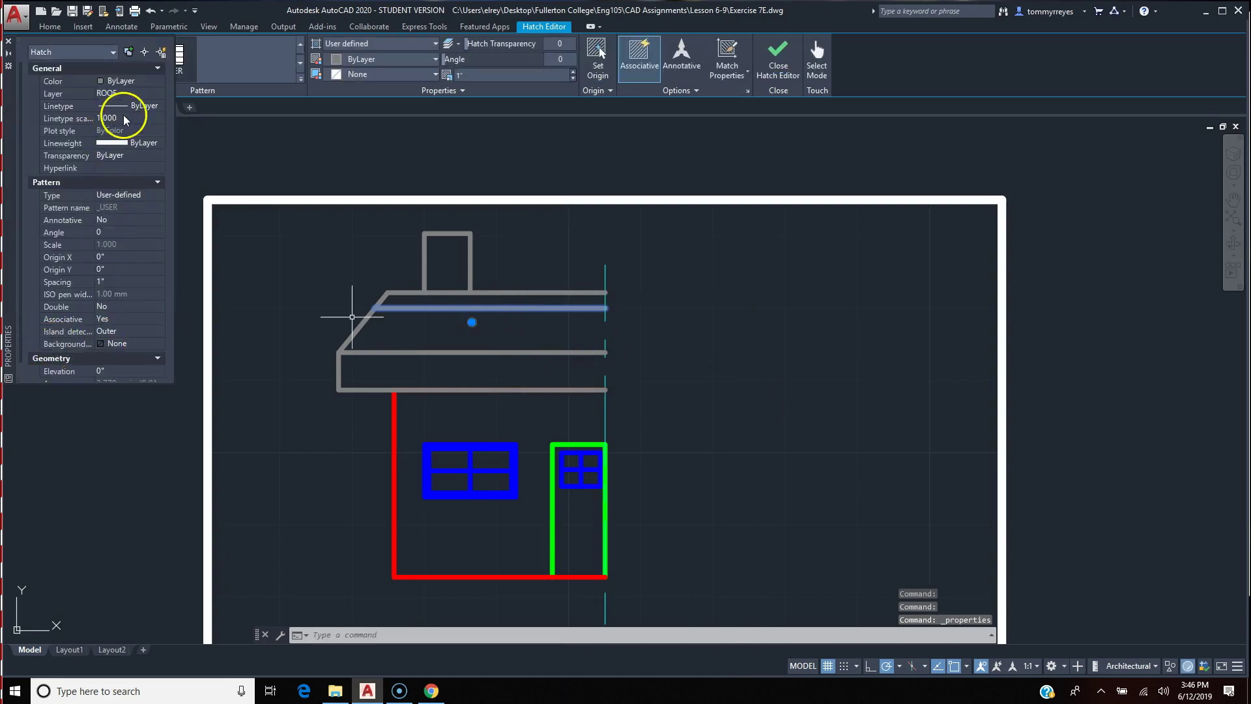
# - Set the roof hatch's line spacing to 1/2"
pyautogui.click(110, 282)
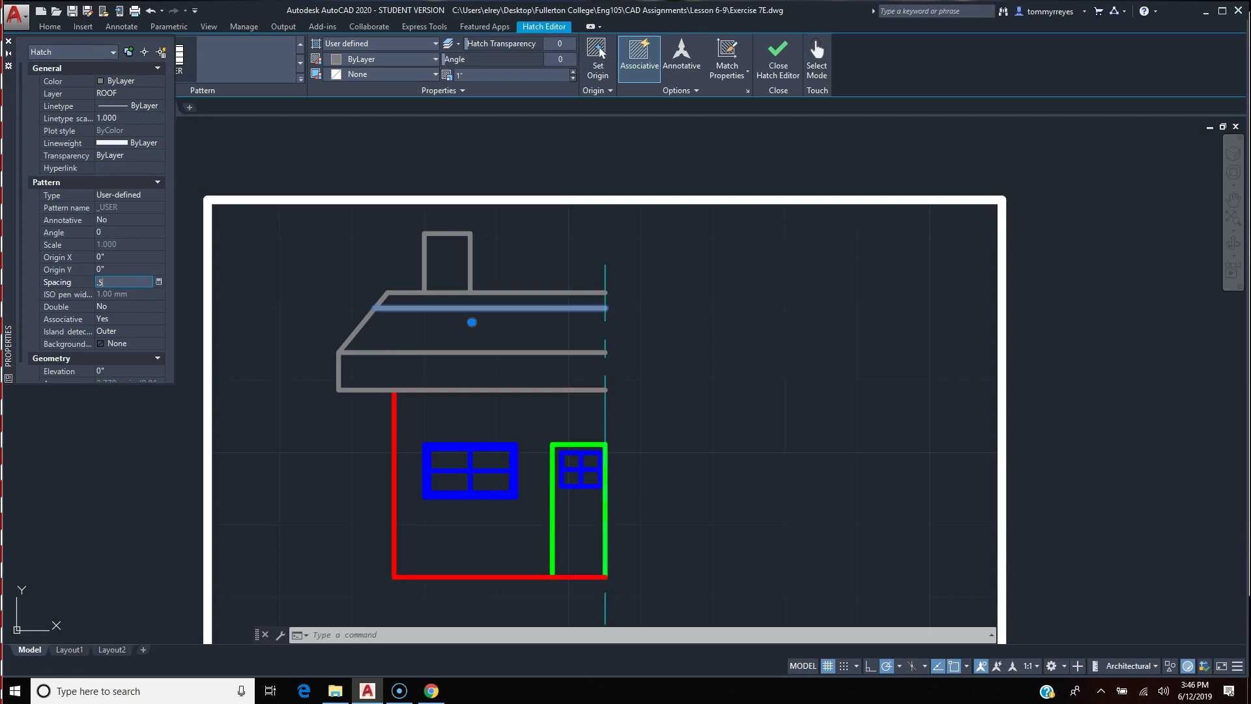
pyautogui.click(146, 269)
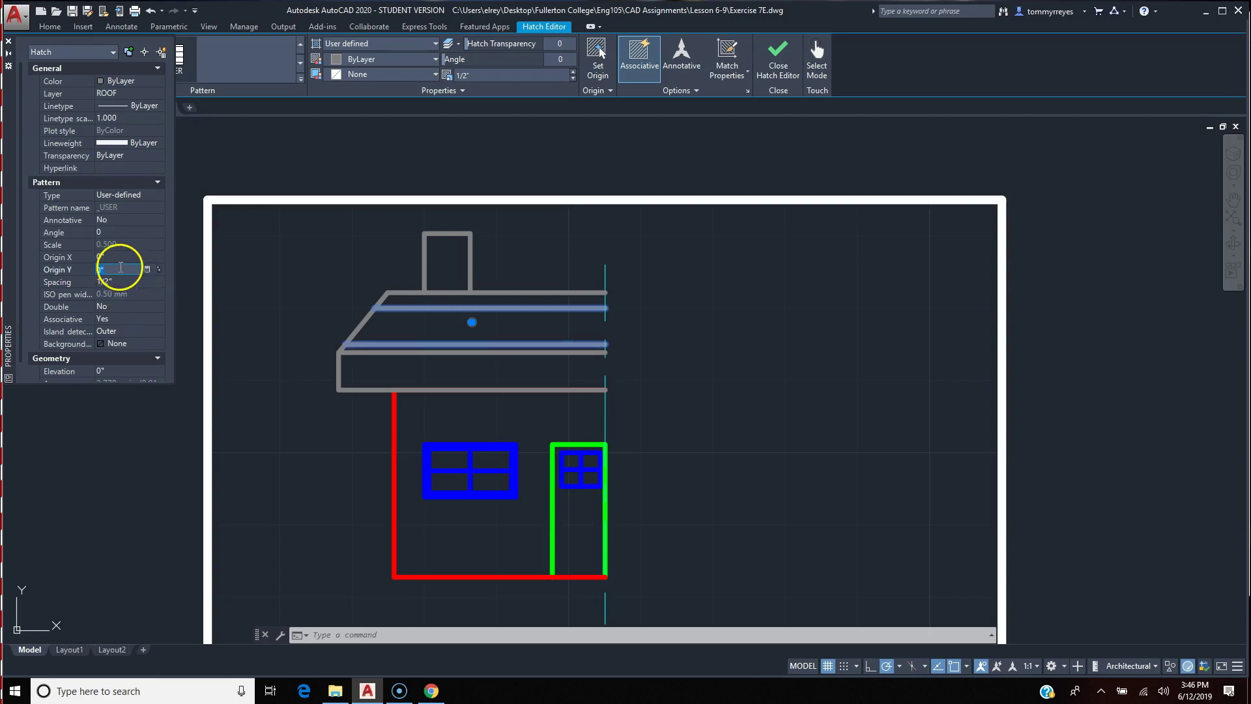
pyautogui.click(111, 281)
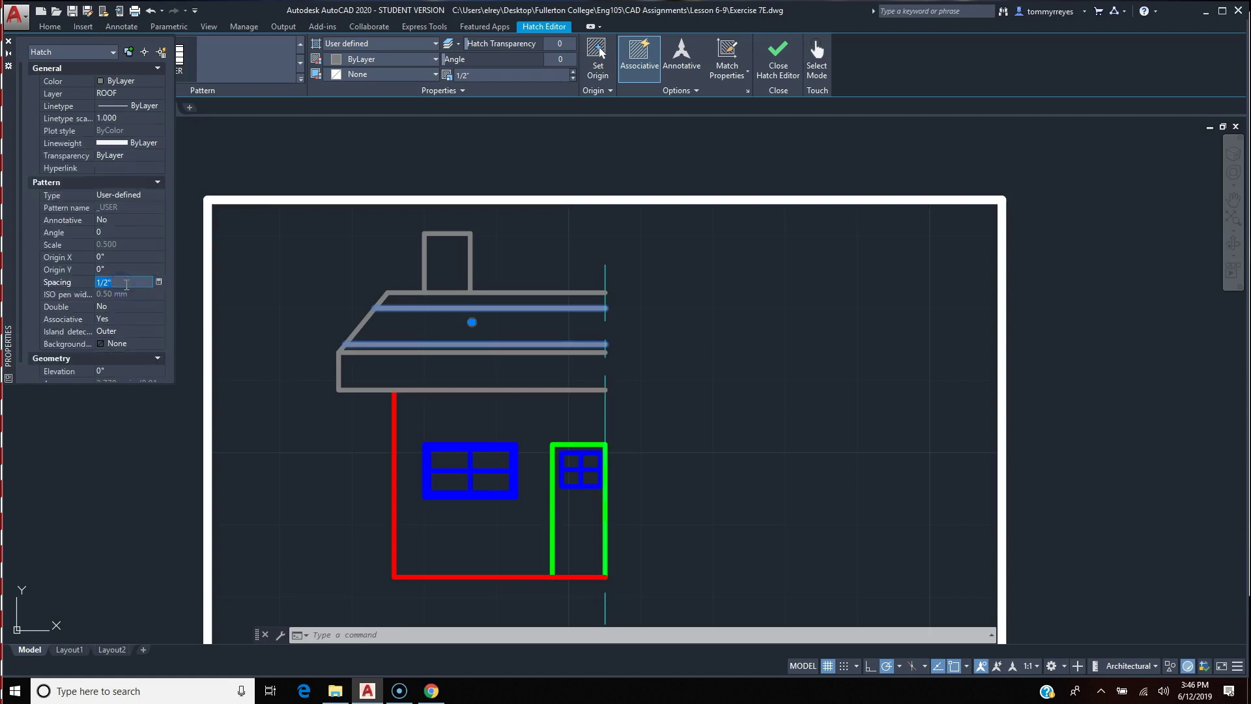
pyautogui.scroll(-1, 123, 293)
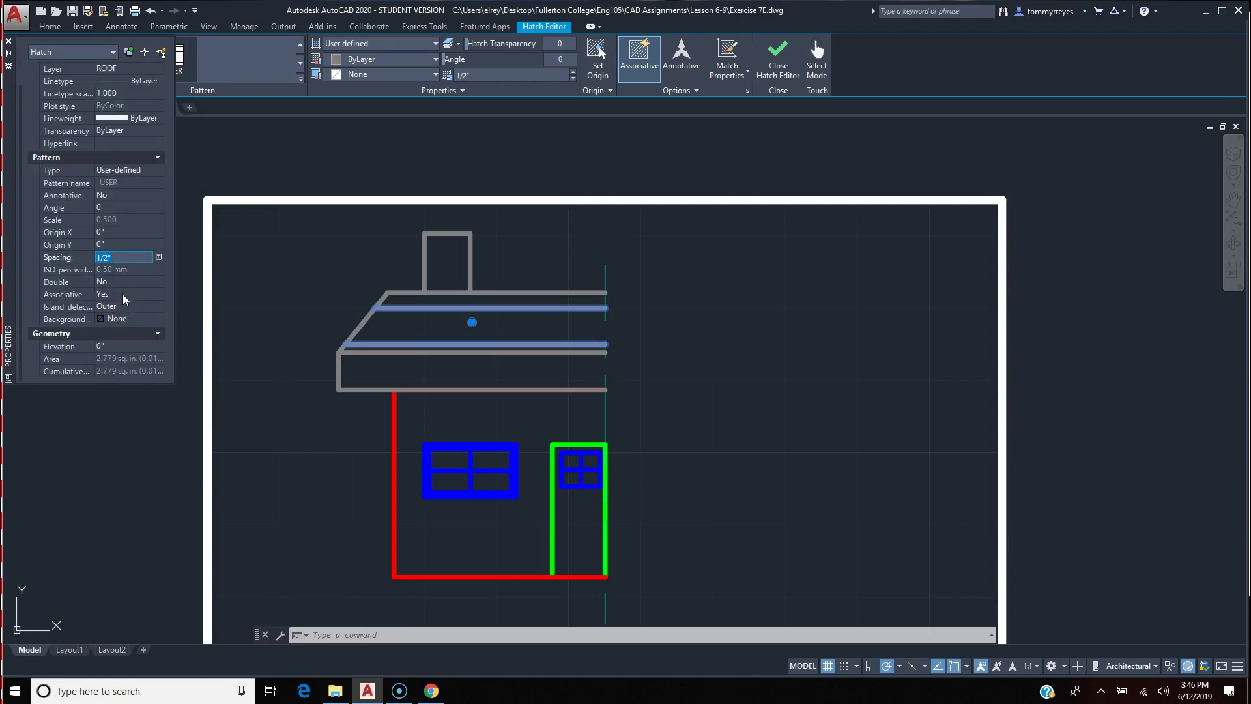
pyautogui.scroll(1, 123, 294)
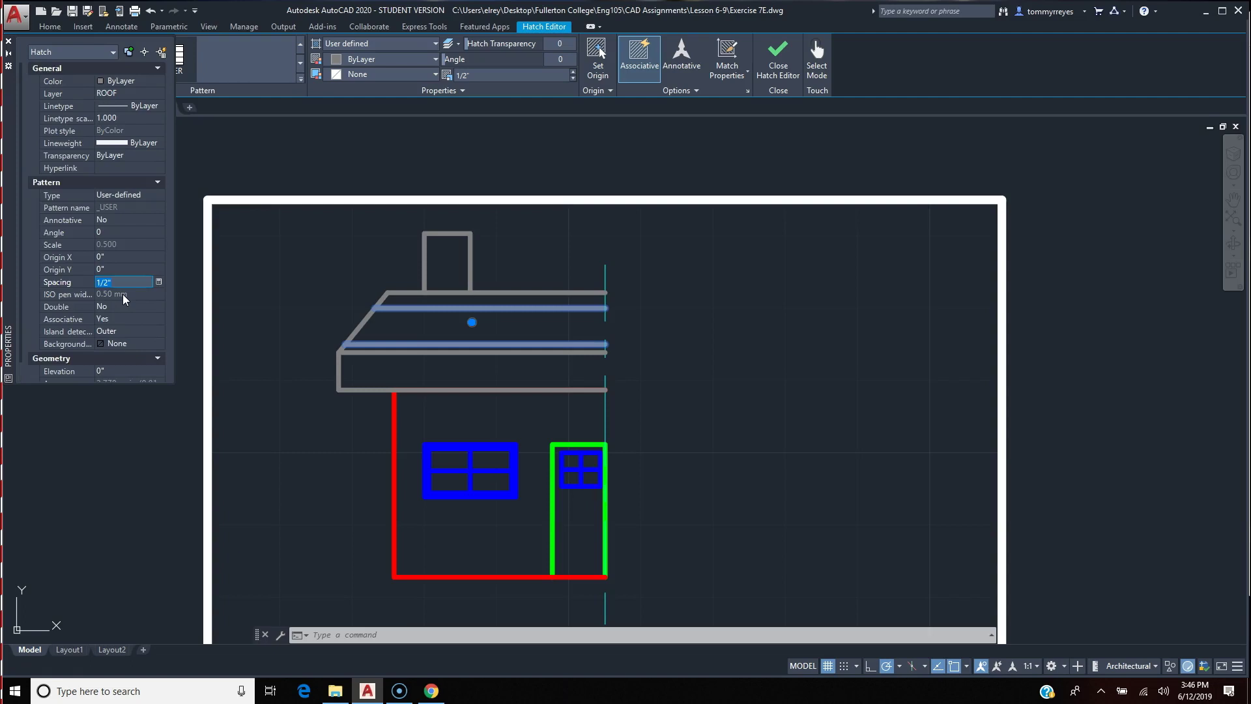
# - Try linetype scales of 0.5, 0.125 and finally 0.005 on the roof hatch
pyautogui.click(127, 118)
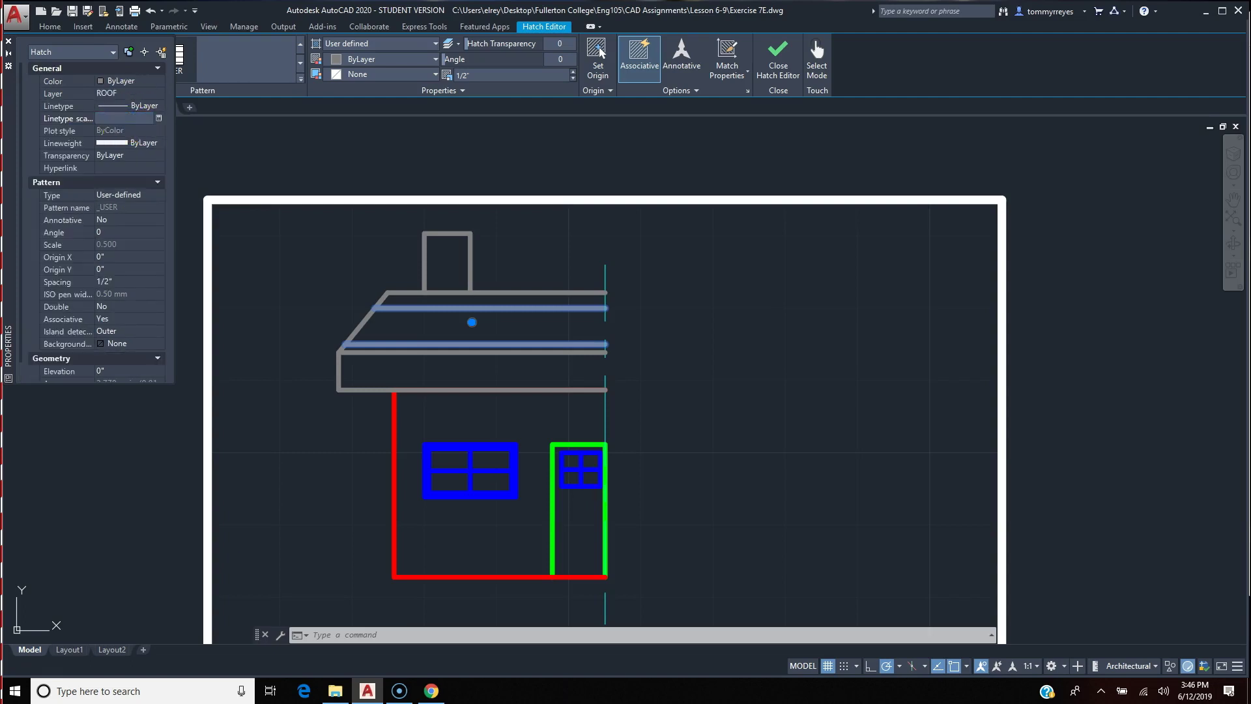
pyautogui.write('.5')
pyautogui.press('Return')
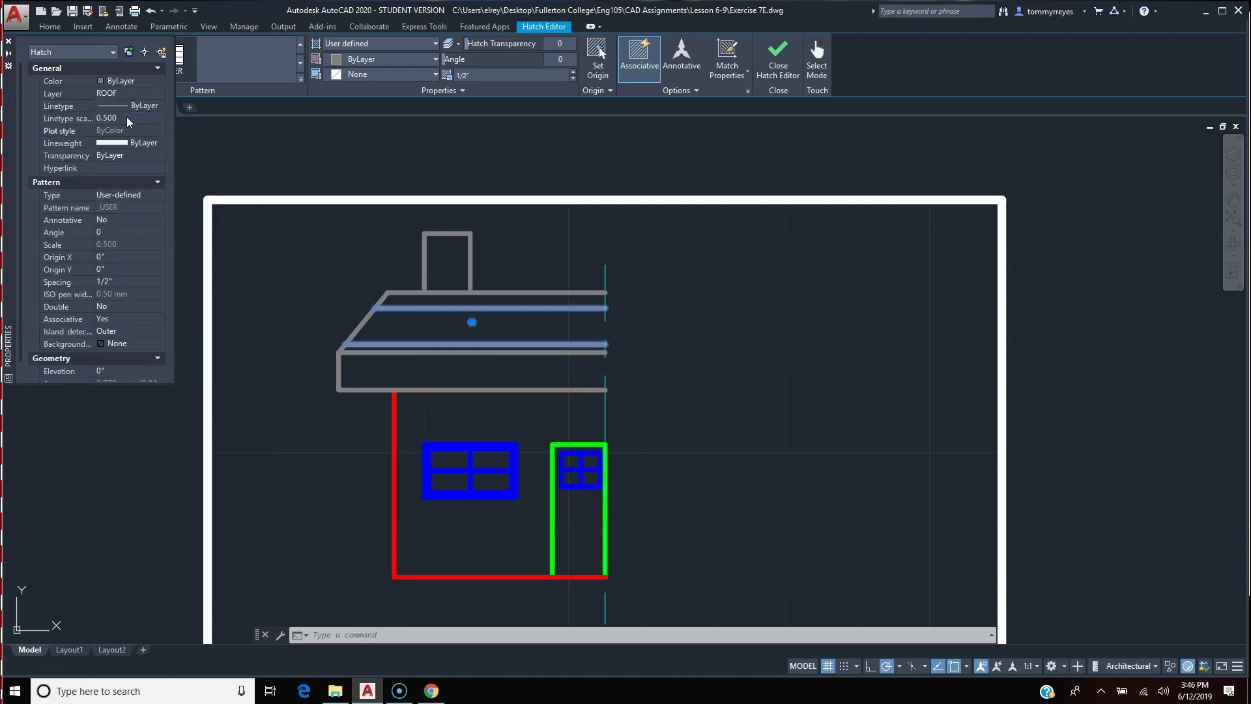
pyautogui.click(127, 118)
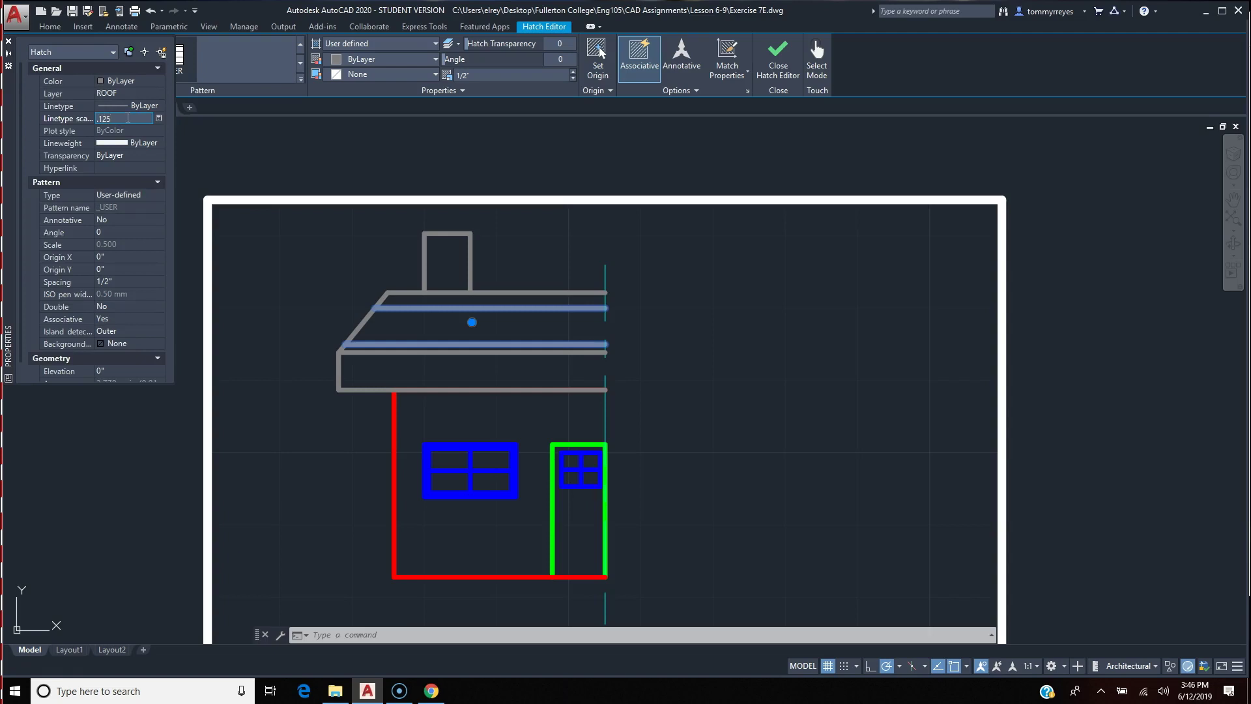
pyautogui.press('Return')
pyautogui.click(127, 119)
pyautogui.press('Return')
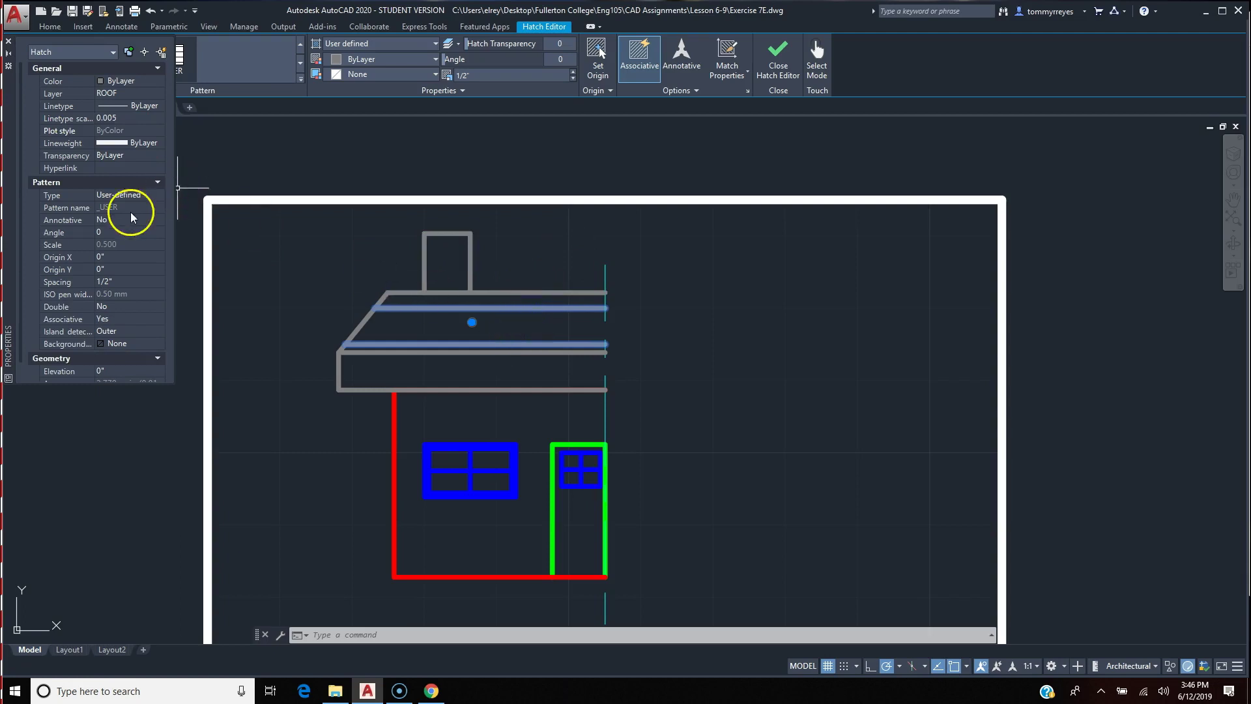
# - Set the roof hatch's line spacing to 1/8"
pyautogui.click(135, 244)
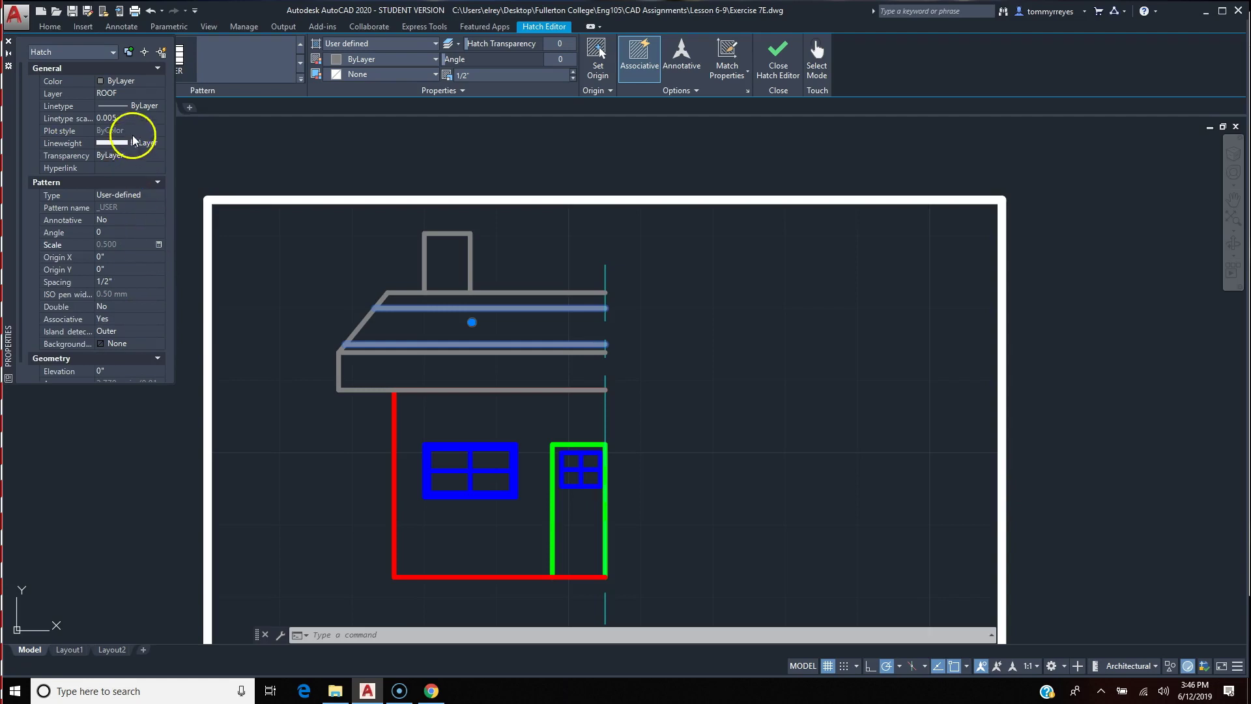
pyautogui.click(121, 247)
pyautogui.click(115, 281)
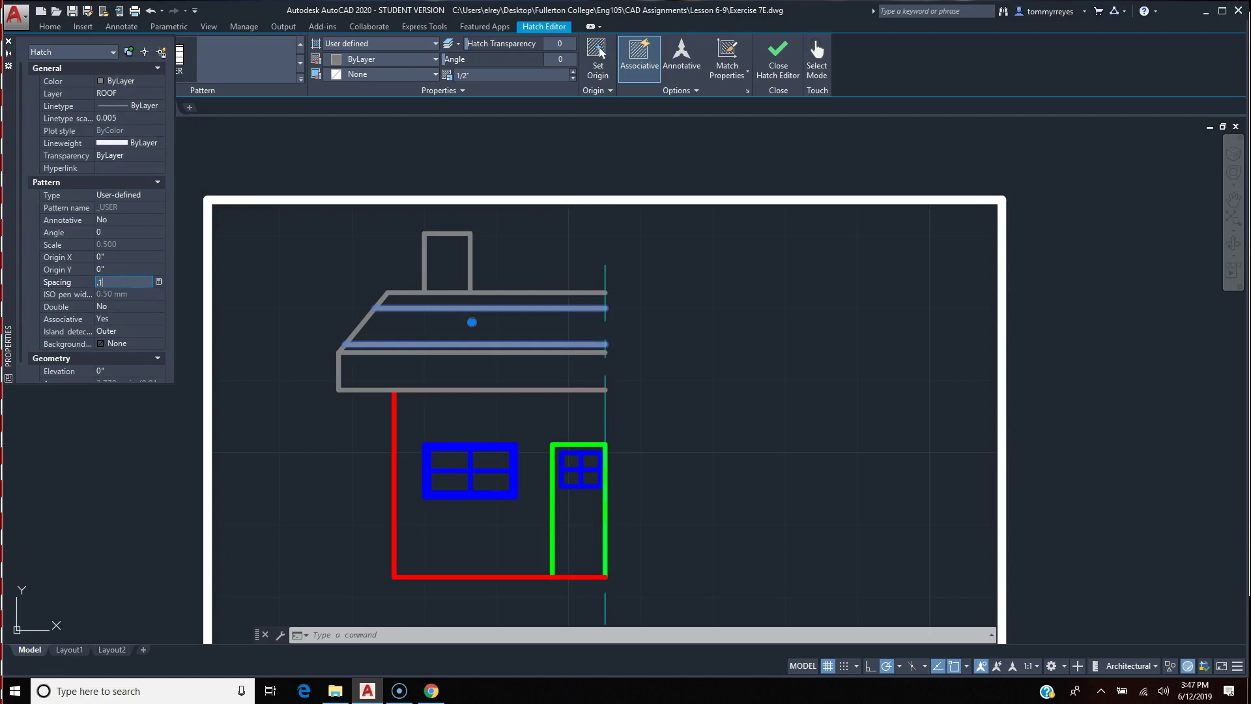
pyautogui.press('Return')
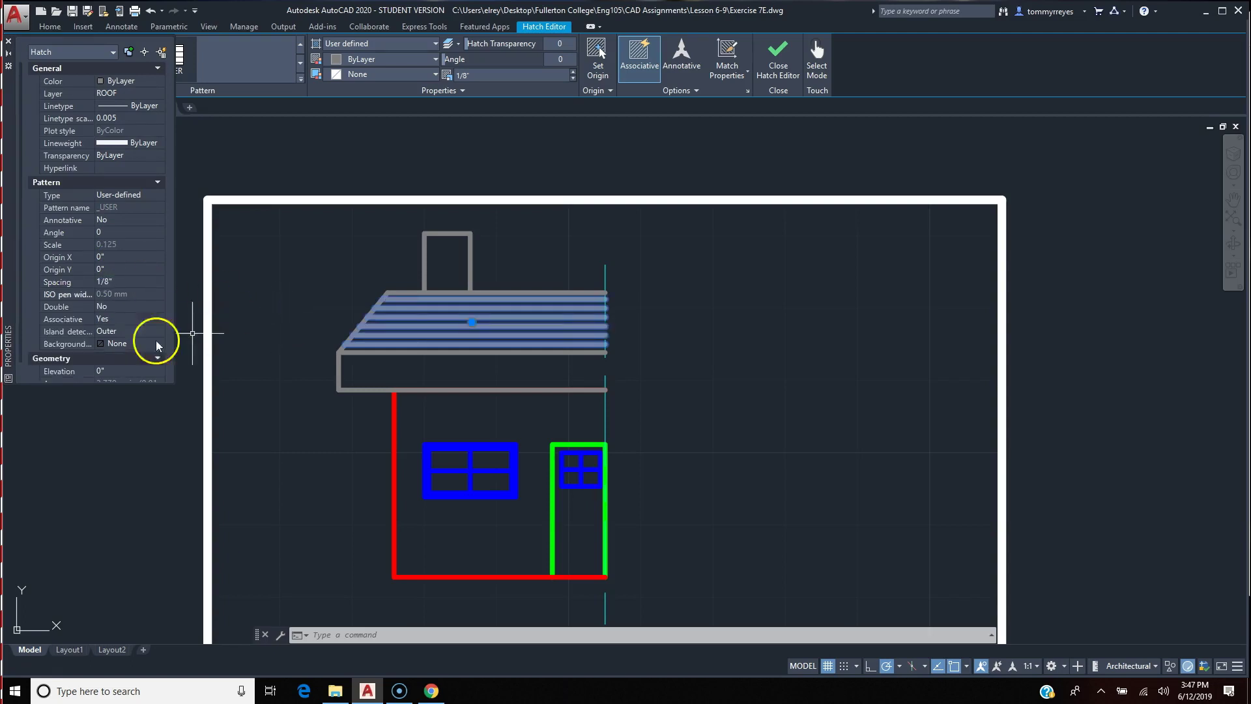
# - Set the roof hatch's linetype scale back to 1
pyautogui.click(126, 118)
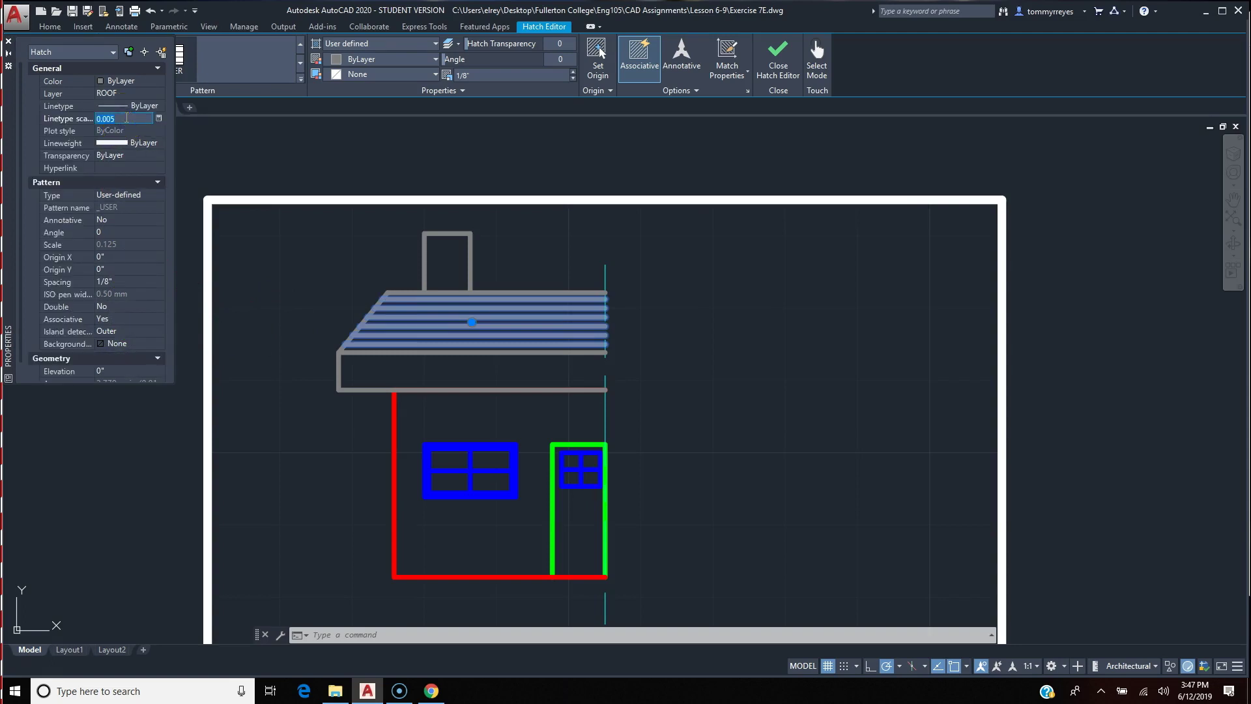
pyautogui.write('1')
pyautogui.press('Return')
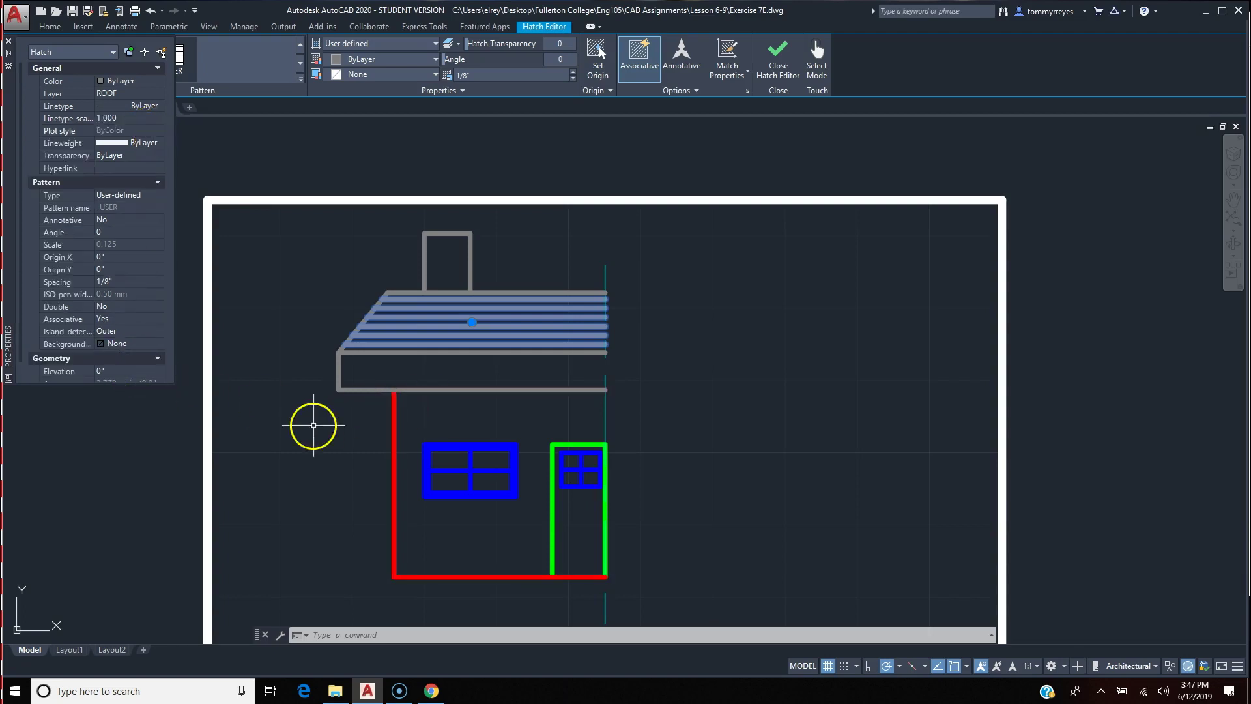
# - Start a new hatch and move the Properties palette clear of the hatch pattern choices
pyautogui.click(311, 427)
pyautogui.press('Escape')
pyautogui.press('Escape')
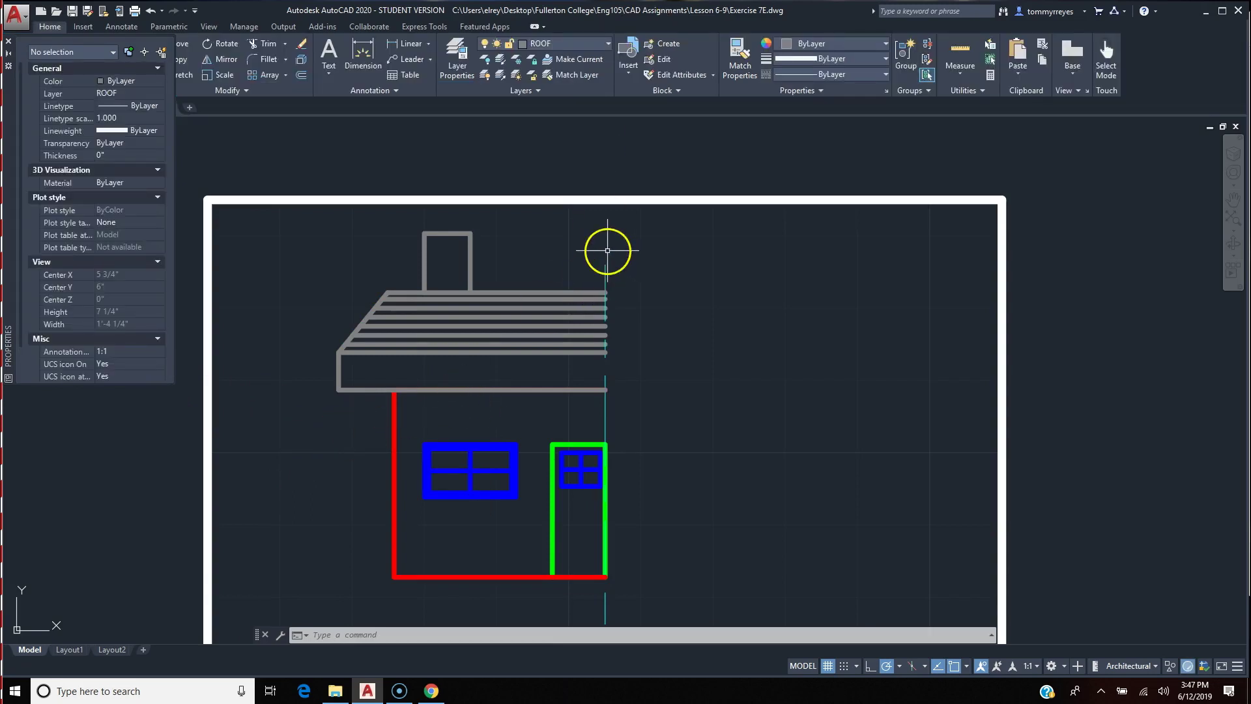
pyautogui.write('h')
pyautogui.press('Return')
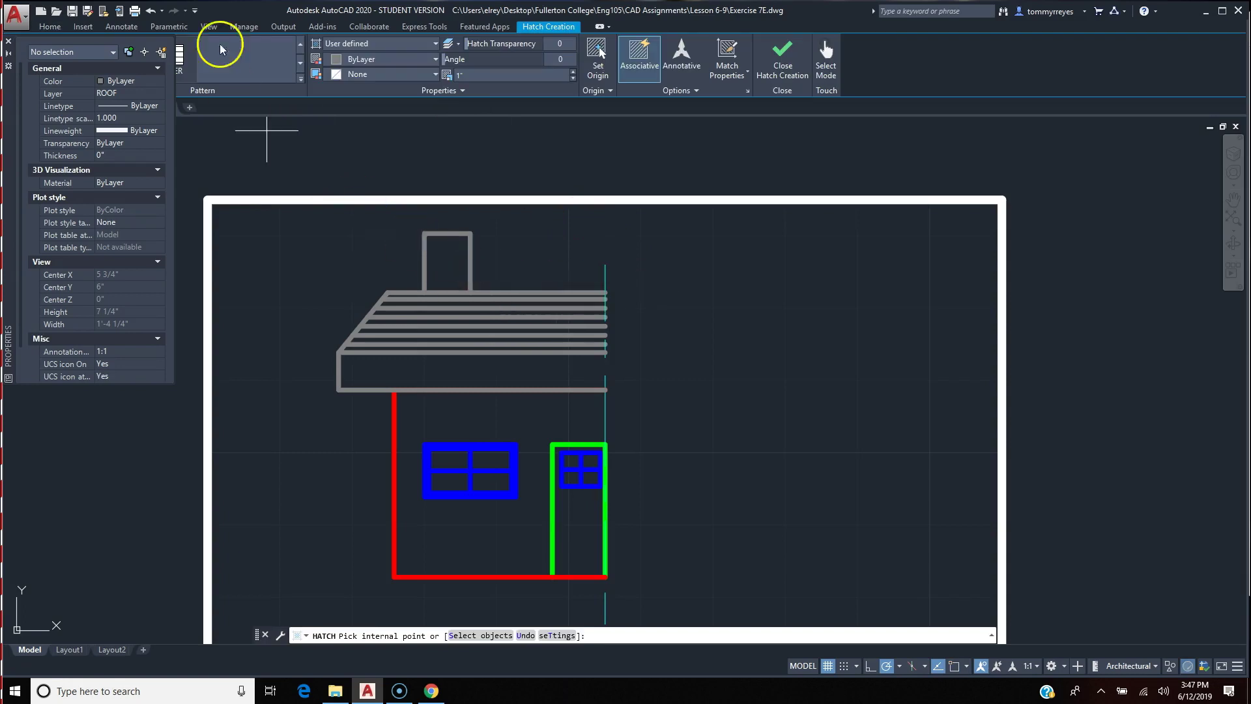
pyautogui.moveTo(9, 87)
pyautogui.mouseDown()
pyautogui.moveTo(23, 206)
pyautogui.moveTo(245, 215)
pyautogui.moveTo(77, 247)
pyautogui.mouseUp()
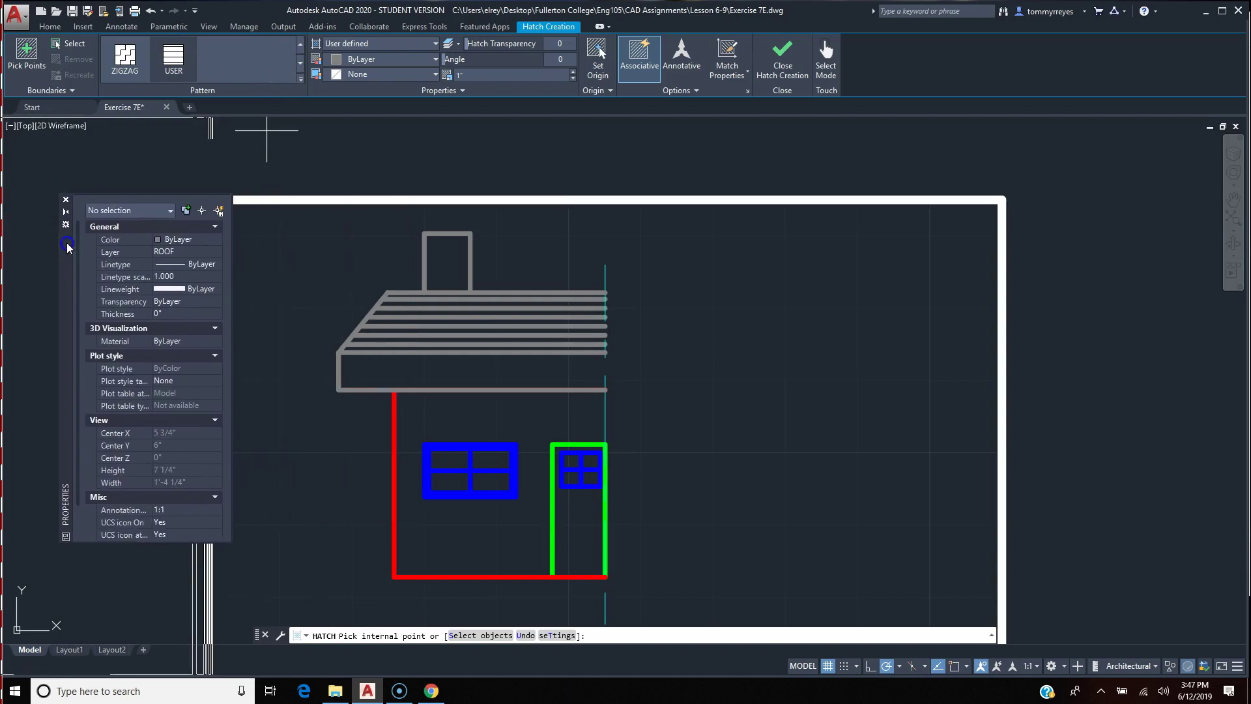
# - Hatch the inside of the chimney with the BRSTONE pattern at scale 1
pyautogui.click(304, 45)
pyautogui.click(303, 45)
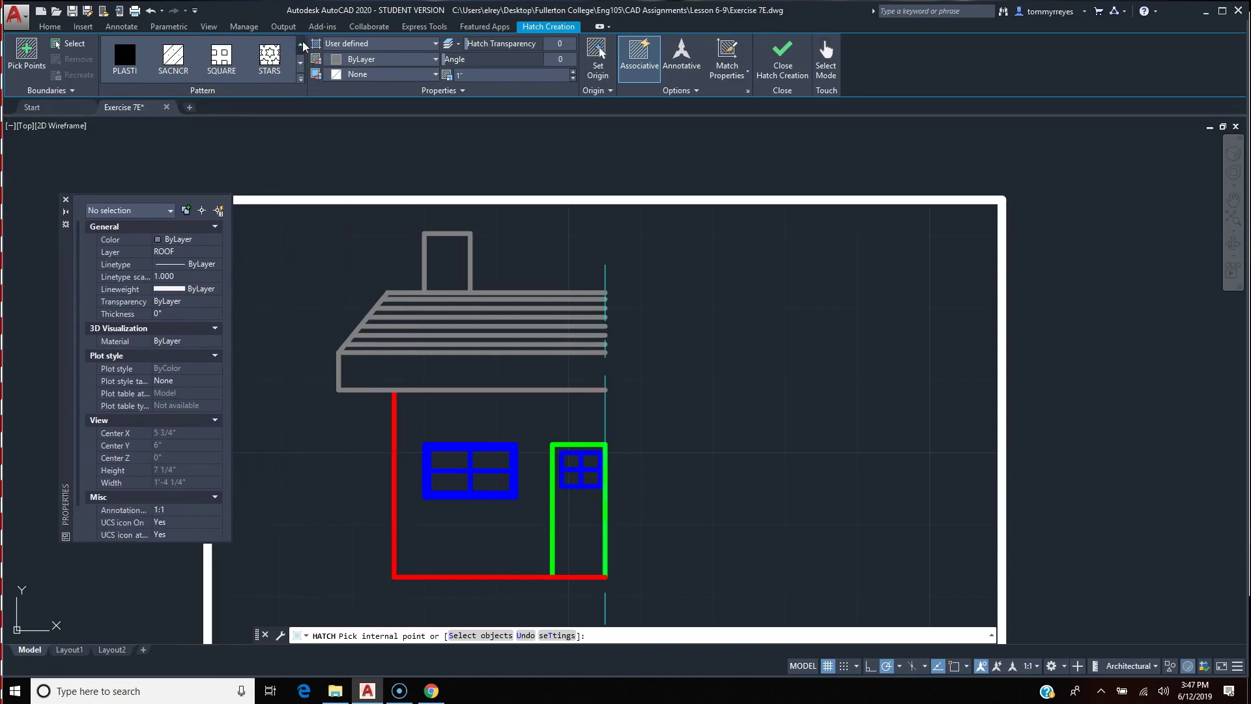
pyautogui.click(303, 45)
pyautogui.click(304, 45)
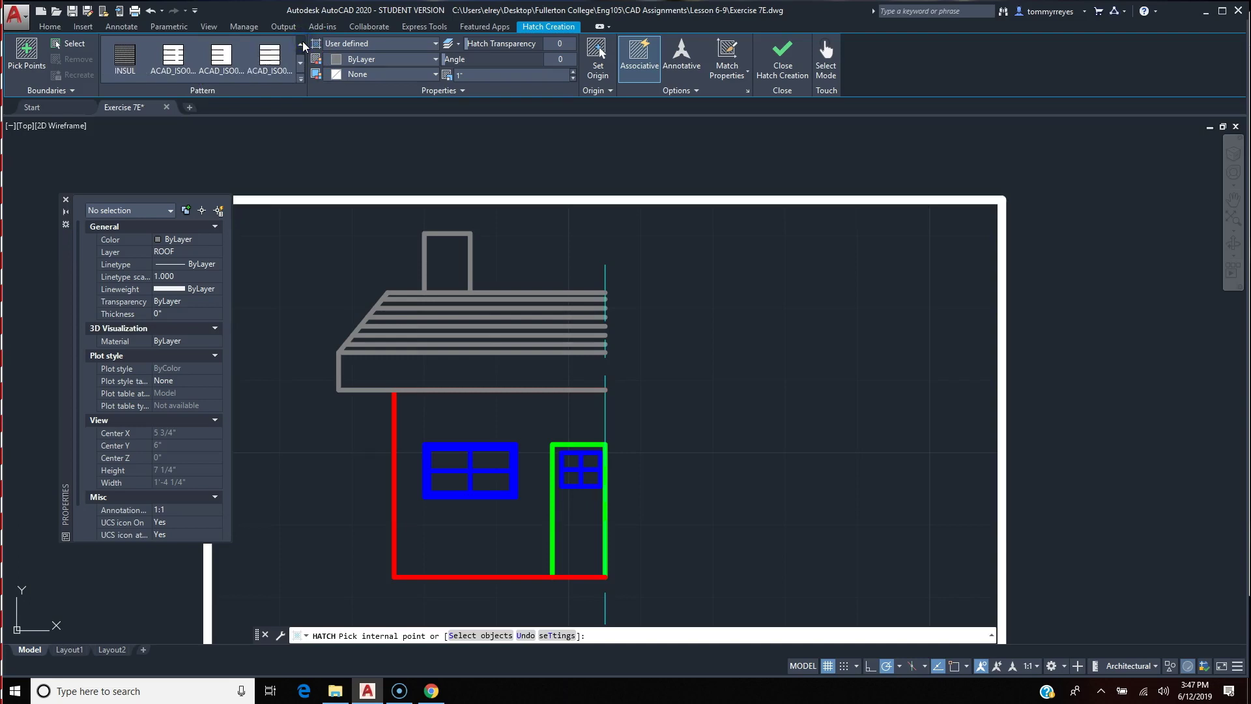
pyautogui.click(303, 45)
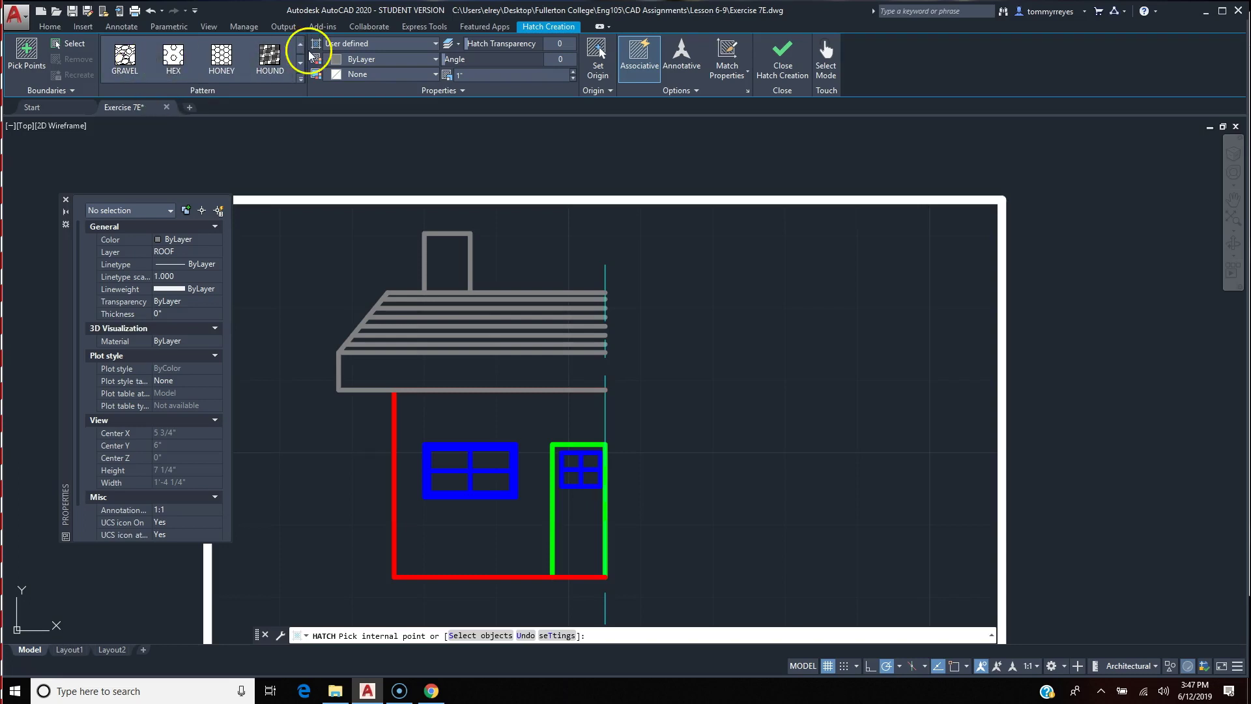
pyautogui.click(301, 43)
pyautogui.click(301, 44)
pyautogui.click(301, 44)
pyautogui.click(301, 43)
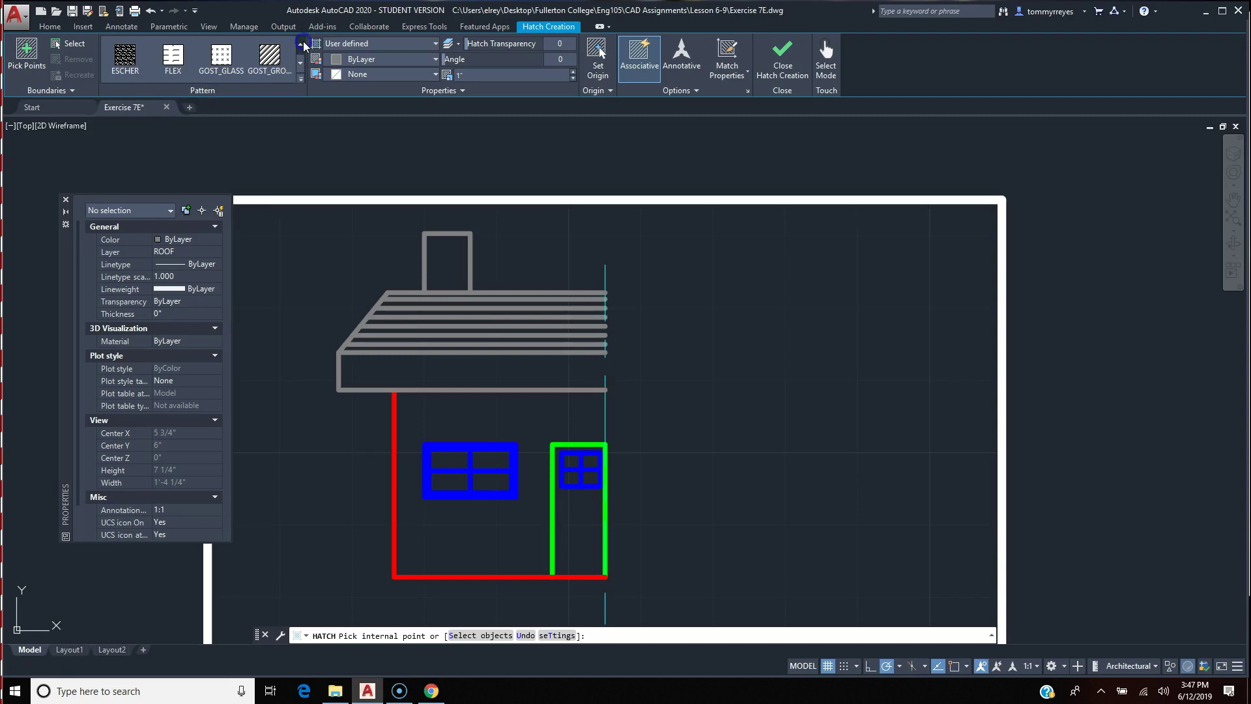
pyautogui.click(301, 43)
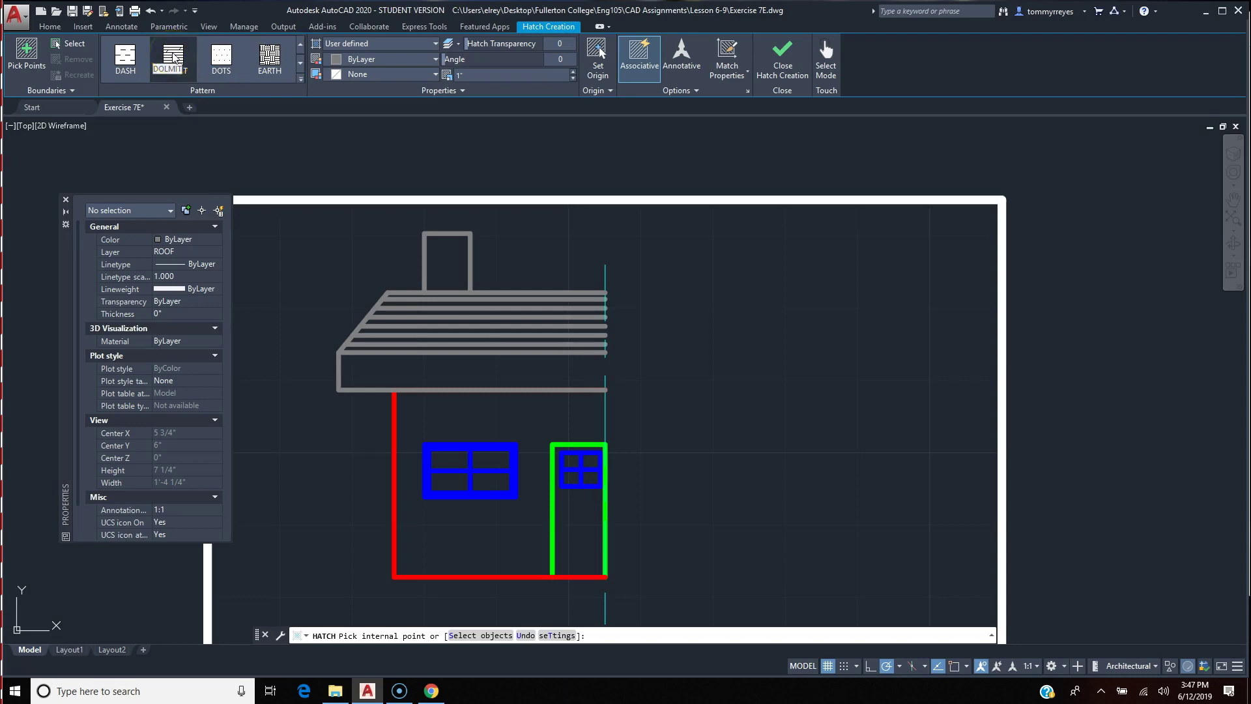
pyautogui.click(301, 44)
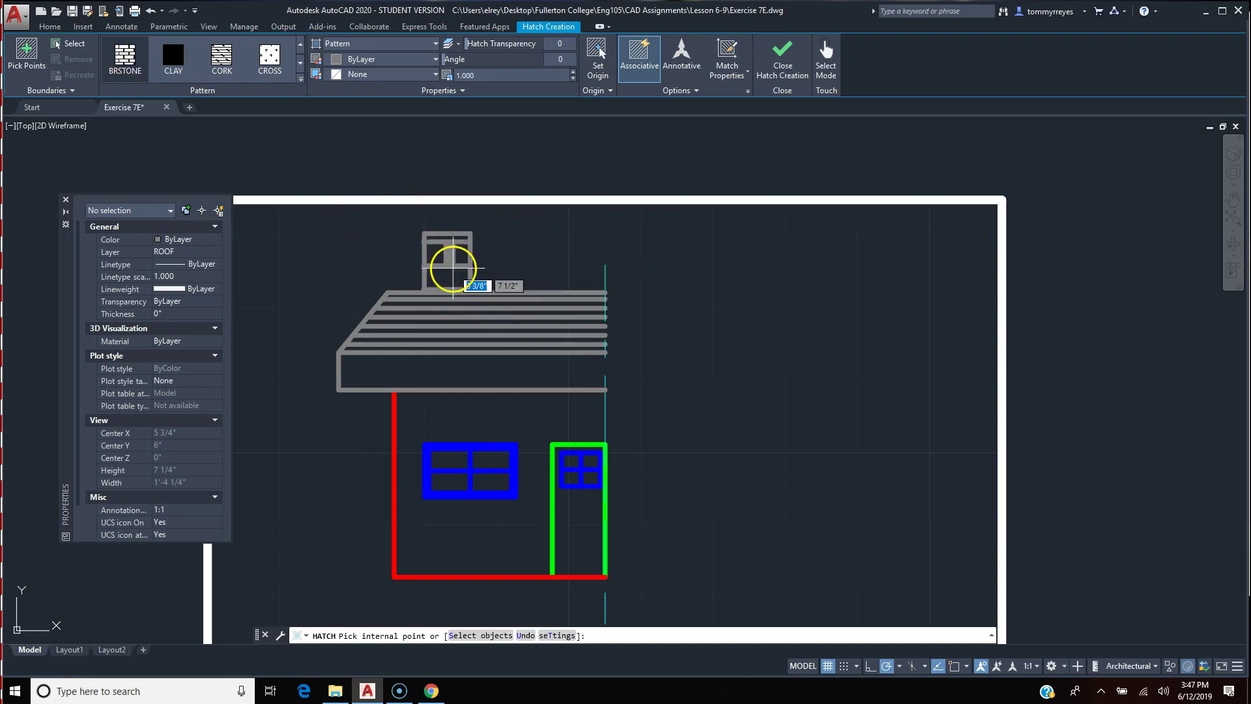
pyautogui.click(449, 264)
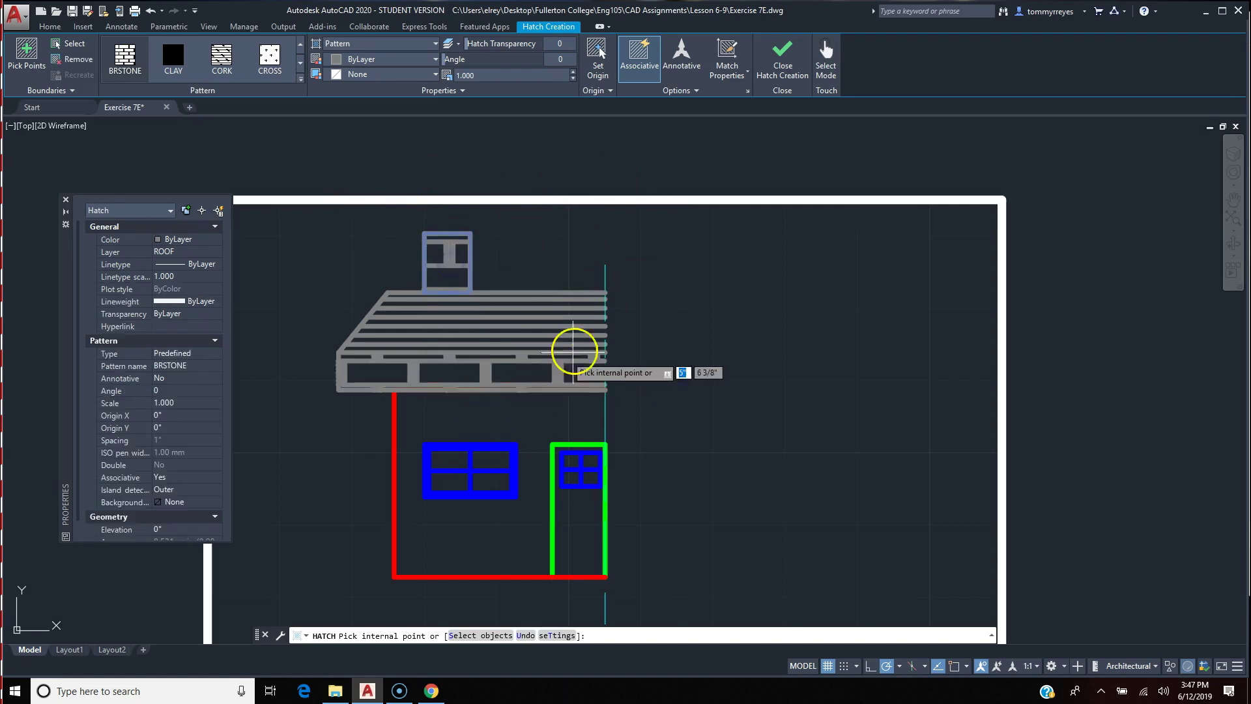
pyautogui.press('Return')
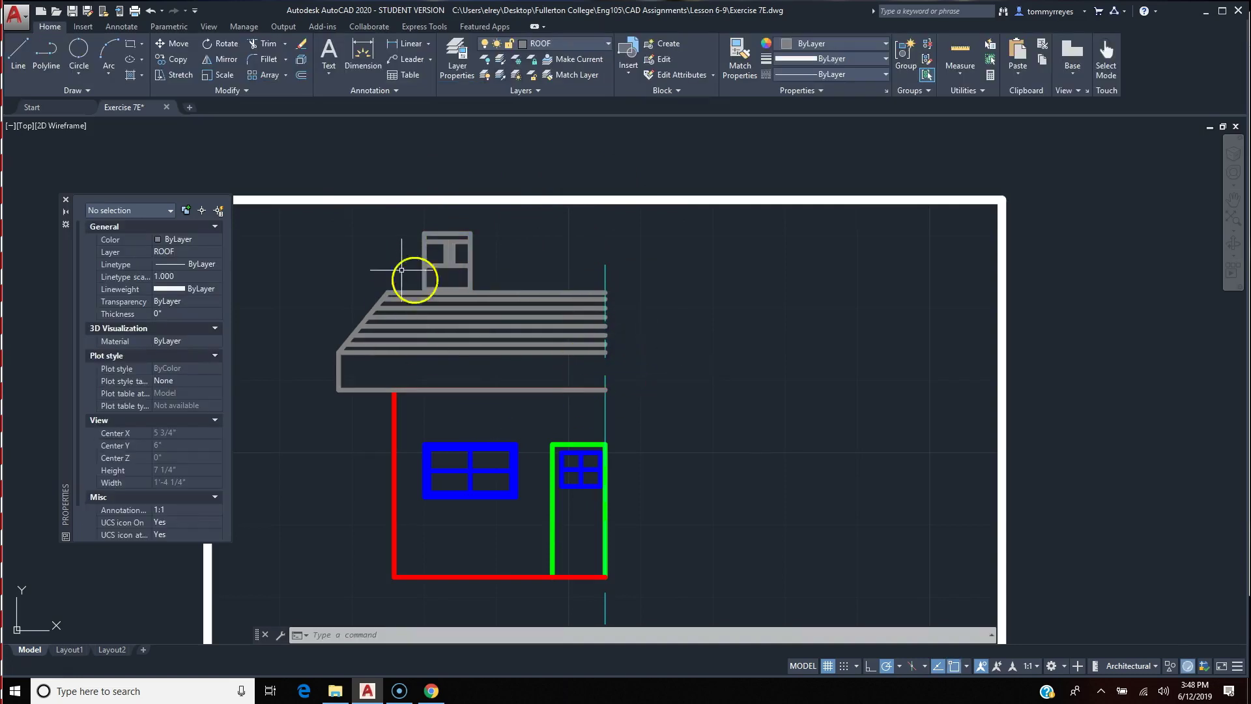
# - Set the chimney hatch's pattern scale to 0.5
pyautogui.click(449, 263)
pyautogui.moveTo(448, 263)
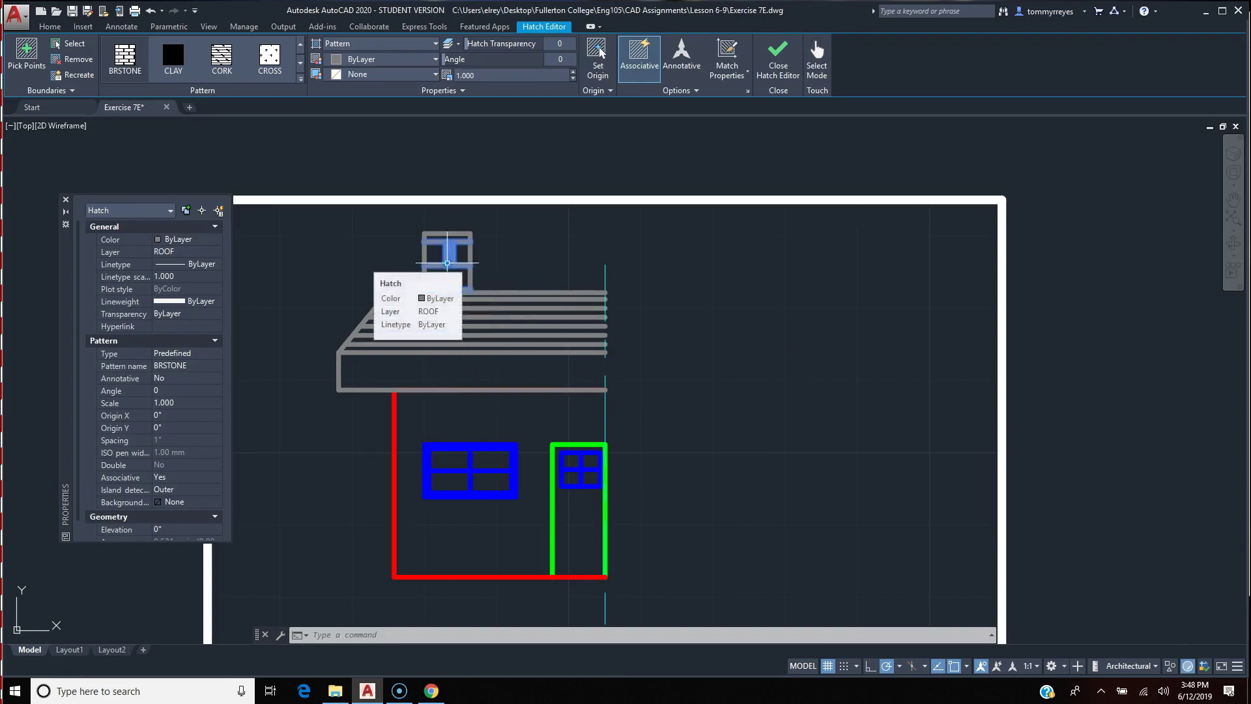
pyautogui.click(180, 403)
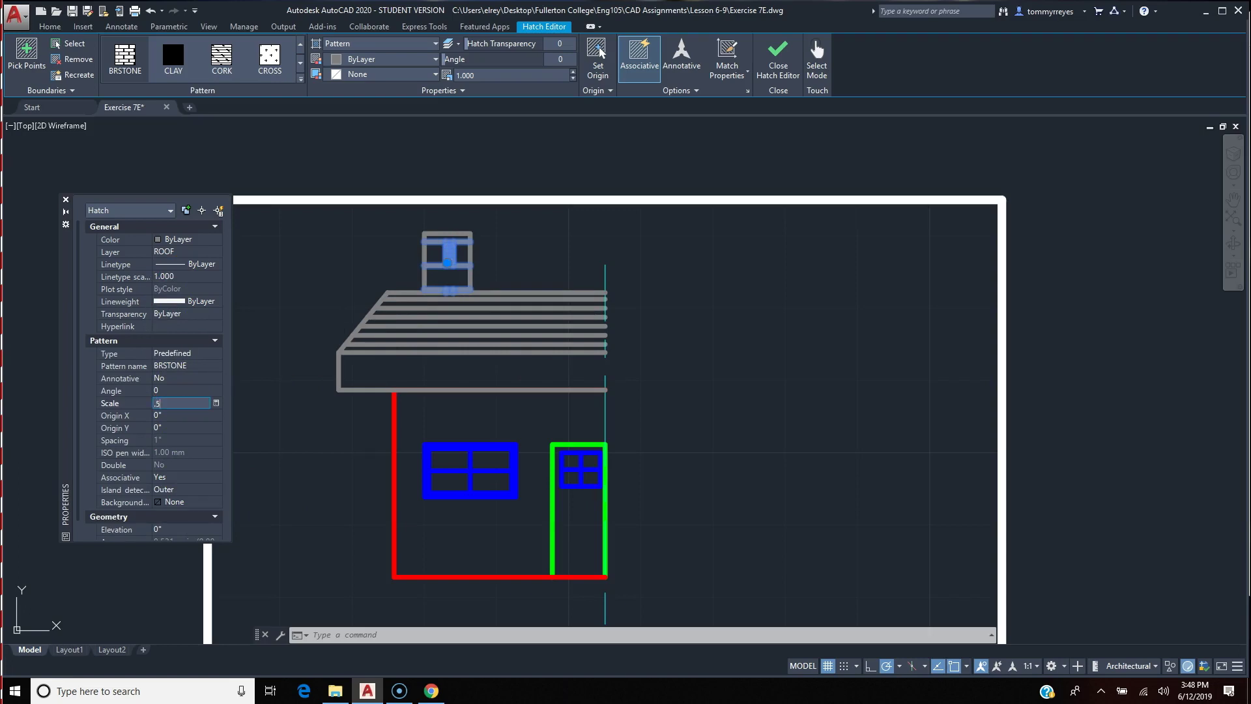
pyautogui.press('Tab')
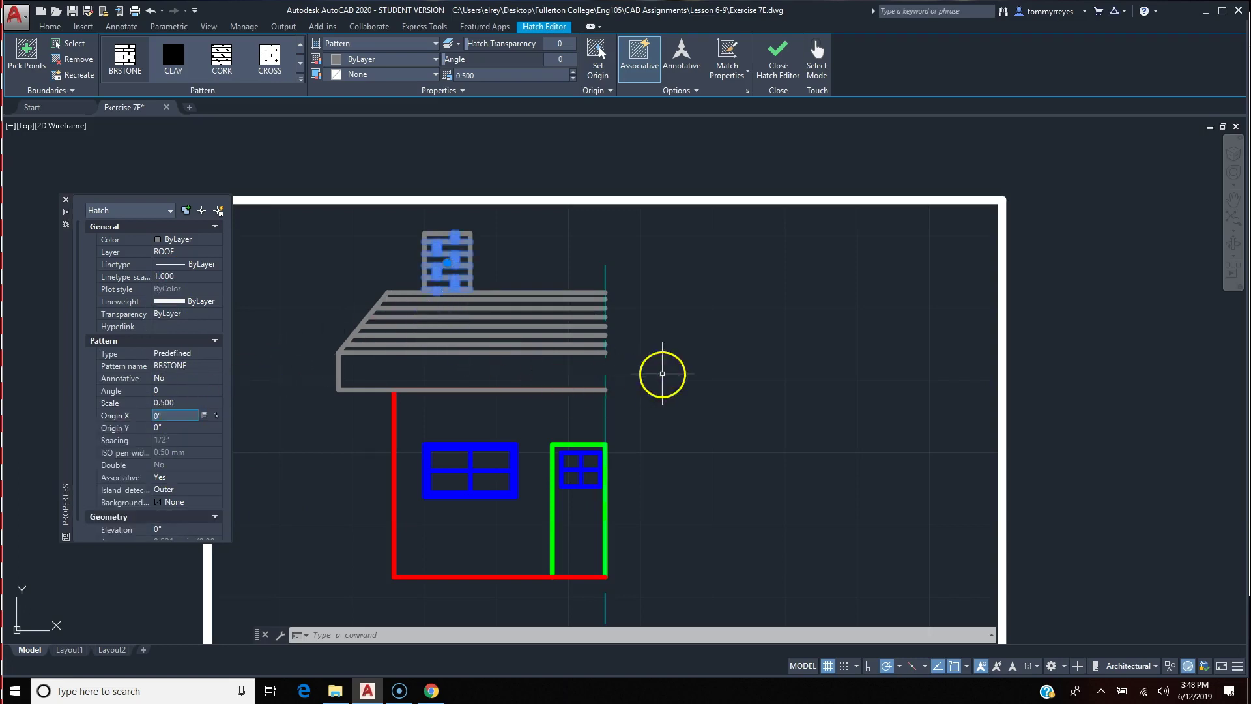
pyautogui.press('Escape')
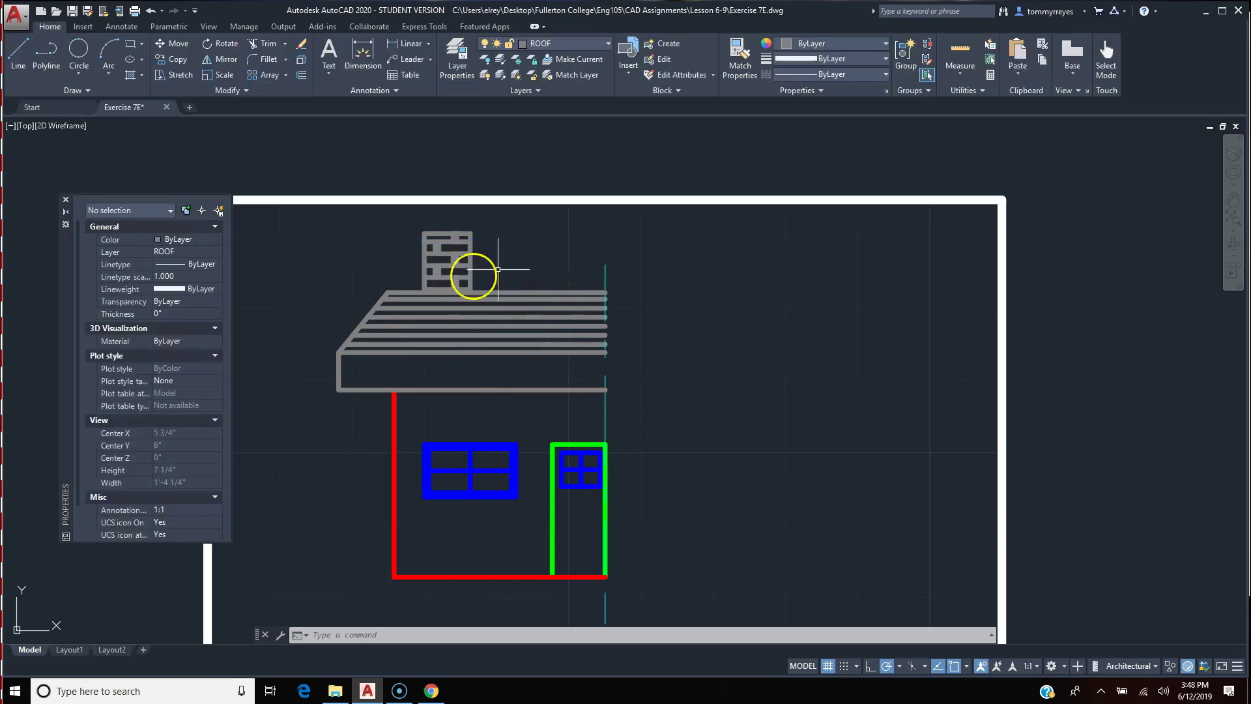
pyautogui.click(448, 260)
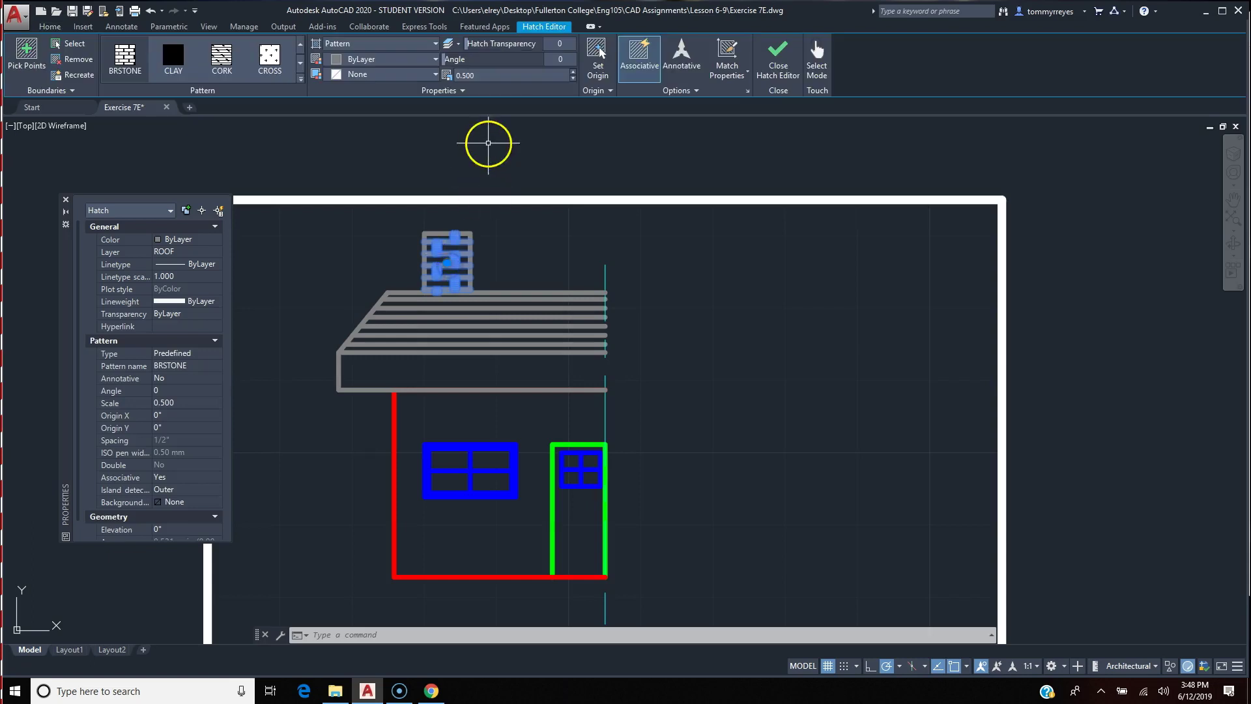
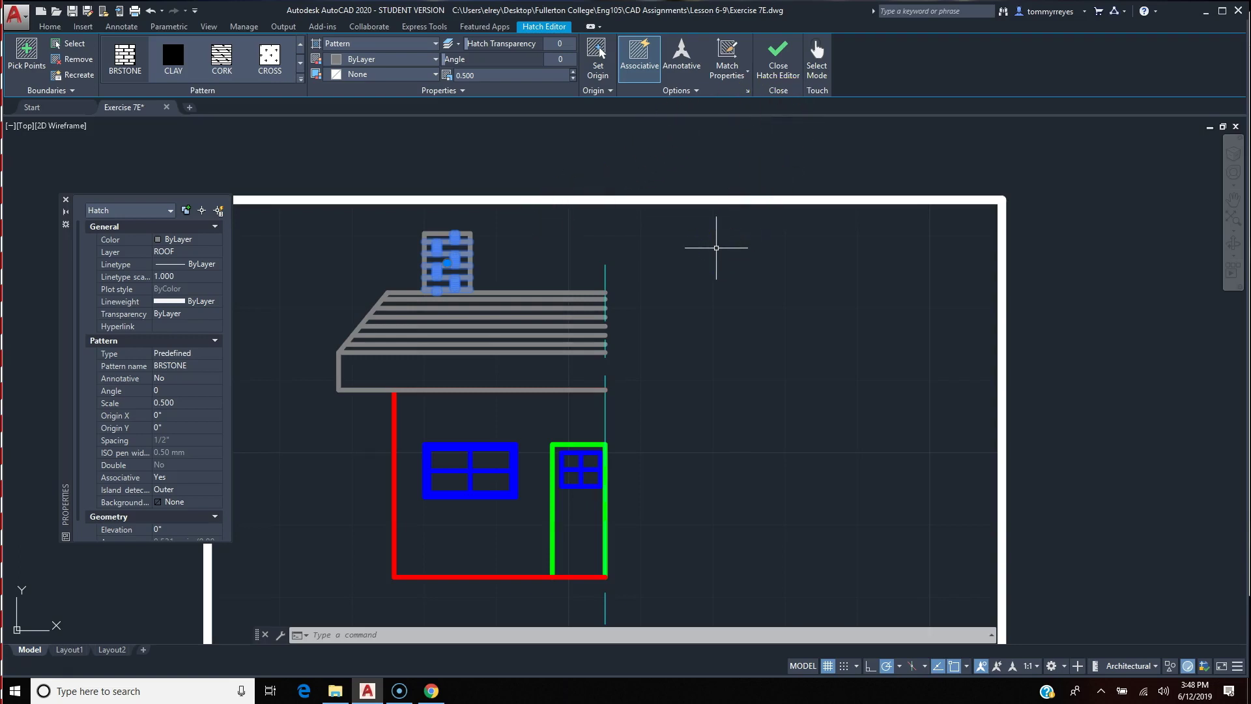
pyautogui.press('Escape')
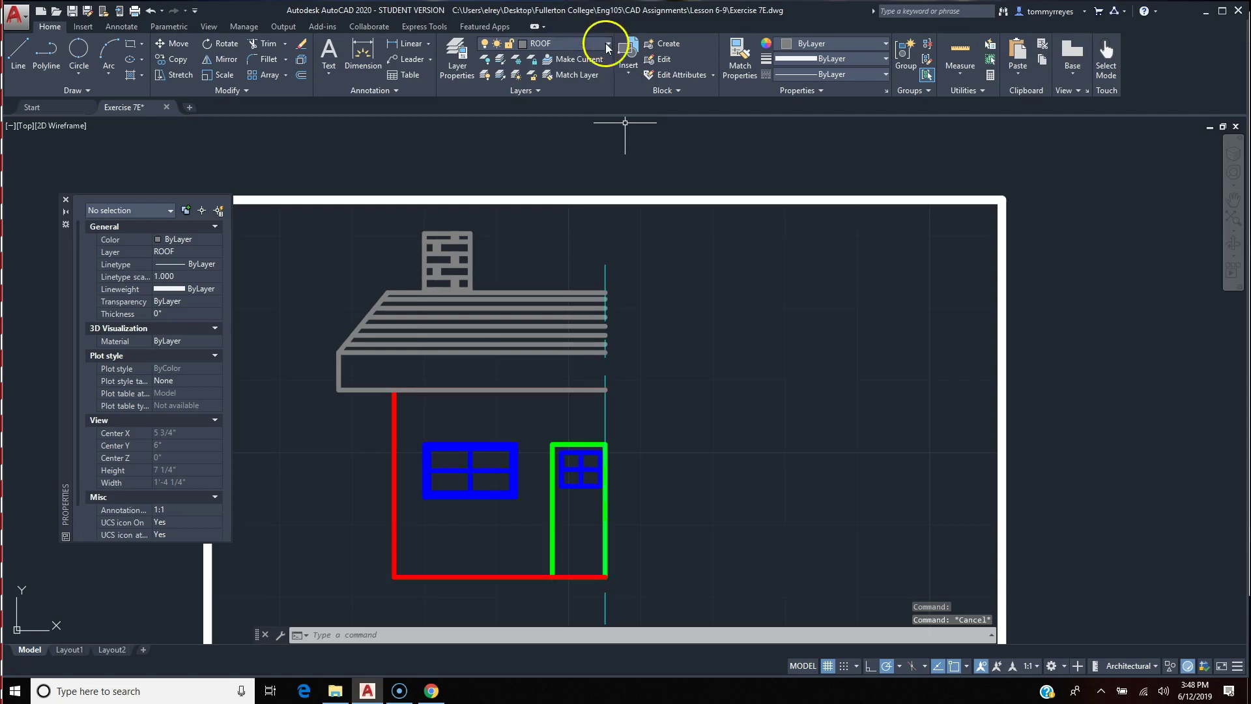
# - Change the roof hatch's pattern to DOLMIT
pyautogui.click(497, 310)
pyautogui.click(462, 336)
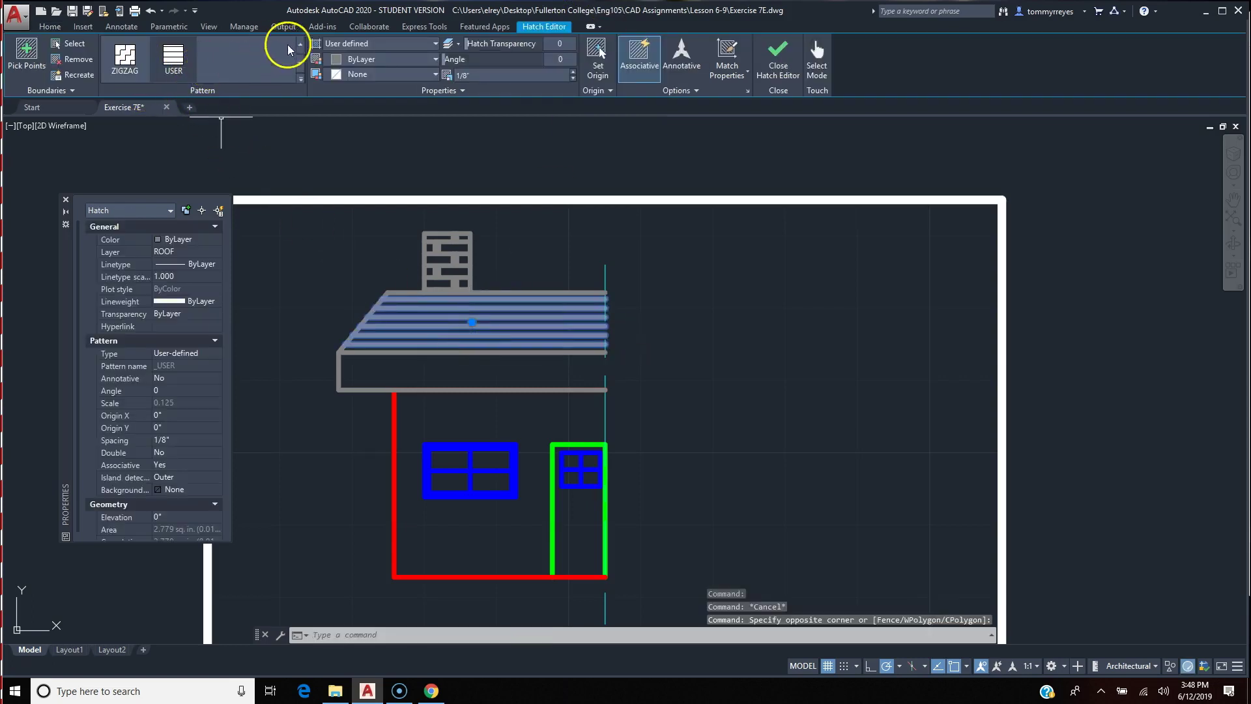
pyautogui.click(300, 44)
pyautogui.click(300, 44)
pyautogui.click(300, 44)
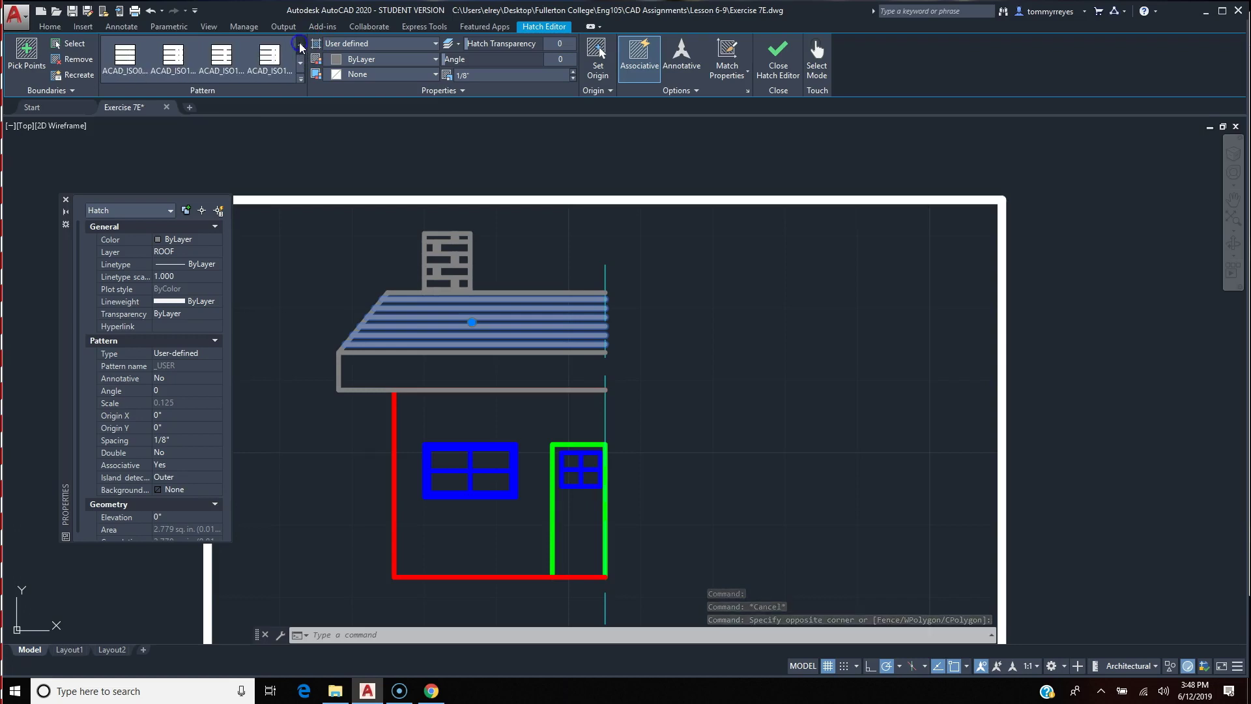
pyautogui.click(301, 44)
pyautogui.click(300, 45)
pyautogui.click(300, 45)
pyautogui.click(300, 44)
pyautogui.click(301, 45)
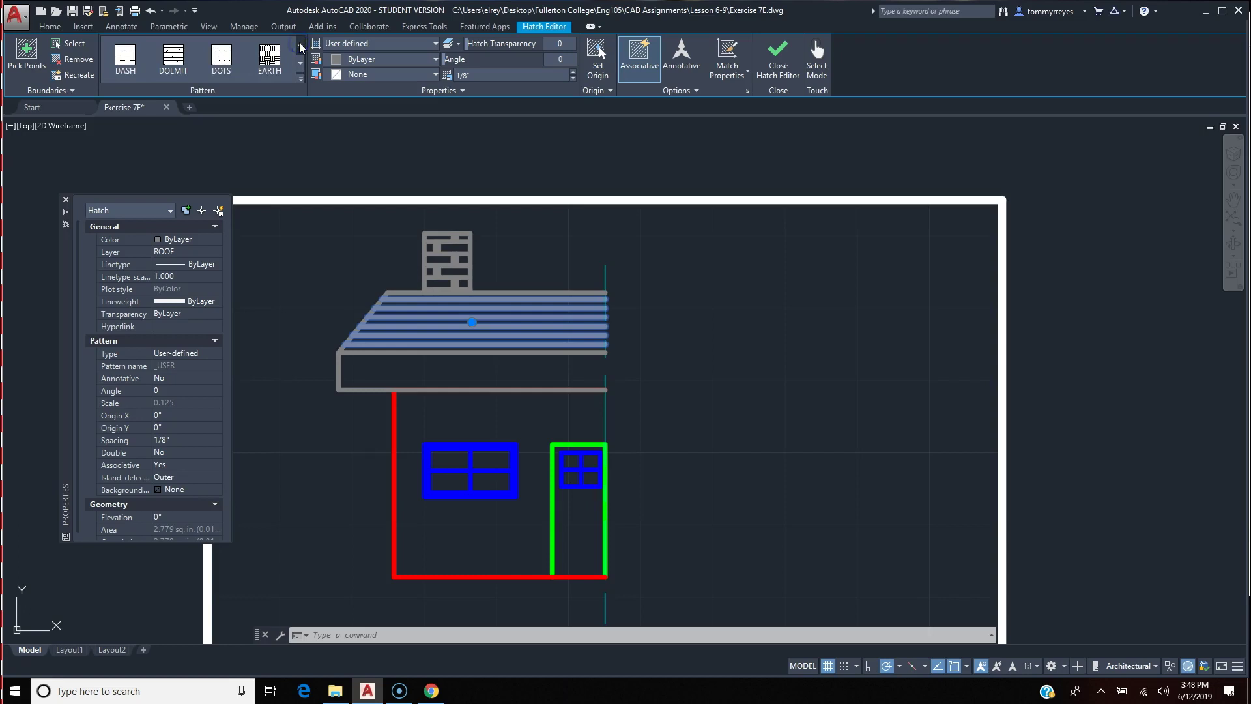
pyautogui.click(173, 56)
pyautogui.click(734, 323)
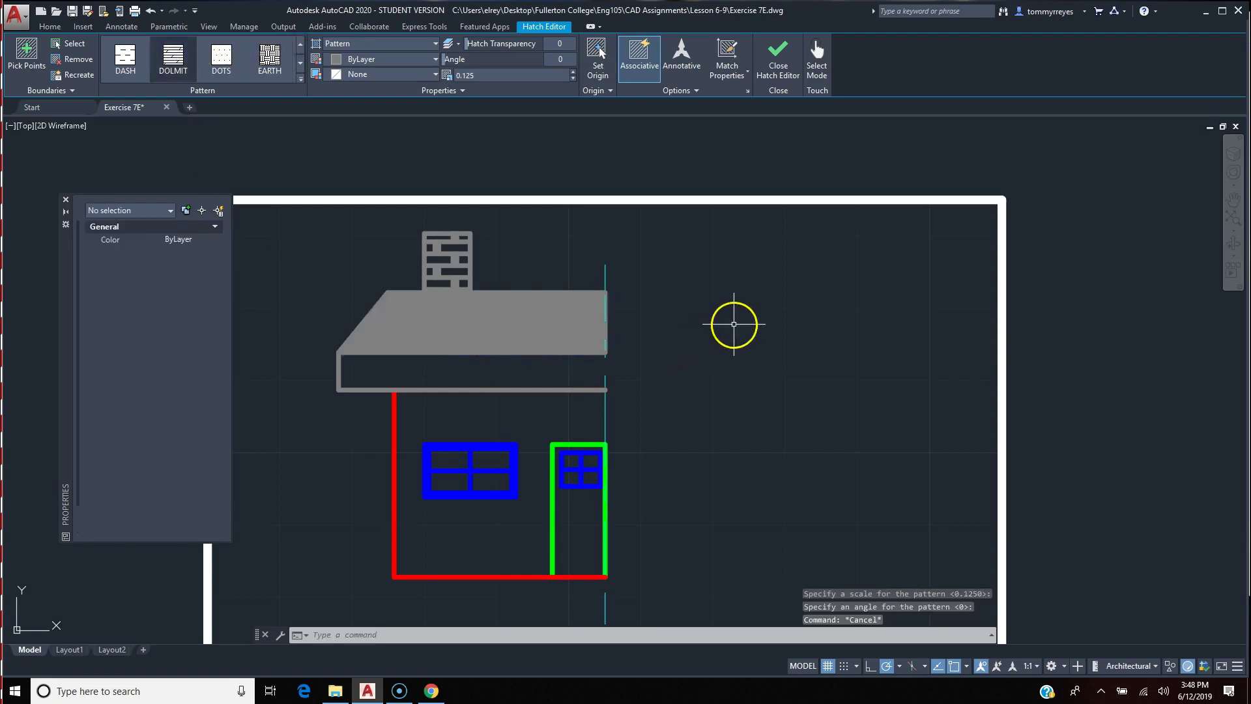
# - Set the roof hatch's pattern scale to 1
pyautogui.click(517, 307)
pyautogui.click(141, 350)
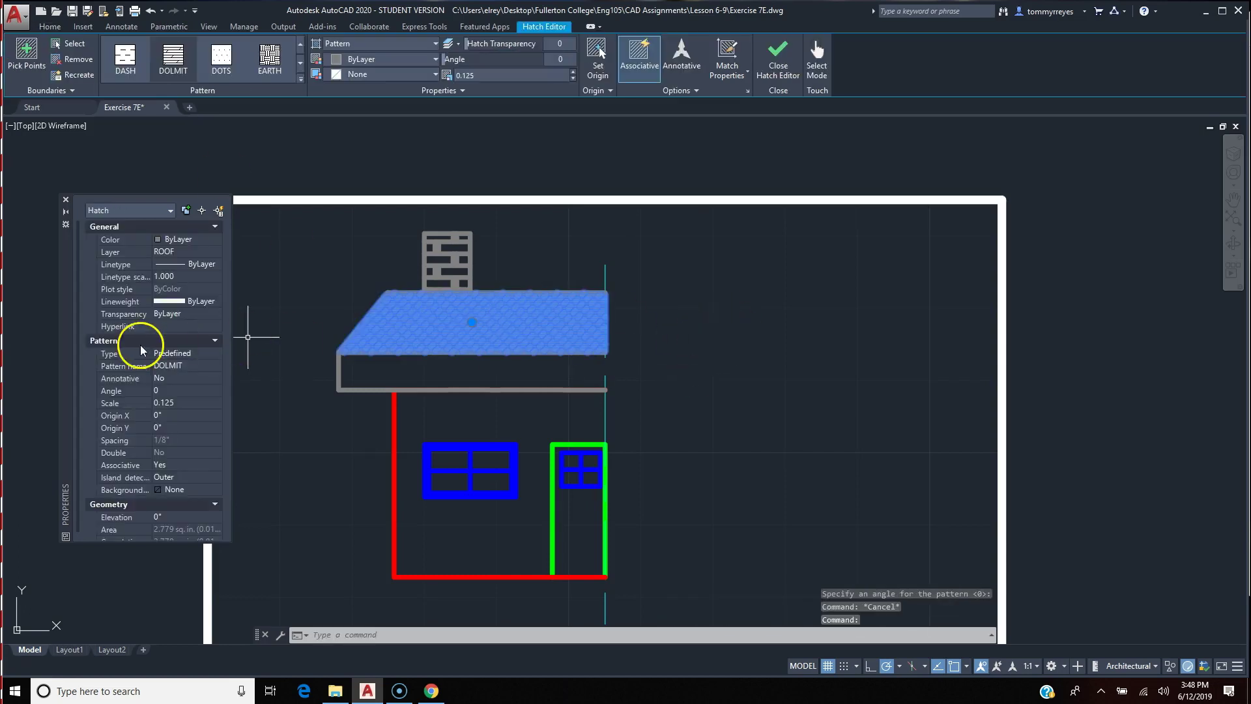
pyautogui.click(183, 402)
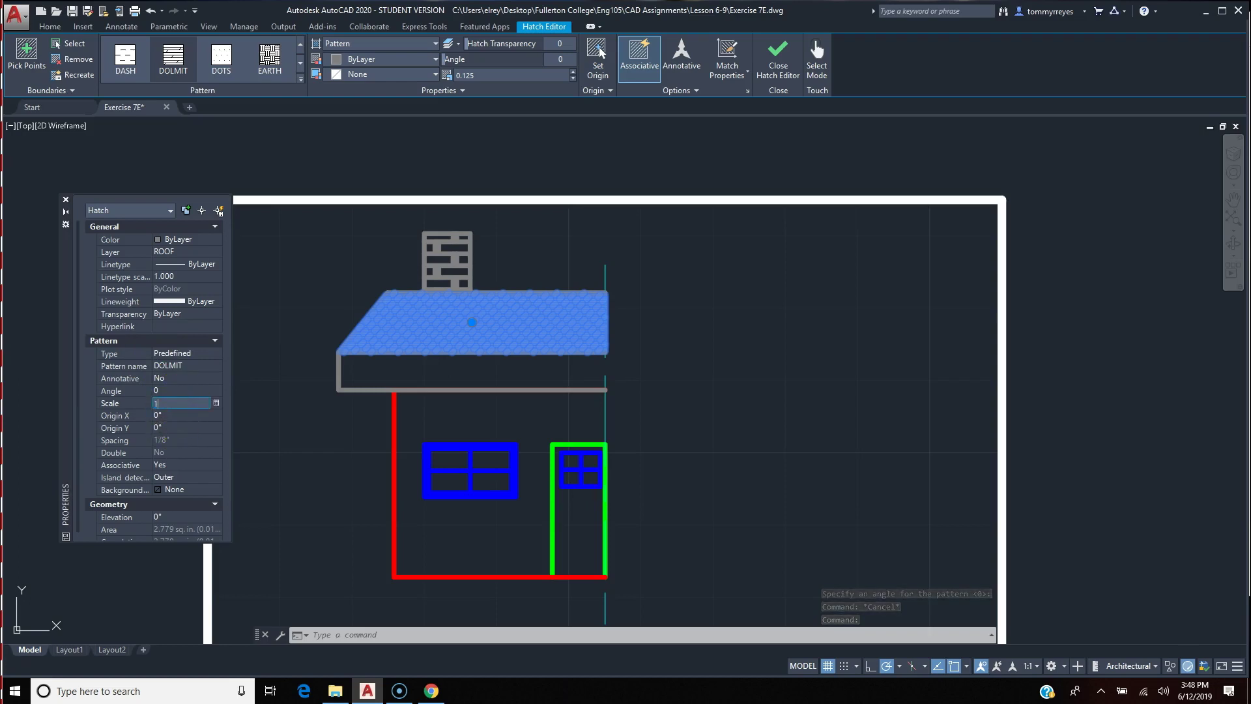
pyautogui.write('1')
pyautogui.press('Tab')
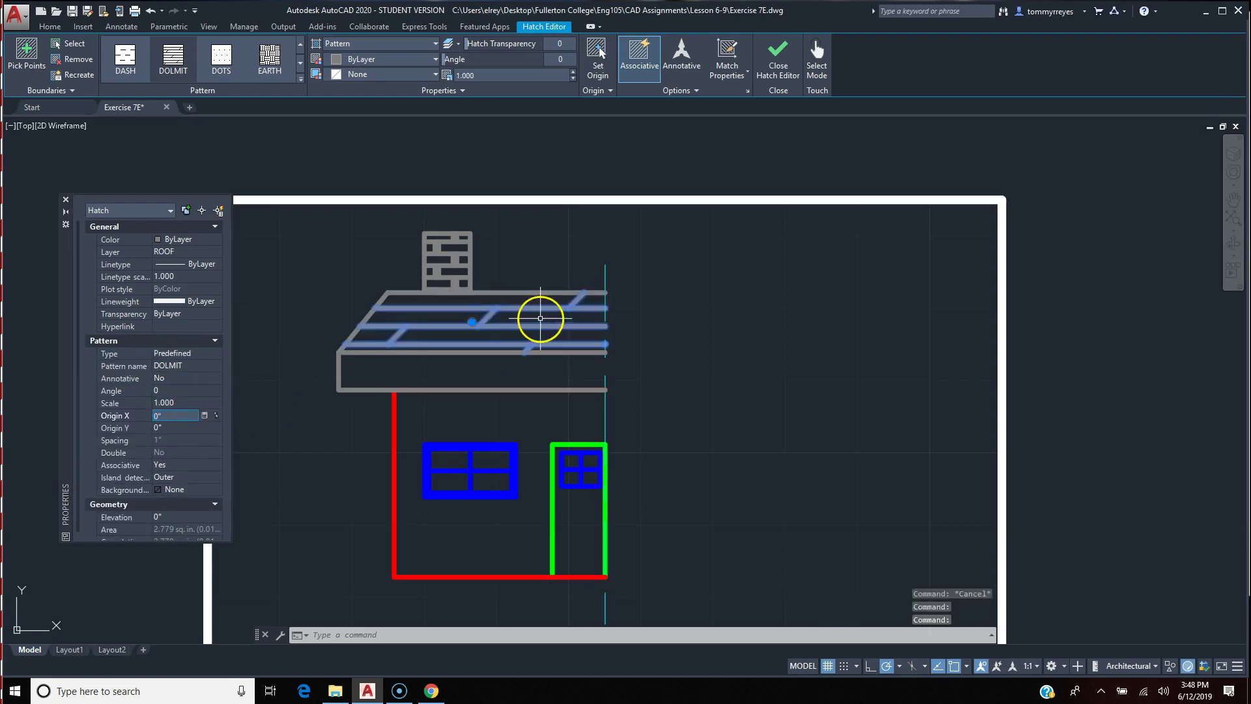
pyautogui.press('Escape')
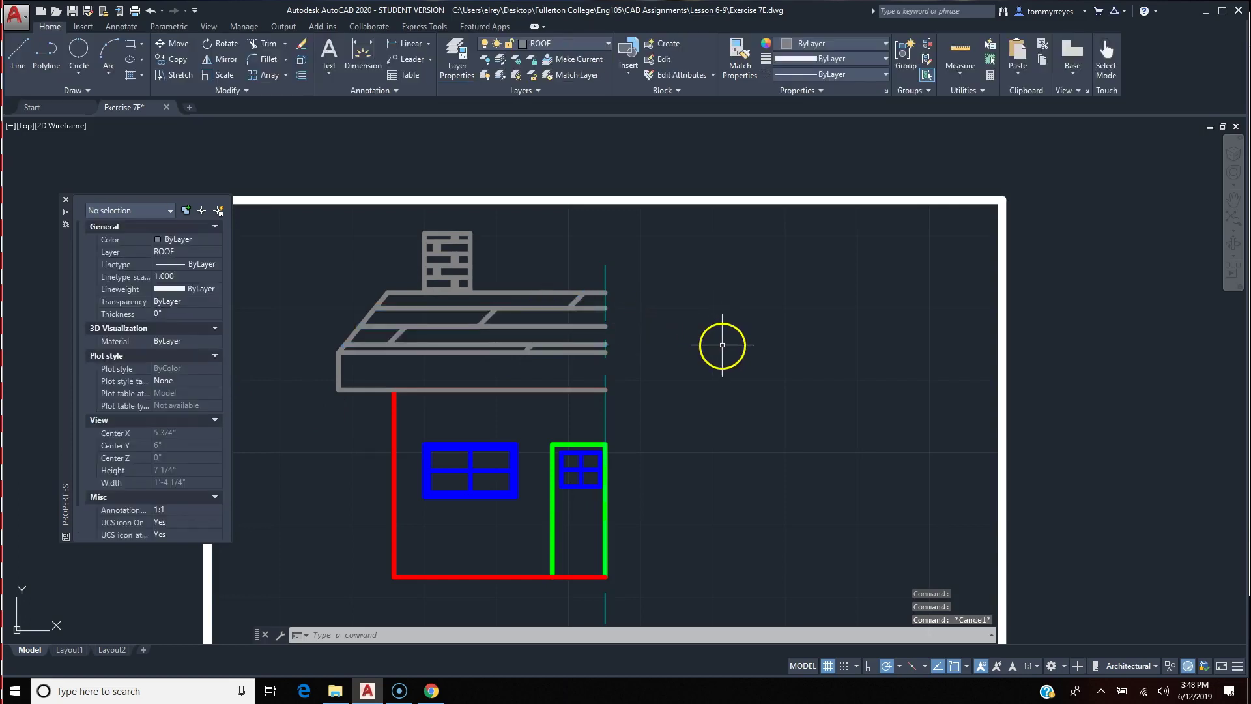
# - Set the roof hatch's pattern scale to 0.75
pyautogui.click(501, 310)
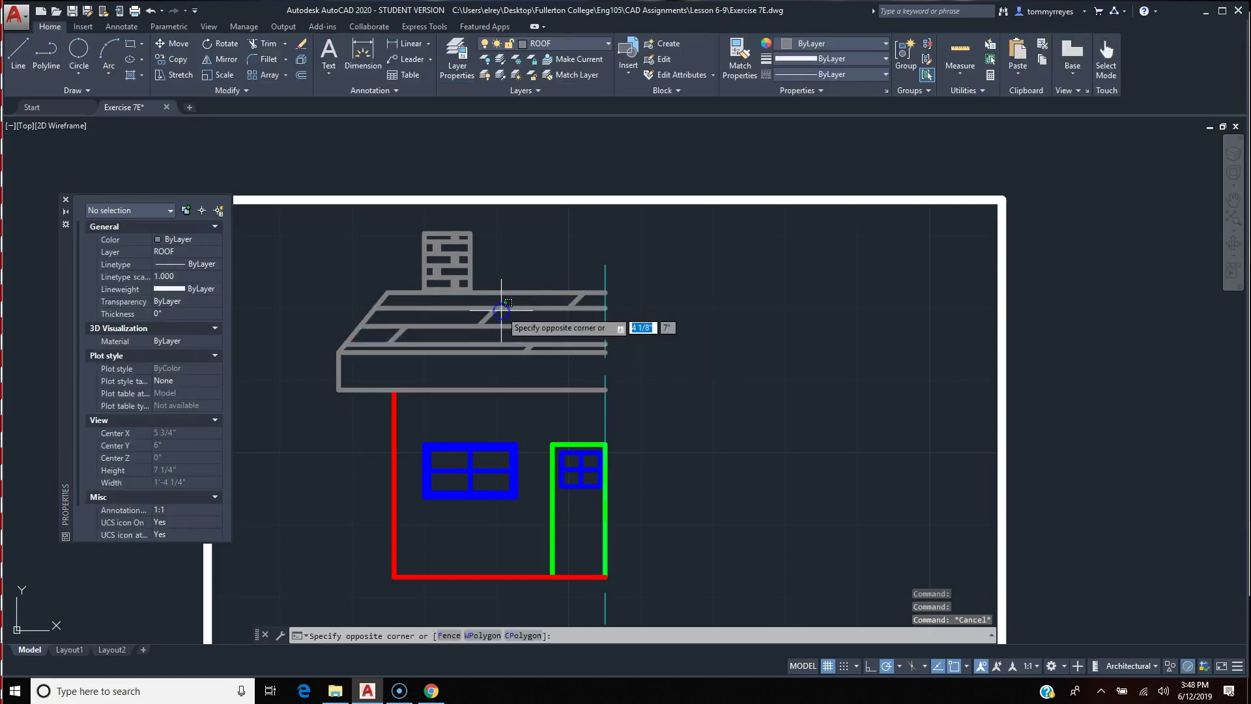
pyautogui.click(487, 291)
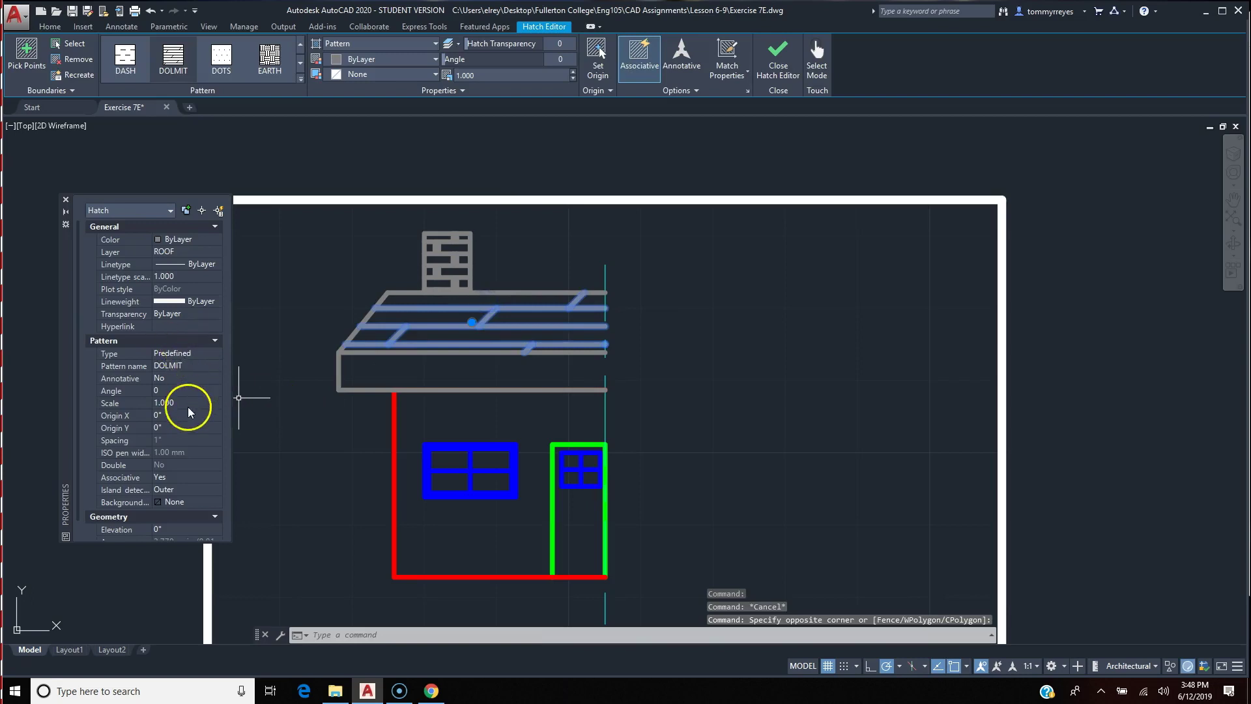
pyautogui.click(179, 403)
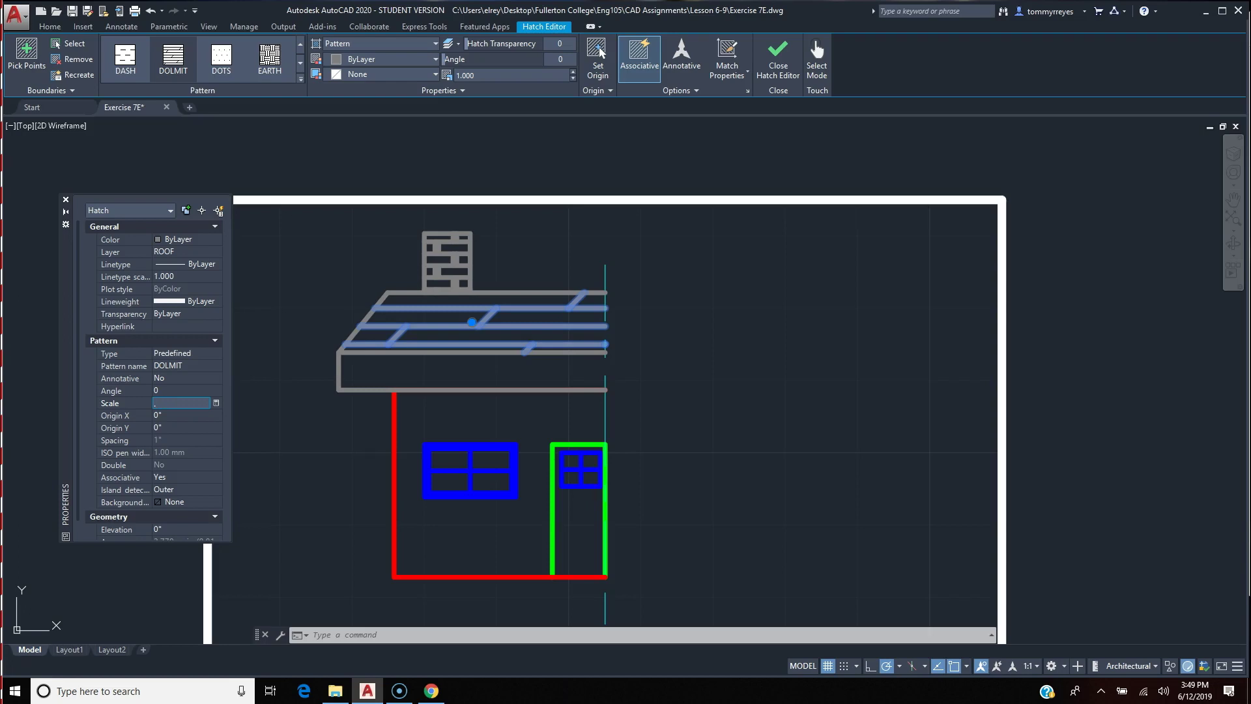
pyautogui.press('Tab')
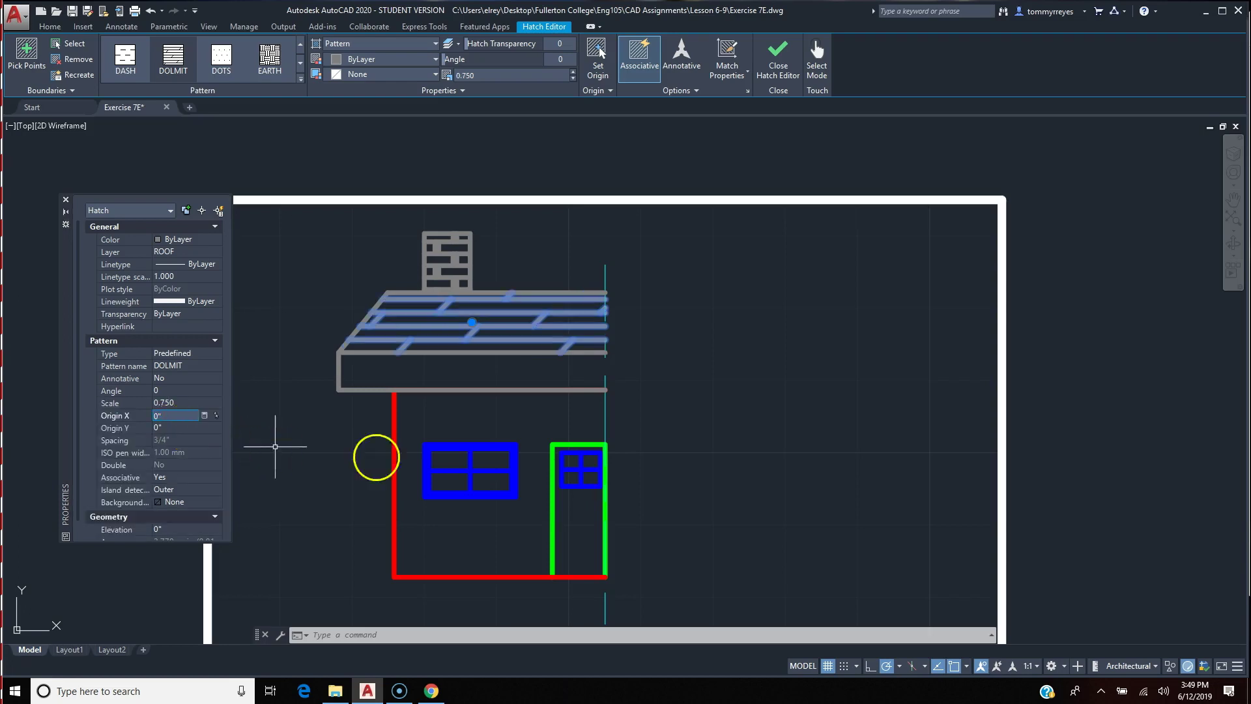
pyautogui.press('Escape')
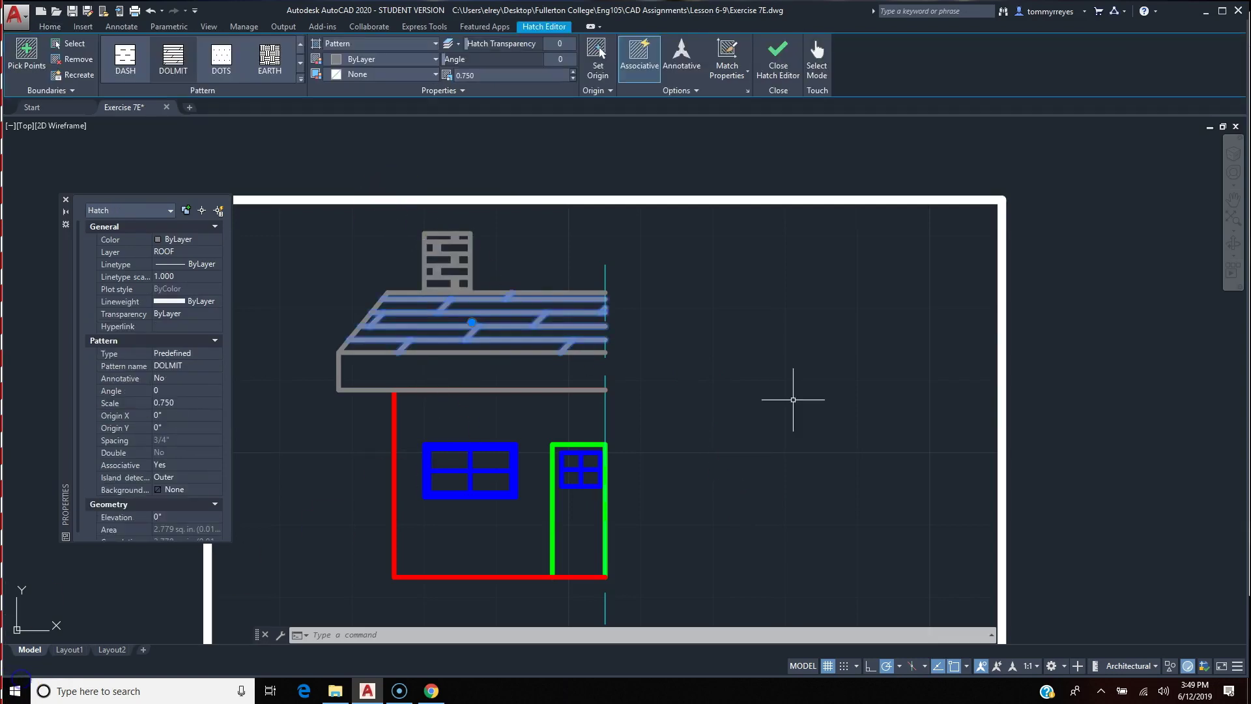
pyautogui.press('Escape')
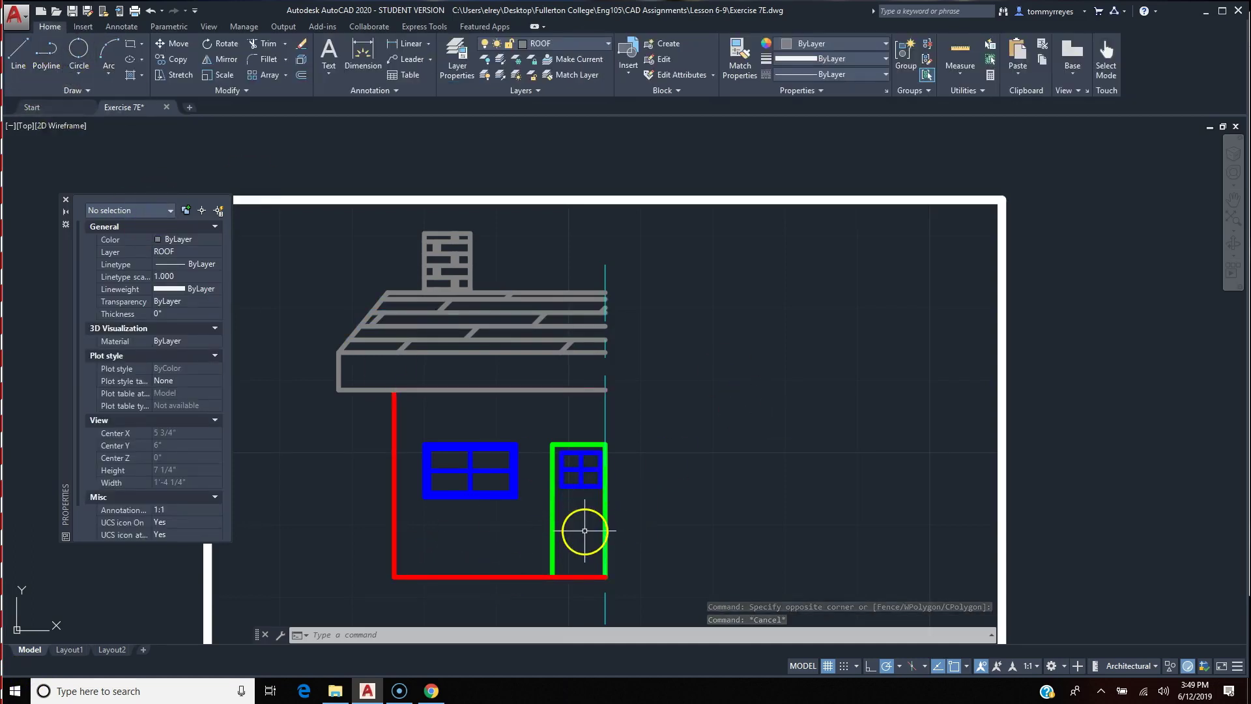
# - Make DOOR the current layer and draw a small doorknob circle near the door's right edge, below its window
pyautogui.scroll(2, 583, 527)
pyautogui.click(604, 43)
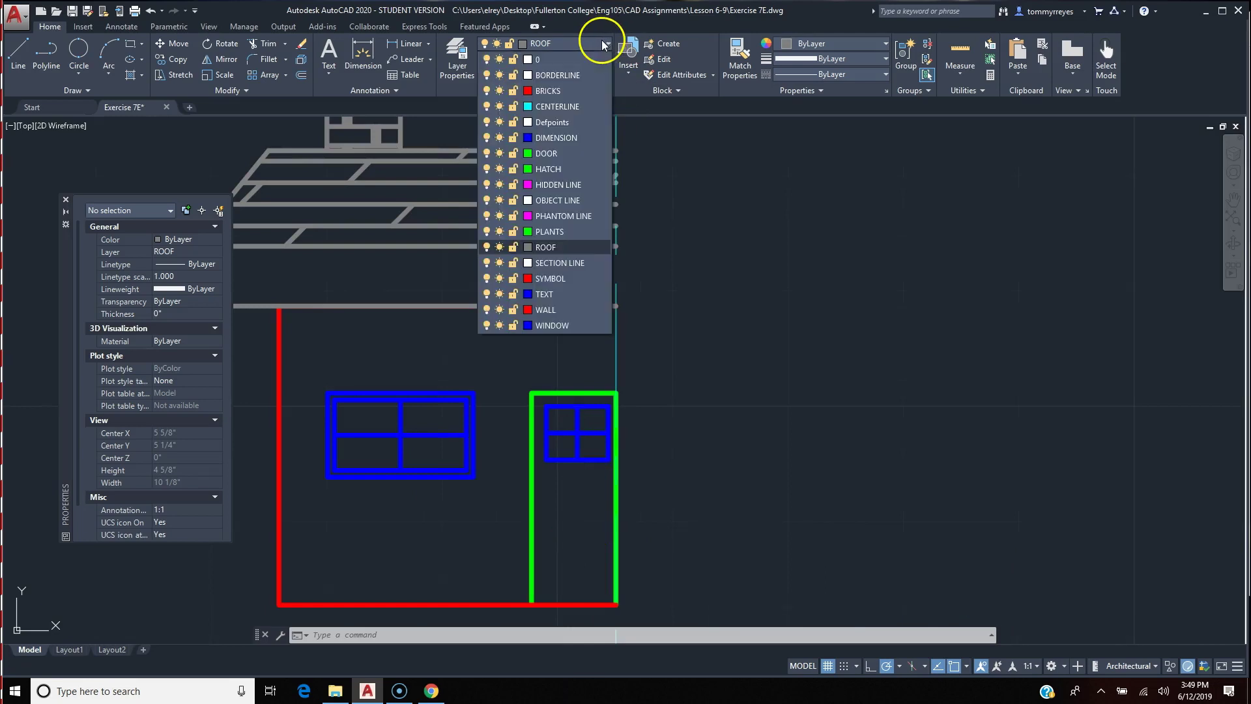
pyautogui.click(547, 154)
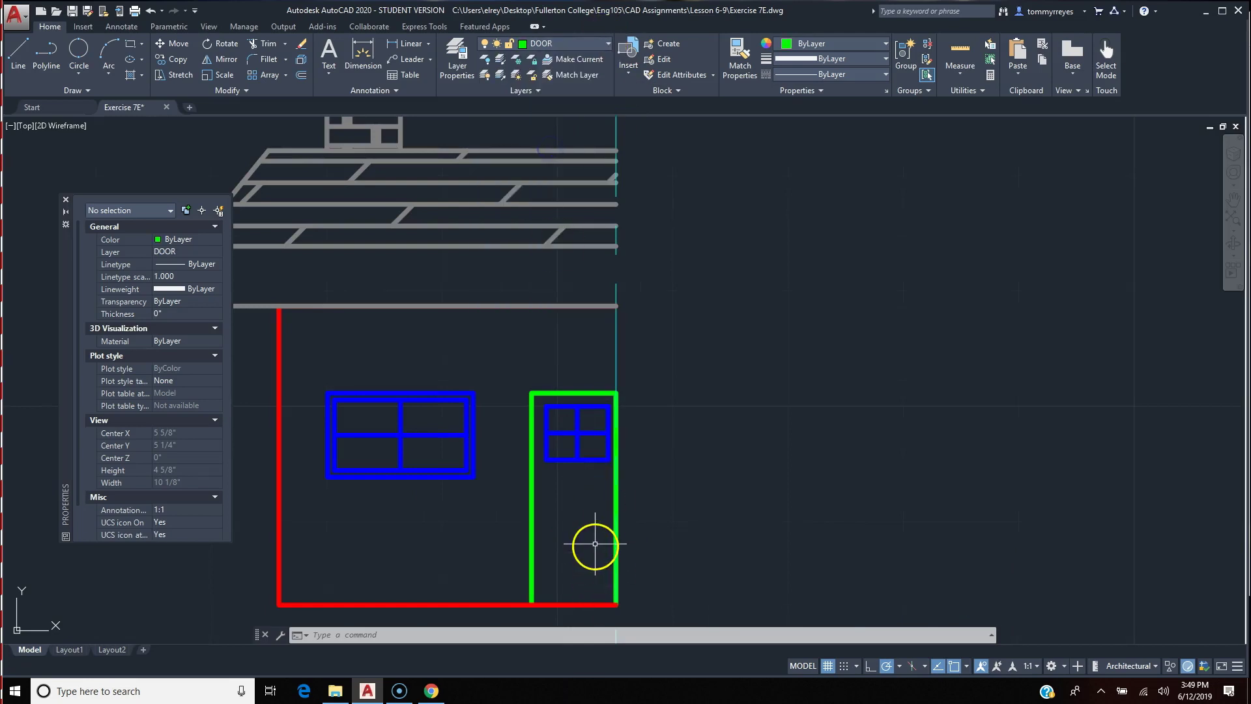
pyautogui.press('Return')
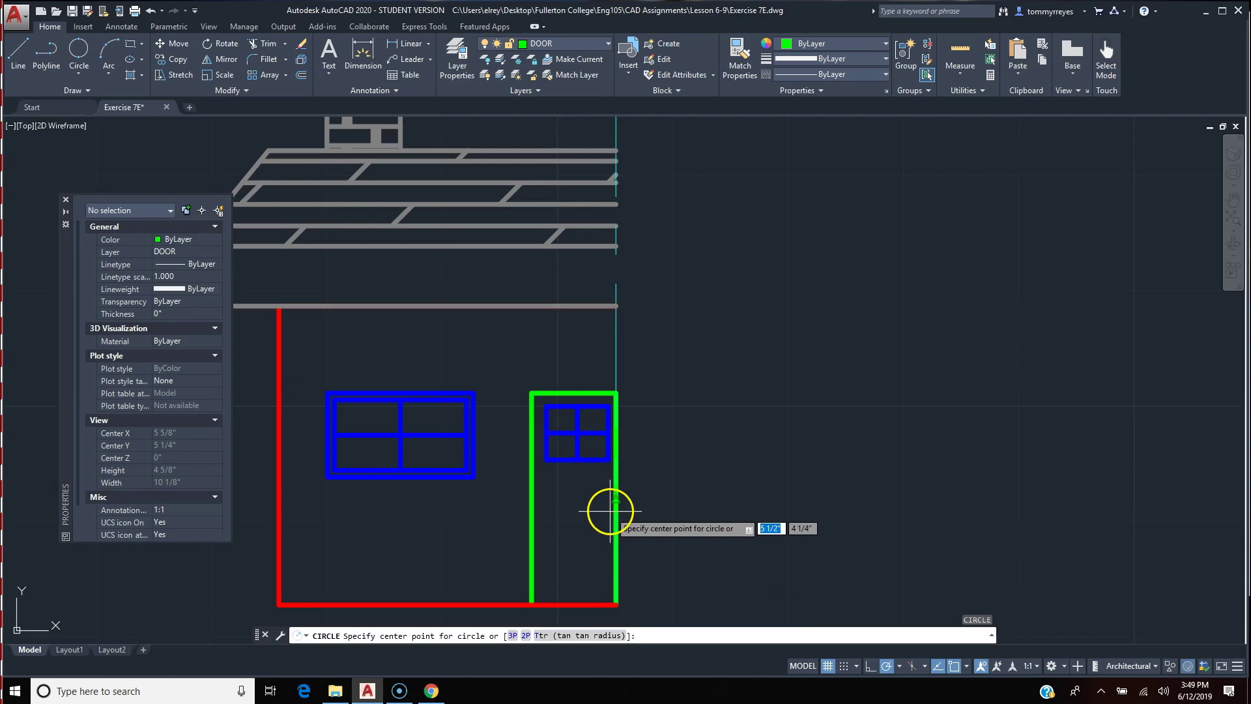
pyautogui.click(599, 516)
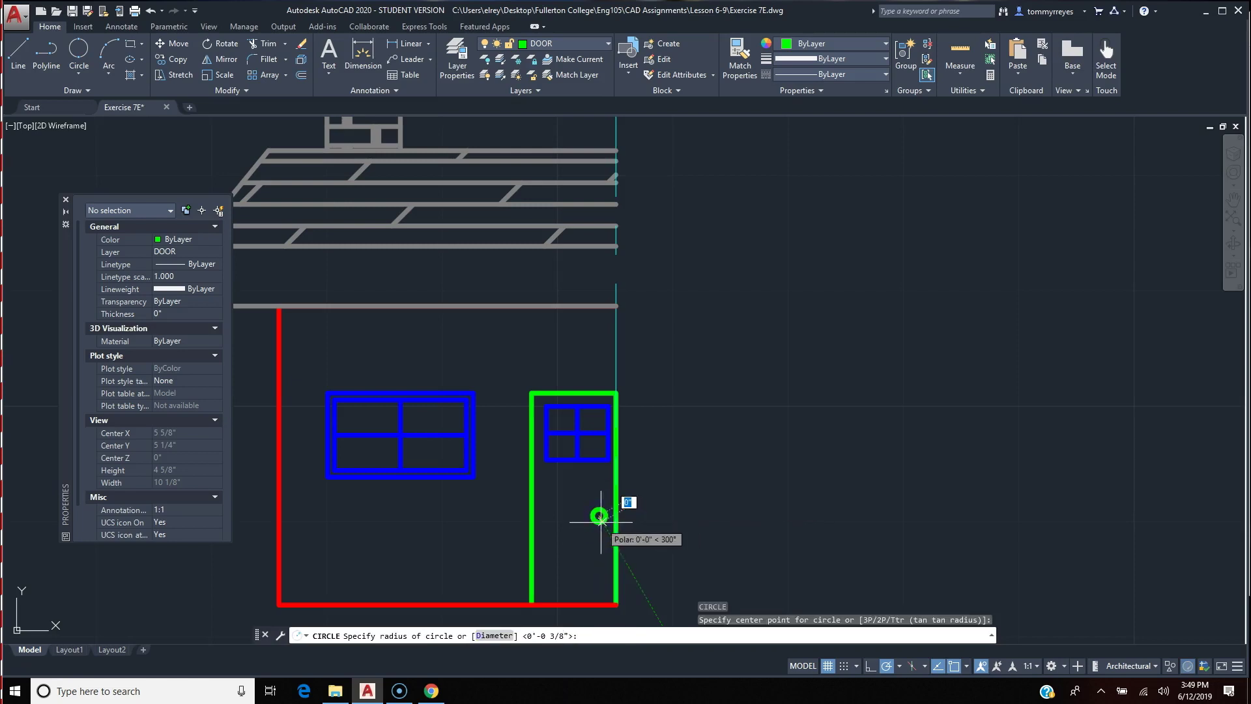
pyautogui.press('Return')
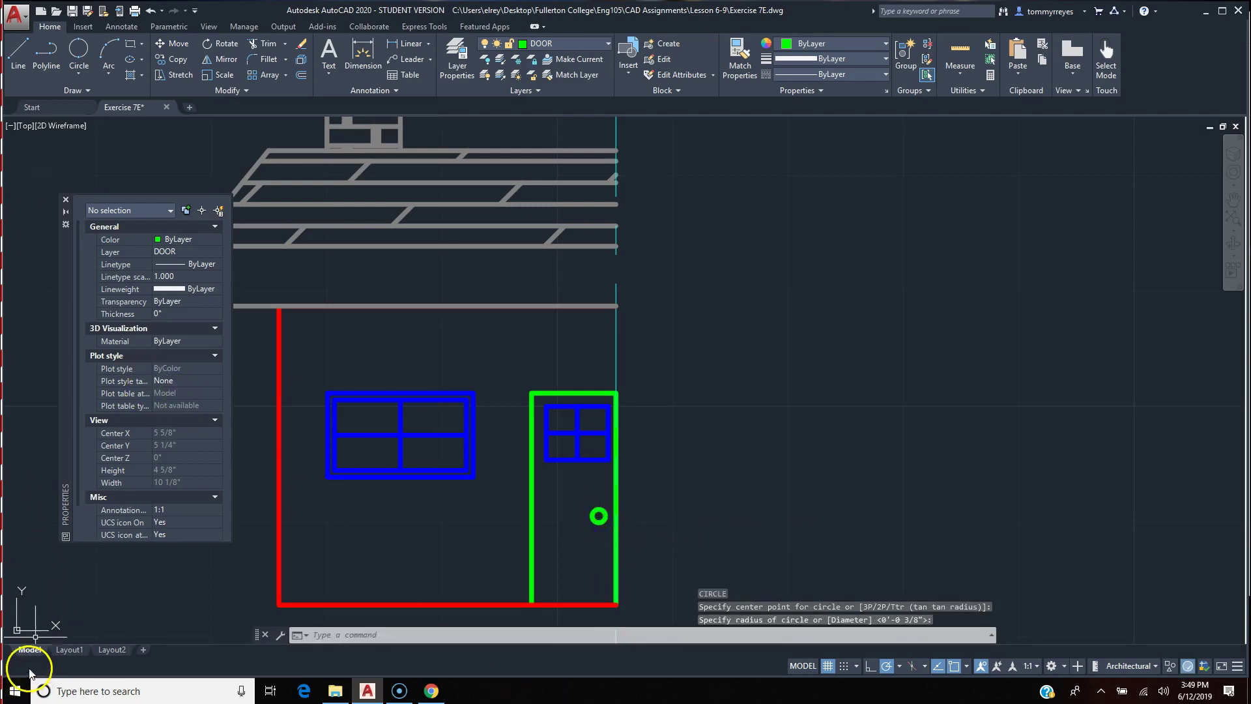
# - Move the chimney outline to the BRICKS layer
pyautogui.scroll(-2, 853, 325)
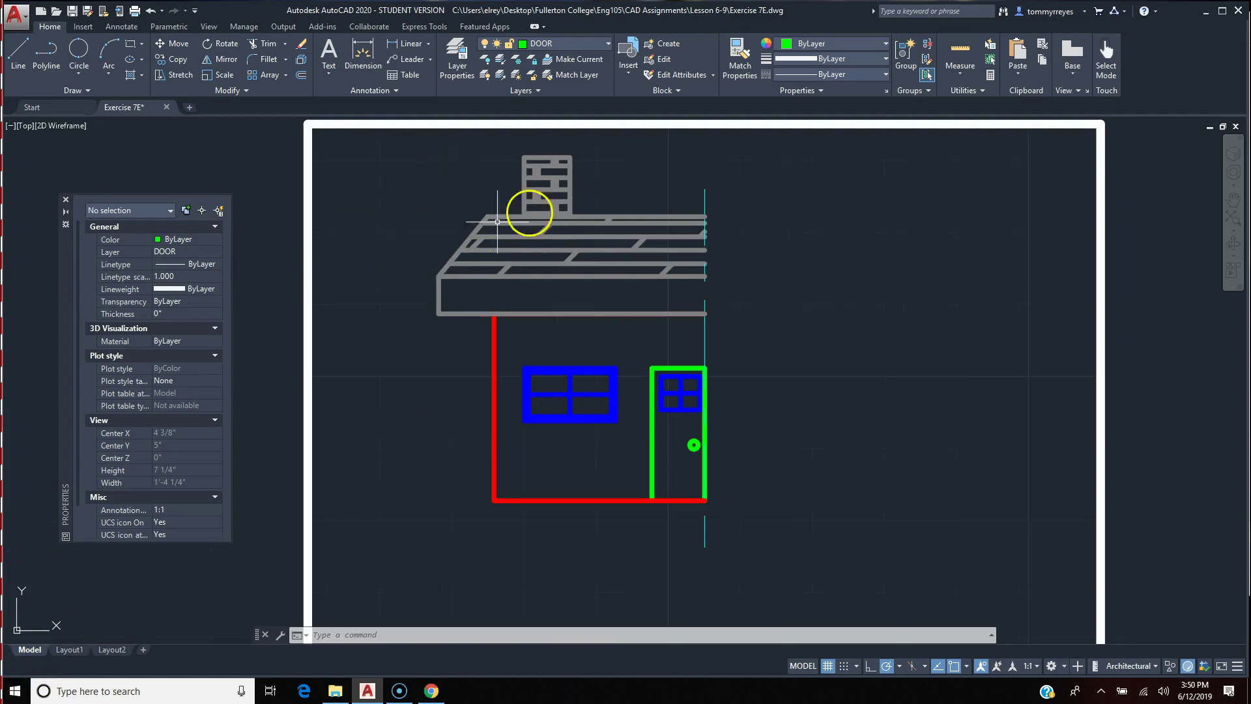
pyautogui.click(593, 147)
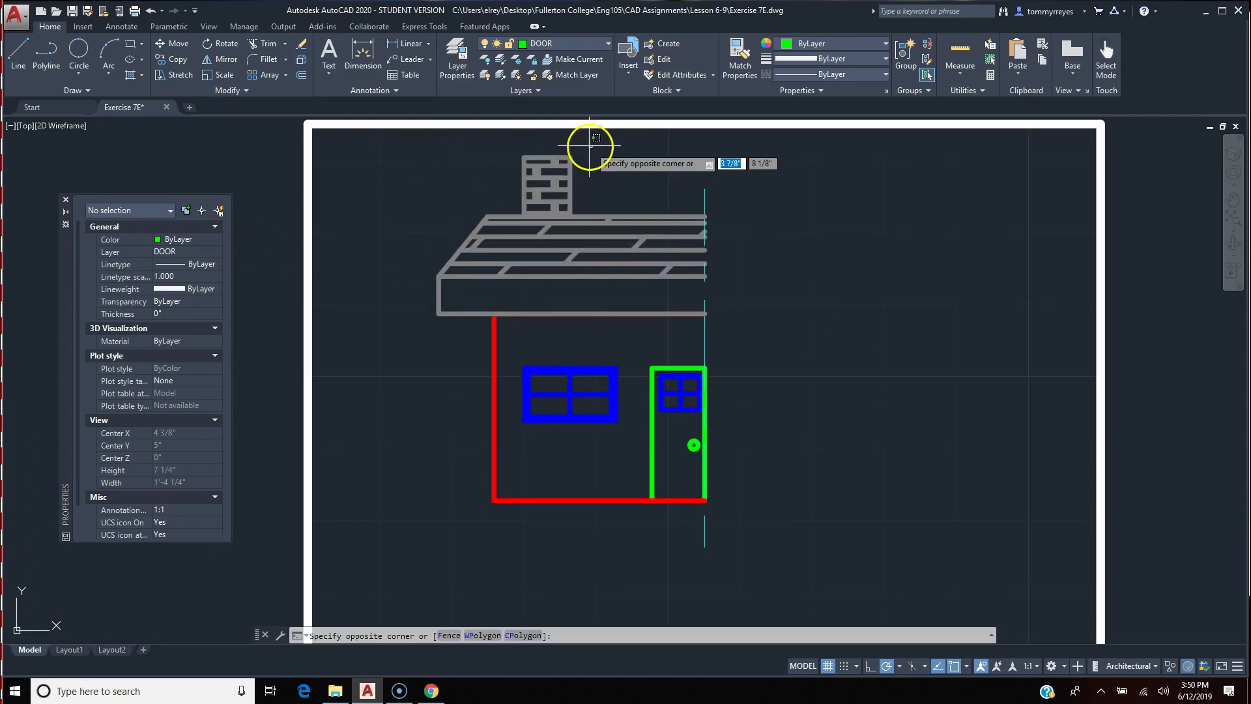
pyautogui.press('Escape')
pyautogui.click(525, 156)
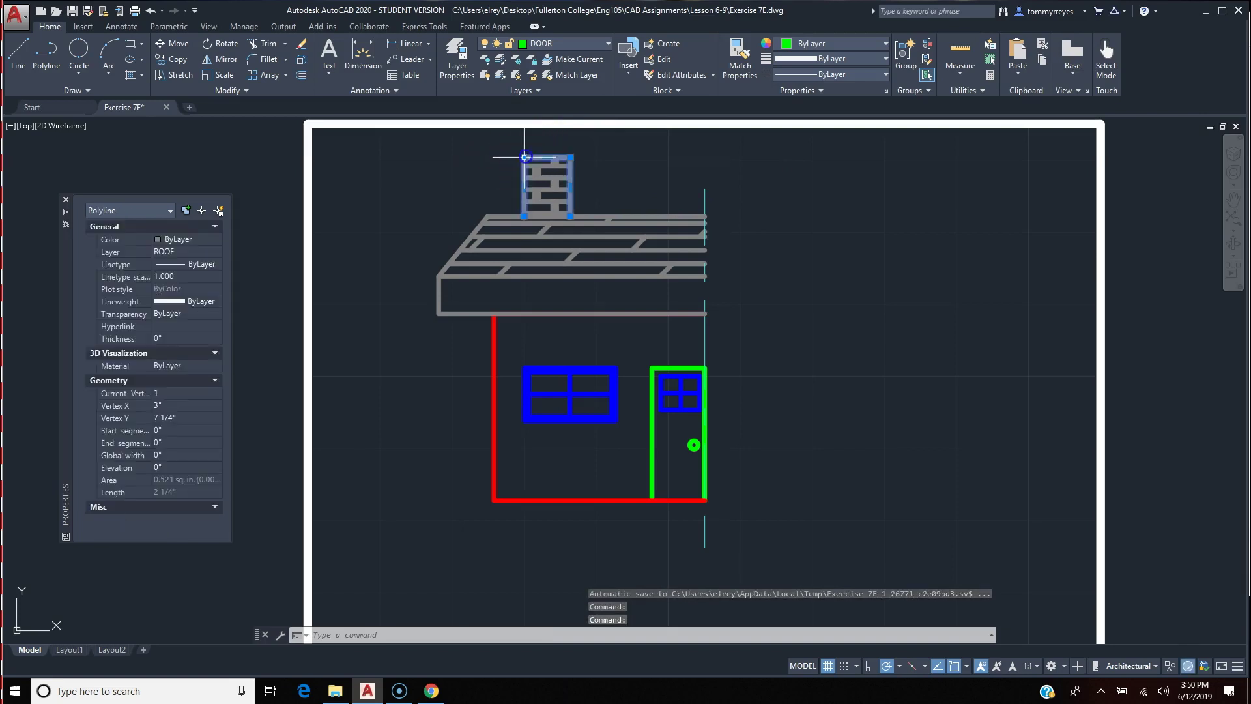
pyautogui.click(601, 44)
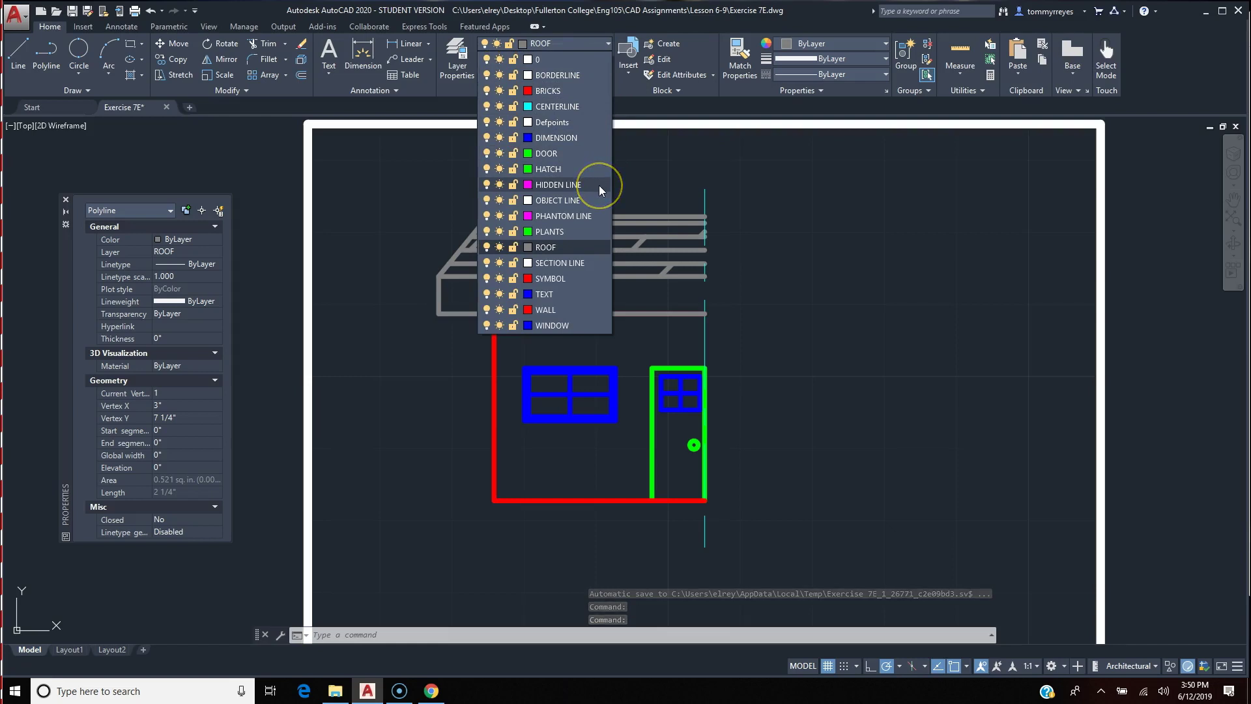
pyautogui.click(569, 89)
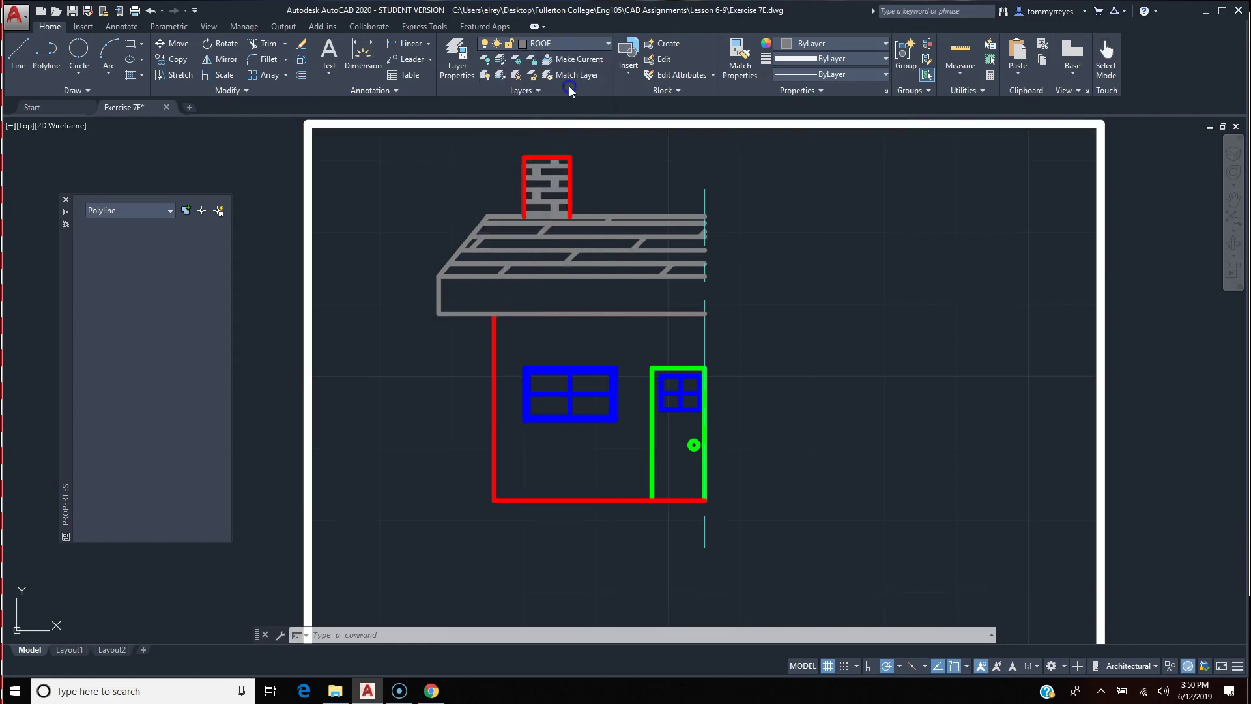
# - Move the chimney's brick hatch to the BRICKS layer and clear the selection
pyautogui.click(546, 168)
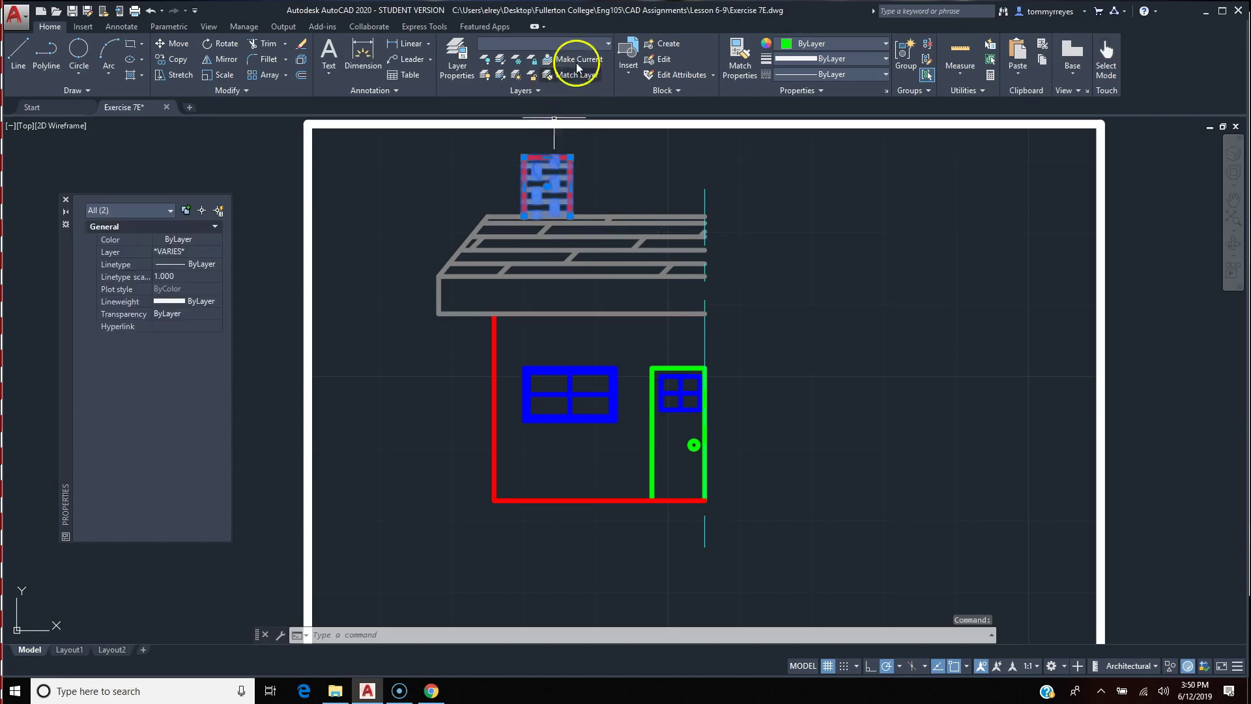
pyautogui.click(591, 47)
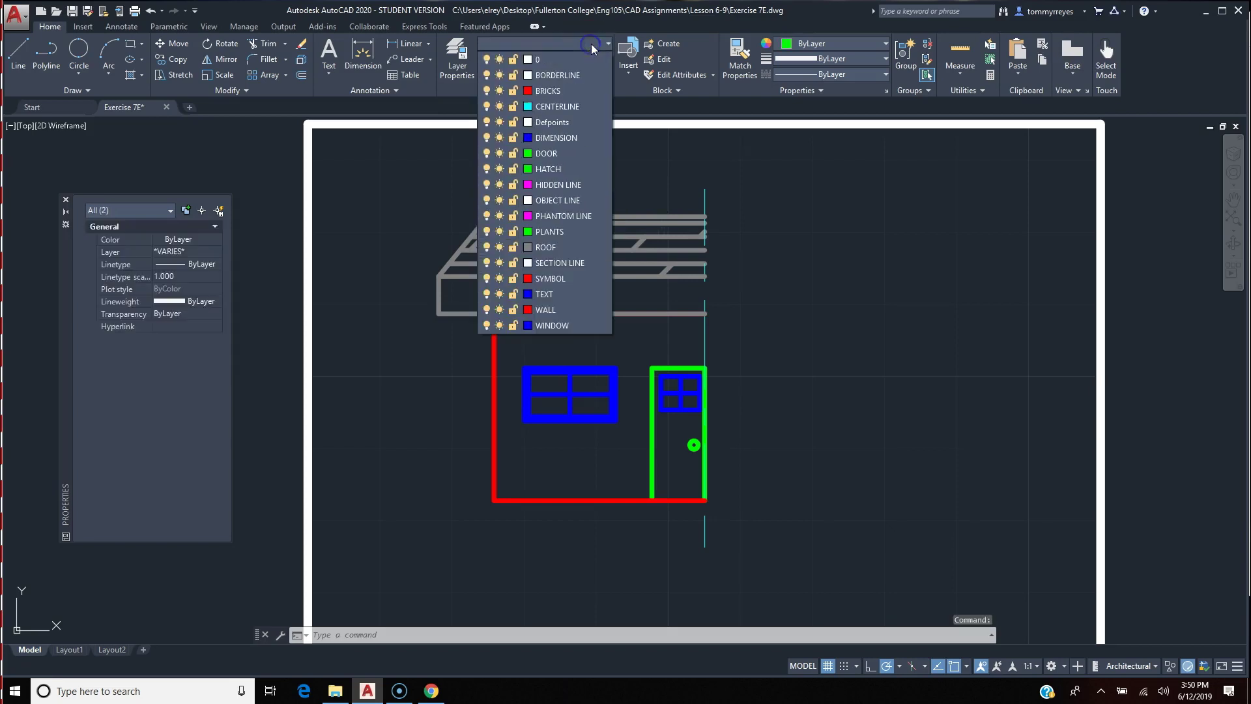
pyautogui.click(570, 90)
pyautogui.press('Escape')
pyautogui.press('Escape')
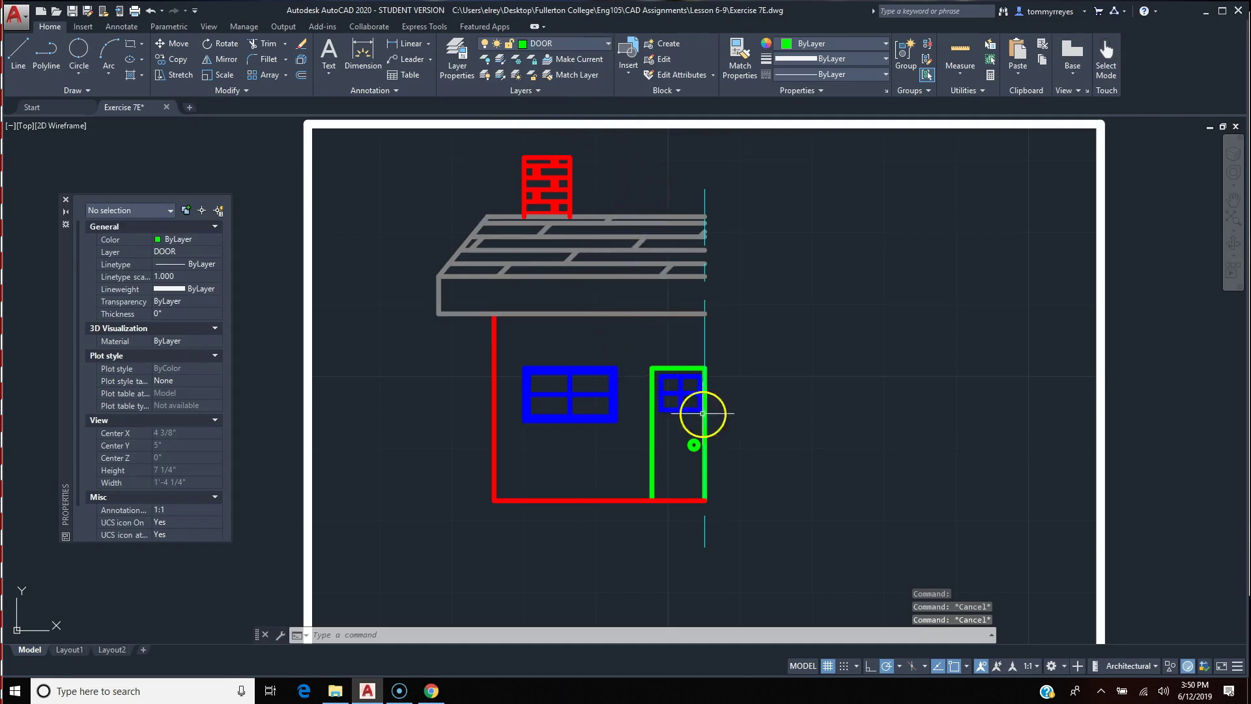
# - Make PLANTS the current layer and draw a slanted stem line up and left from the wall's lower-left corner
pyautogui.scroll(2, 706, 441)
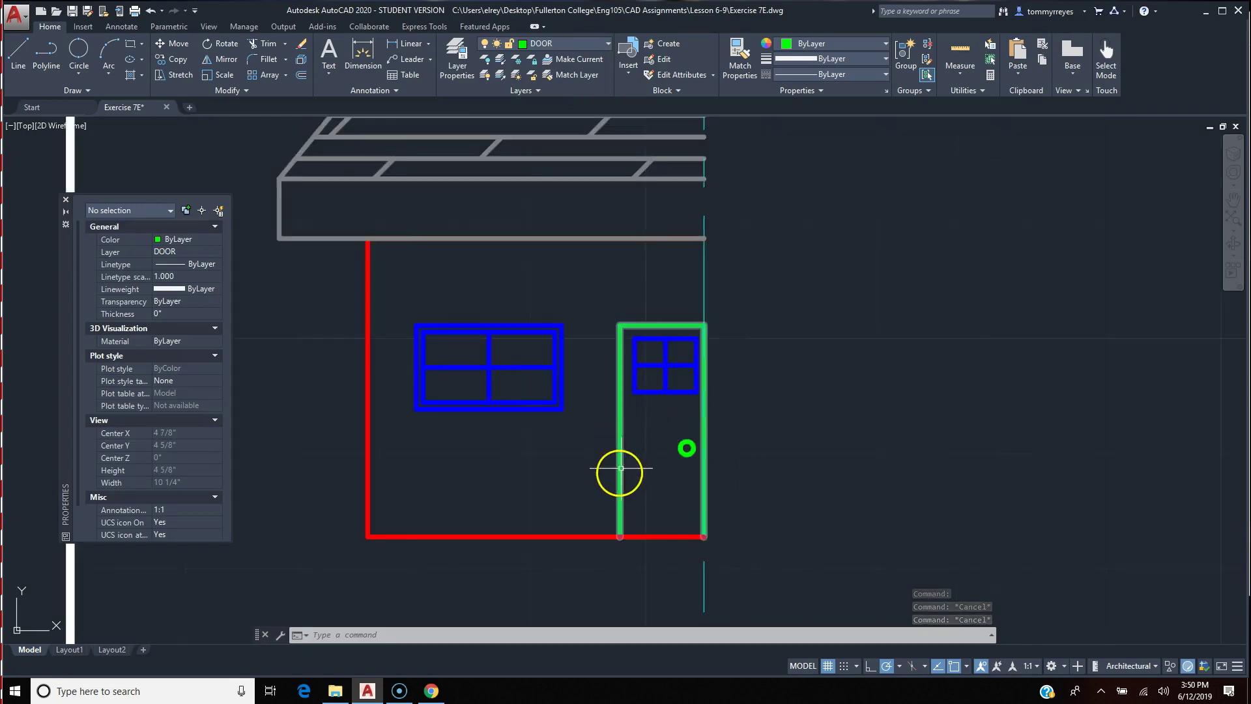
pyautogui.write('L')
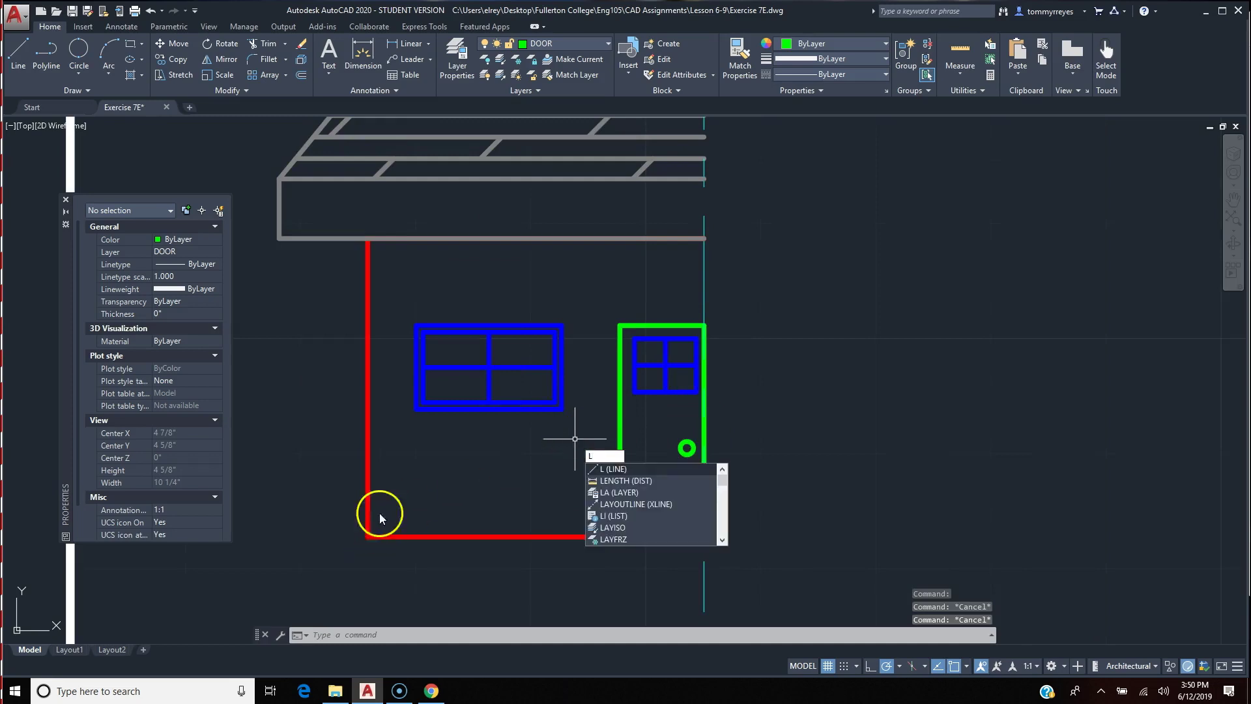
pyautogui.click(598, 44)
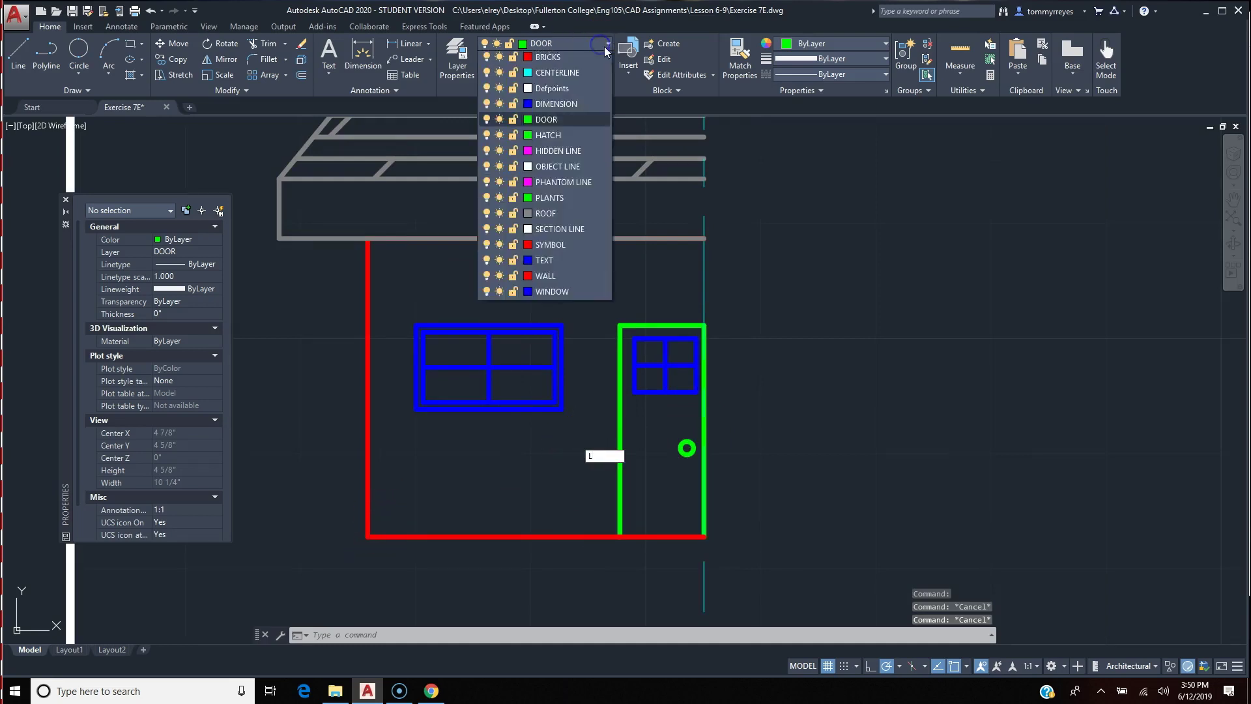
pyautogui.click(568, 232)
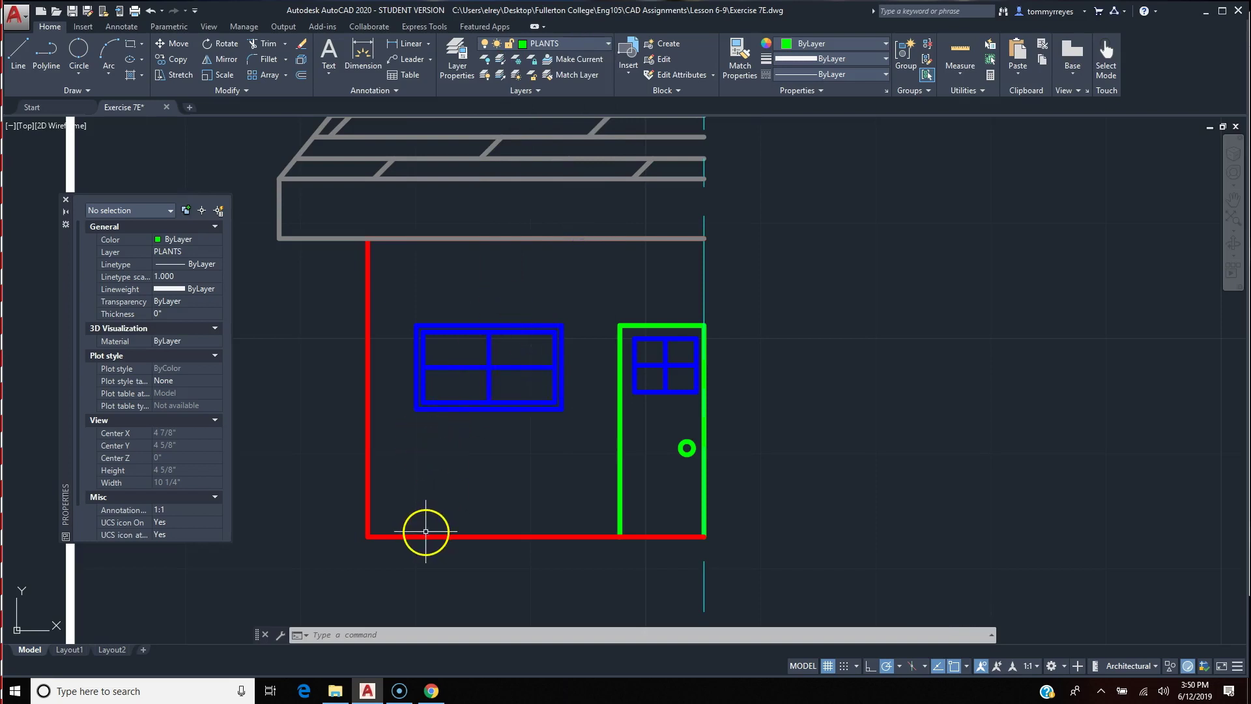
pyautogui.write('L')
pyautogui.press('Return')
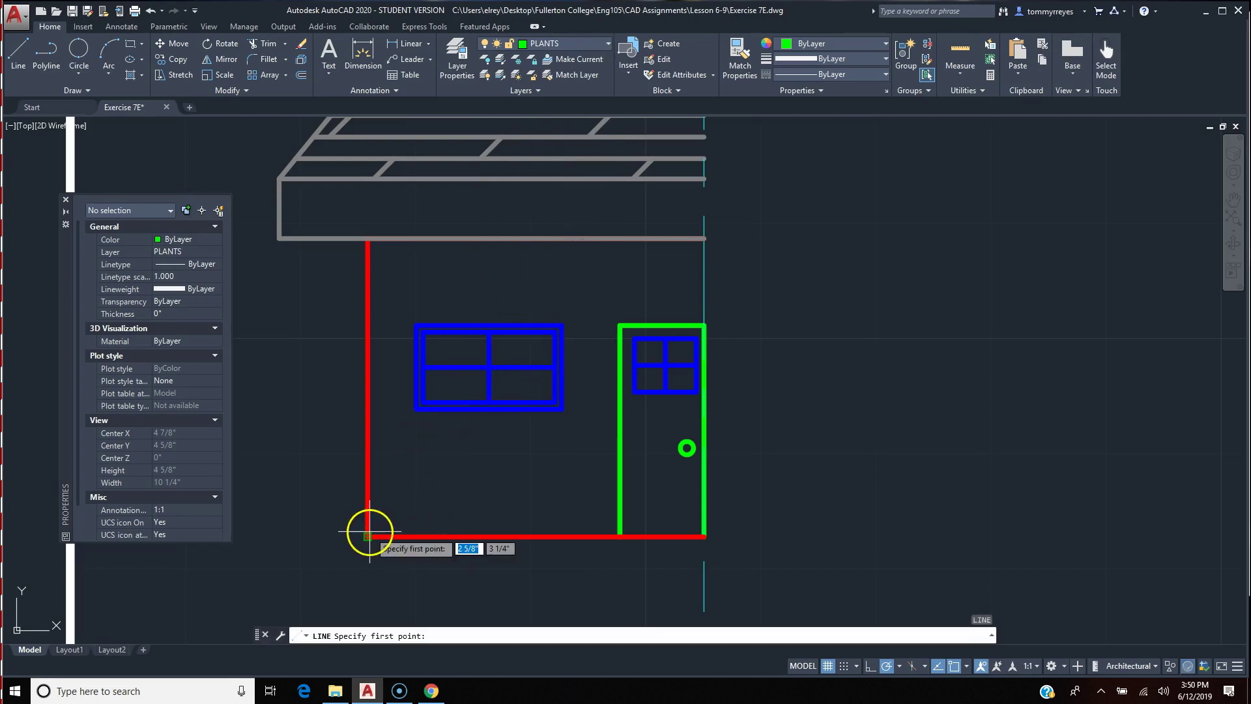
pyautogui.click(369, 536)
pyautogui.click(287, 481)
pyautogui.press('Return')
# - Draw three more plant stems fanning upward from the wall's lower-left corner, one leaning left and two leaning right
pyautogui.press('Return')
pyautogui.click(369, 535)
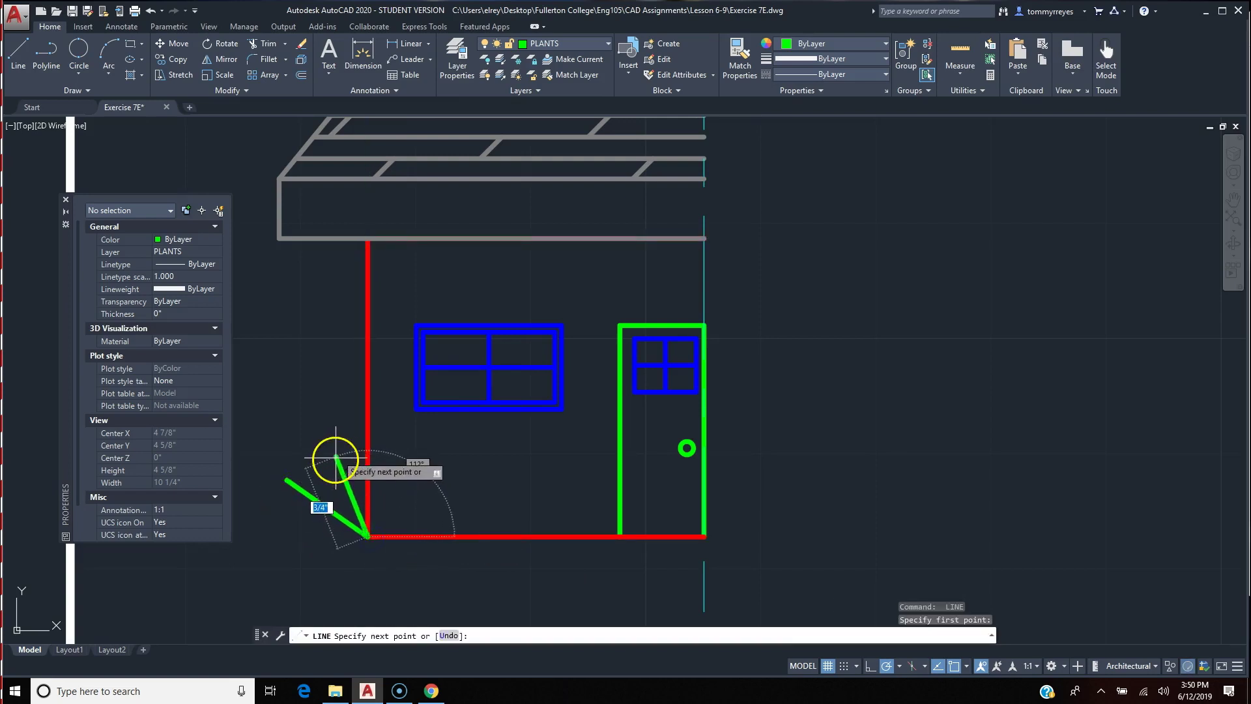
pyautogui.click(334, 467)
pyautogui.press('Return')
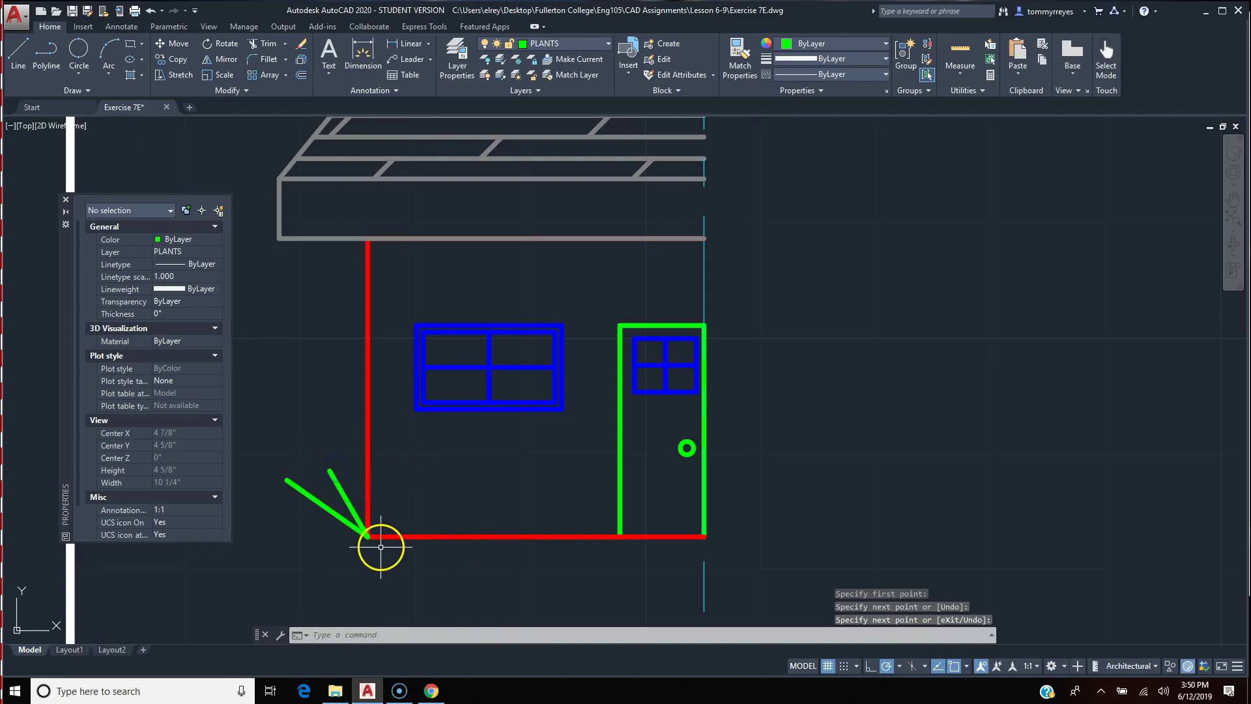
pyautogui.press('Return')
pyautogui.click(369, 536)
pyautogui.click(385, 466)
pyautogui.press('Return')
pyautogui.press('Return')
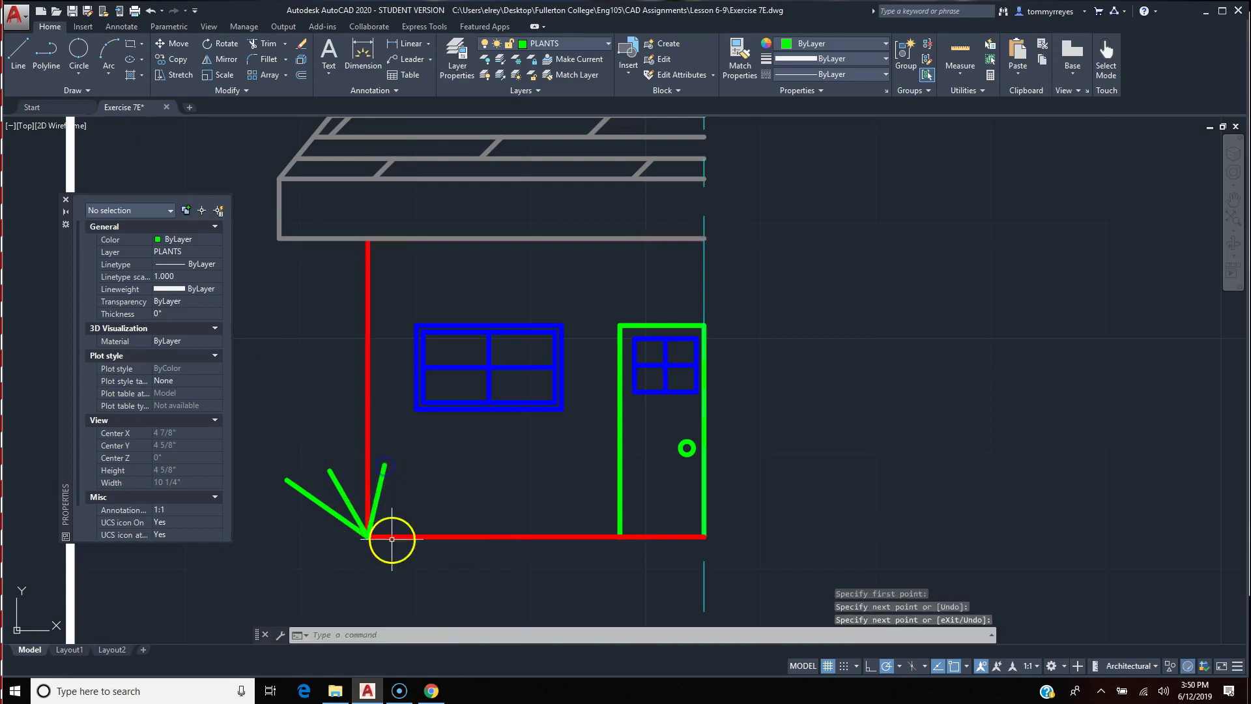
pyautogui.click(369, 535)
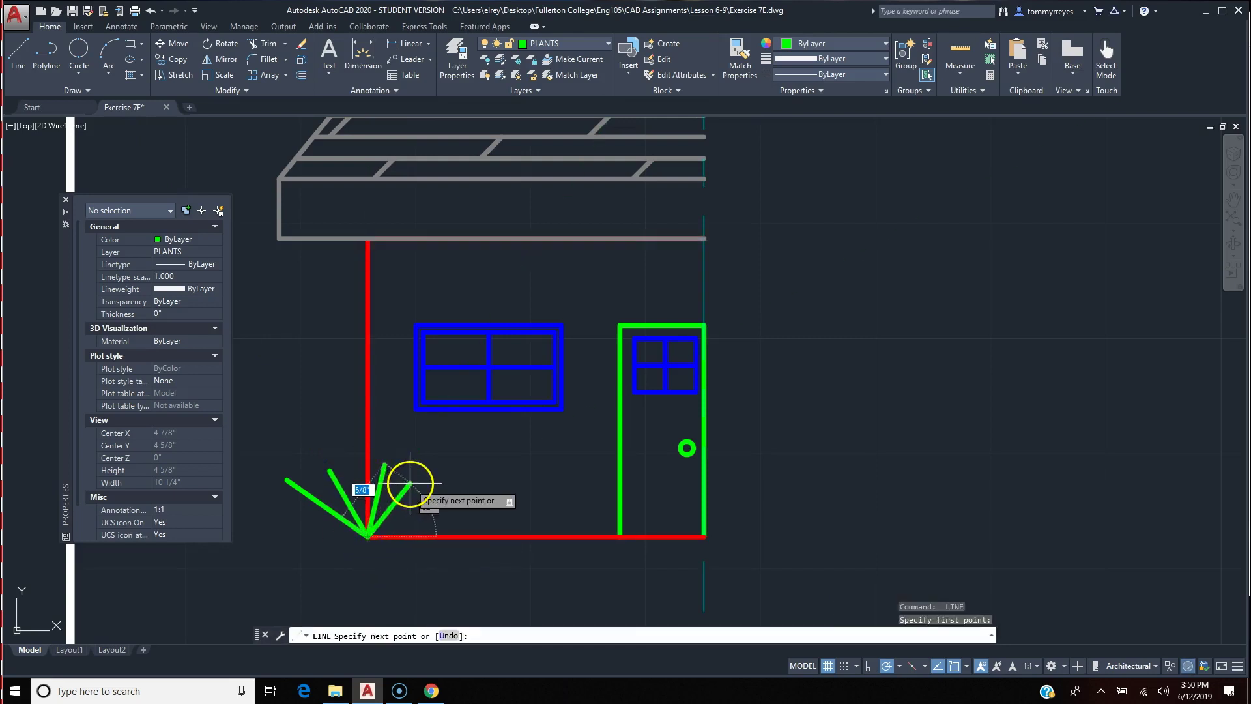
pyautogui.click(408, 484)
pyautogui.press('Return')
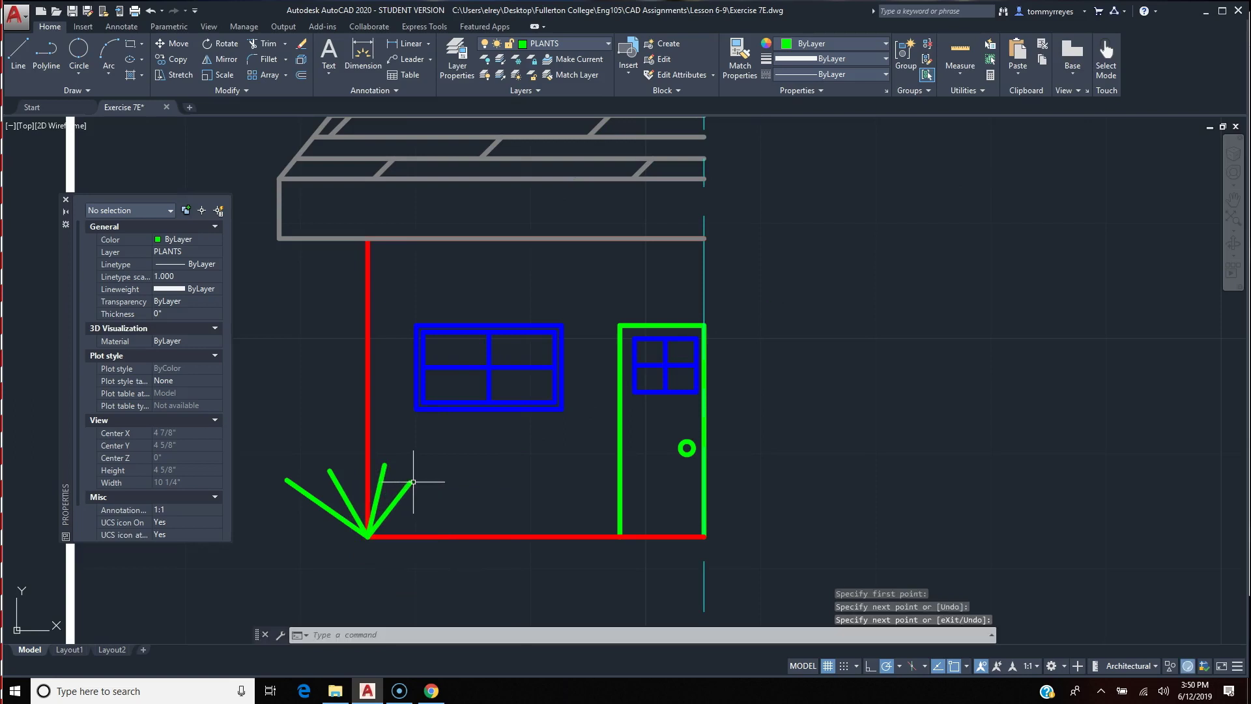
# - Draw a flower circle with a radius of about 1/8 inch above the plant stems, left of the wall
pyautogui.write('c')
pyautogui.press('Return')
pyautogui.click(300, 402)
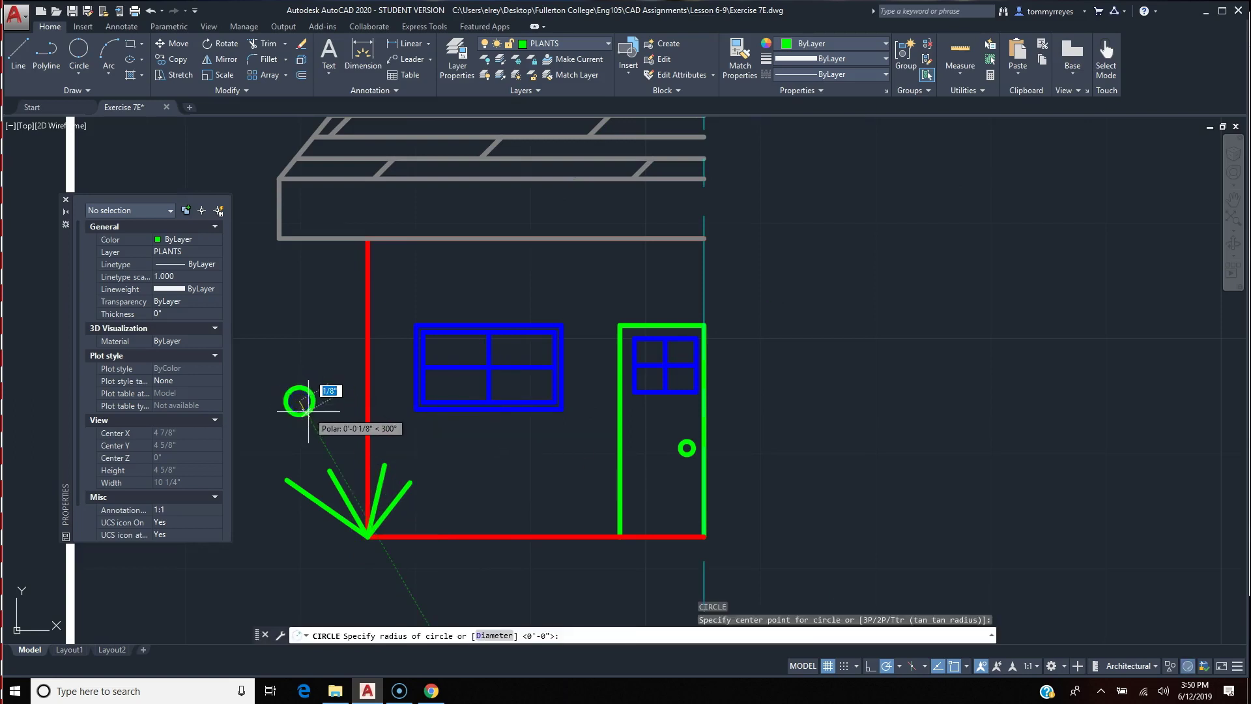
pyautogui.click(306, 408)
# - Copy the flower circle by its center onto the upper ends of all four plant stems
pyautogui.write('co')
pyautogui.press('Return')
pyautogui.click(301, 411)
pyautogui.press('Return')
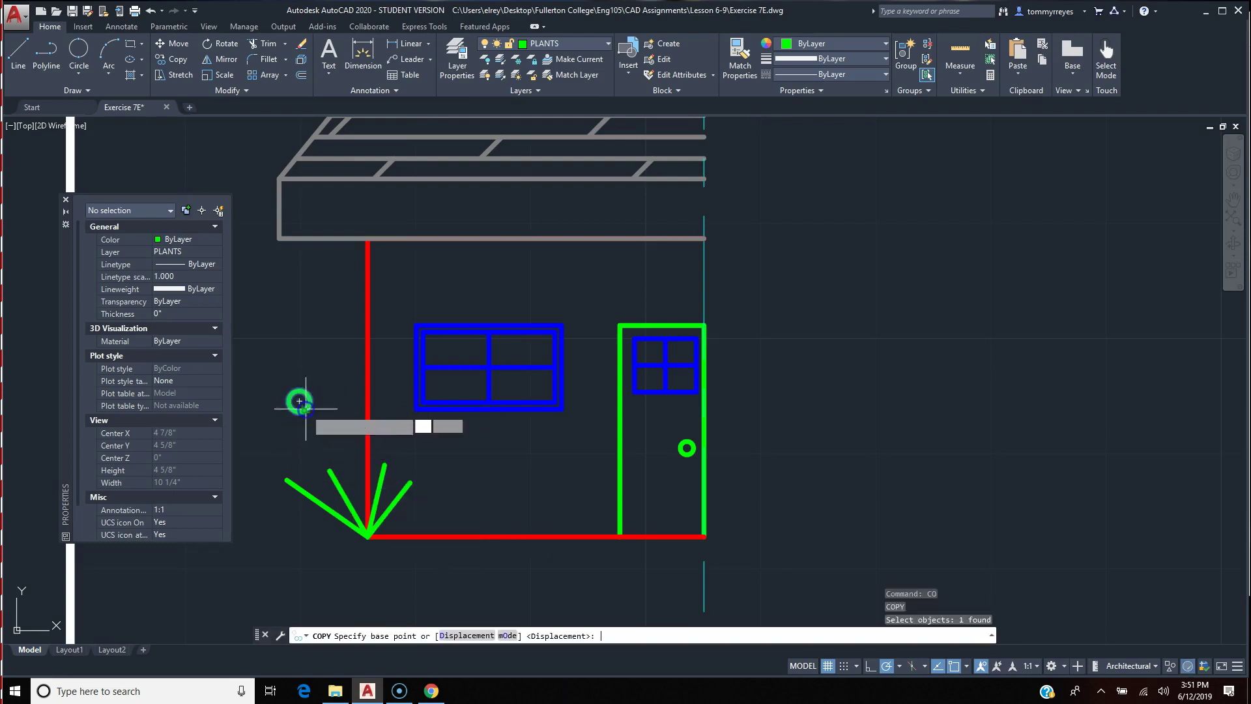
pyautogui.click(299, 401)
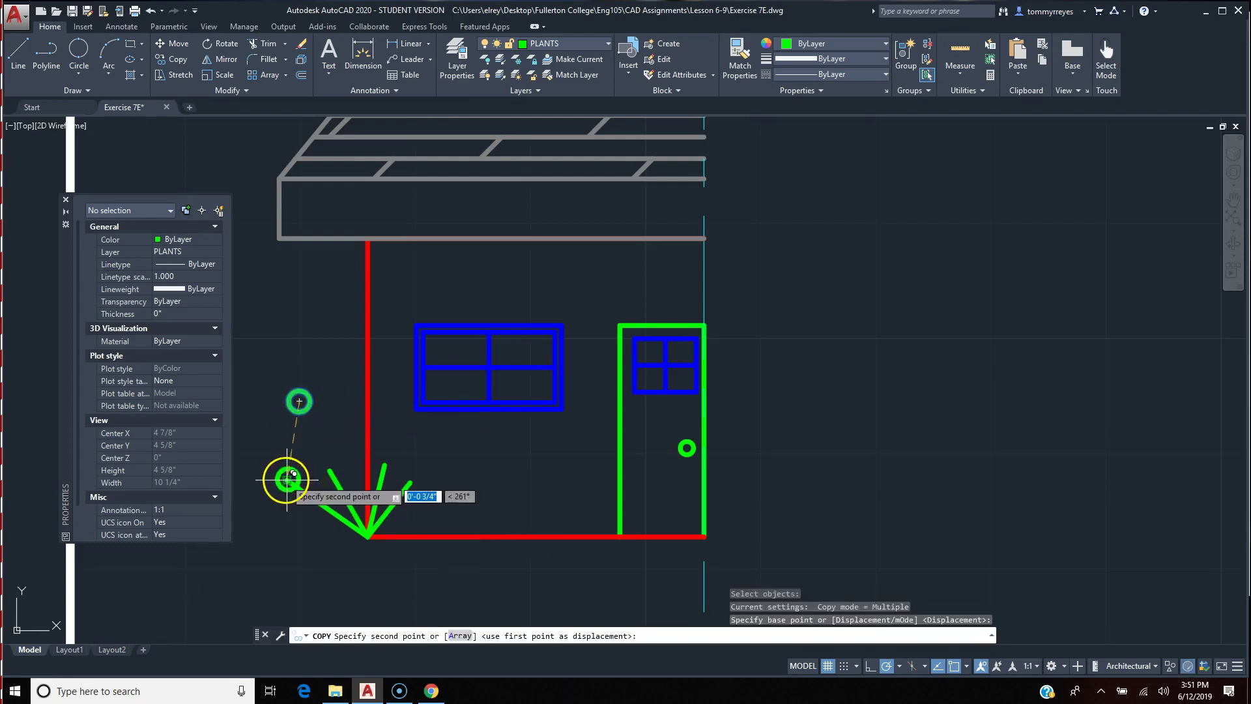
pyautogui.click(288, 480)
pyautogui.click(330, 471)
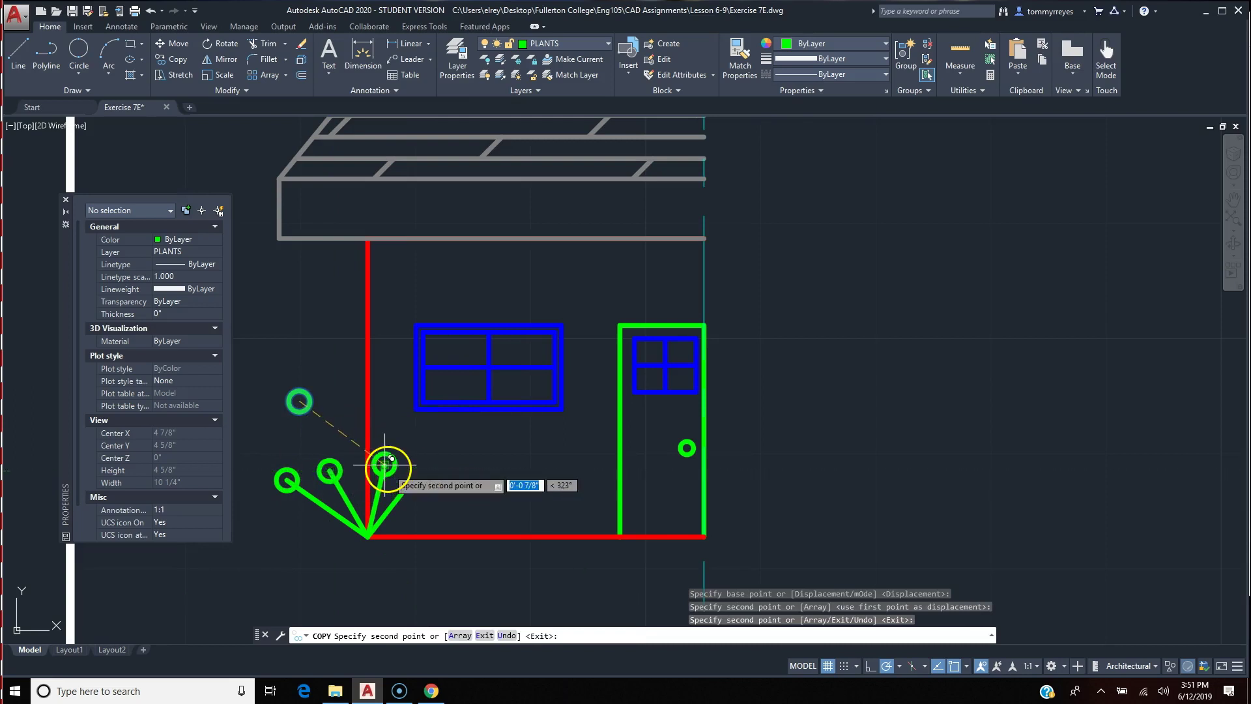
pyautogui.click(385, 465)
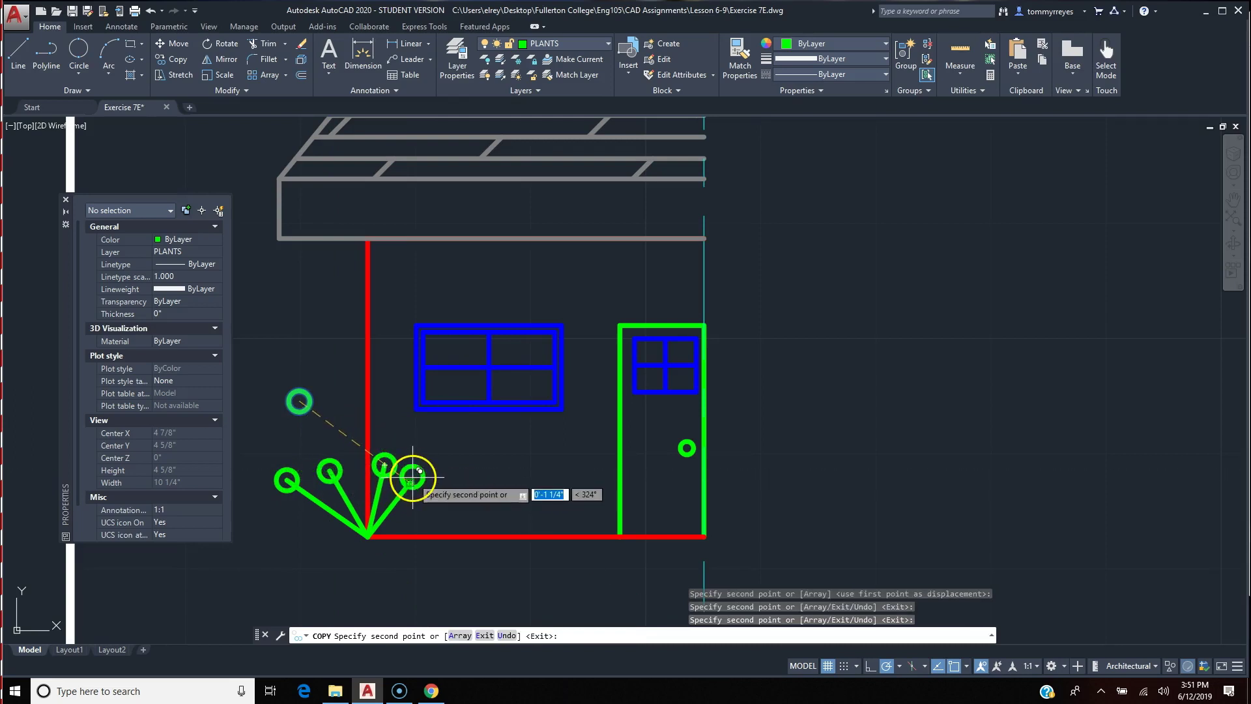
pyautogui.click(410, 483)
pyautogui.press('Return')
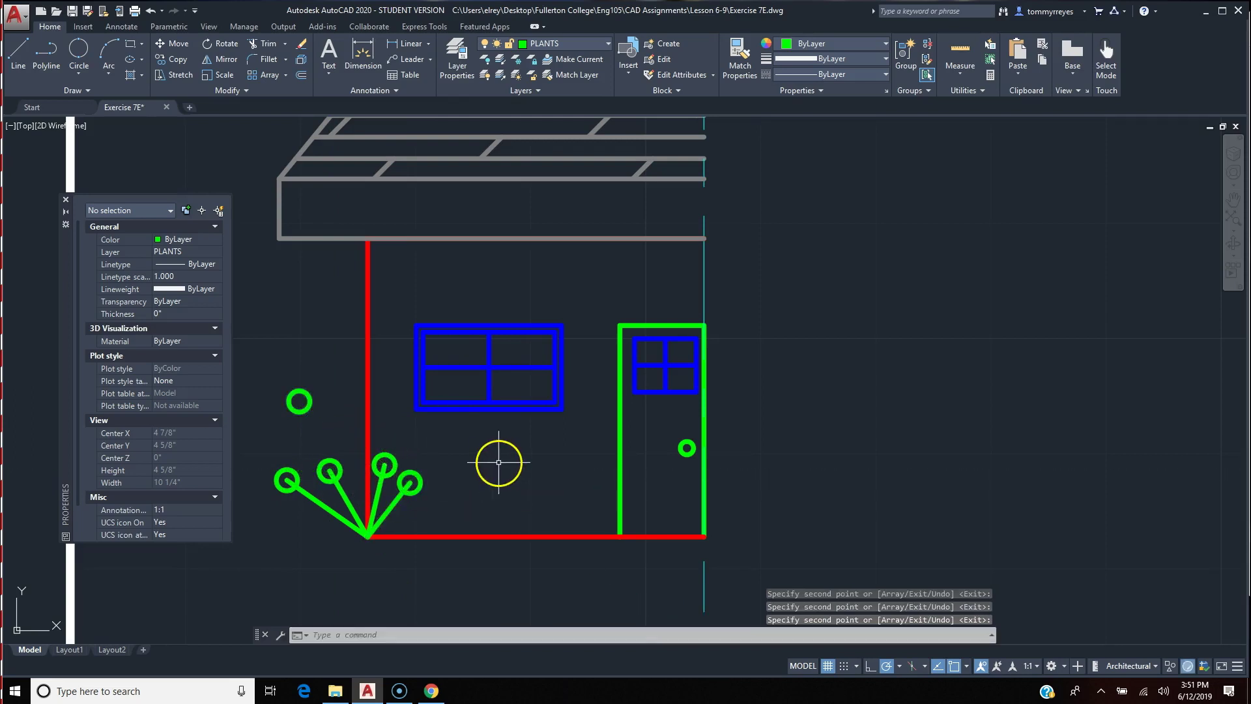
# - Erase the original flower circle floating above the stems
pyautogui.press('Return')
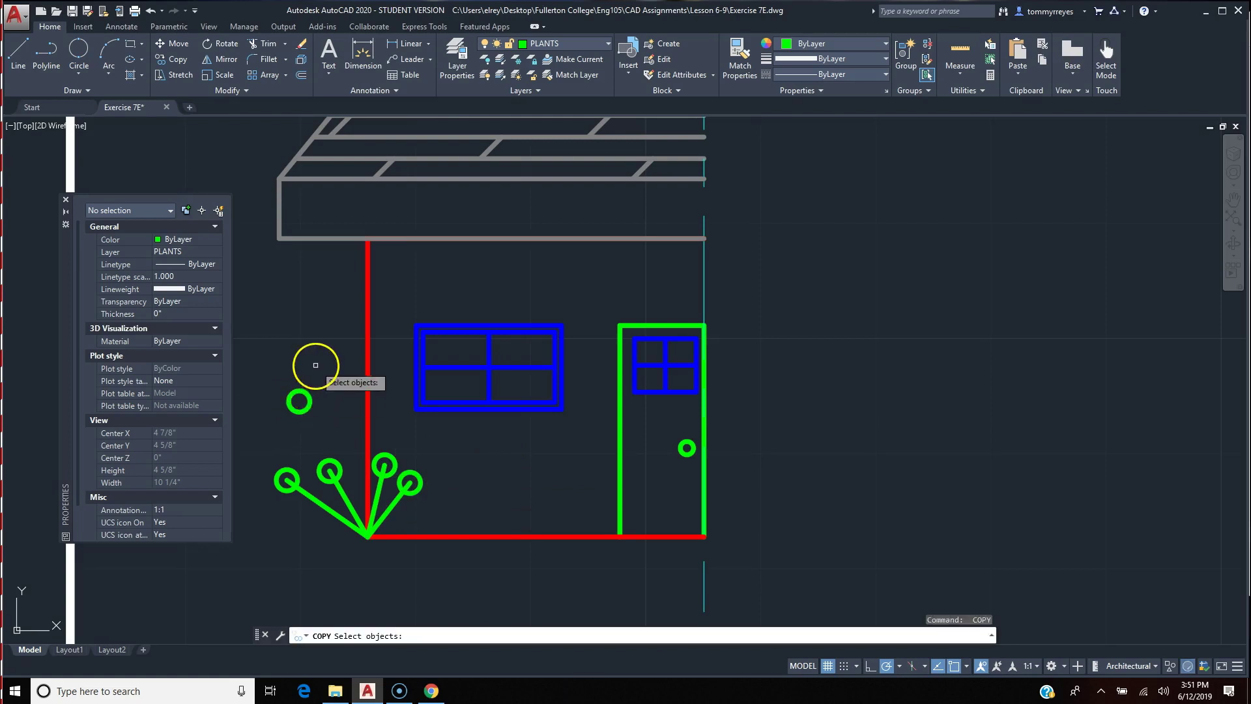
pyautogui.press('Escape')
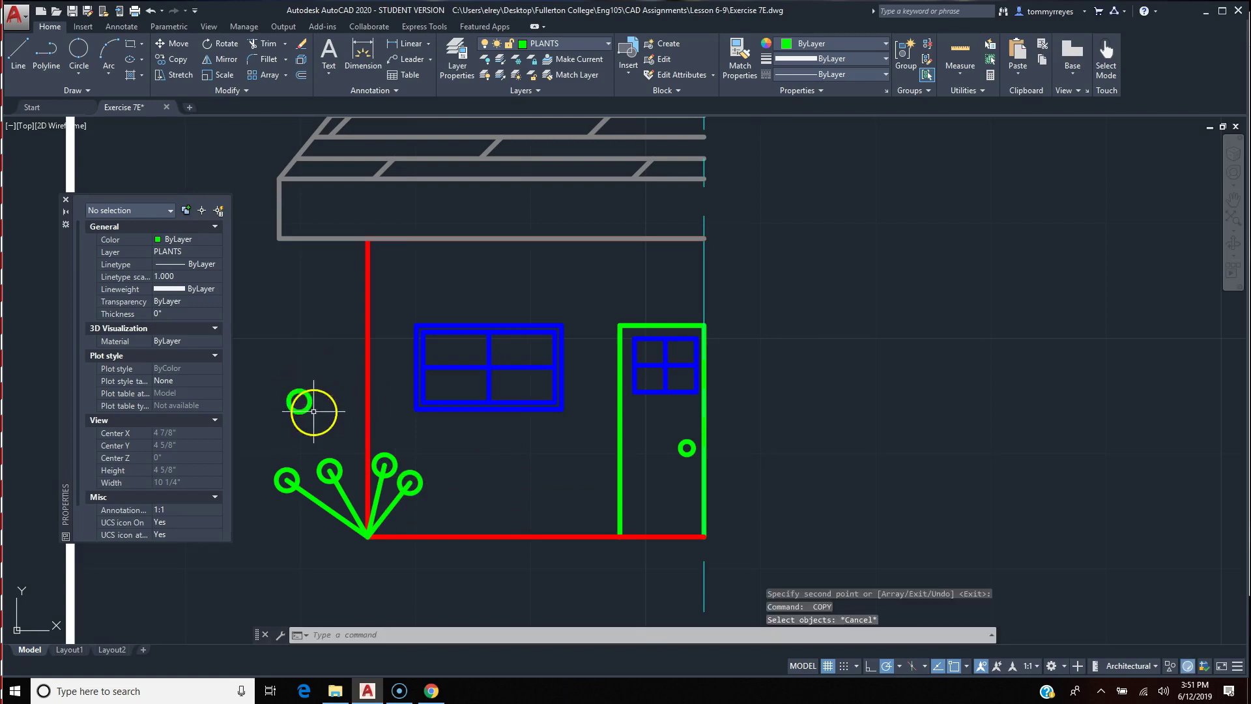
pyautogui.click(306, 396)
pyautogui.press('Delete')
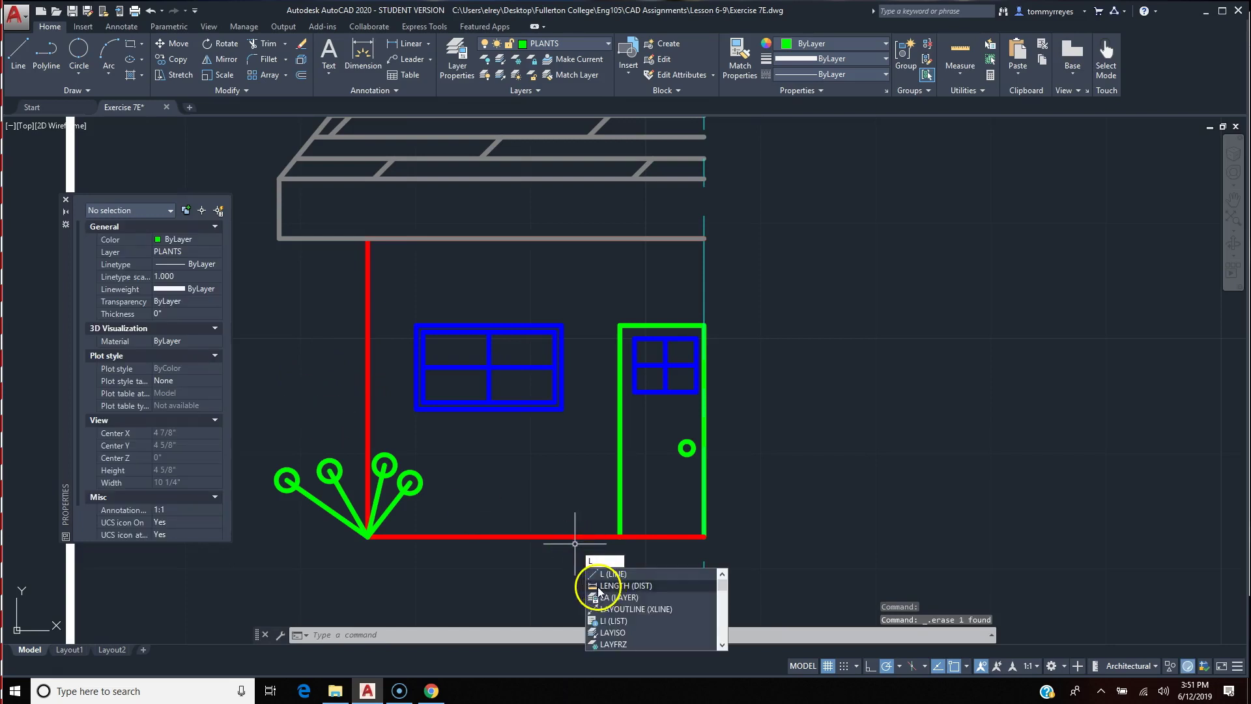
# - Draw a small V-shaped grass mark from two lines just below the wall's base line, near the plant
pyautogui.press('Return')
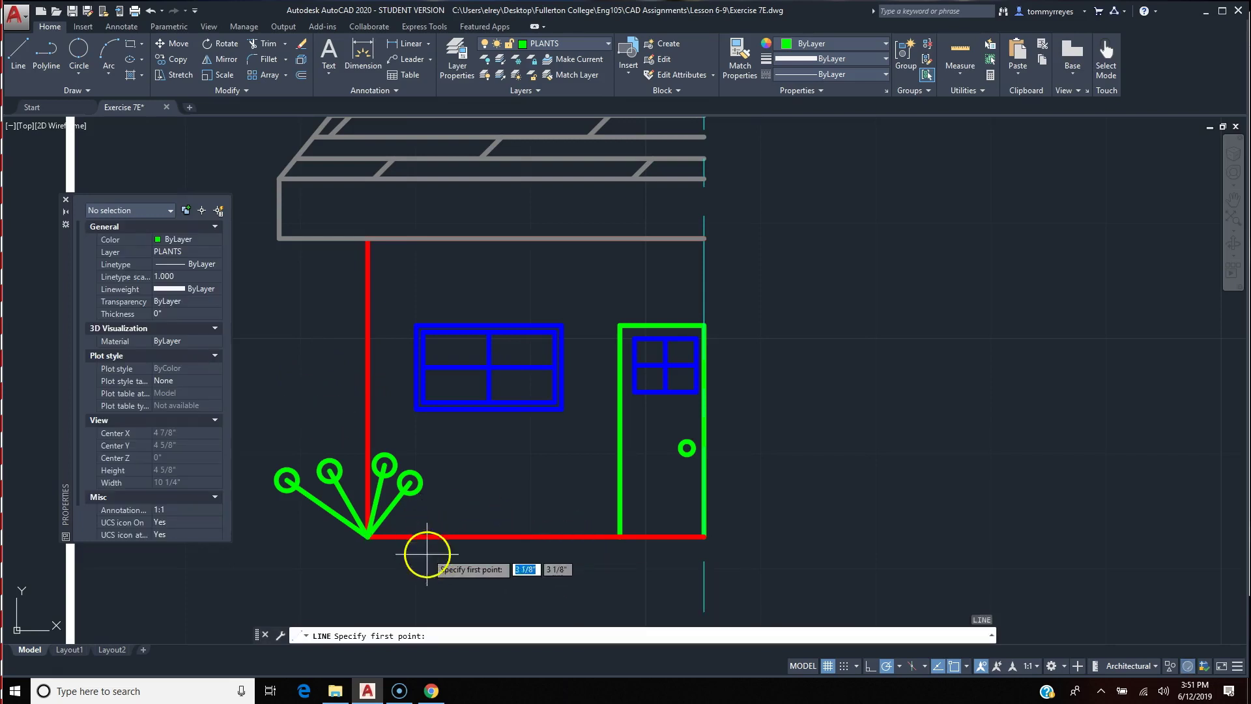
pyautogui.click(421, 567)
pyautogui.click(428, 578)
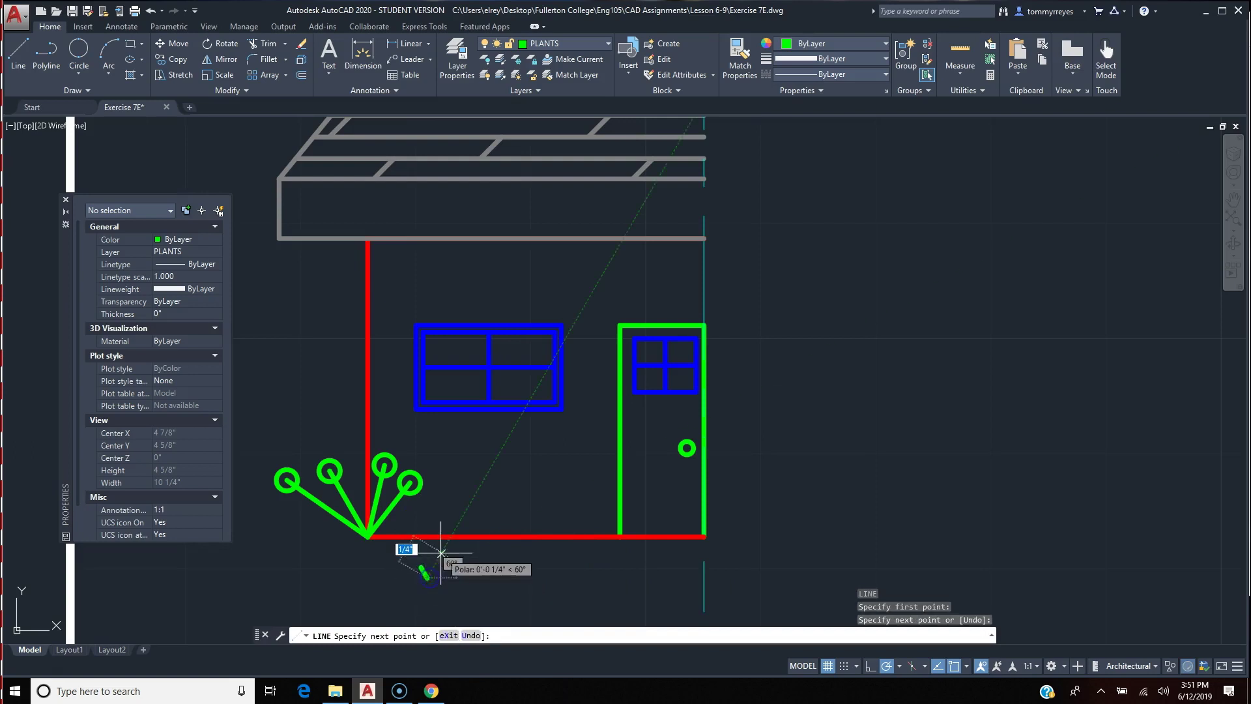
pyautogui.click(435, 563)
pyautogui.press('Return')
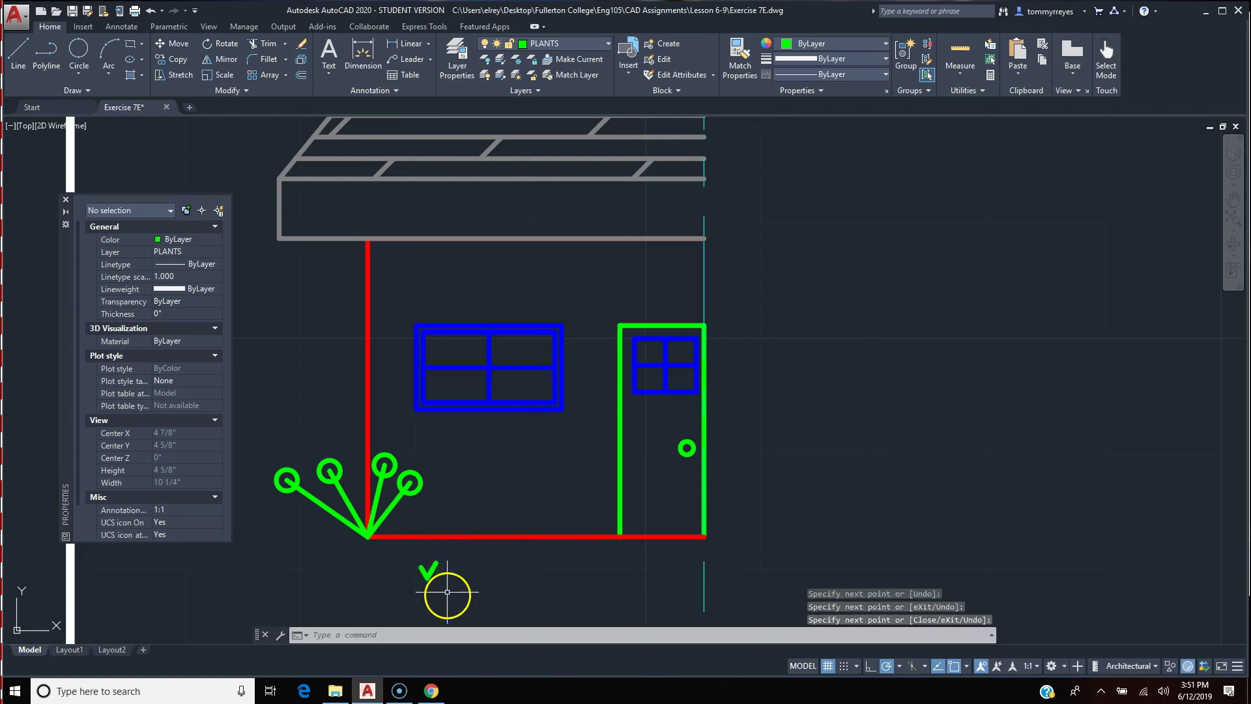
# - Copy the V-shaped grass mark straight up so its tip sits on the wall's base line beside the plant
pyautogui.click(458, 559)
pyautogui.click(408, 588)
pyautogui.write('co')
pyautogui.press('Return')
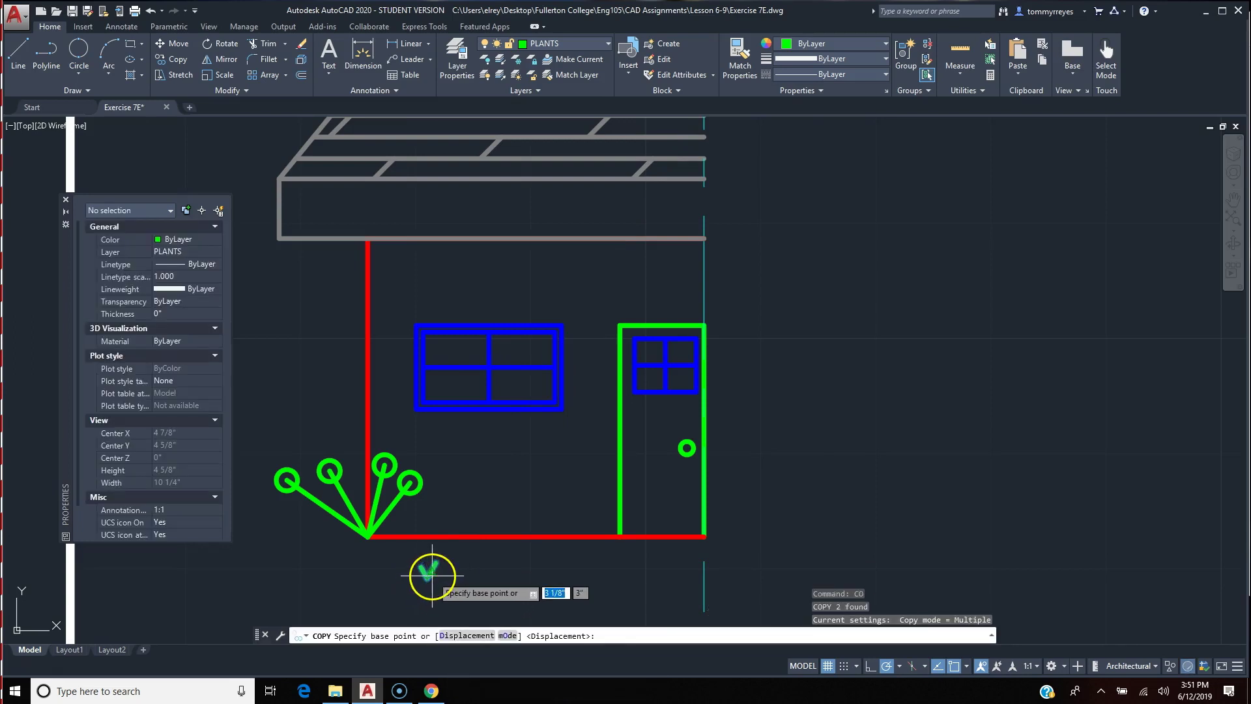
pyautogui.click(428, 577)
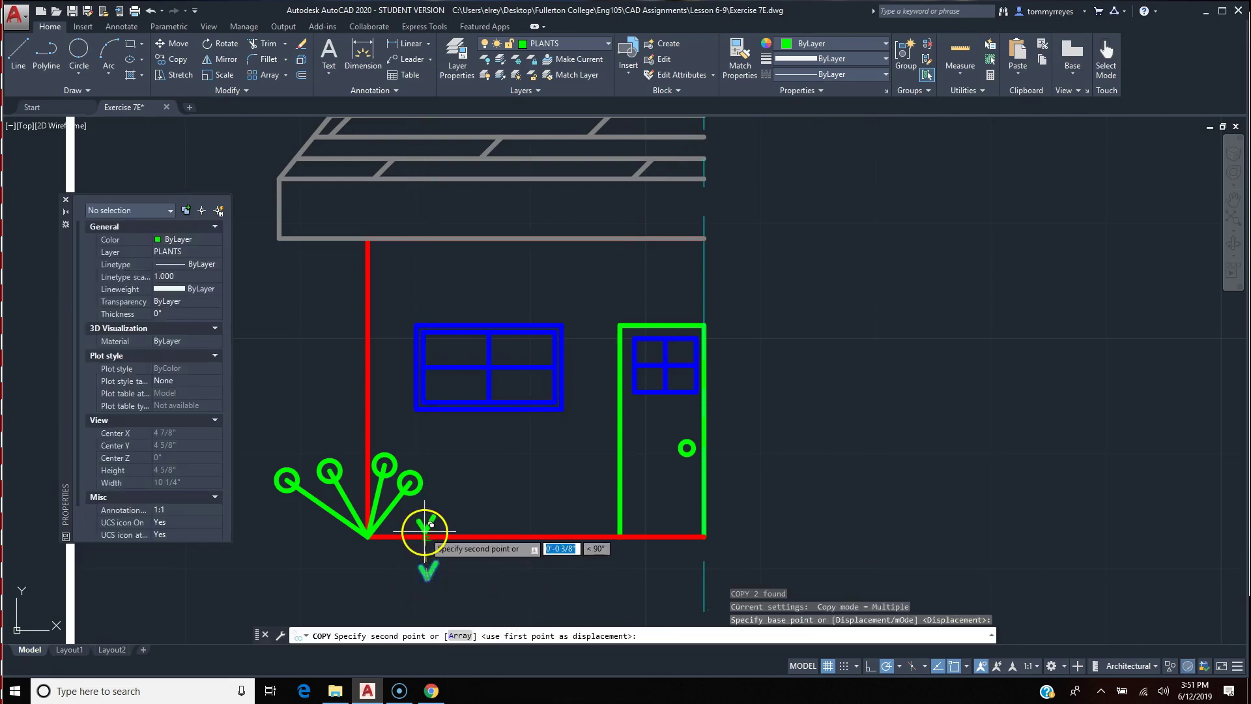
pyautogui.click(427, 537)
pyautogui.press('Return')
pyautogui.click(452, 561)
pyautogui.click(410, 583)
pyautogui.press('Return')
pyautogui.write('co')
pyautogui.press('Escape')
pyautogui.press('Escape')
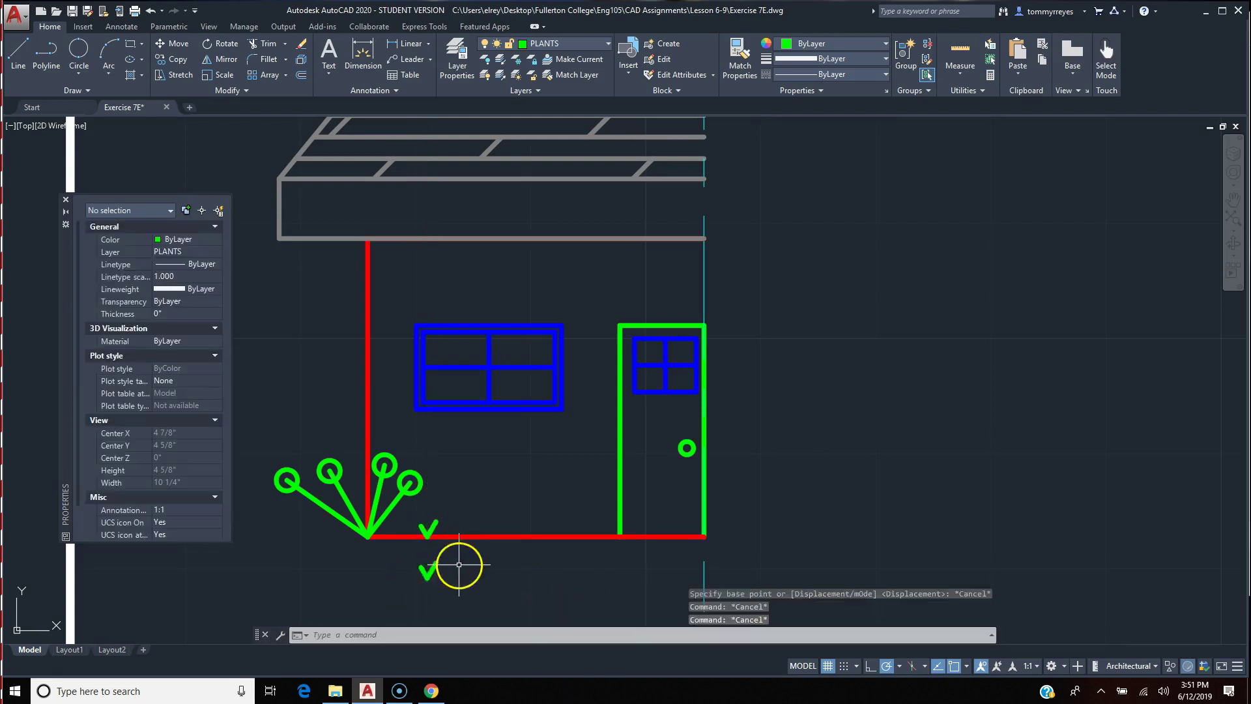
# - Erase the original V-shaped grass mark below the wall's base line
pyautogui.click(434, 574)
pyautogui.click(405, 580)
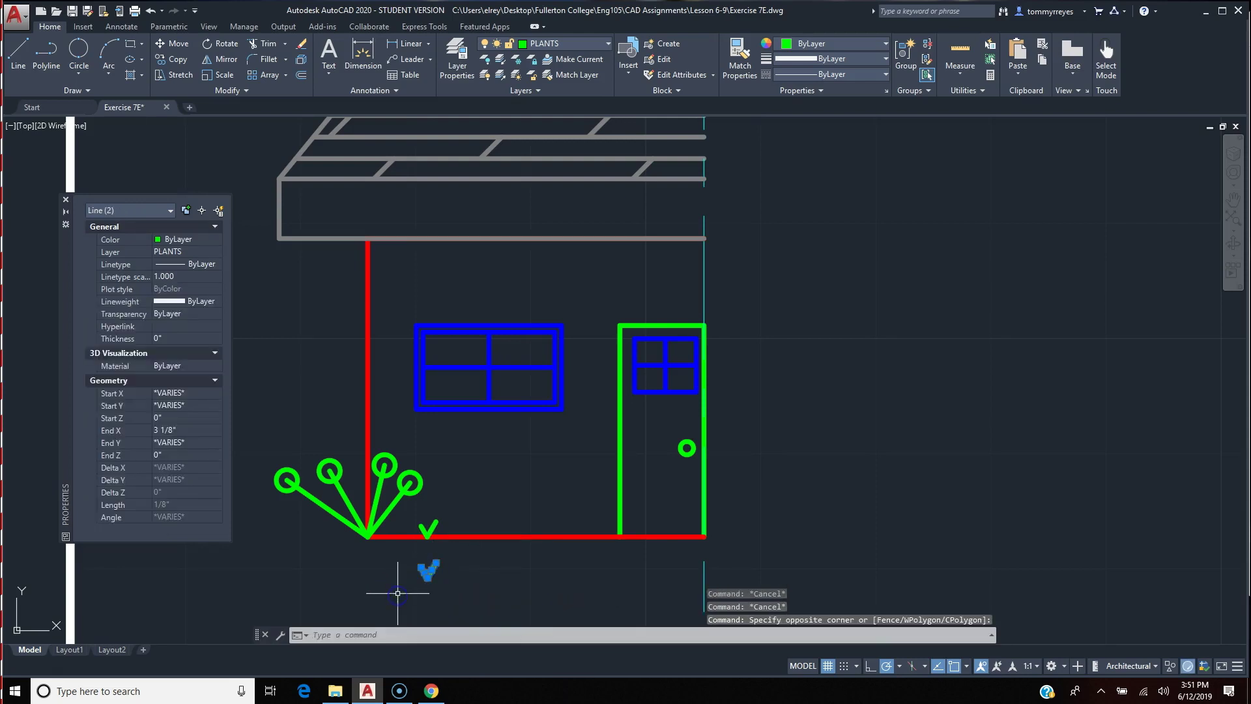
pyautogui.press('Delete')
# - Copy the grass mark horizontally to four more spots along the base line toward the door, about 1/4 inch apart
pyautogui.write('co')
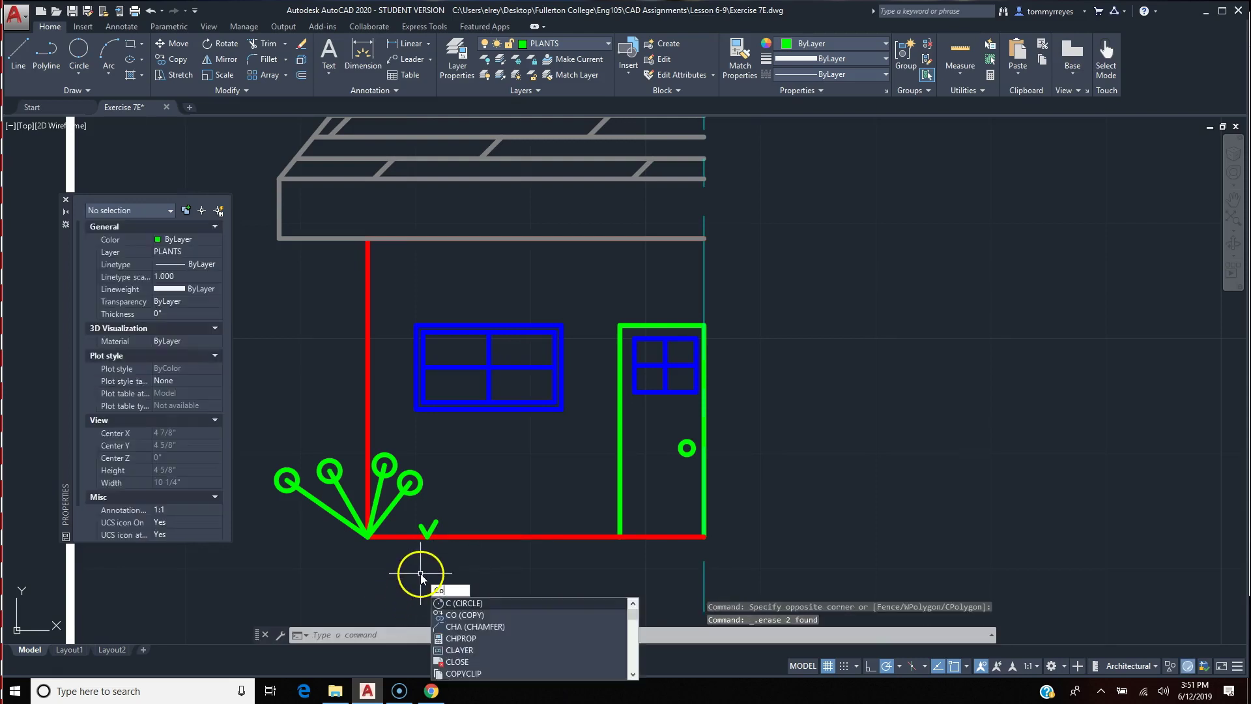
pyautogui.press('Return')
pyautogui.click(450, 507)
pyautogui.click(415, 531)
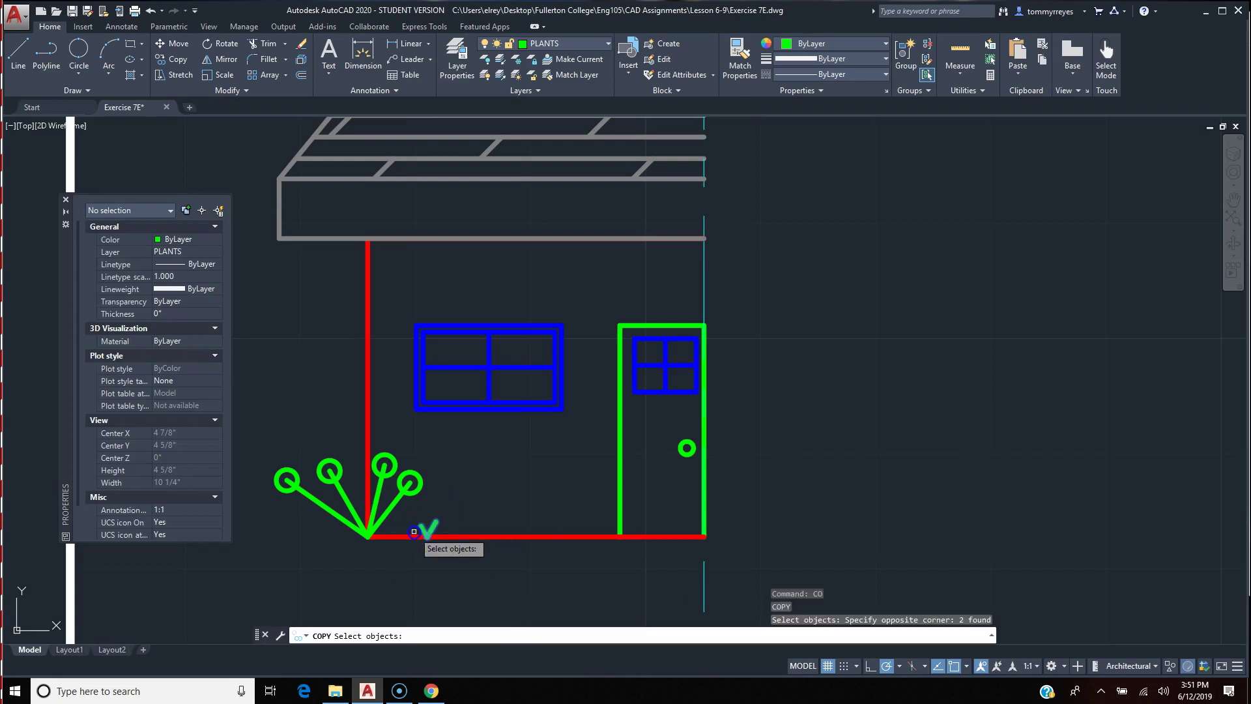
pyautogui.press('Return')
pyautogui.click(425, 593)
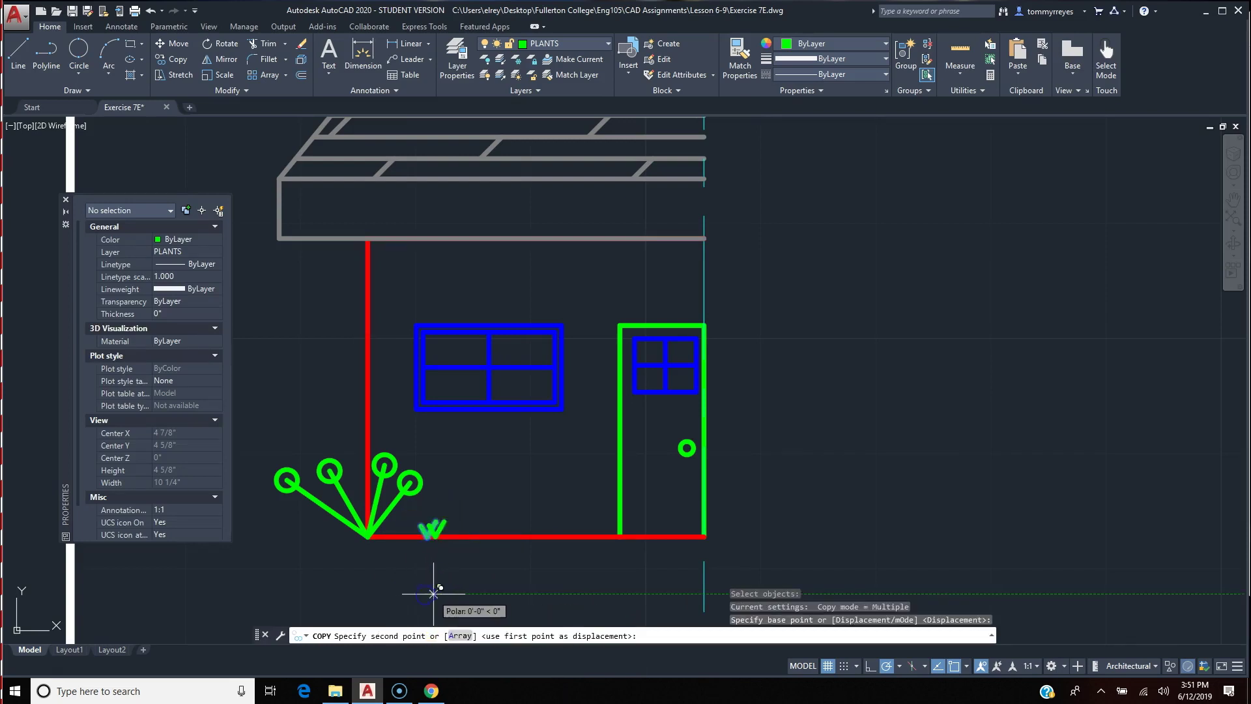
pyautogui.click(459, 593)
pyautogui.click(493, 593)
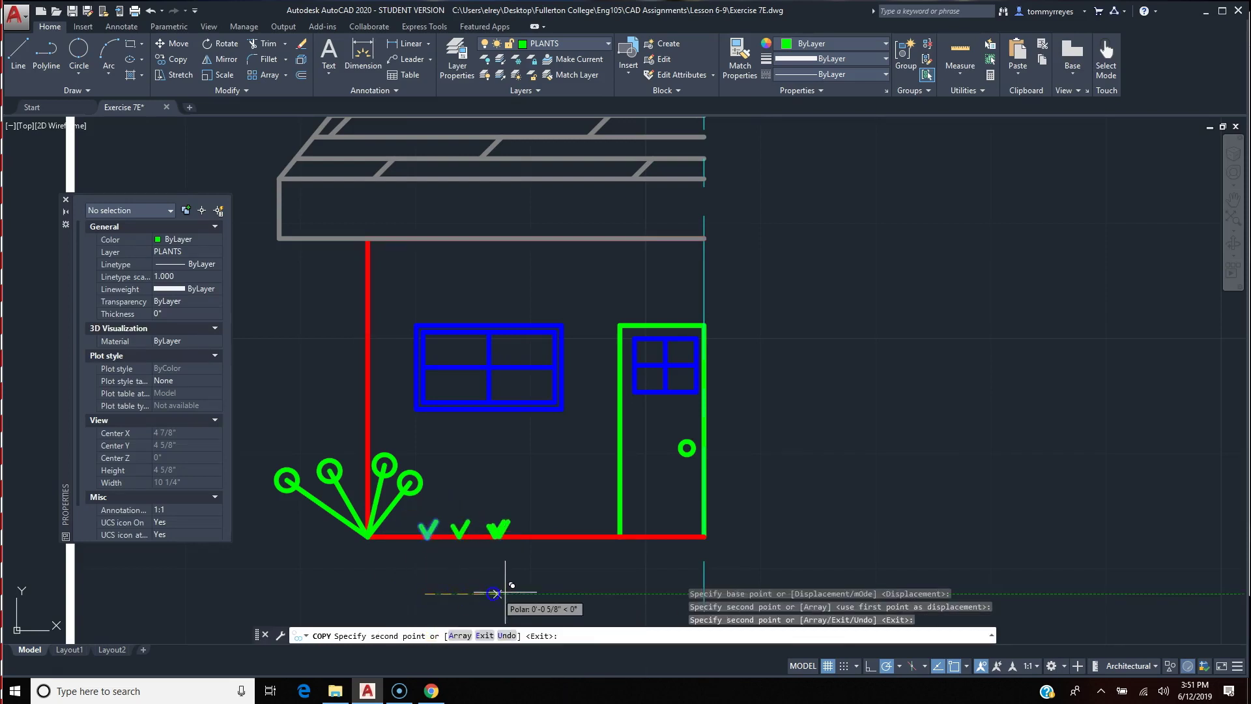
pyautogui.click(527, 592)
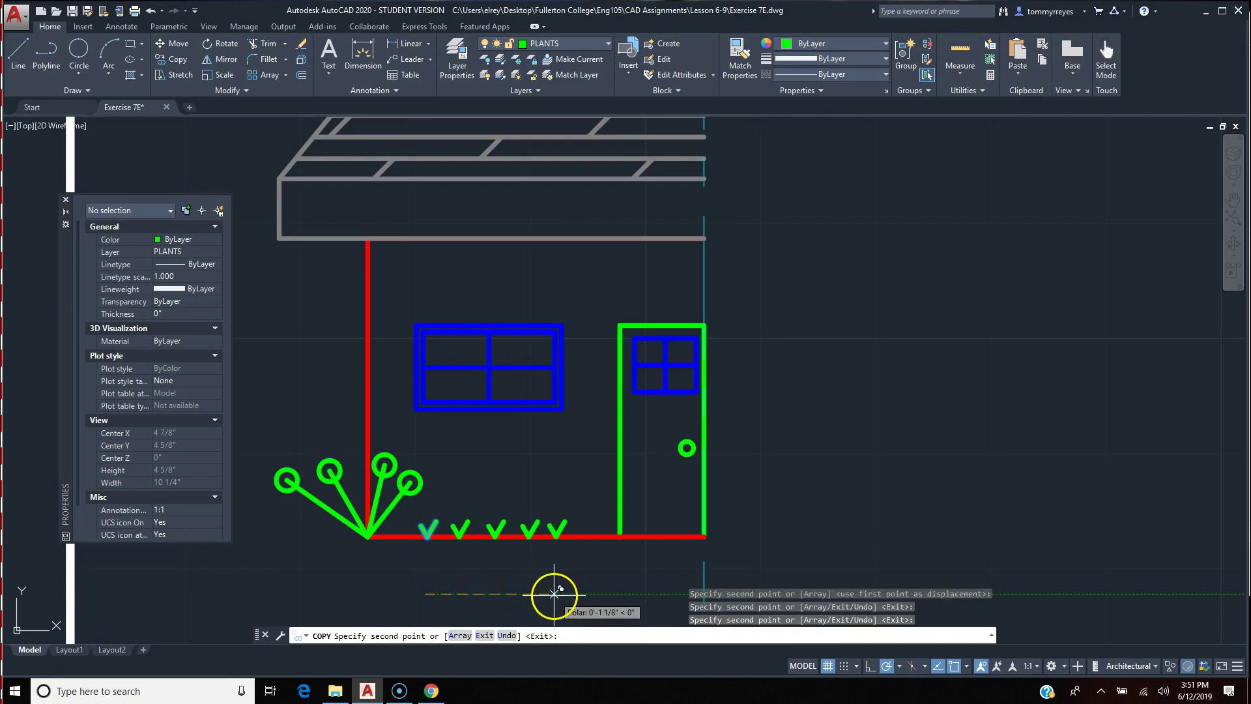
pyautogui.click(560, 593)
pyautogui.press('Return')
# - Mirror the entire half house, including chimney, roof, plants and grass, about the vertical centerline, keeping the source objects
pyautogui.scroll(-4, 558, 588)
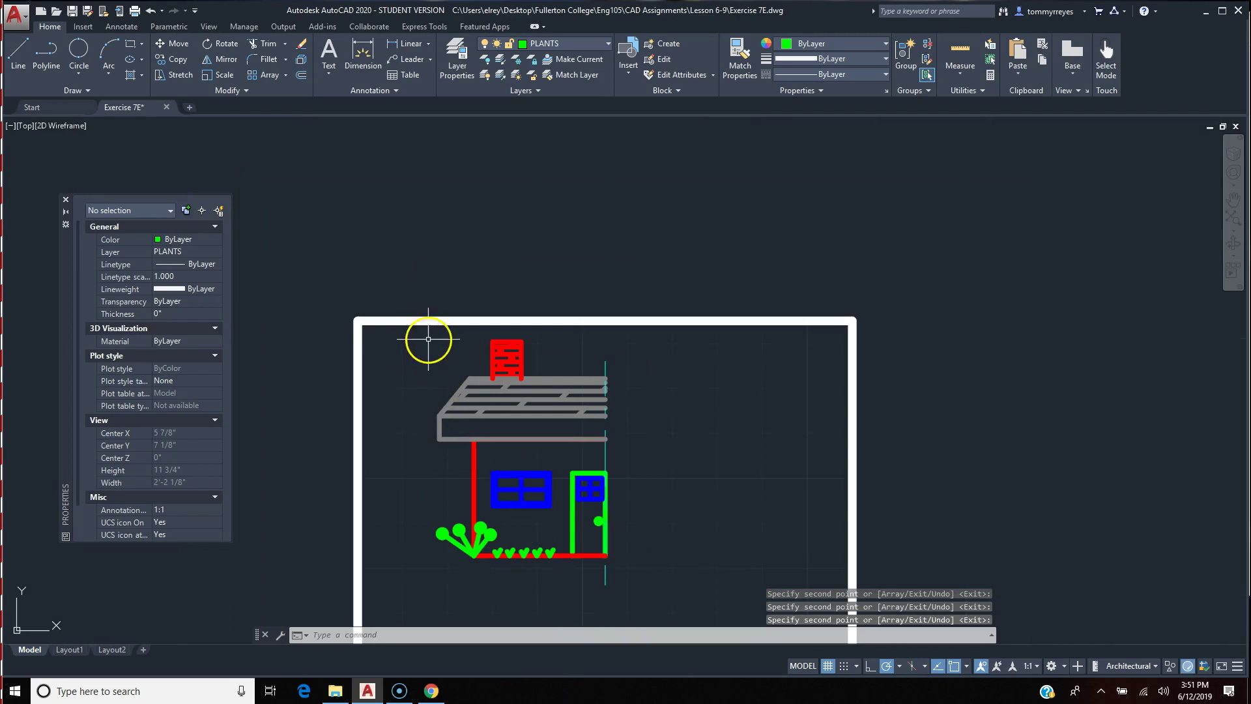
pyautogui.click(413, 328)
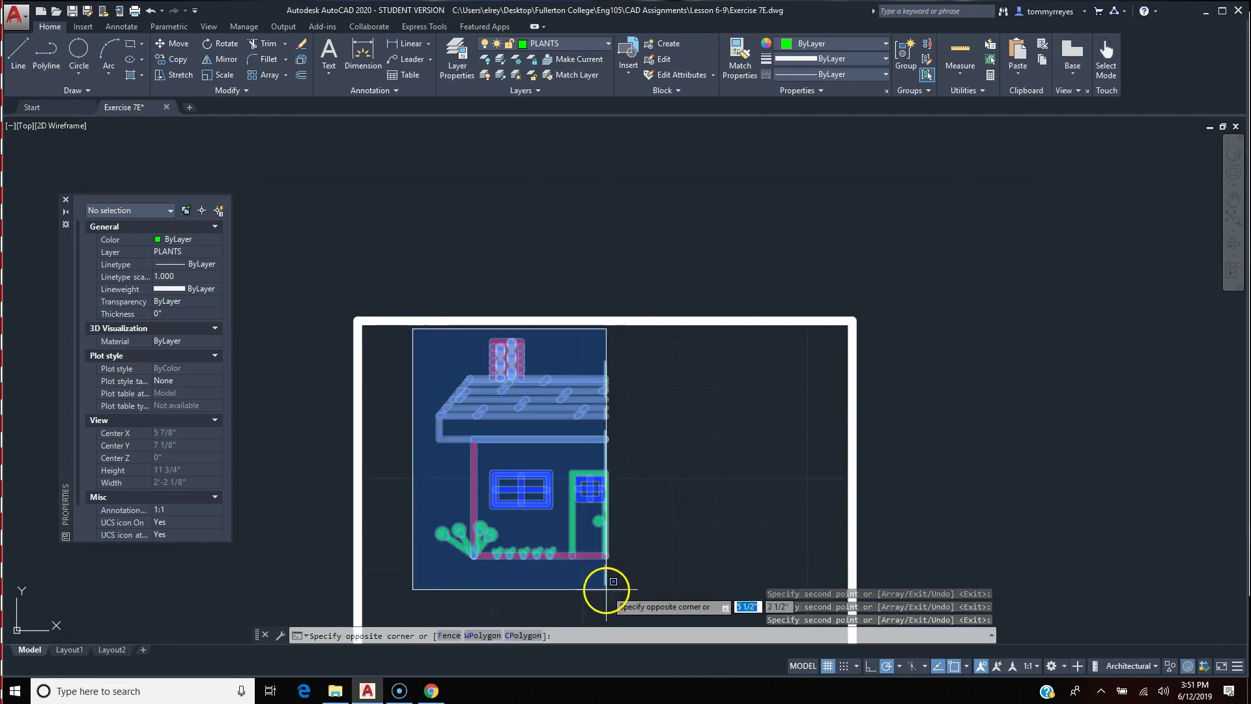
pyautogui.click(613, 566)
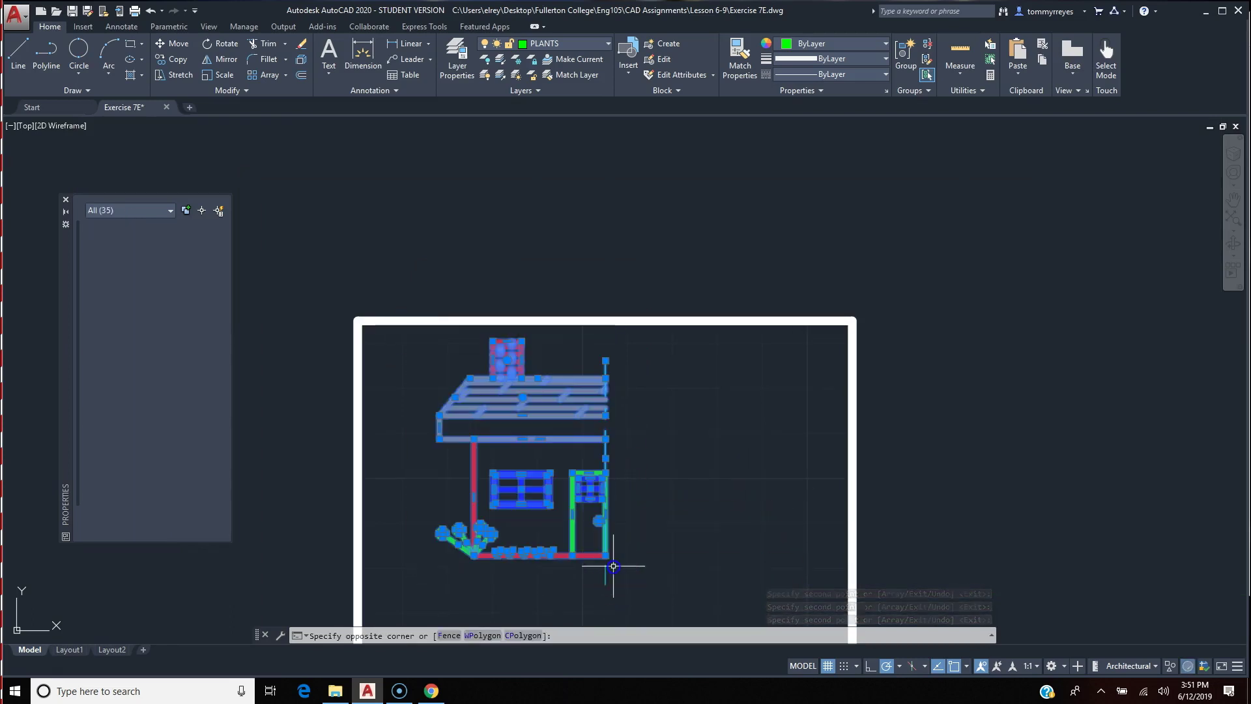
pyautogui.write('mi')
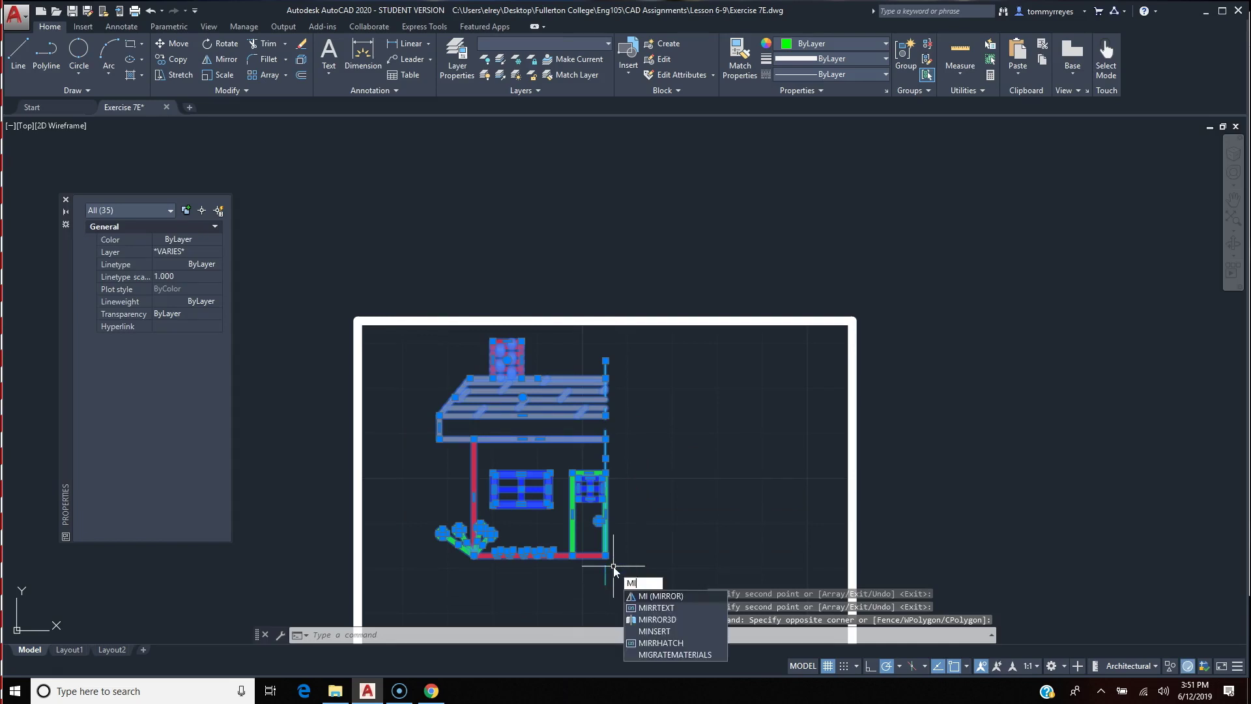
pyautogui.press('Return')
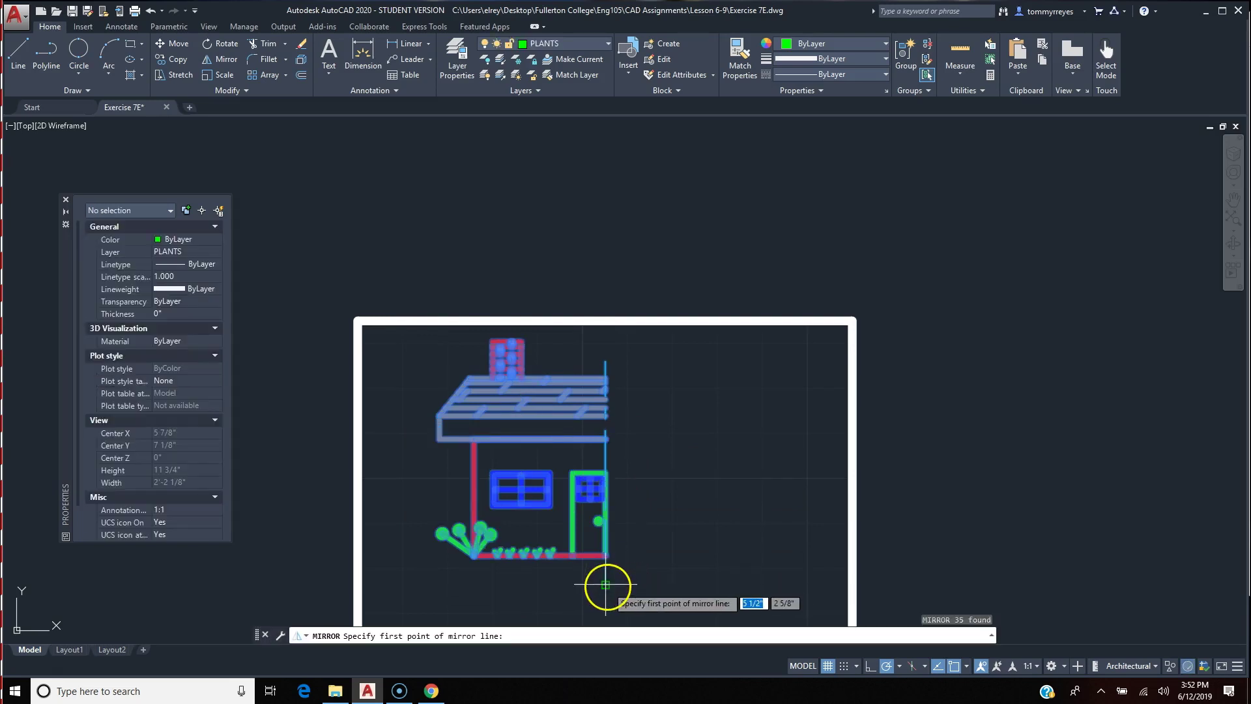
pyautogui.click(606, 583)
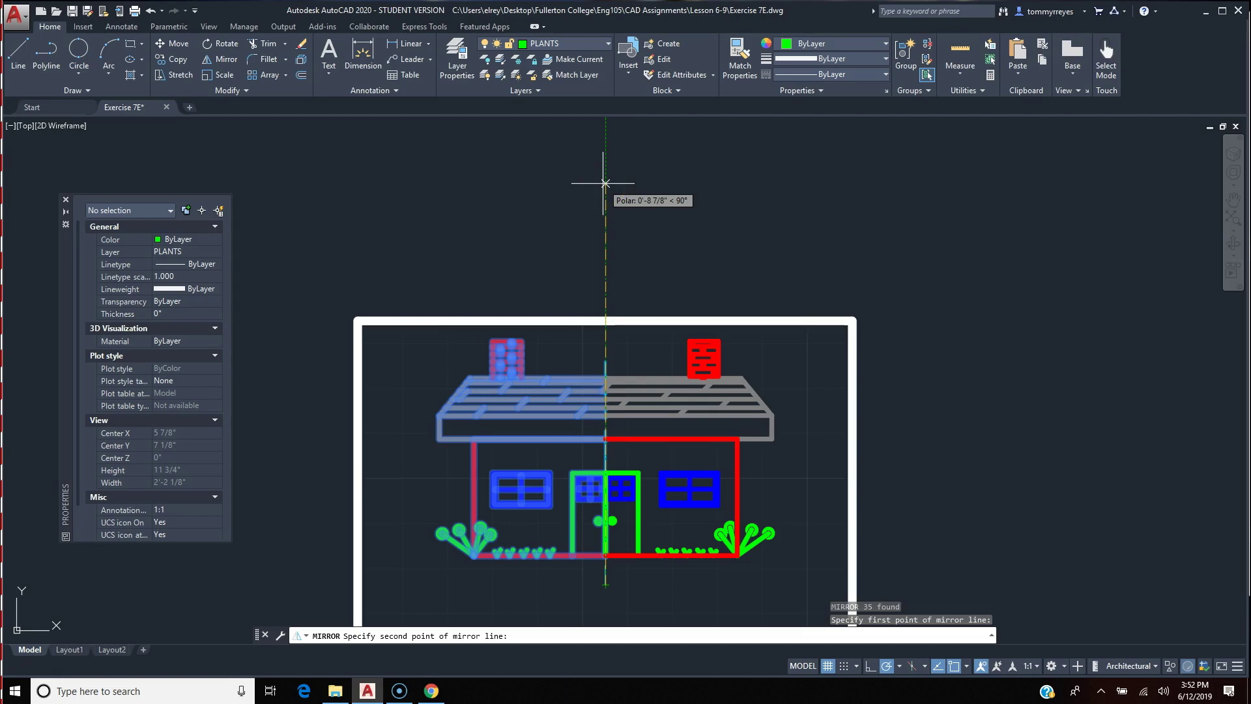
pyautogui.click(606, 183)
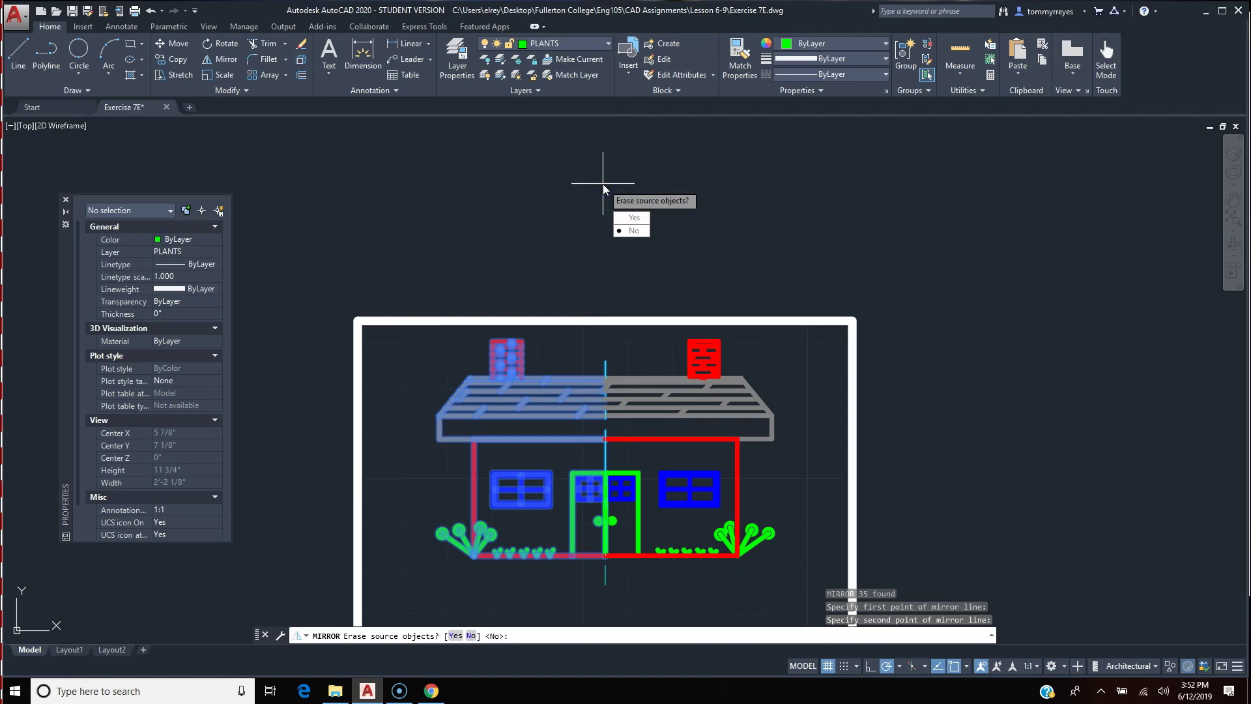
pyautogui.press('Return')
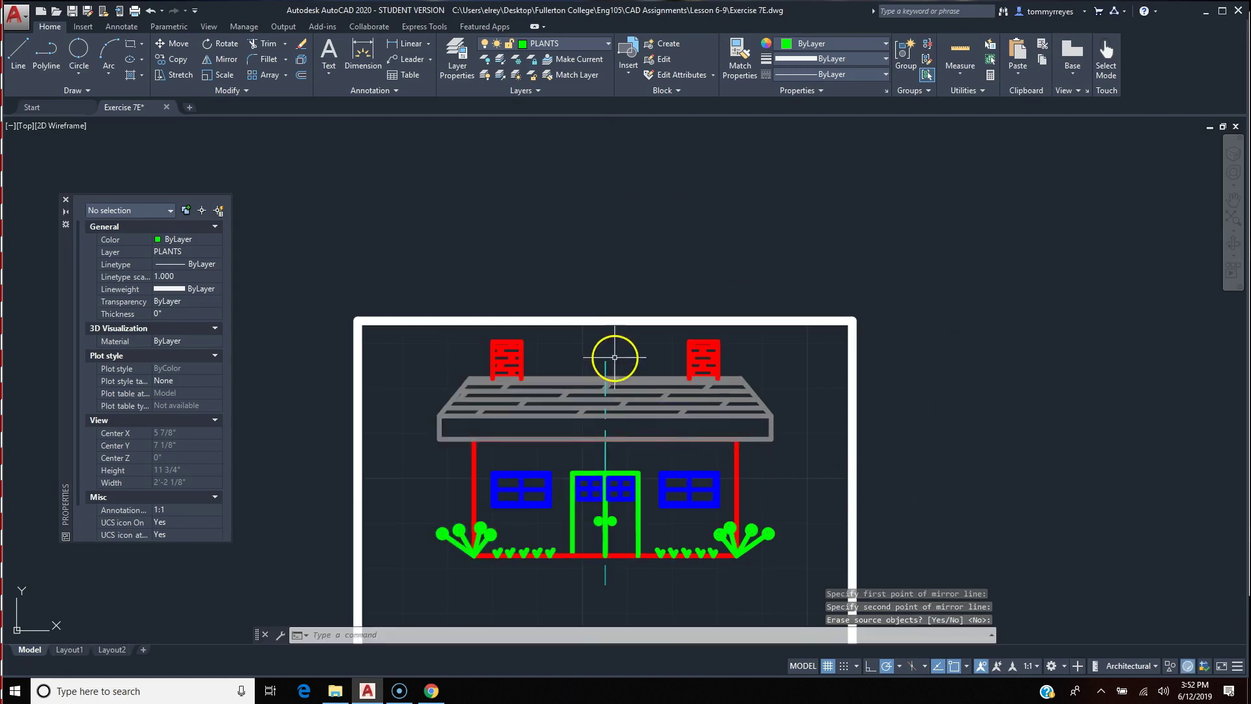
# - Erase the two overlapping centerline objects running through the middle of the house
pyautogui.click(789, 389)
pyautogui.click(599, 367)
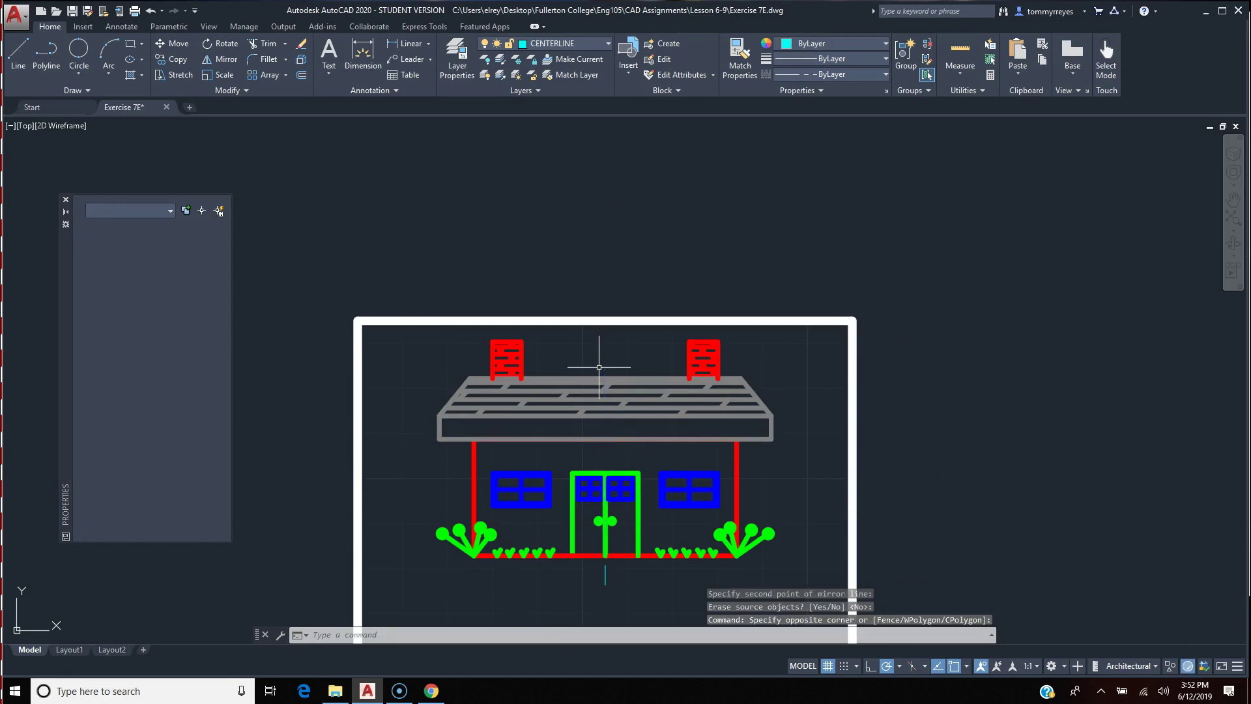
pyautogui.press('Delete')
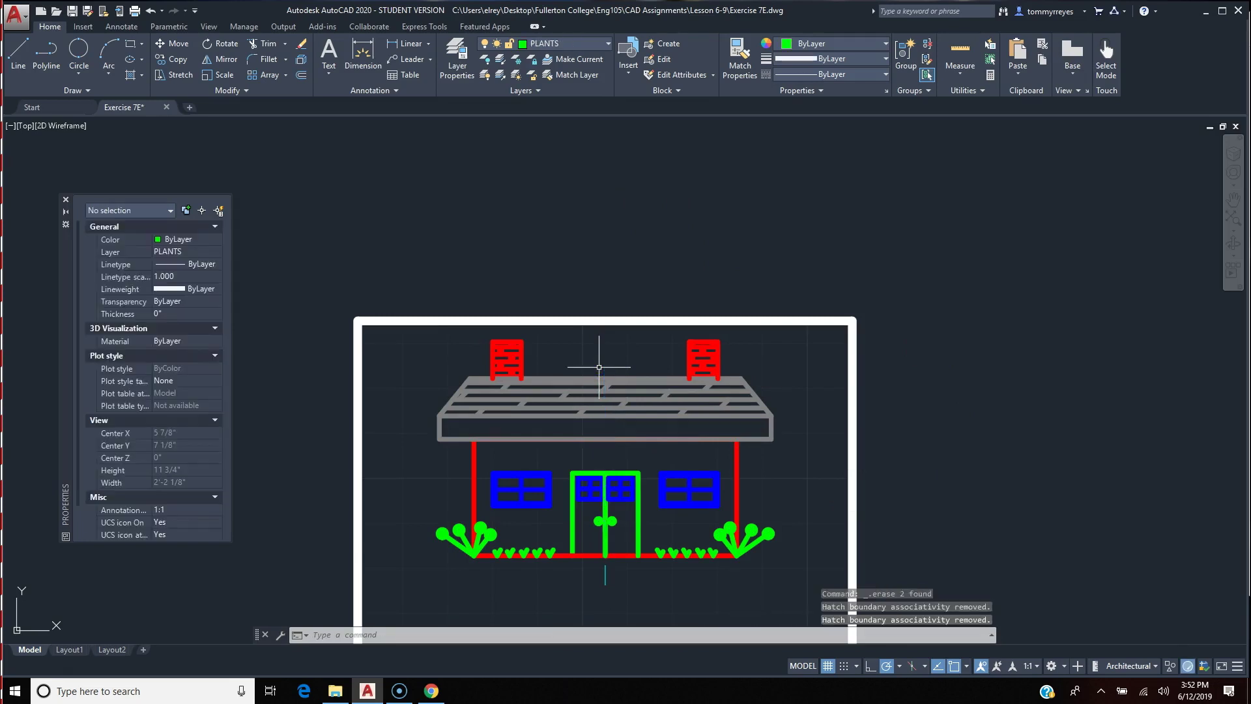